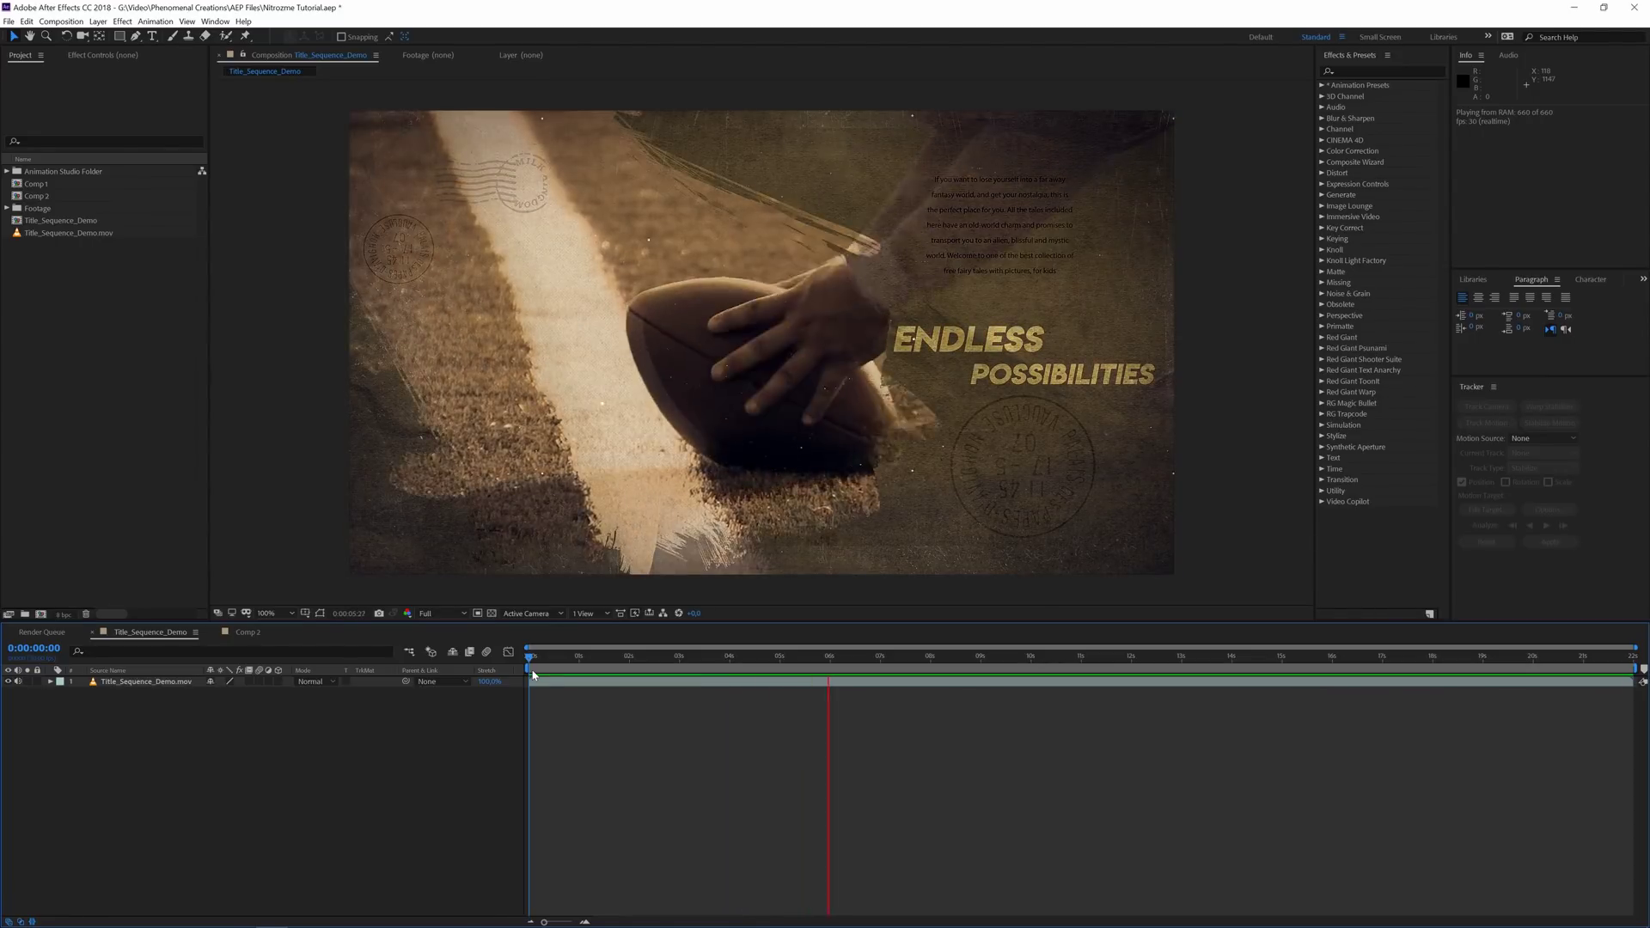
# Play and scrub through the Title_Sequence_Demo composition to review its finished title animations.
pyautogui.press('space')
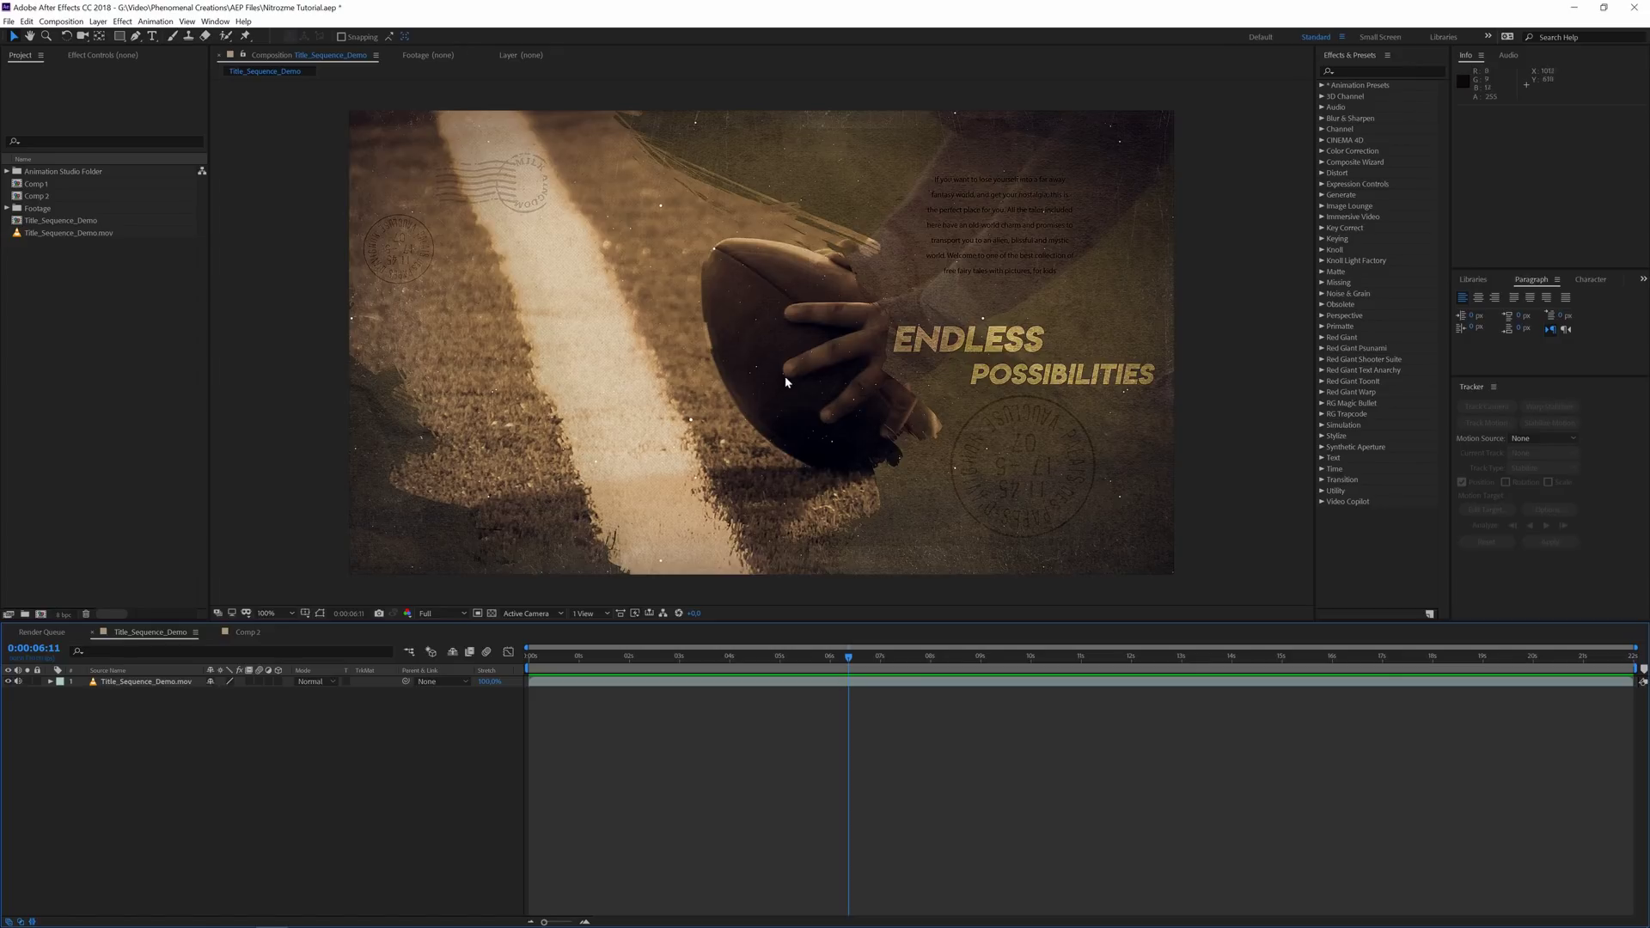
pyautogui.press('space')
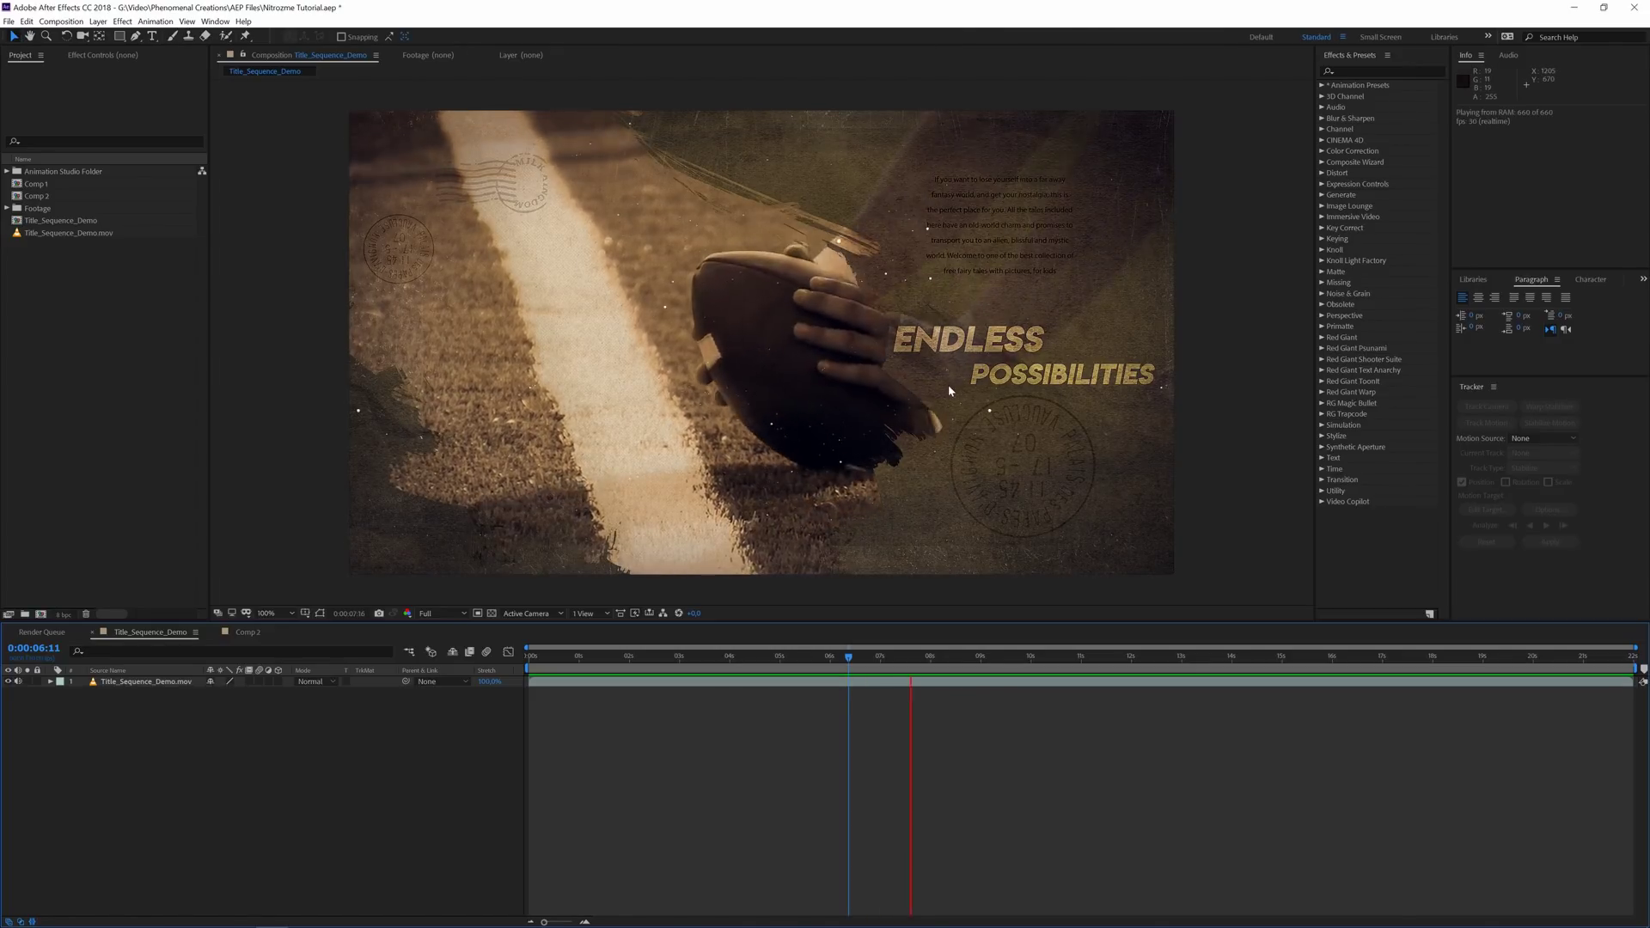
pyautogui.press('space')
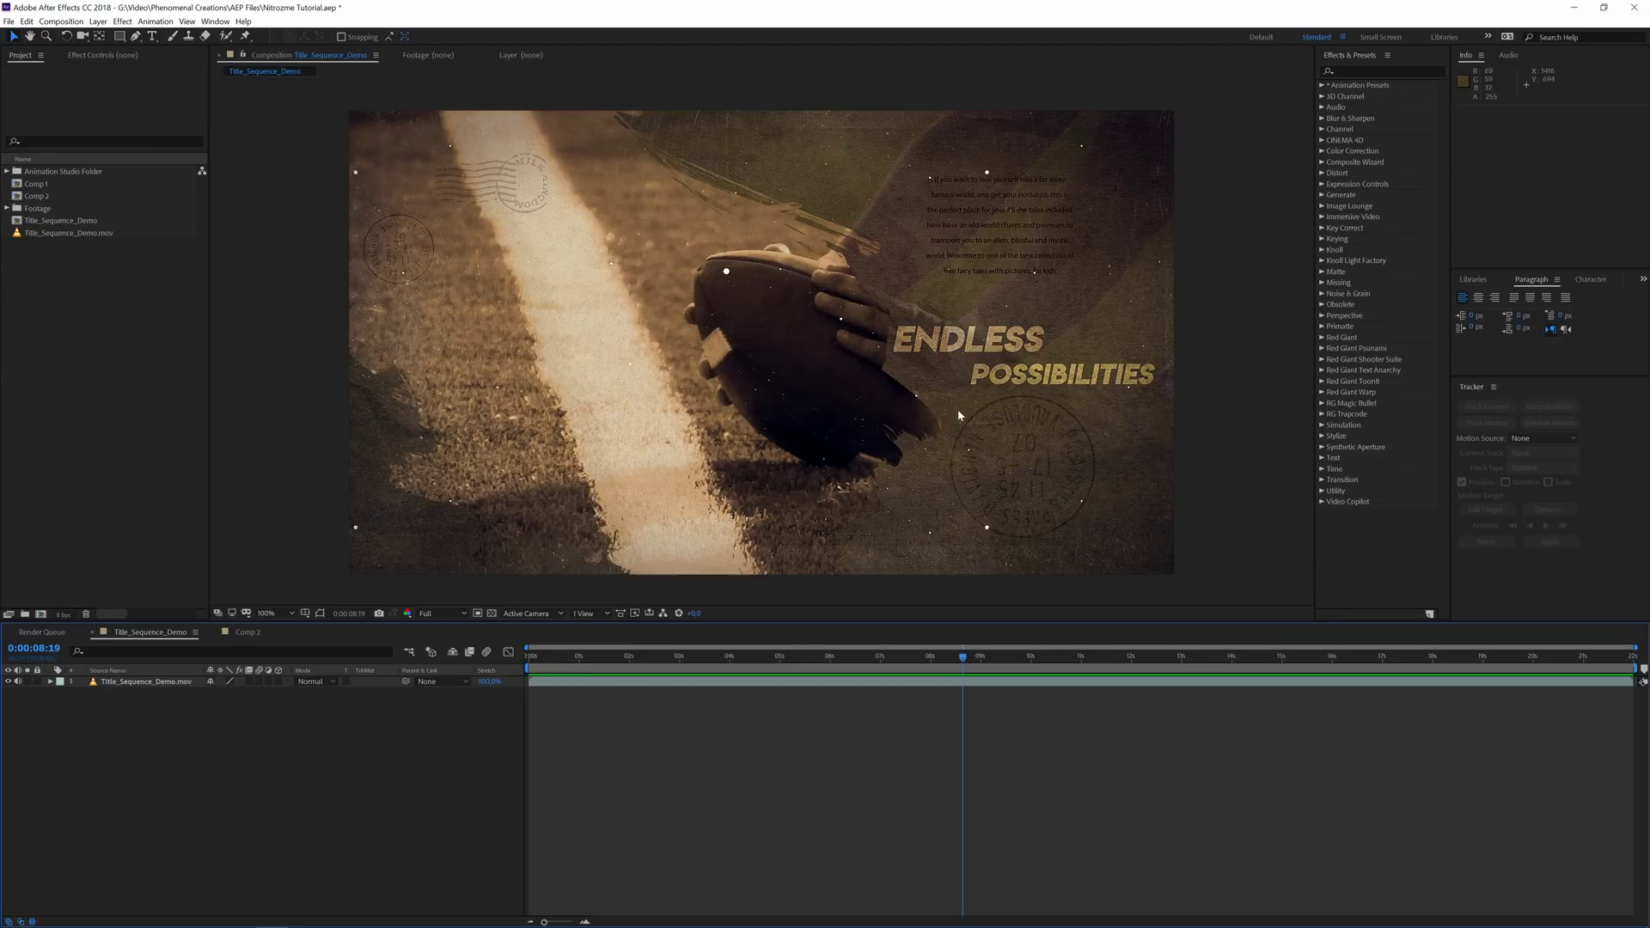
pyautogui.click(662, 653)
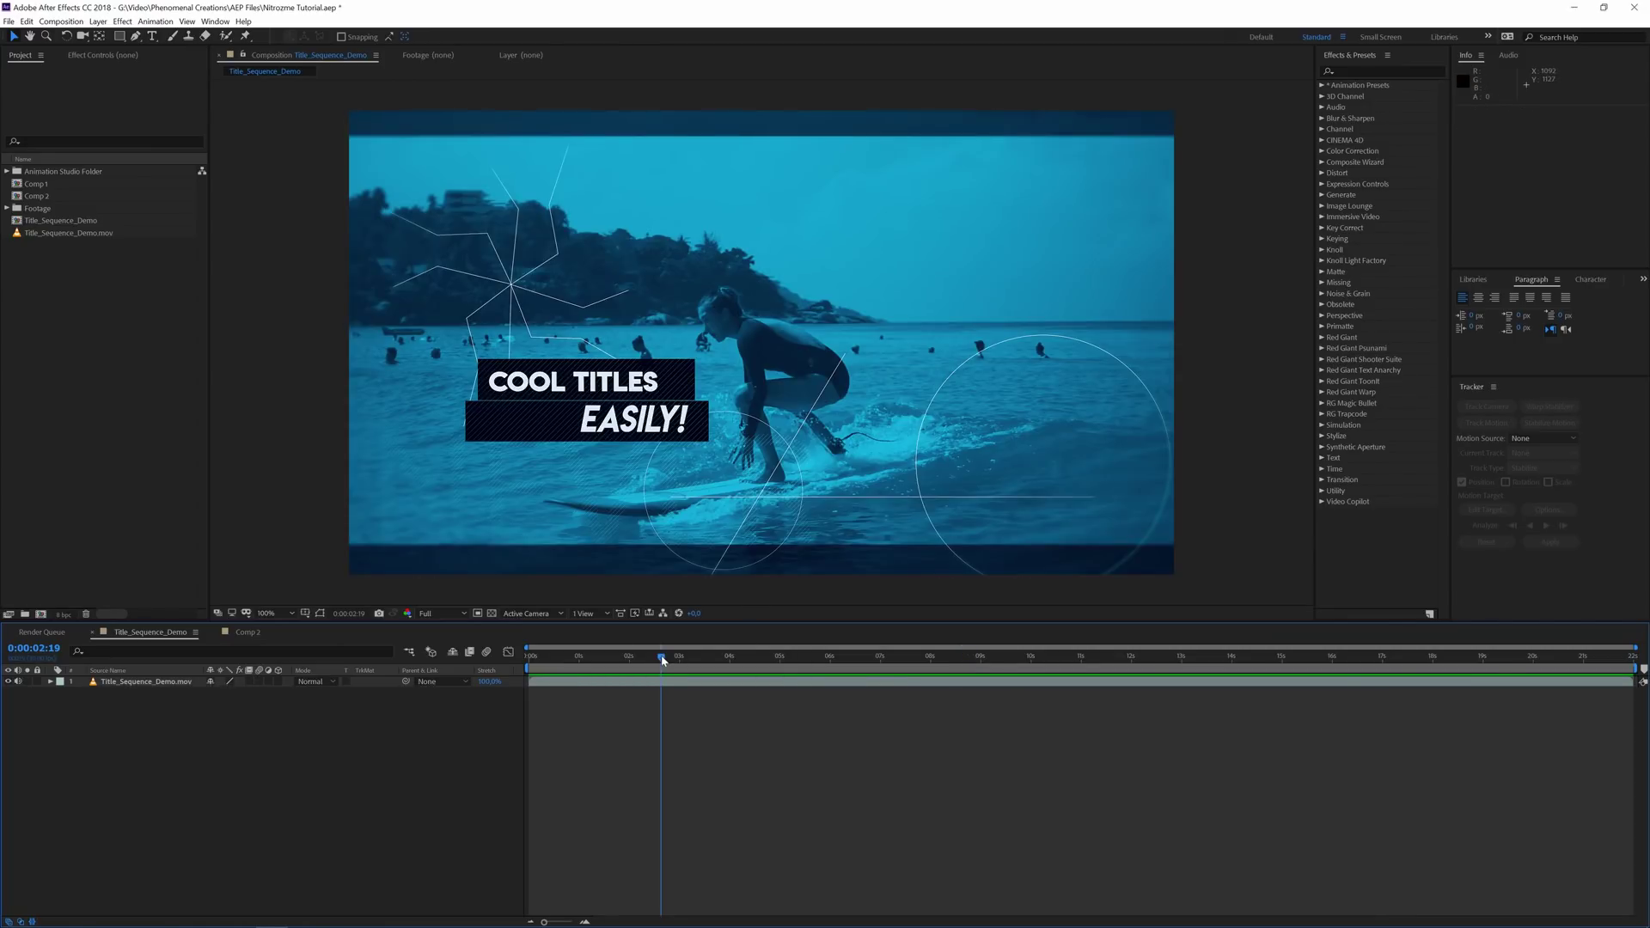
pyautogui.press('space')
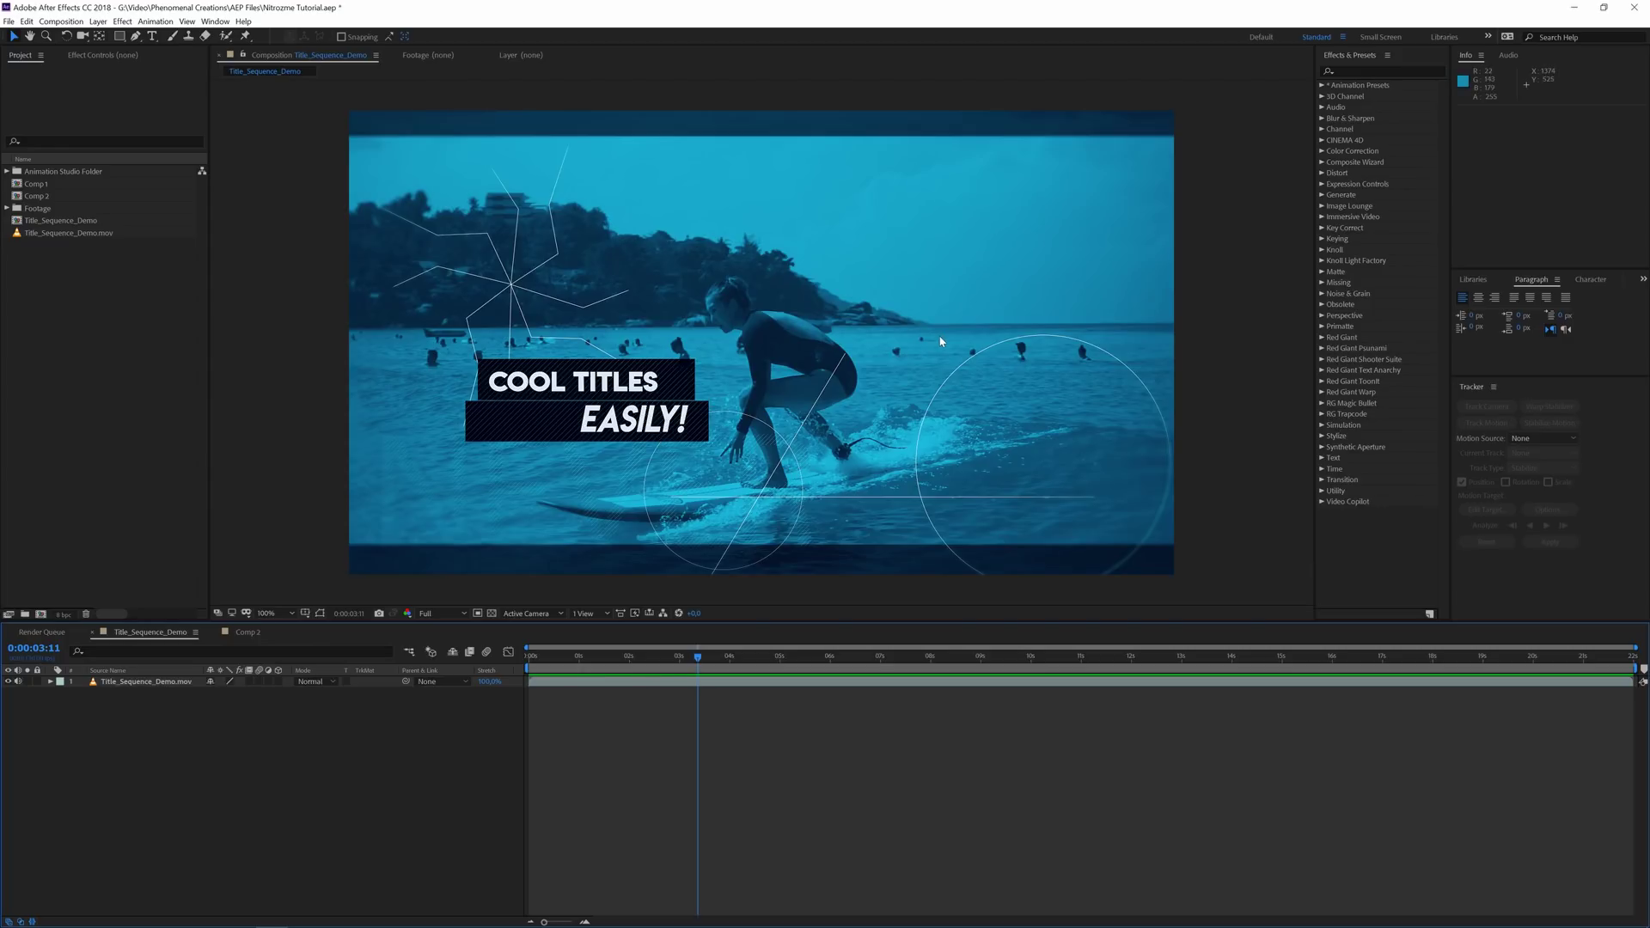
pyautogui.click(1039, 656)
pyautogui.moveTo(1063, 665); pyautogui.dragTo(1398, 681)
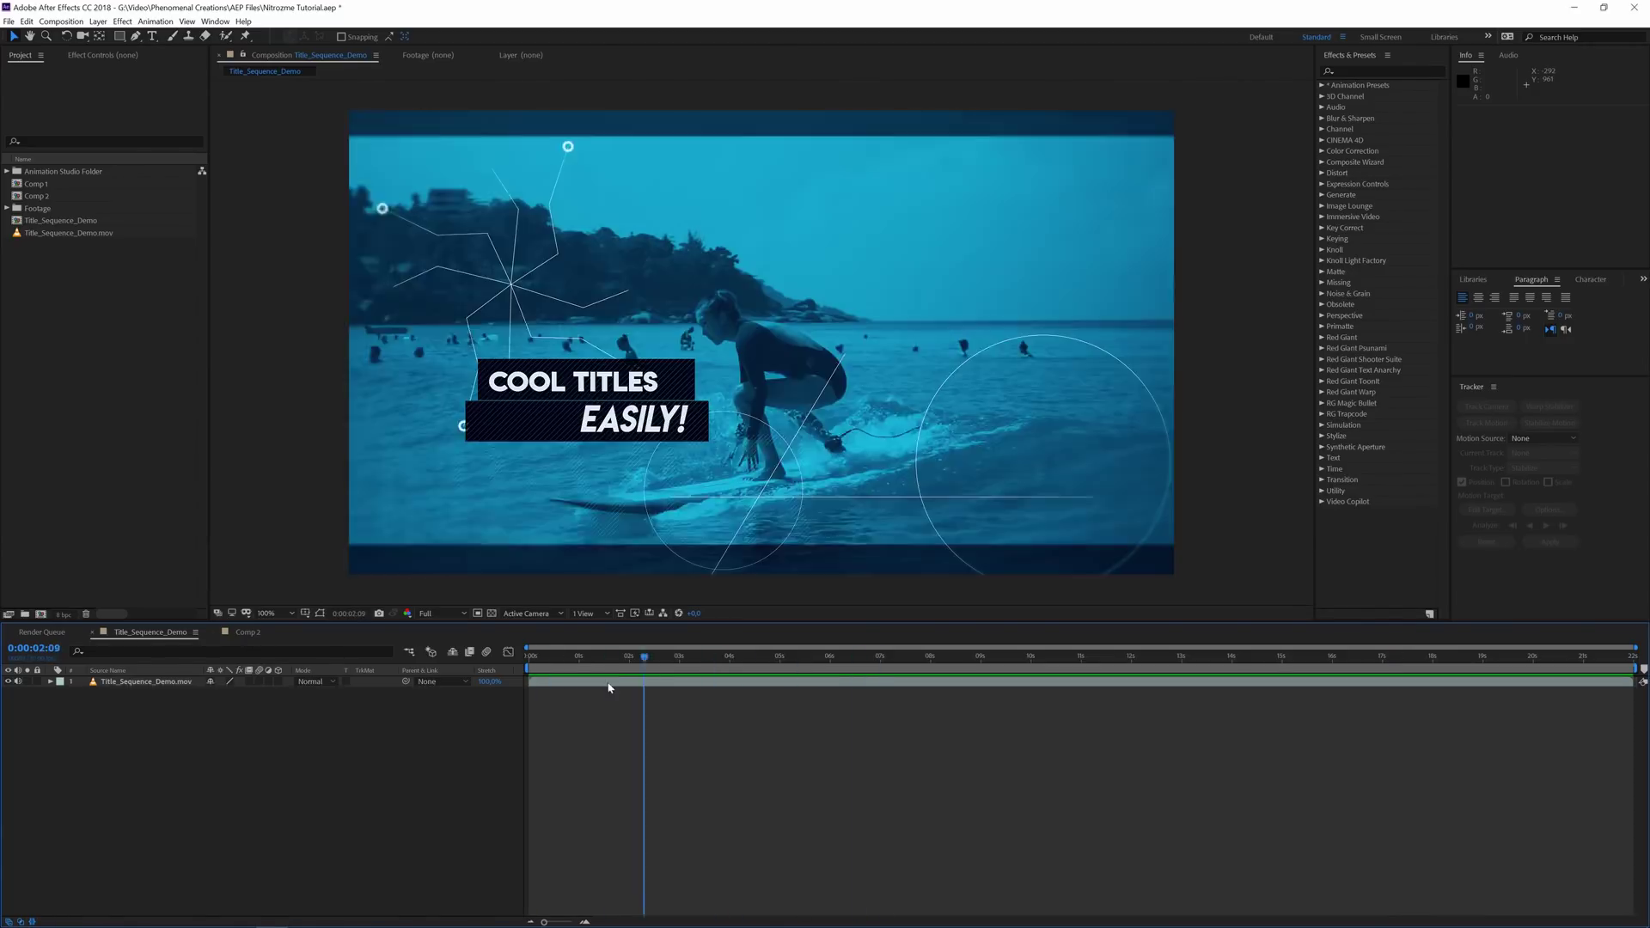
# Switch to Comp 2, preview its untitled clips, and look through the contents of the Animation Studio Folder.
pyautogui.click(246, 633)
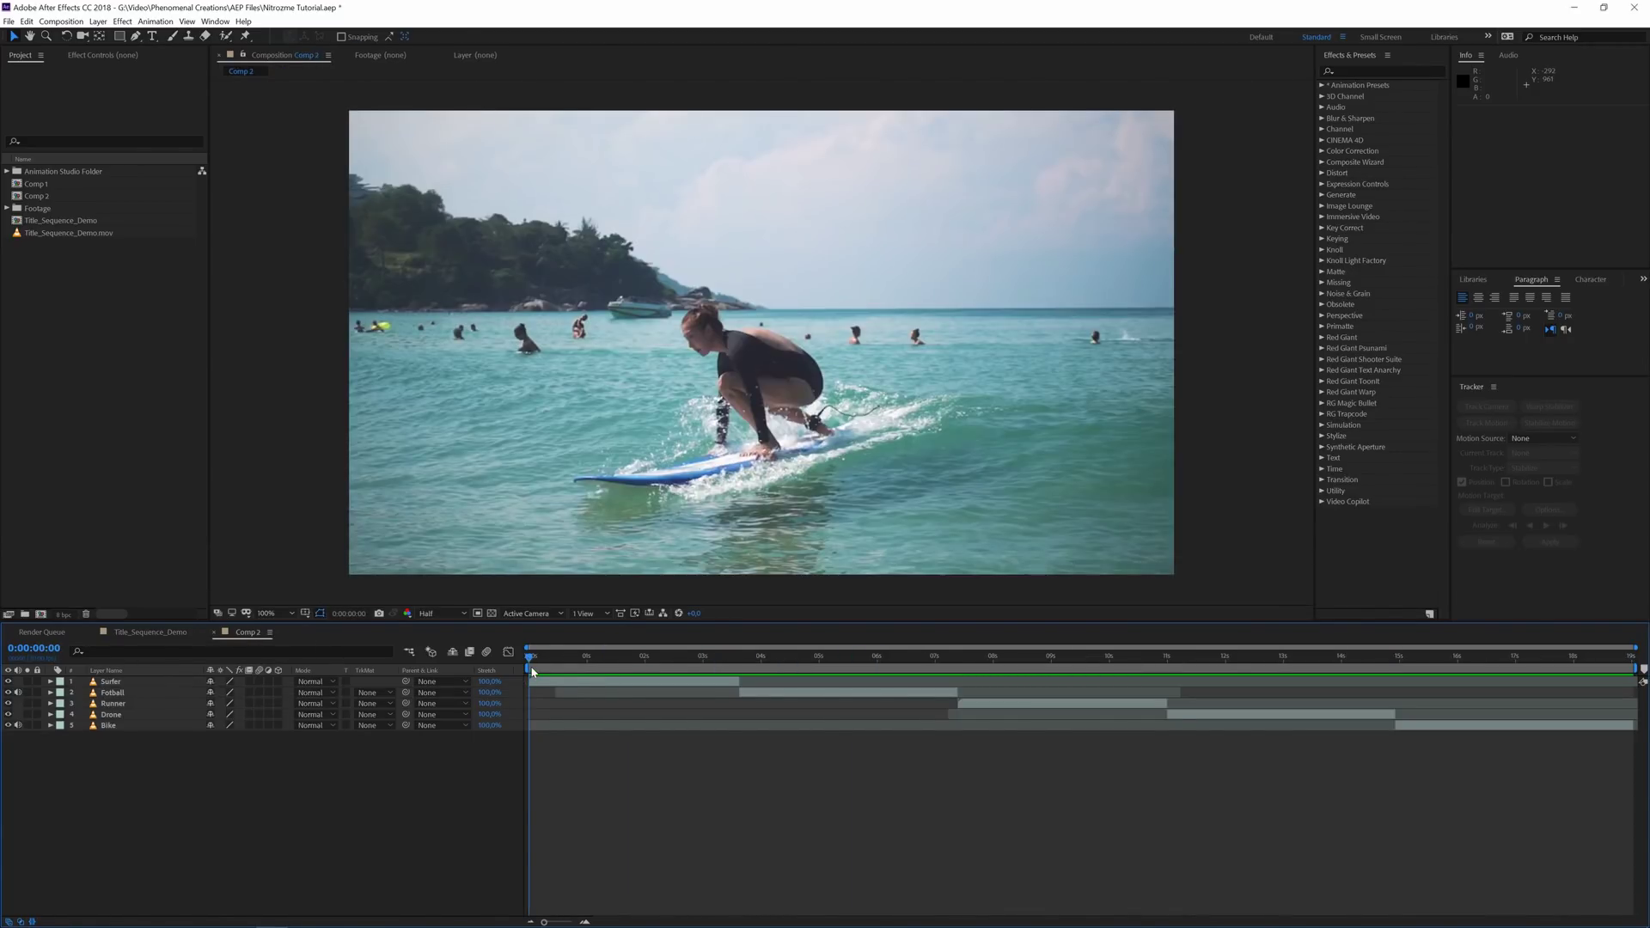
pyautogui.press('space')
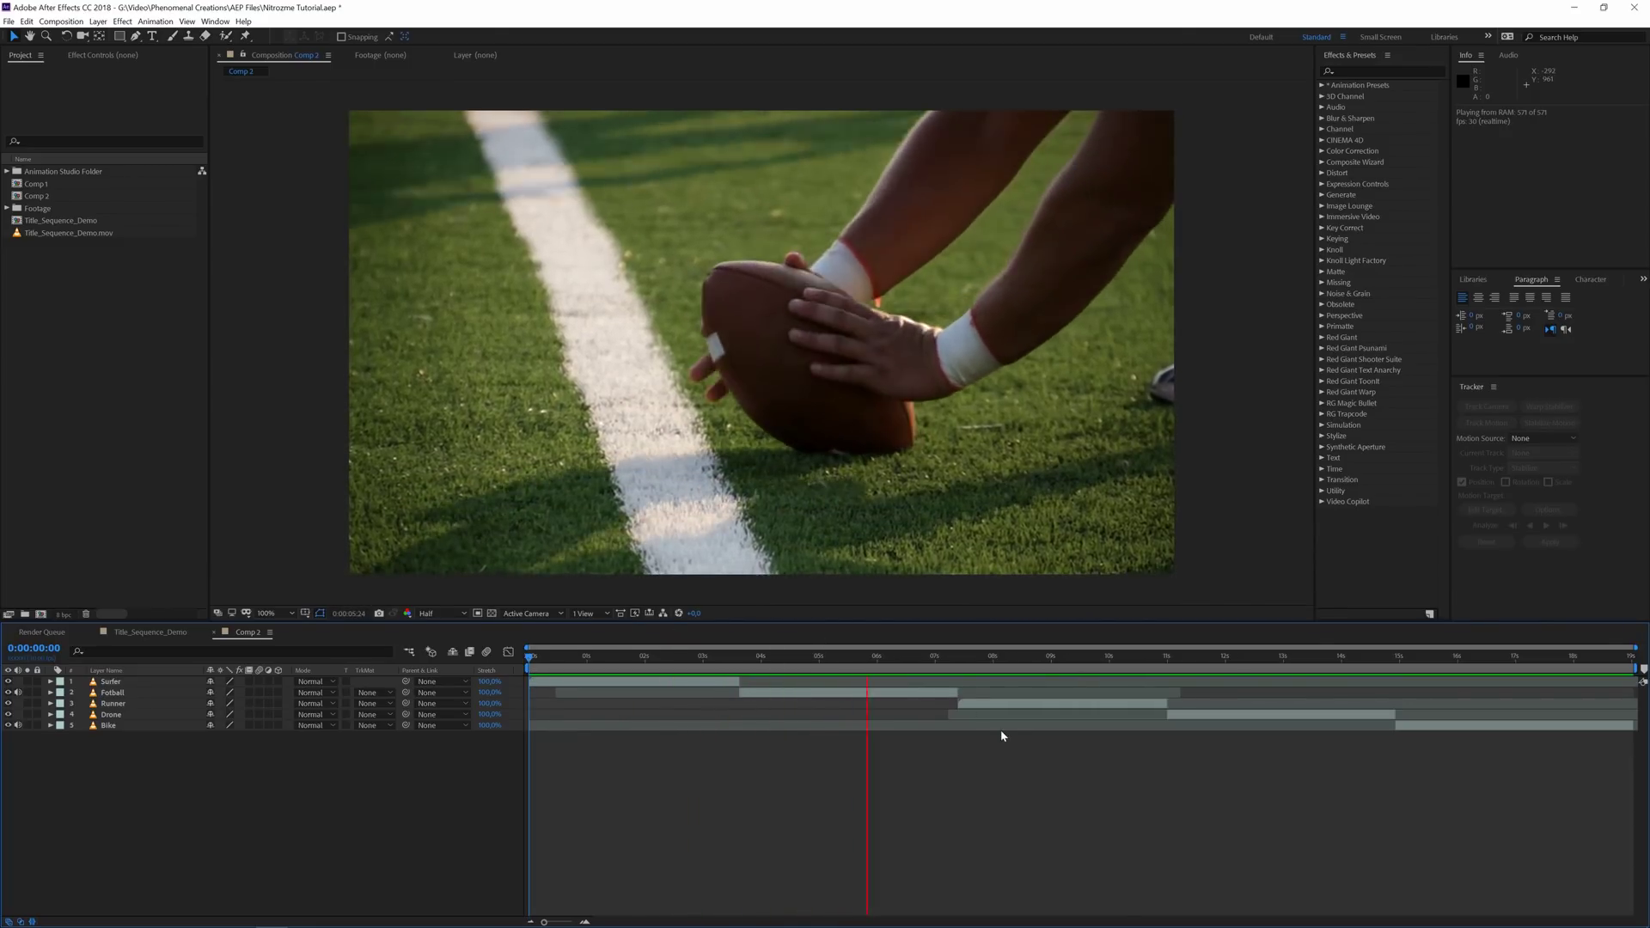
pyautogui.press('space')
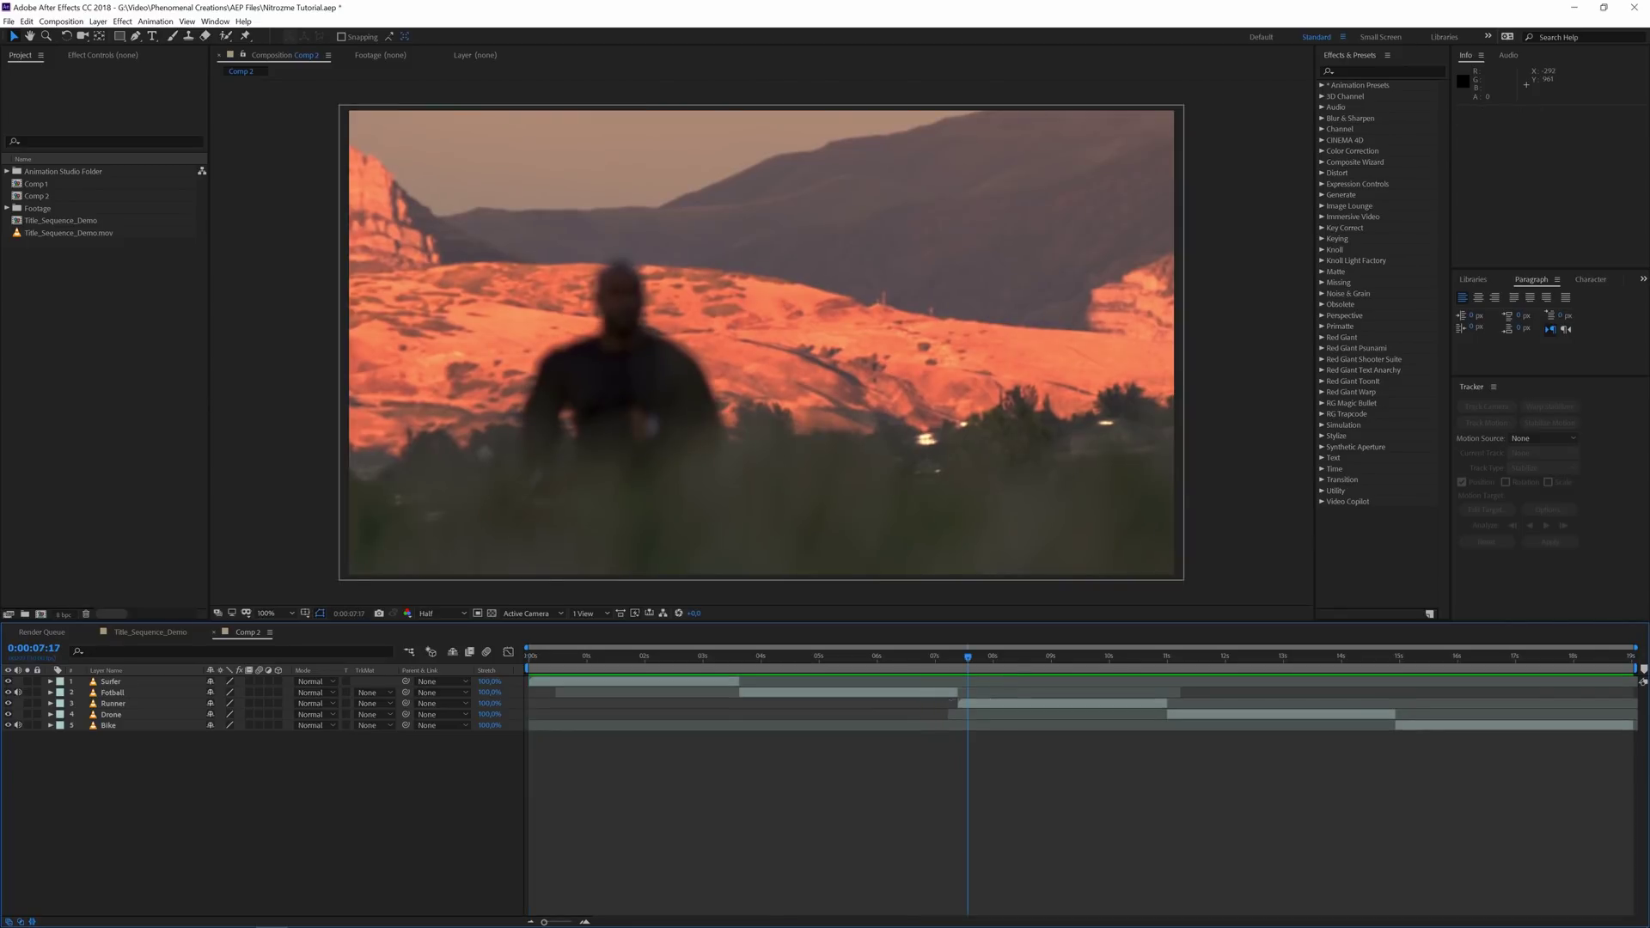
pyautogui.moveTo(976, 656); pyautogui.dragTo(1023, 678)
pyautogui.press('space')
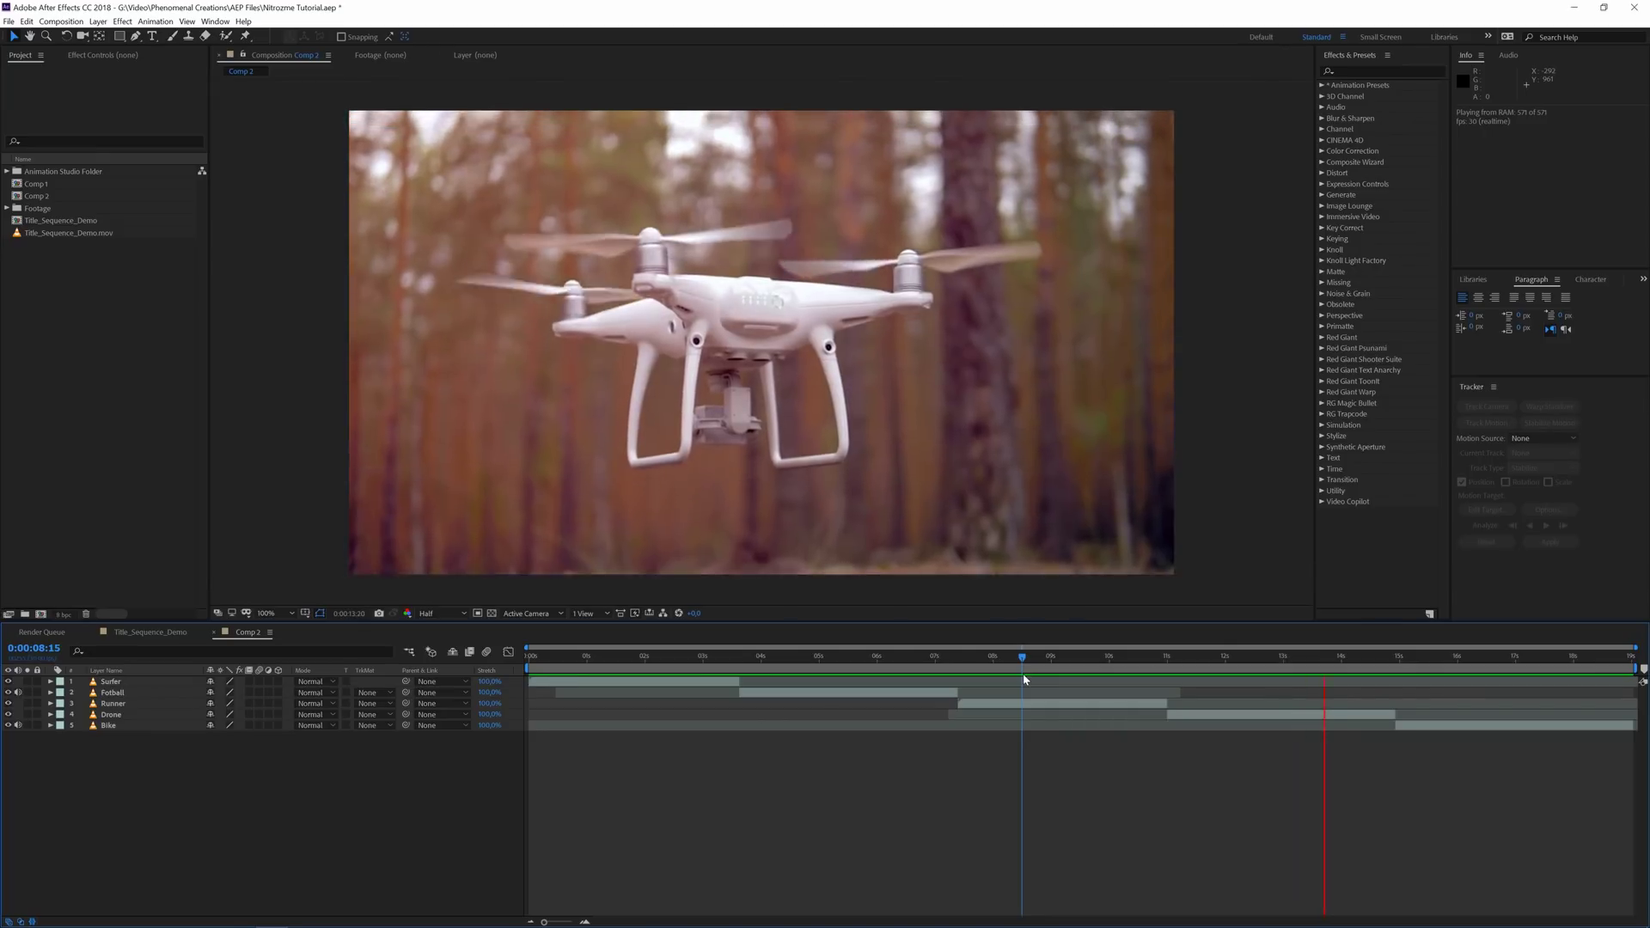
pyautogui.press('space')
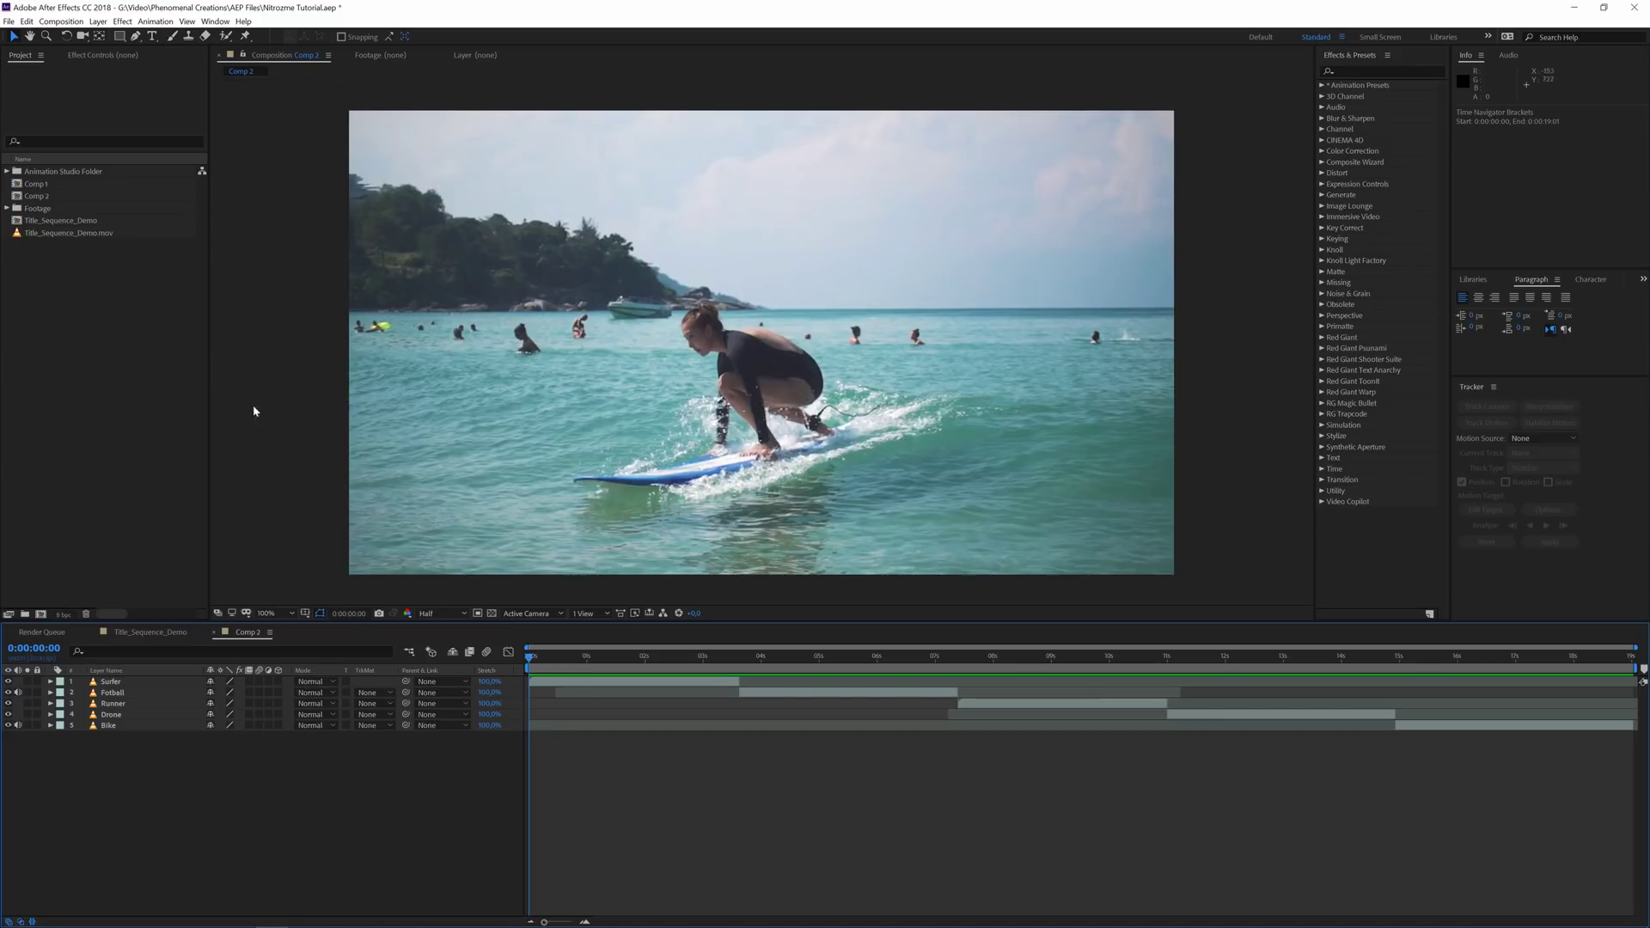
pyautogui.click(7, 172)
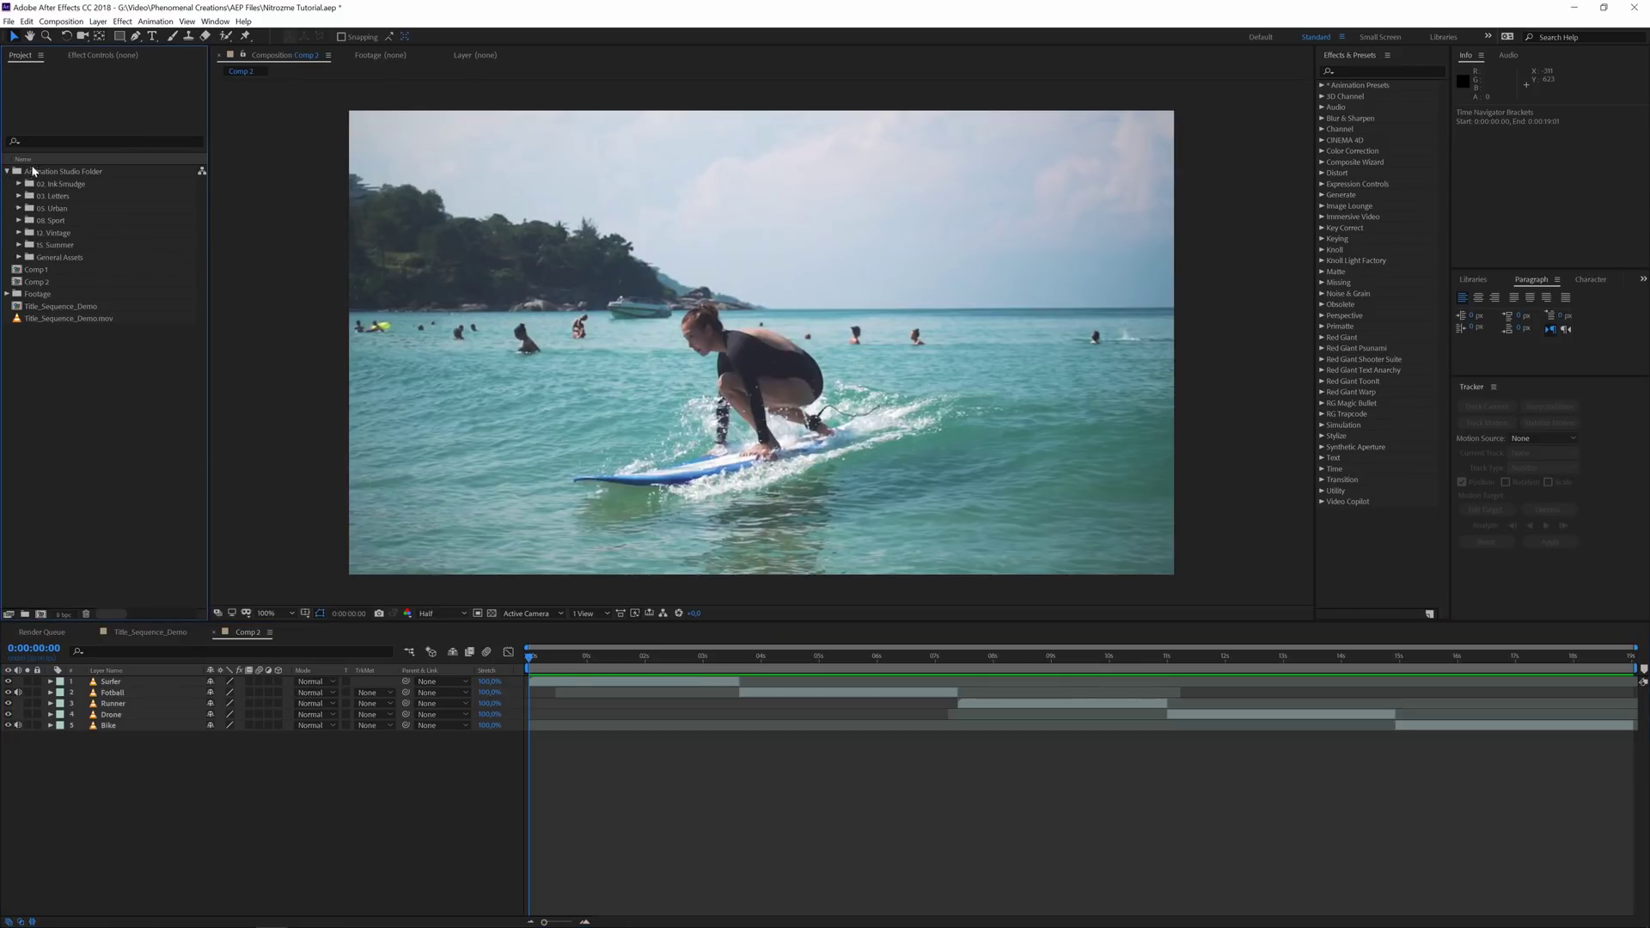
pyautogui.click(7, 172)
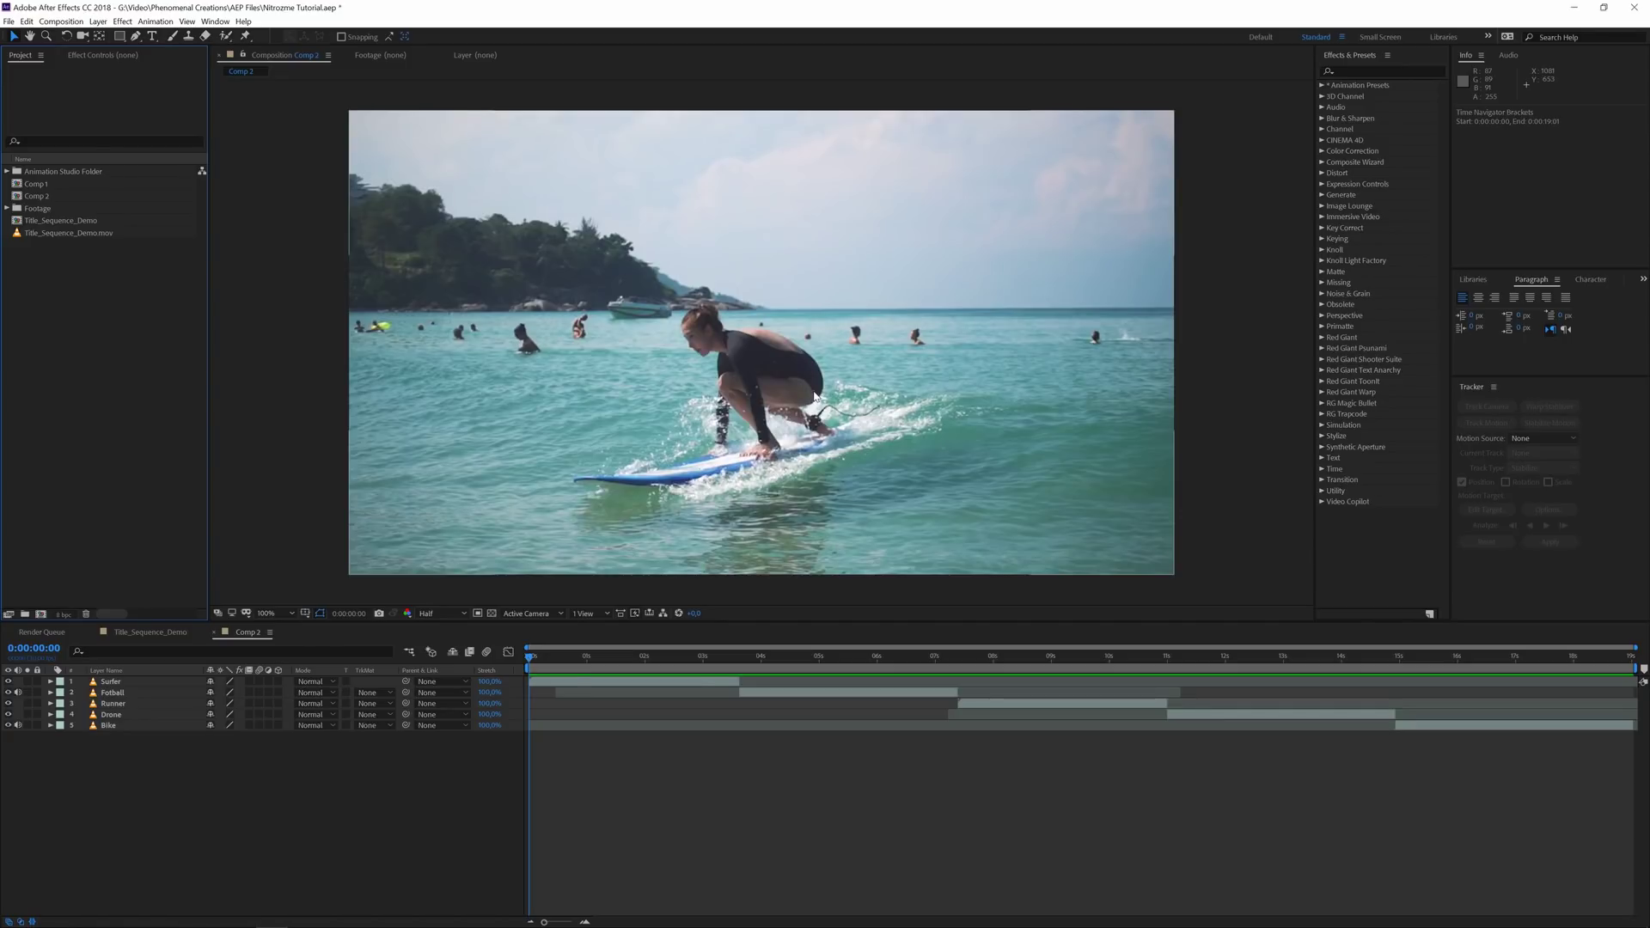
# Open the Animation Studio extension, dock it between the composition viewer and Effects & Presets, and widen it to show two preset columns.
pyautogui.click(215, 22)
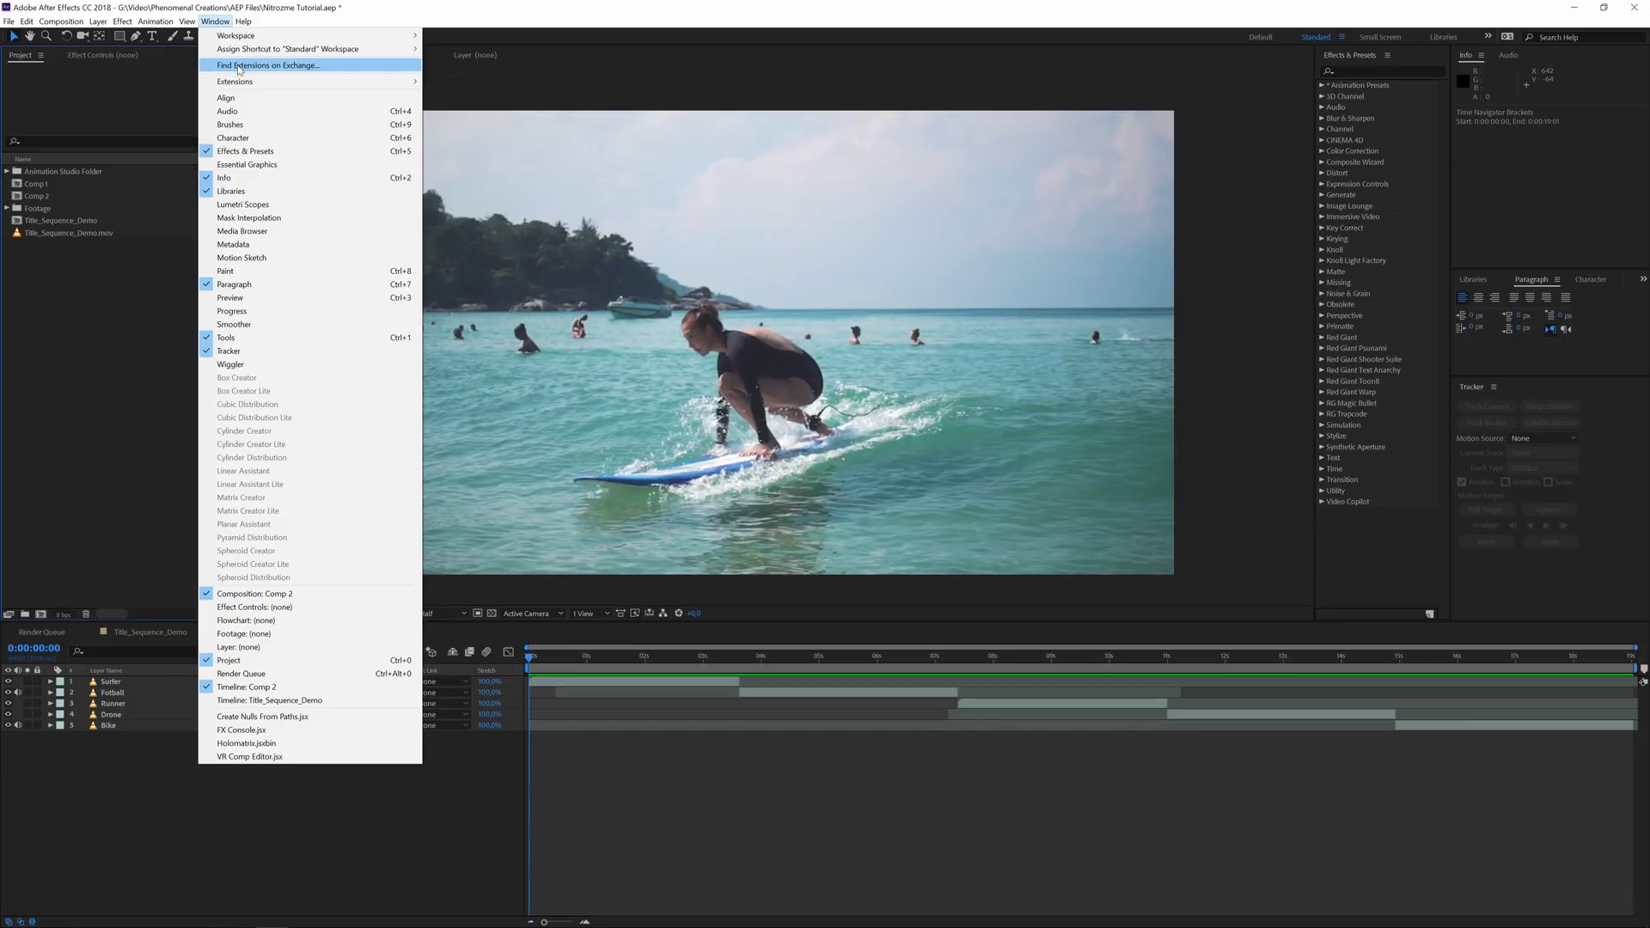
pyautogui.moveTo(306, 85)
pyautogui.click(469, 107)
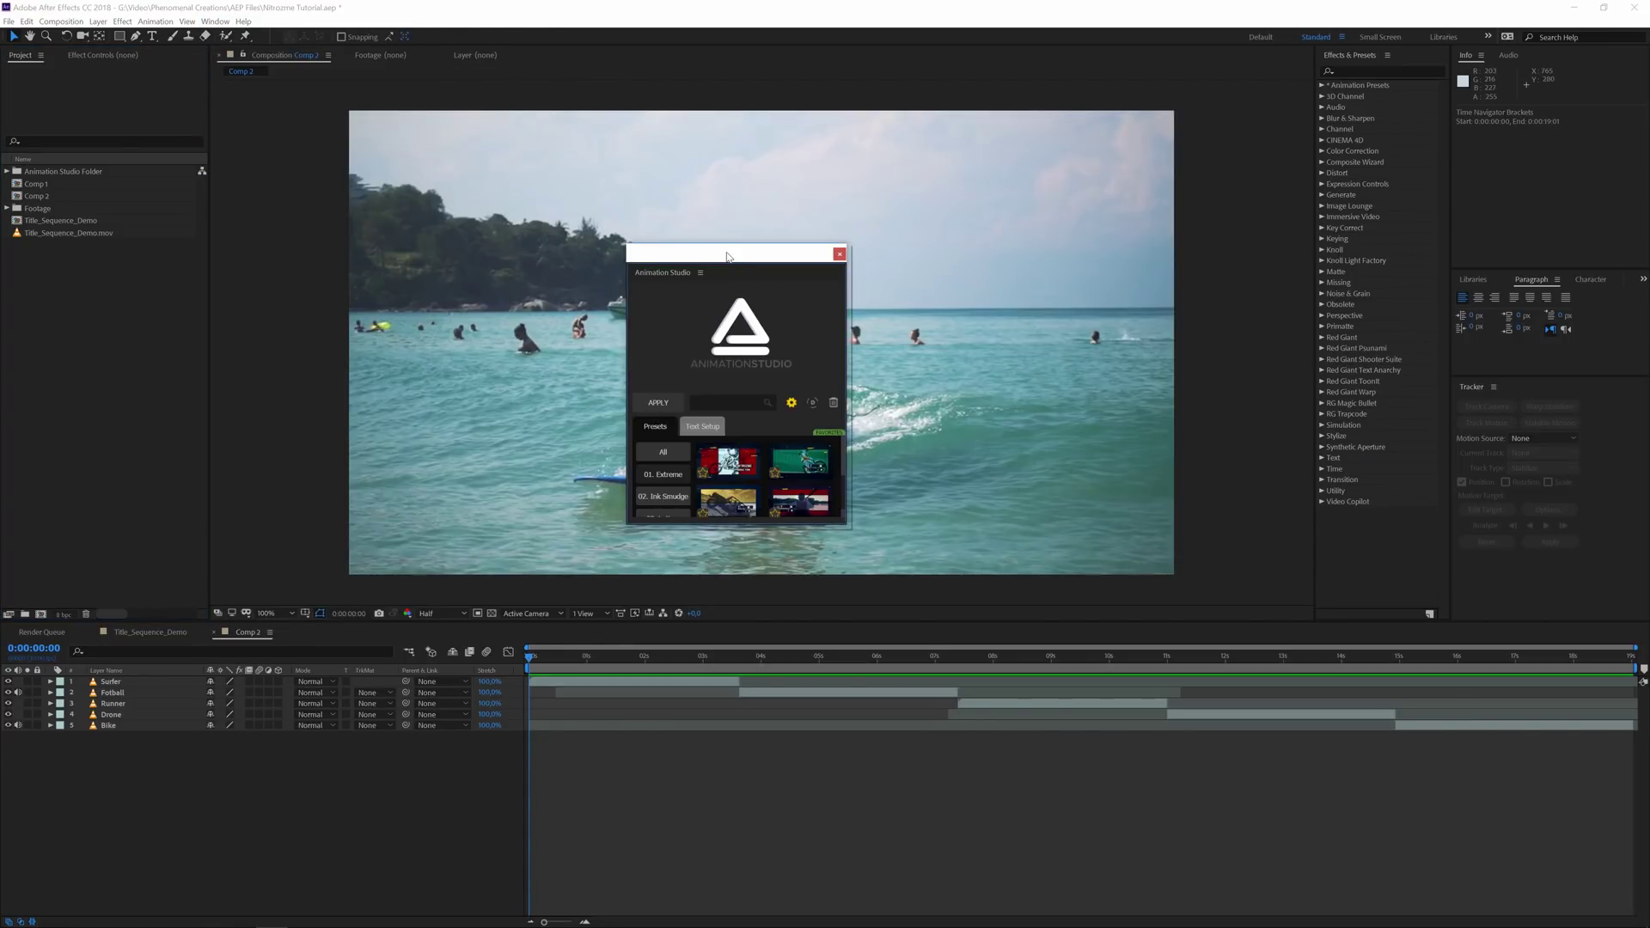
pyautogui.moveTo(726, 256); pyautogui.dragTo(1299, 301)
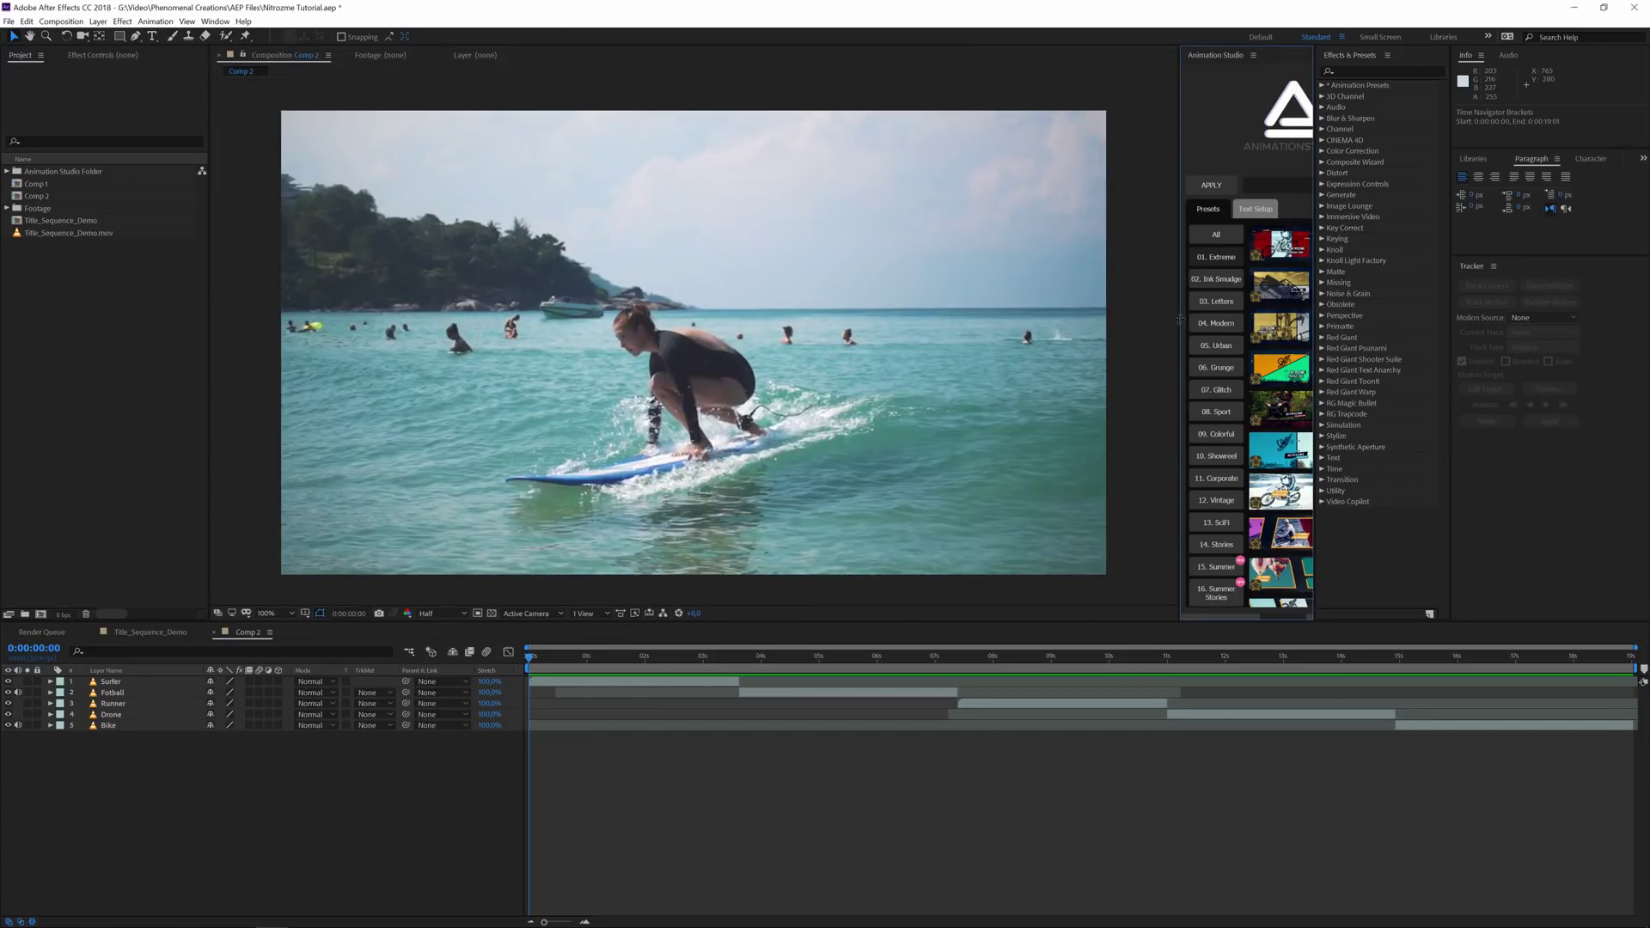
pyautogui.moveTo(1179, 325); pyautogui.dragTo(1070, 329)
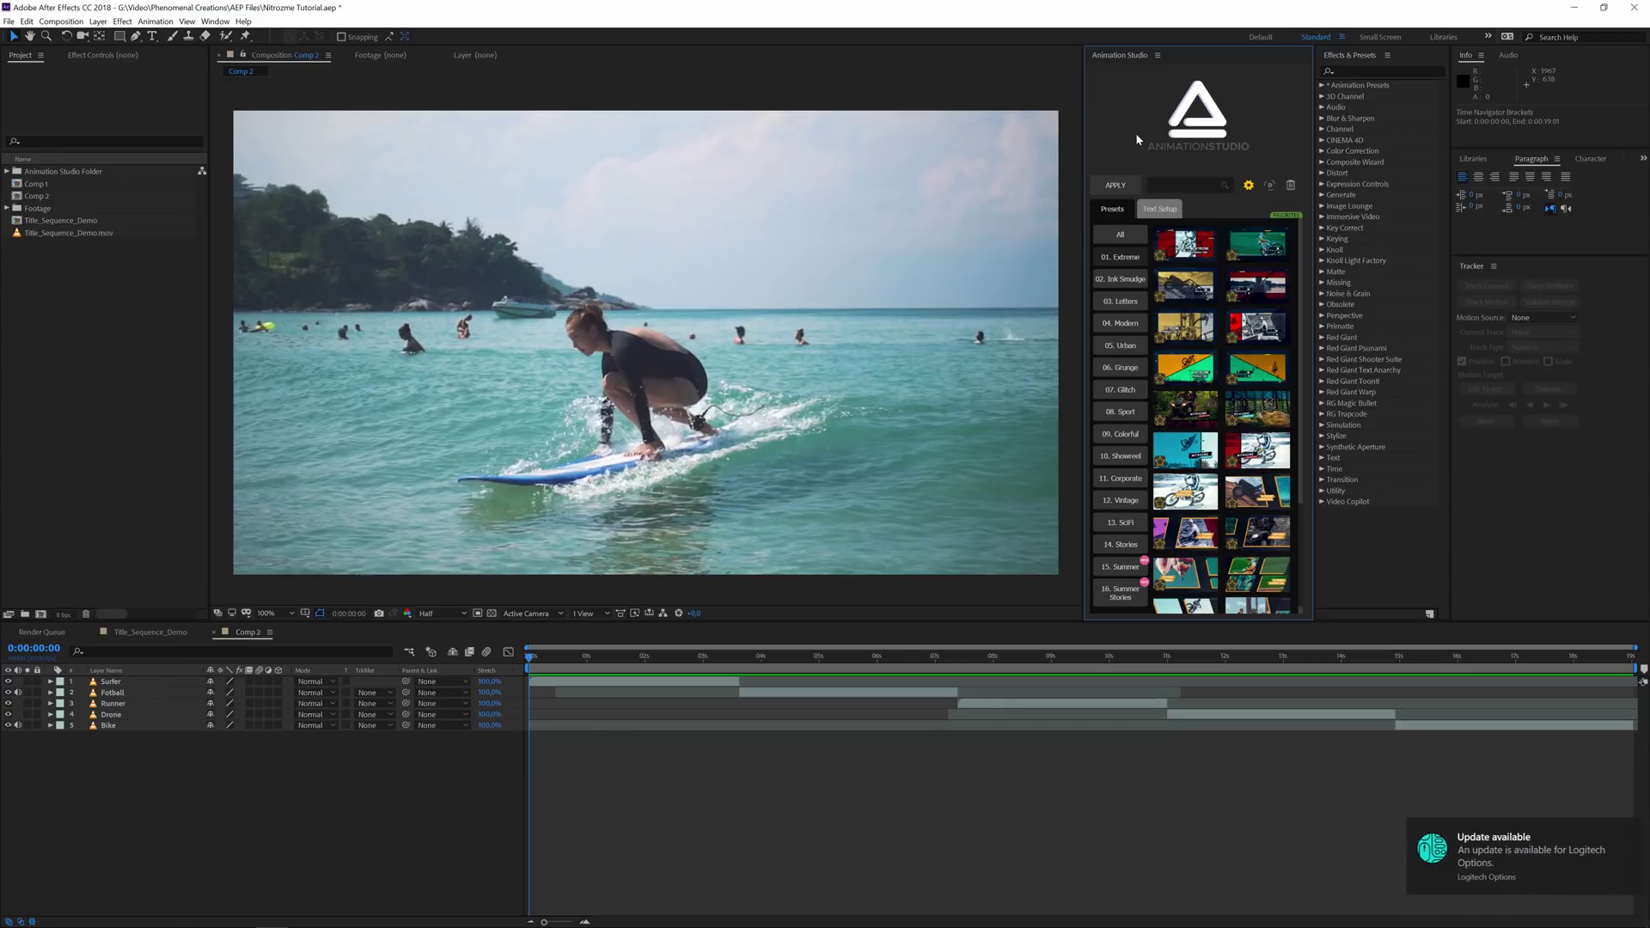
pyautogui.click(1630, 832)
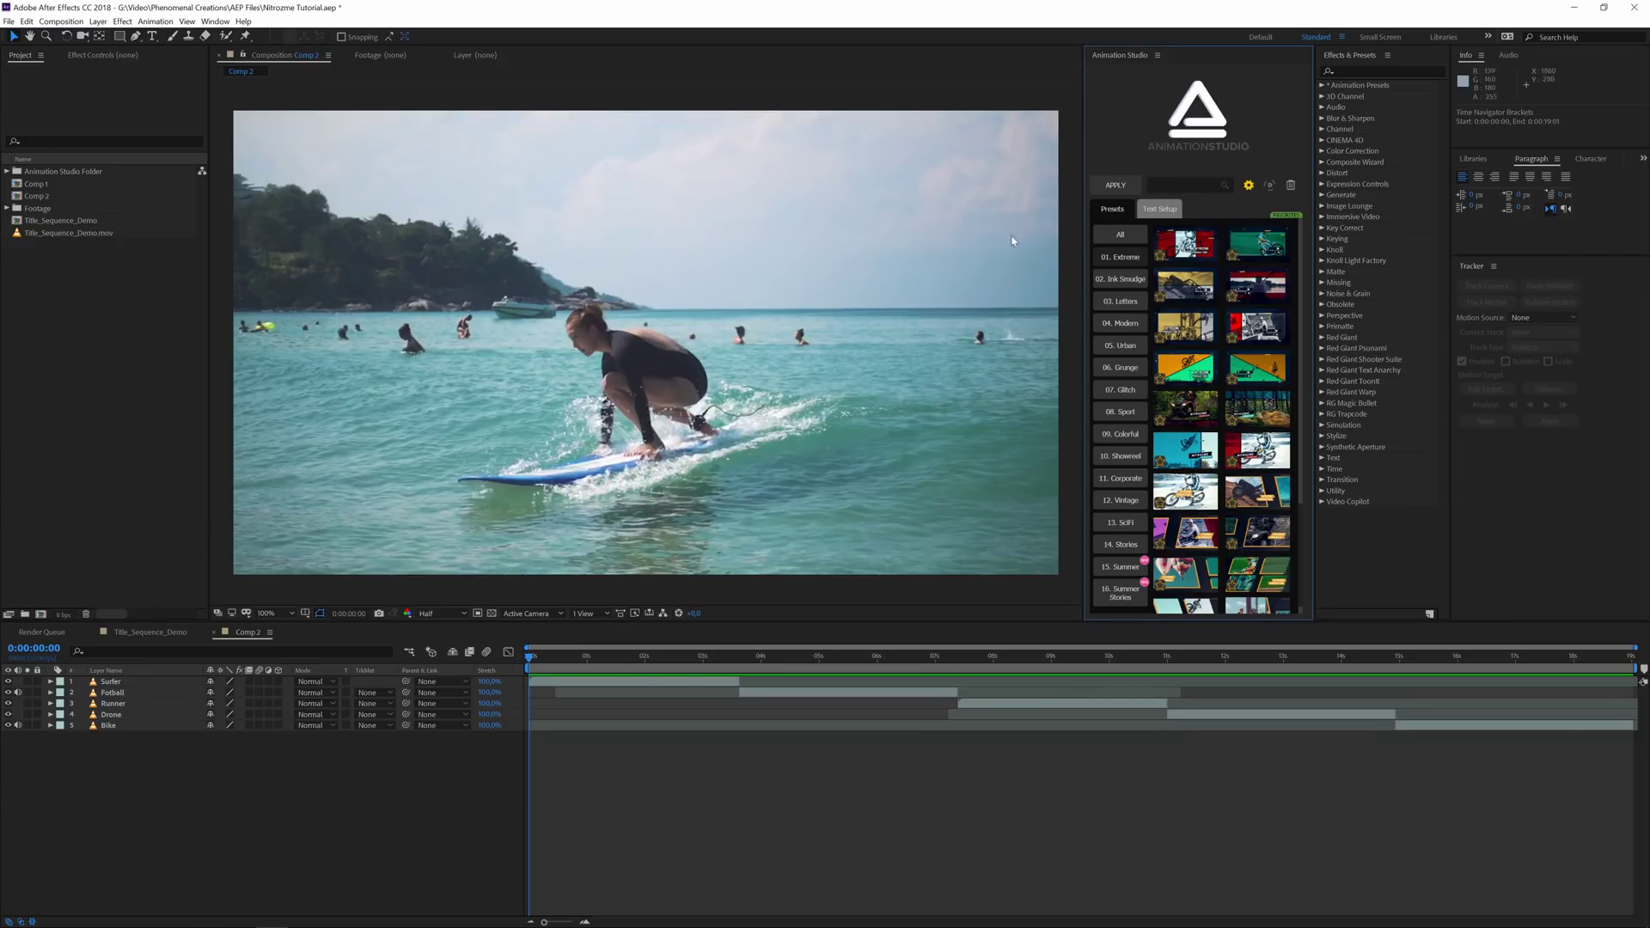
# Select the Surfer layer and browse the animated previews in preset categories such as 01. Extreme and 04. Modern.
pyautogui.click(596, 681)
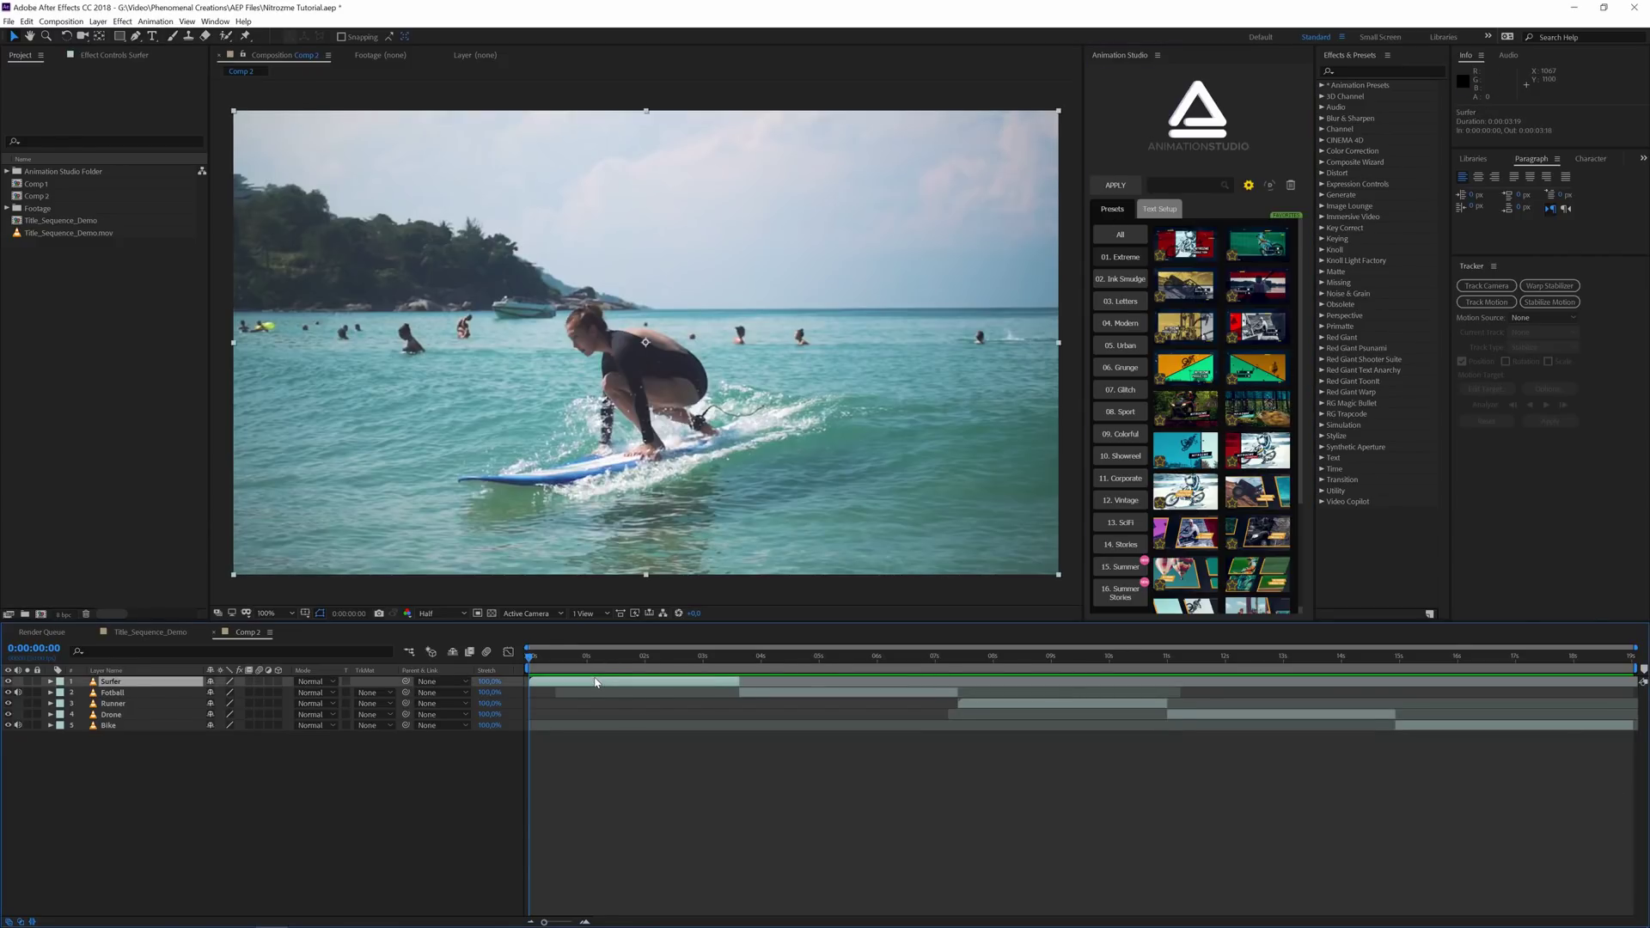
pyautogui.click(1122, 230)
pyautogui.click(1118, 259)
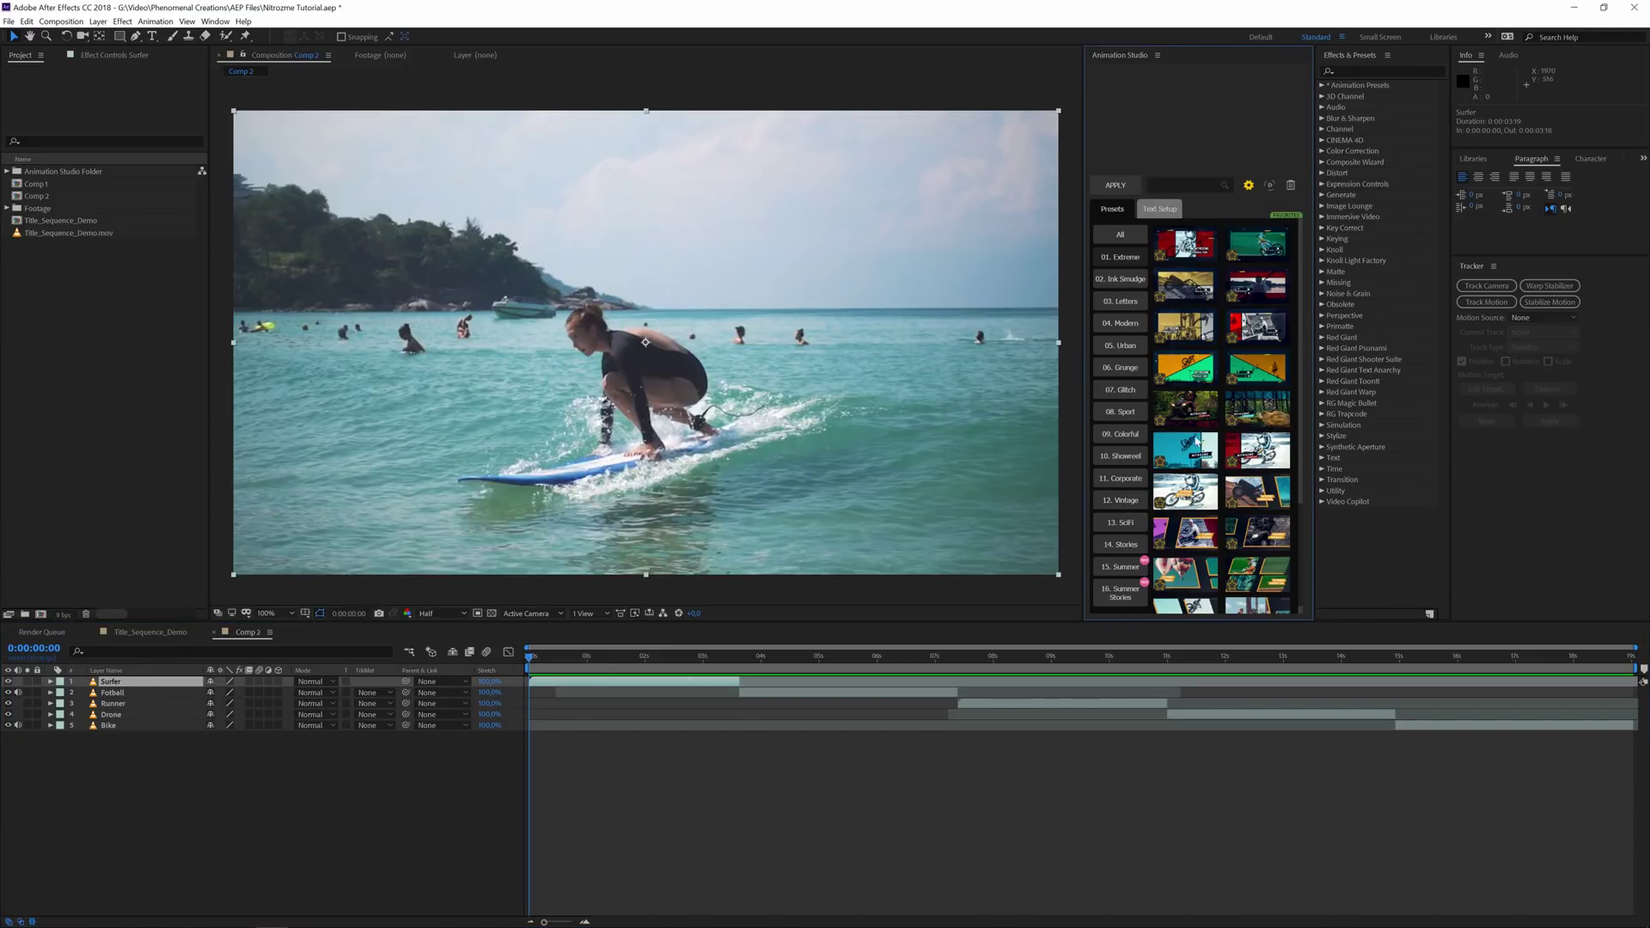
pyautogui.scroll(-2, 1305, 481)
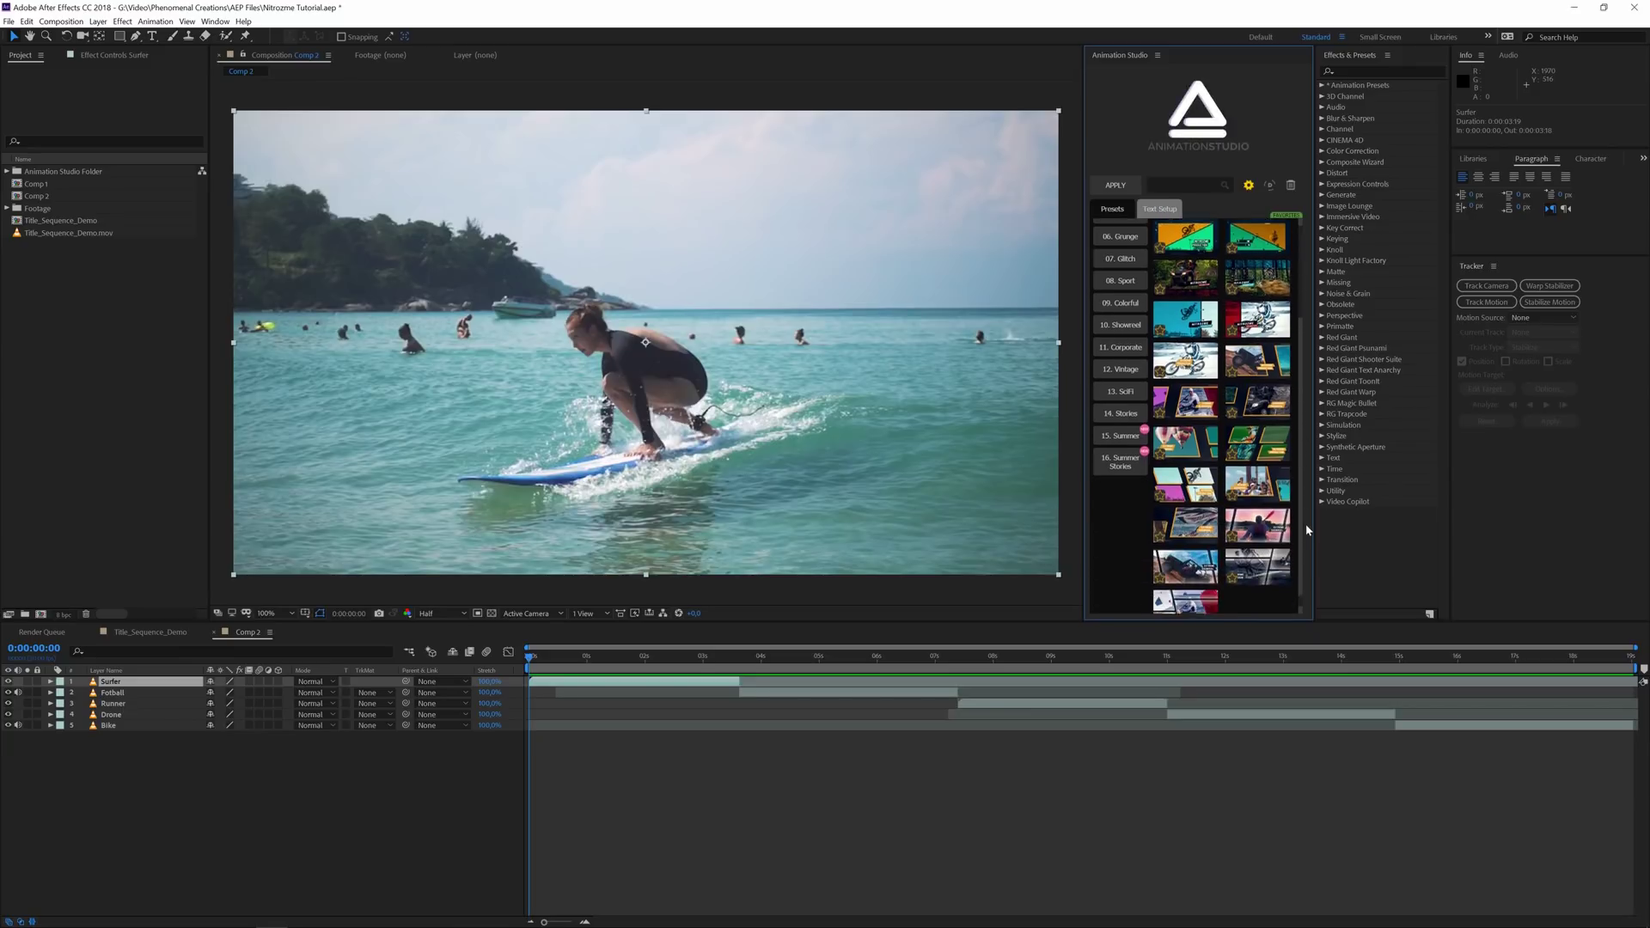
pyautogui.scroll(2, 1306, 523)
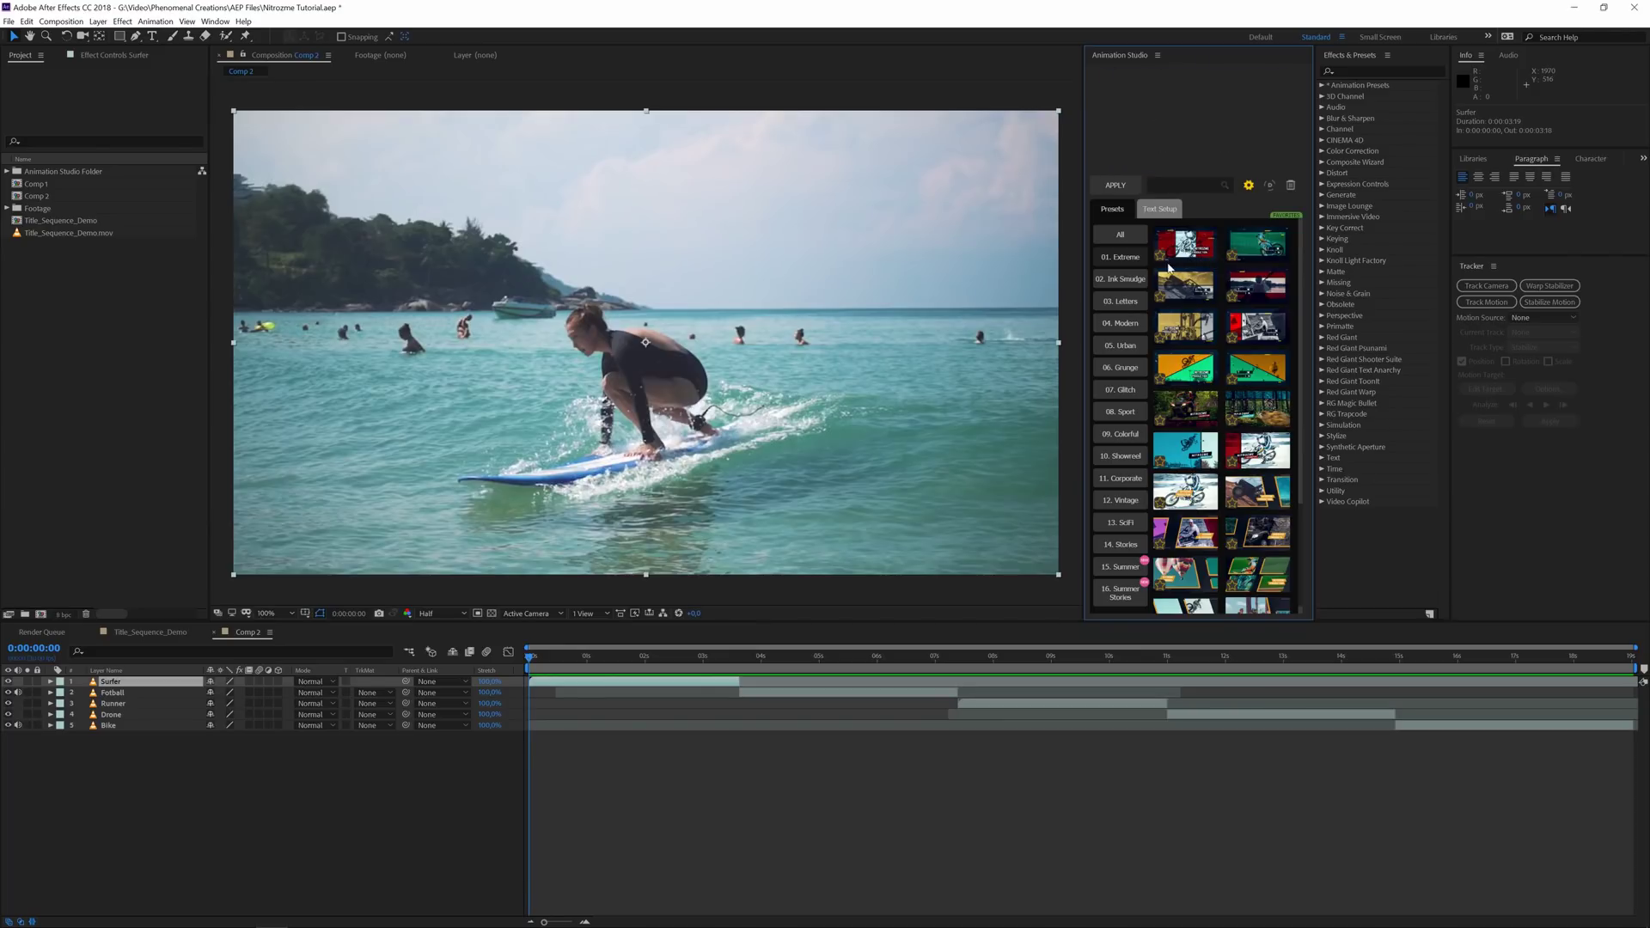
pyautogui.moveTo(1183, 252)
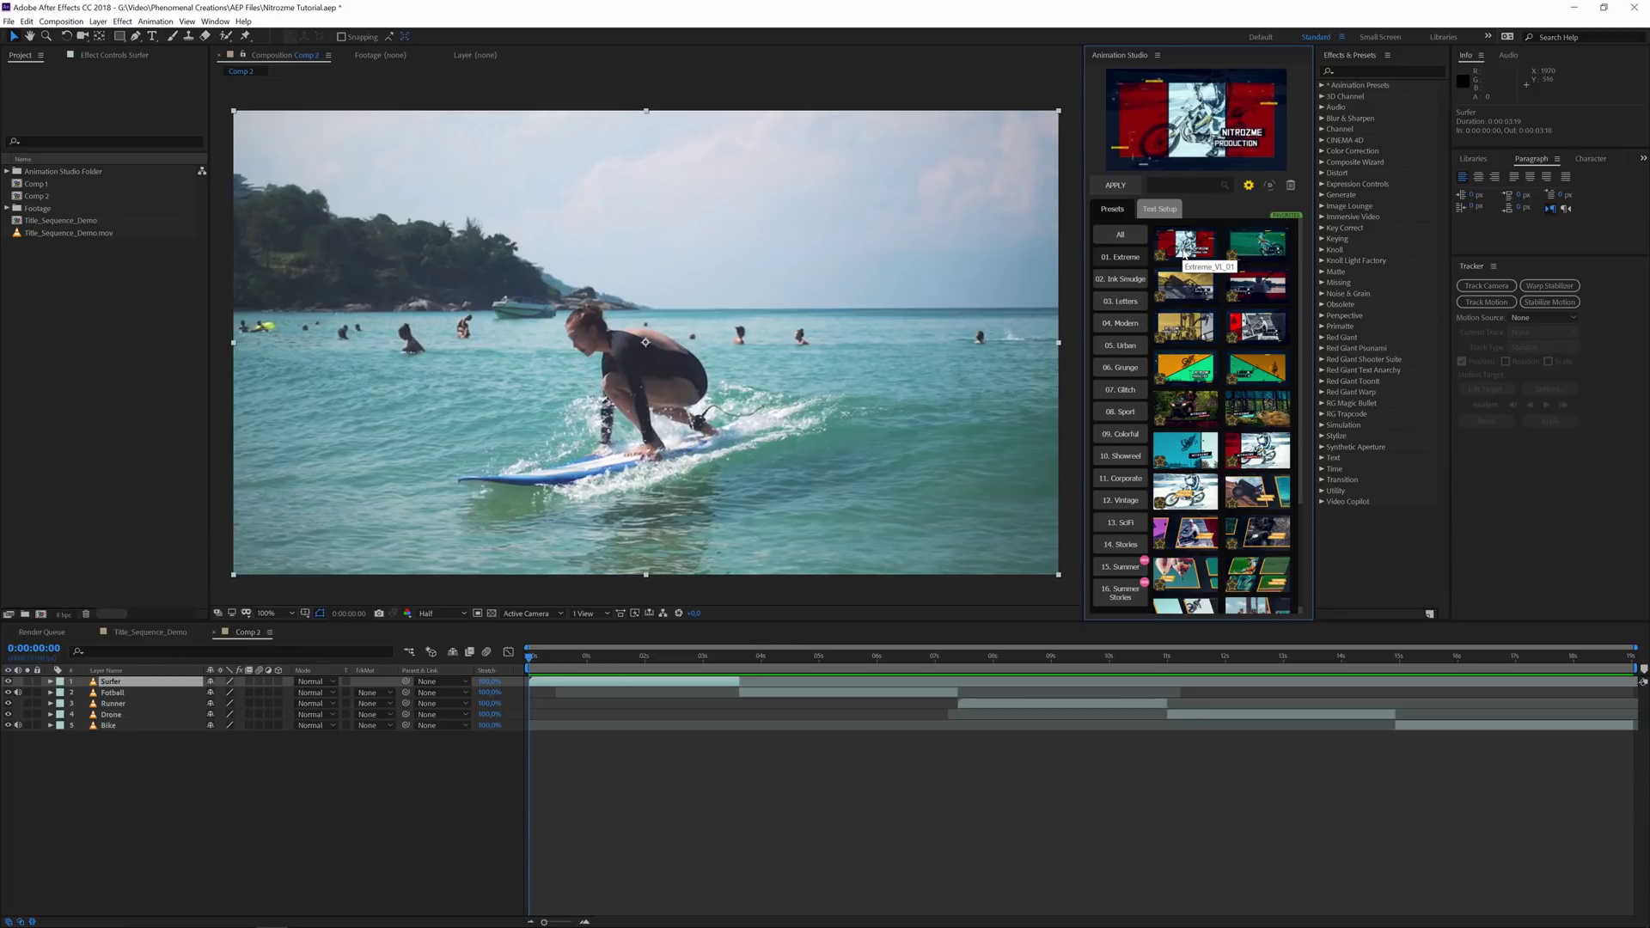
pyautogui.moveTo(1193, 300)
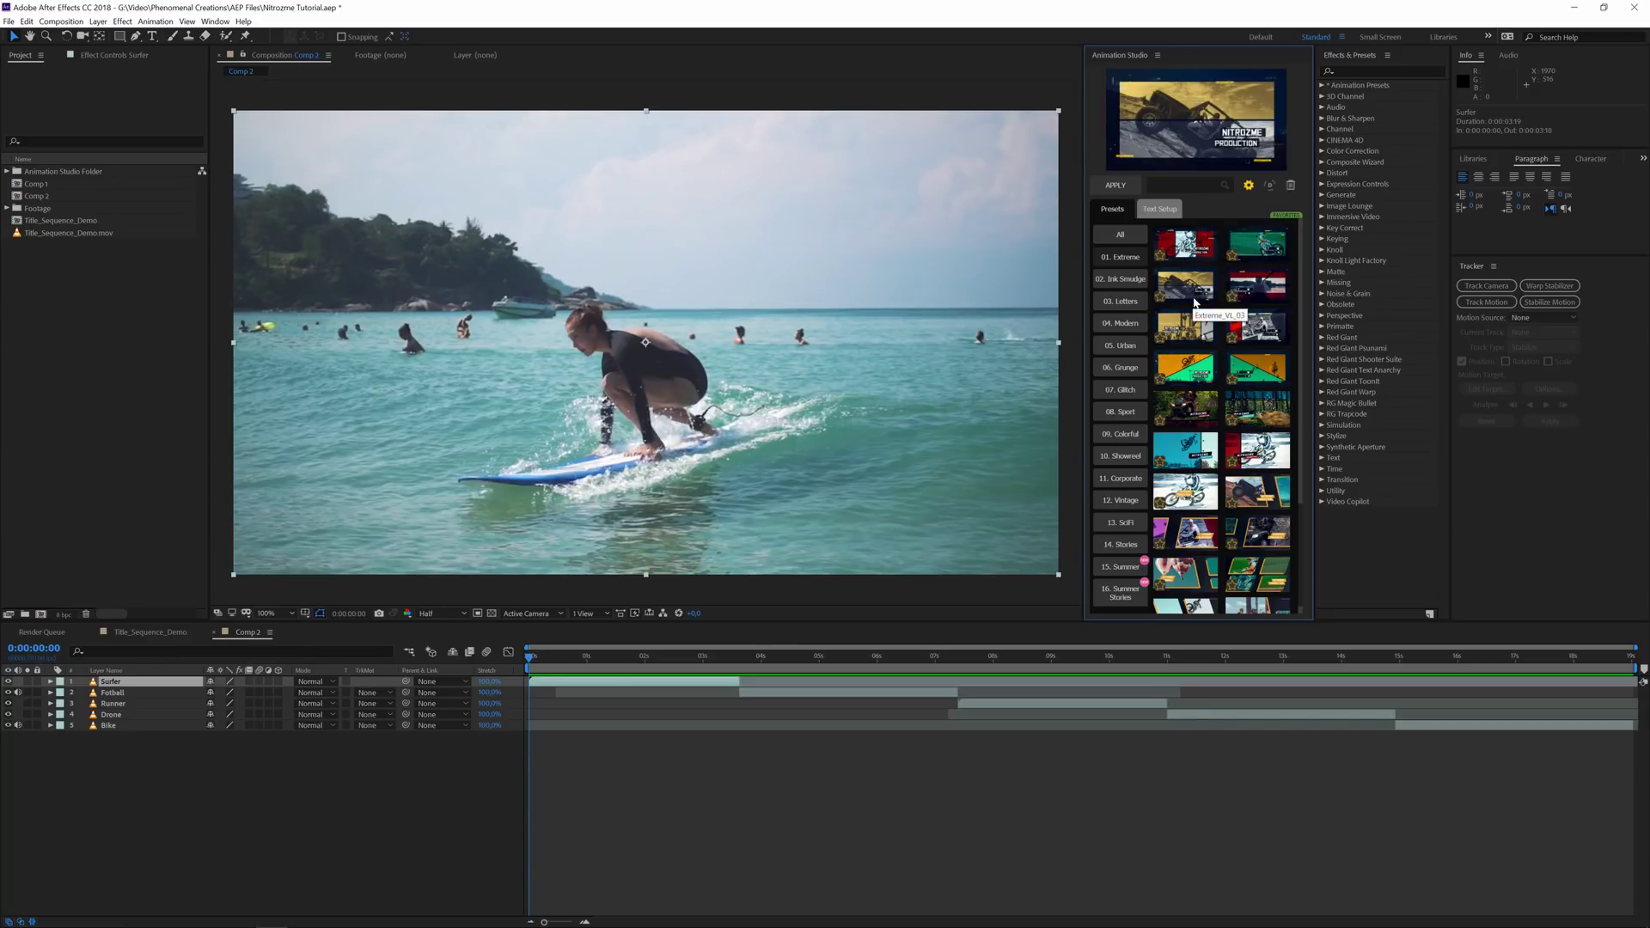
pyautogui.moveTo(1205, 404)
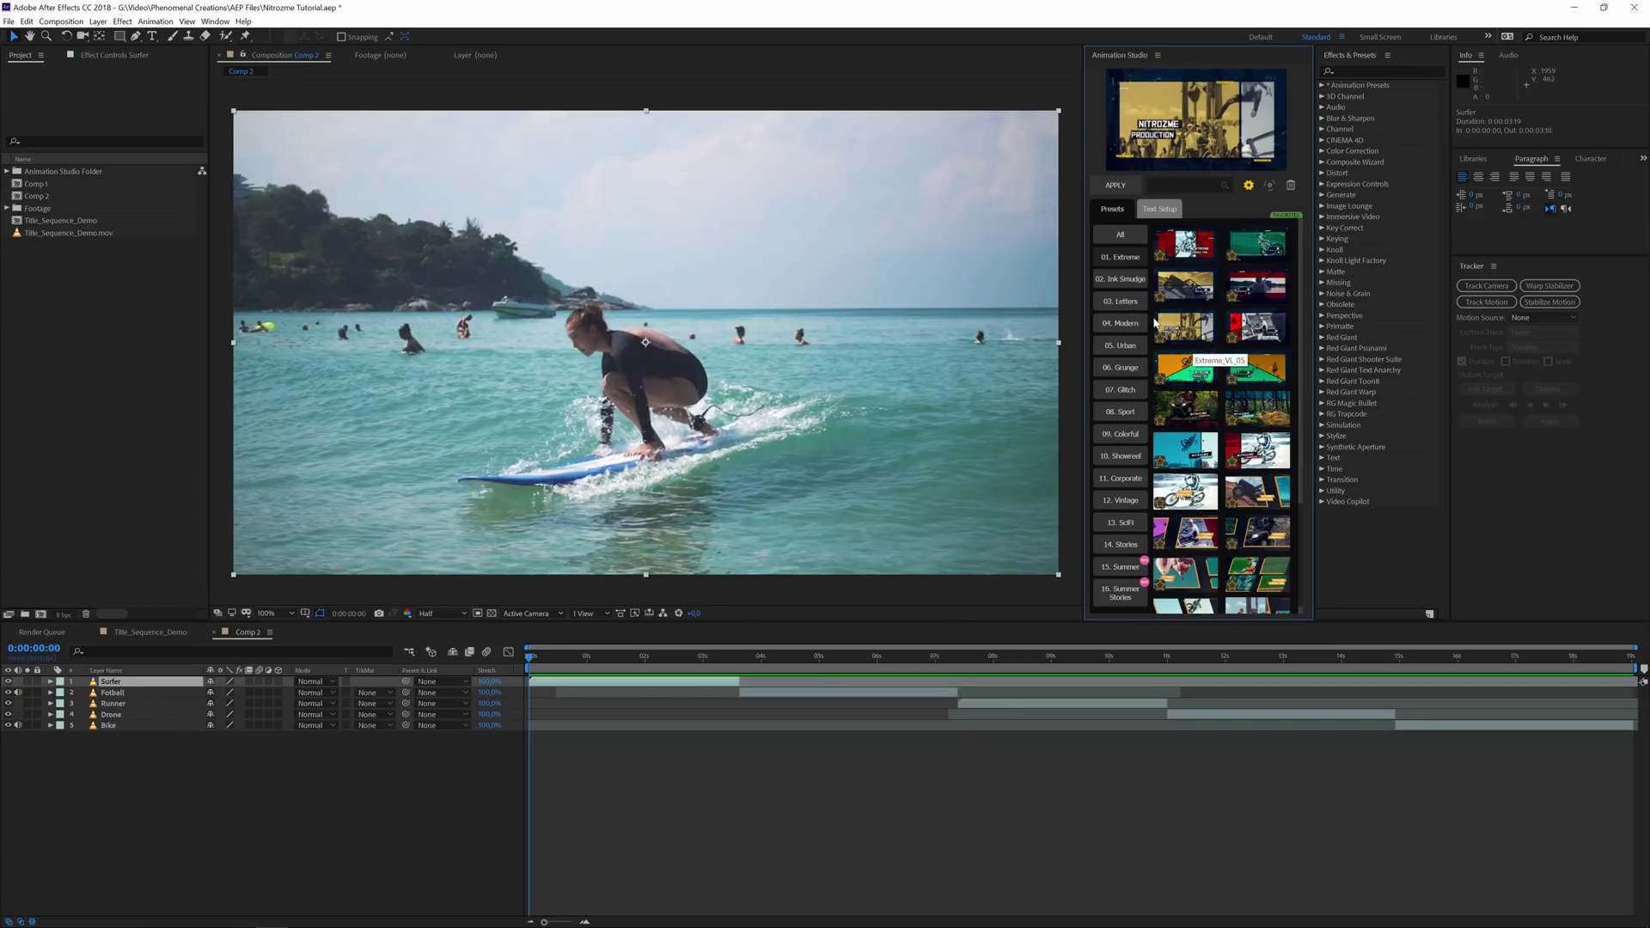
pyautogui.click(1120, 301)
pyautogui.click(1119, 323)
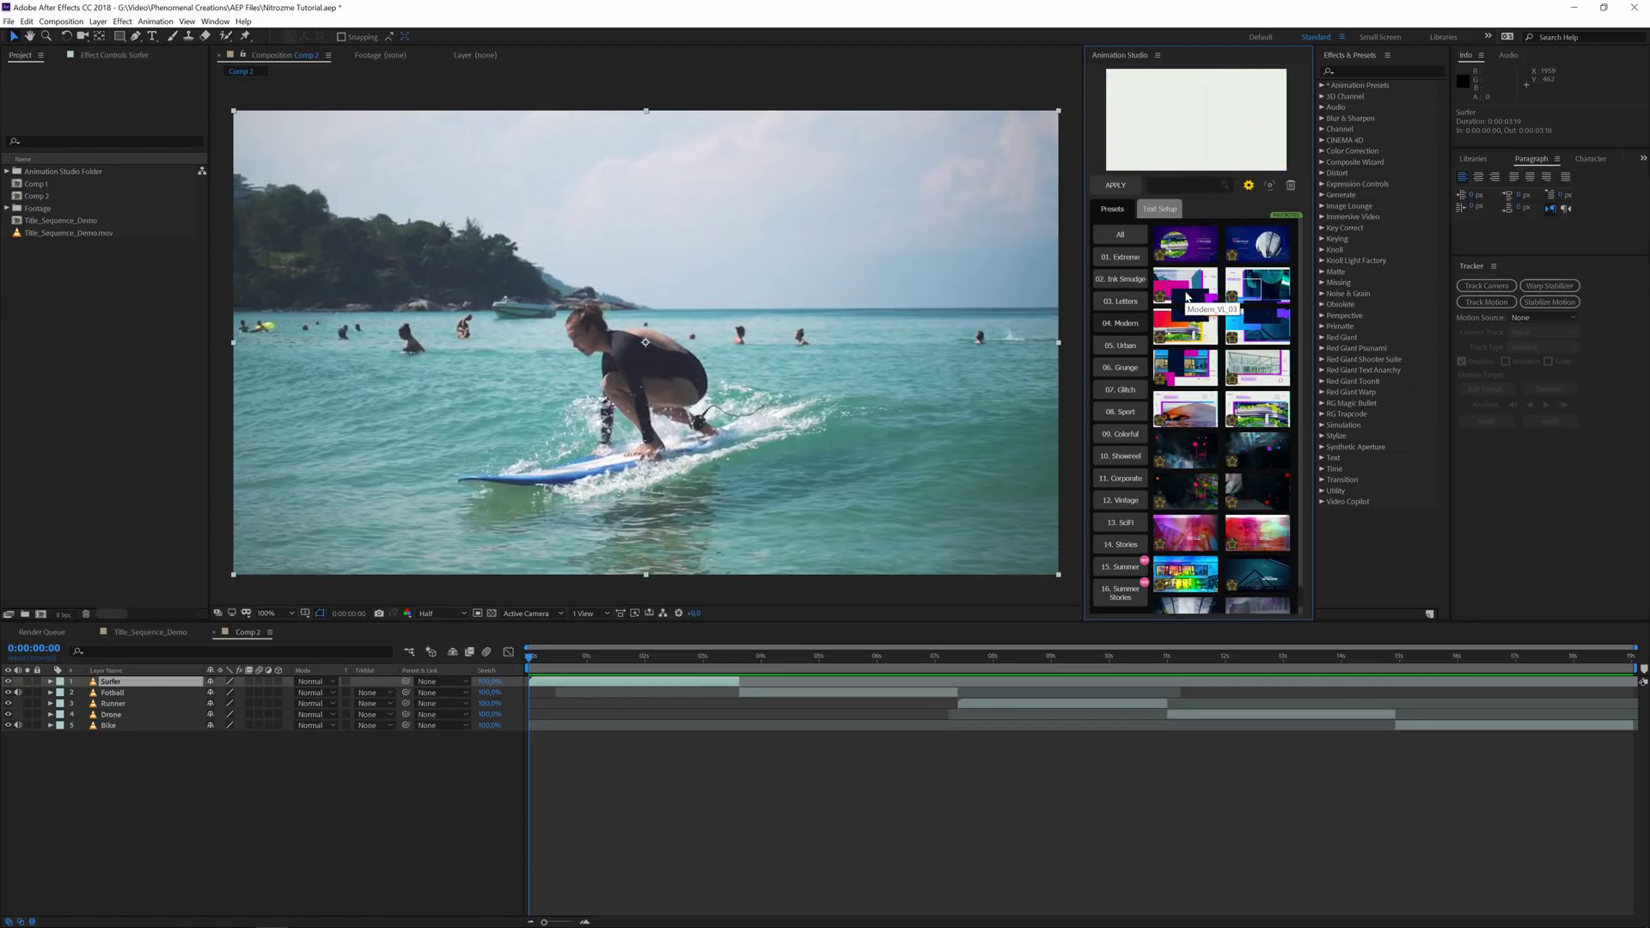
pyautogui.click(1117, 258)
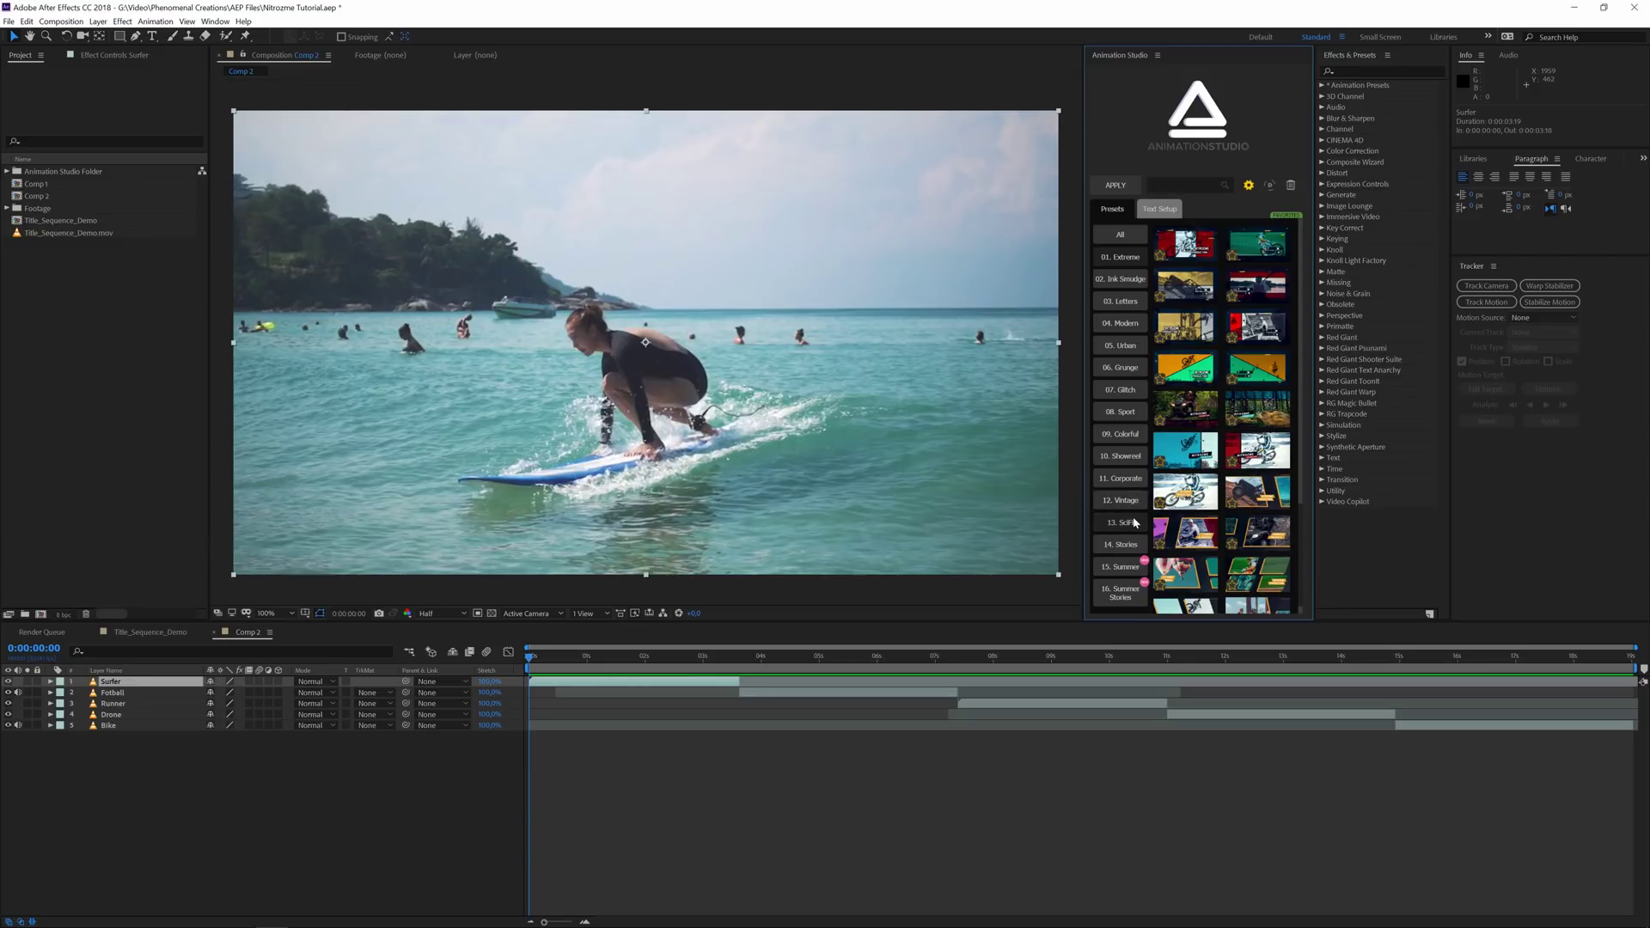
# Apply the Sport_VL_02 preset from the 08. Sport category over the Surfer clip and trim its layer to end with that clip.
pyautogui.click(1133, 415)
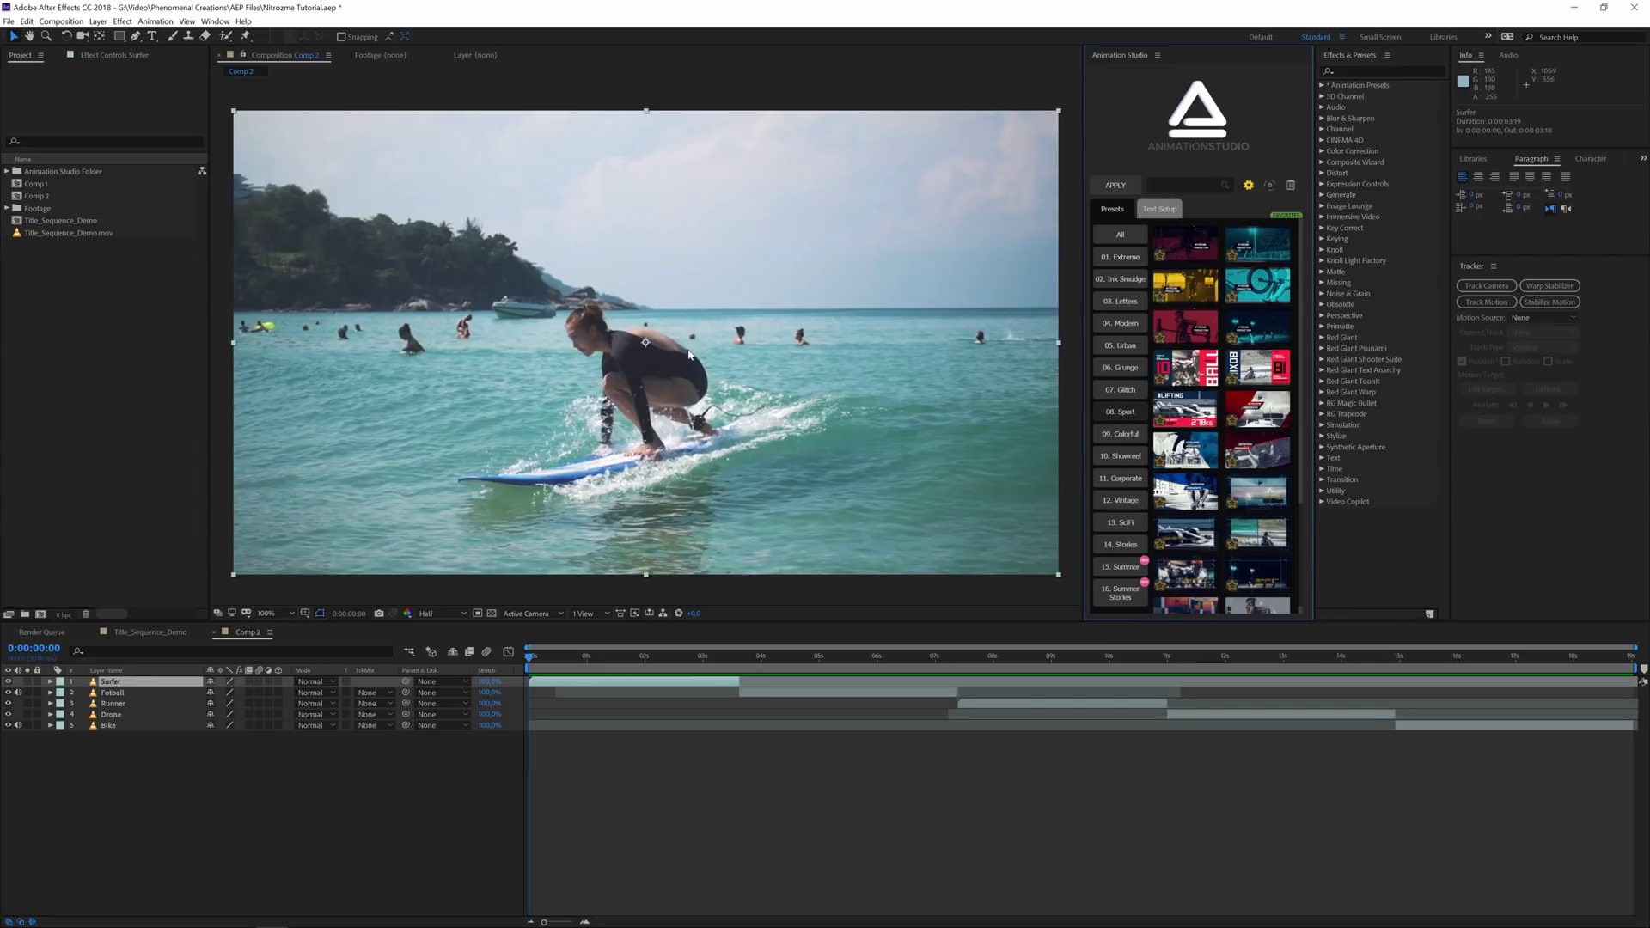
pyautogui.moveTo(1282, 290)
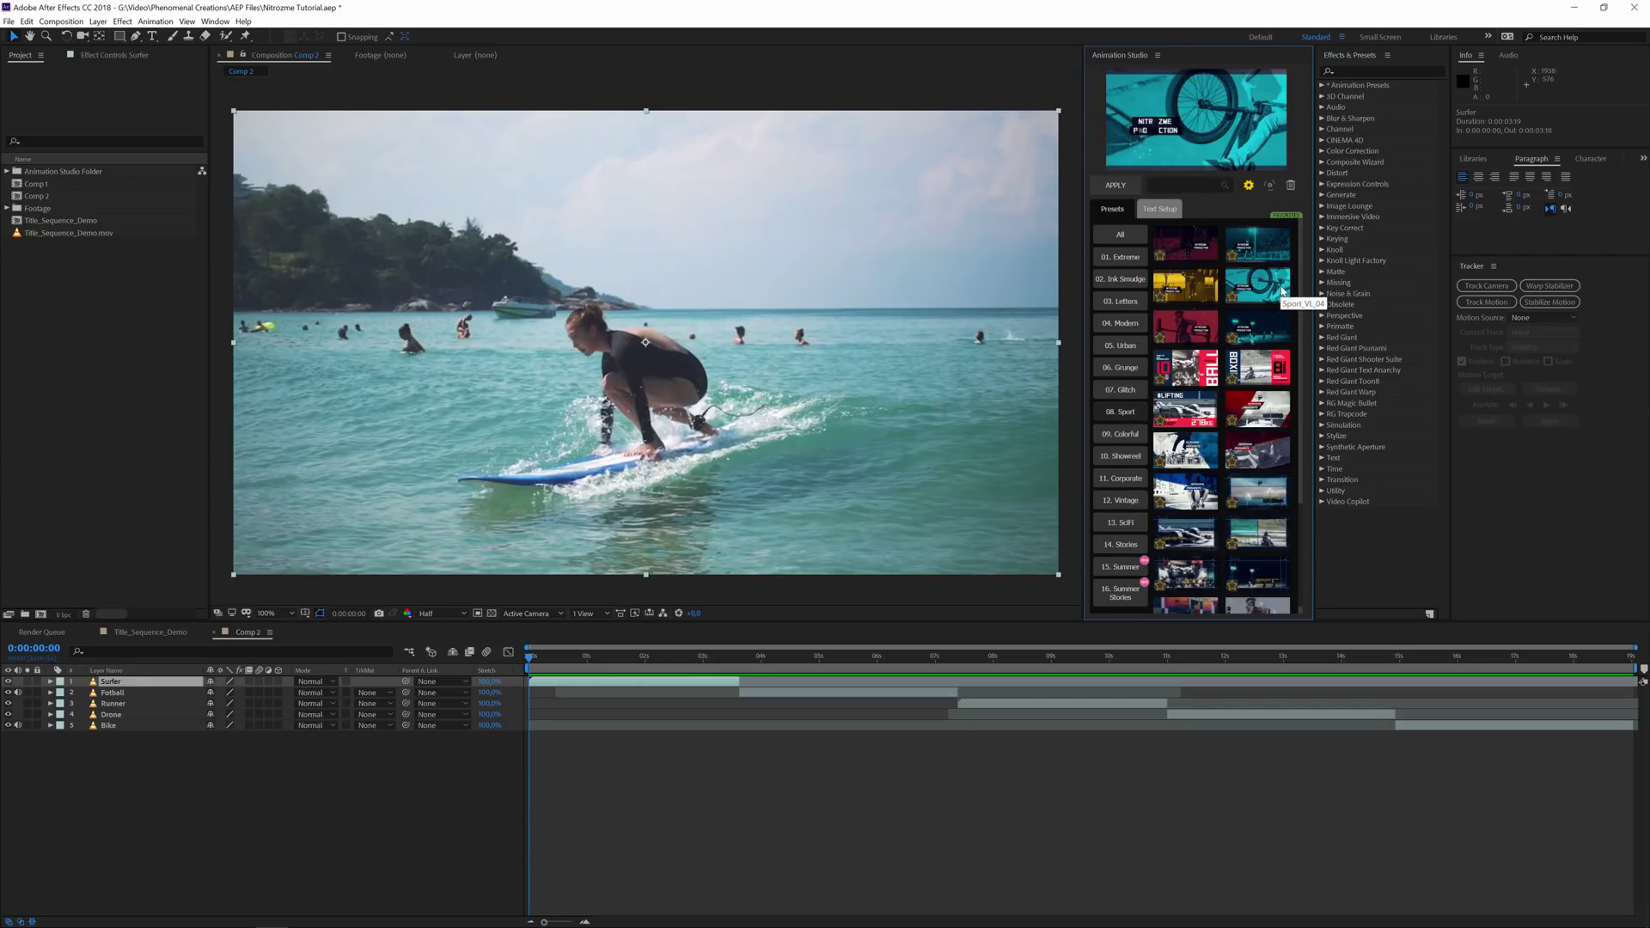
pyautogui.moveTo(1269, 262)
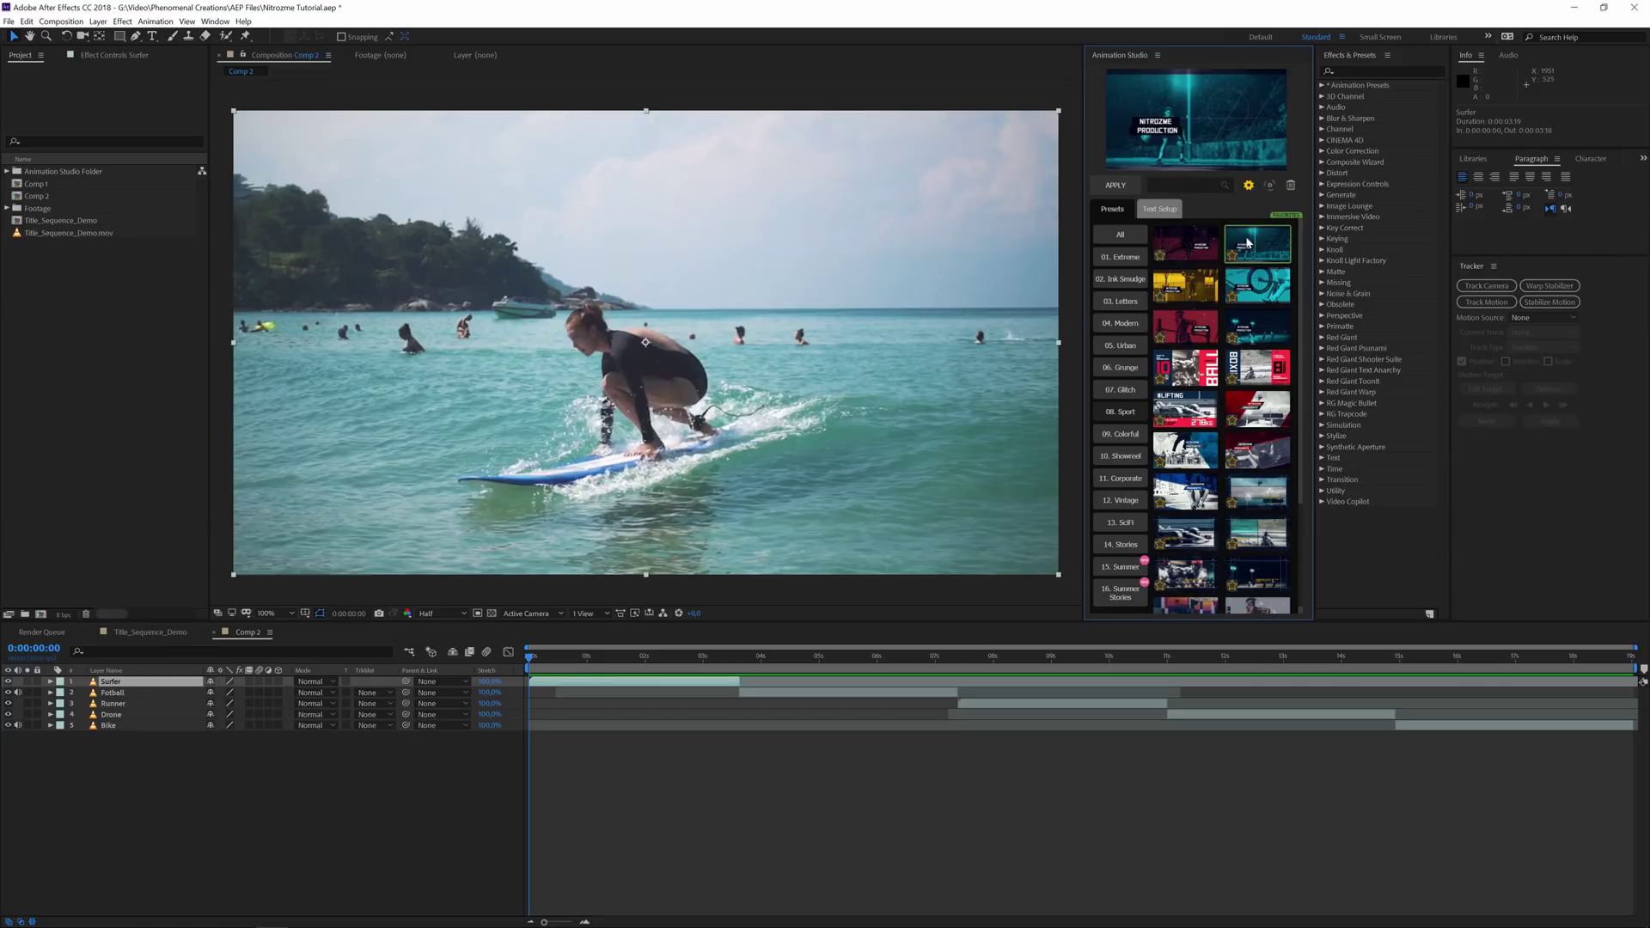
pyautogui.click(1121, 188)
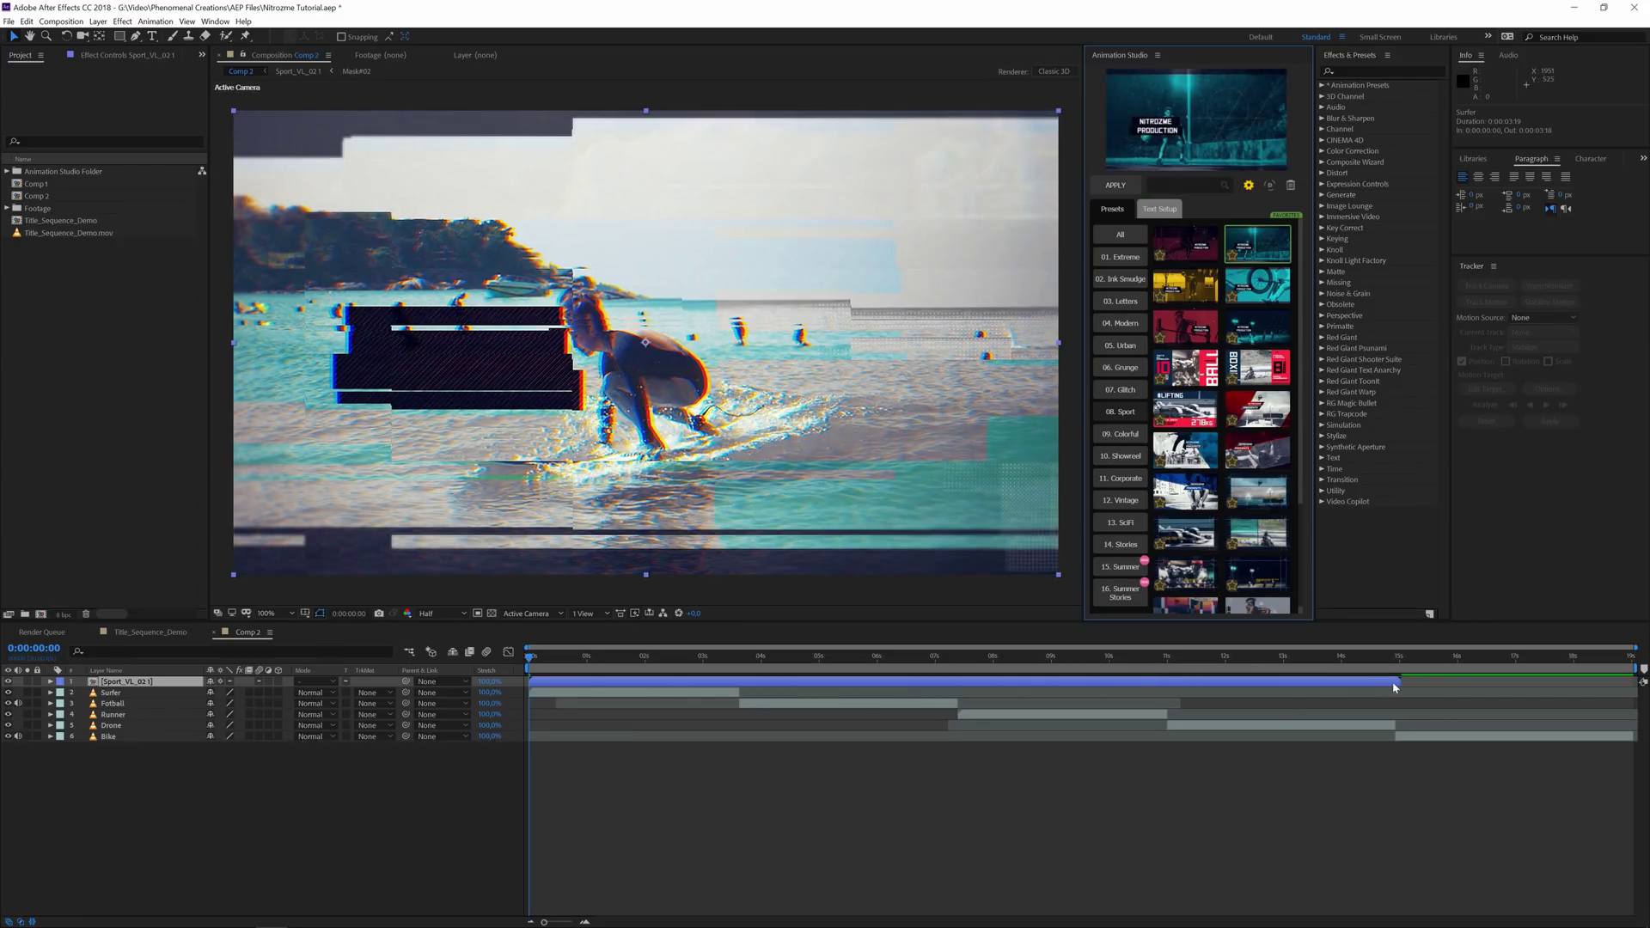
pyautogui.moveTo(1401, 680); pyautogui.dragTo(734, 704)
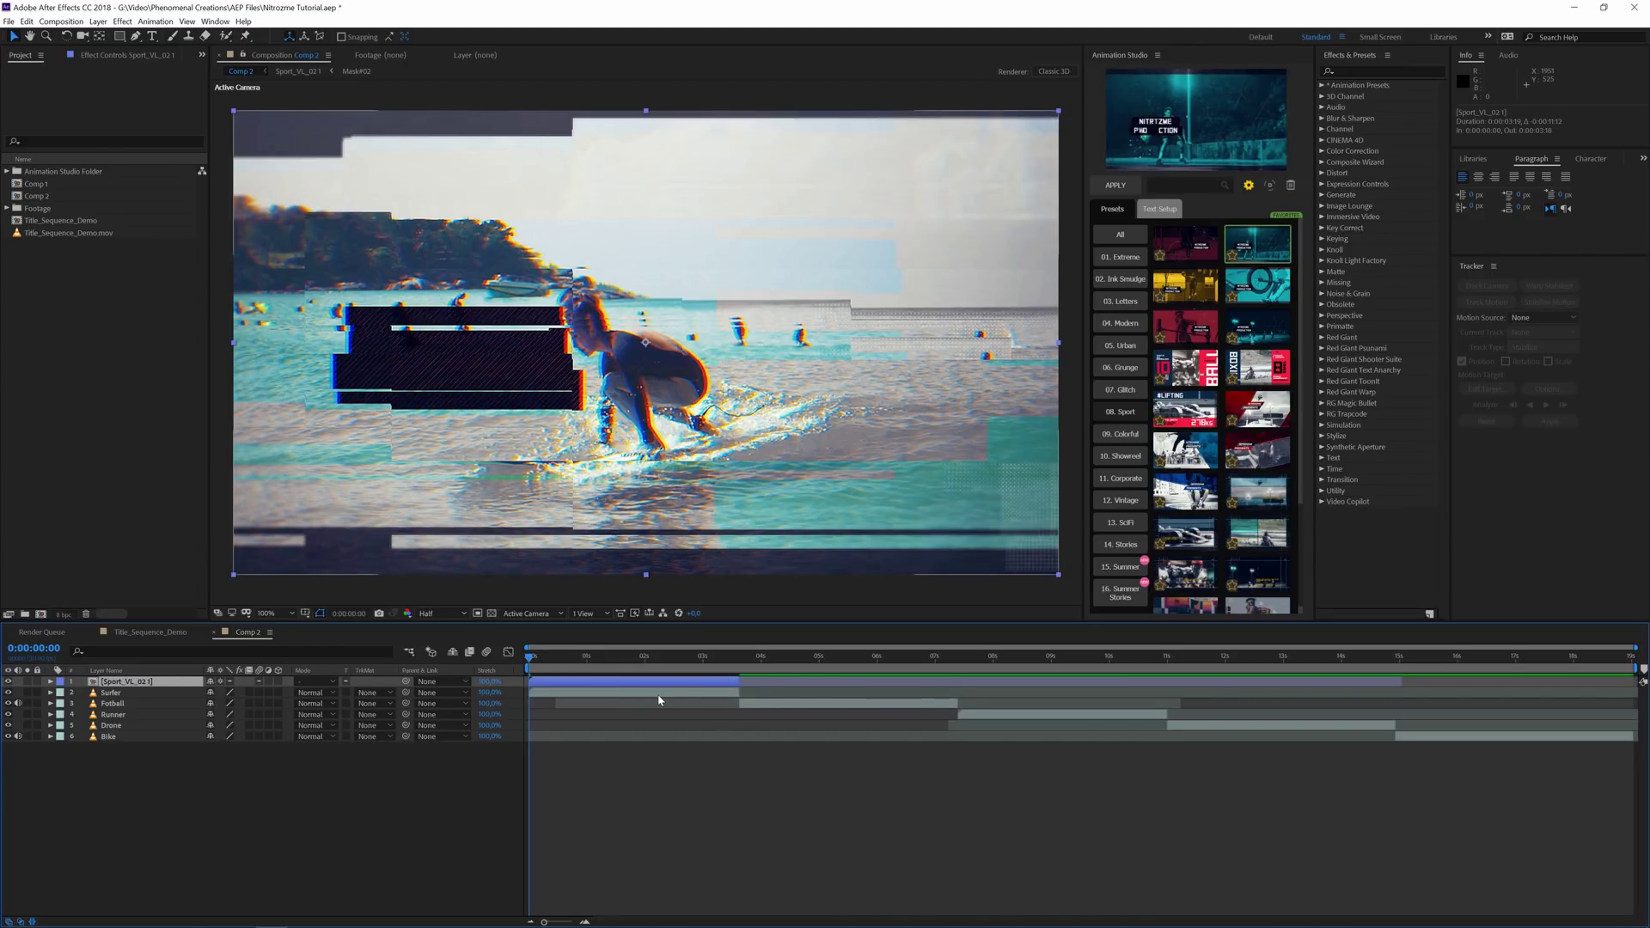
# View the applied title at 0:00:01:17 and look at the Text Setup options in Animation Studio.
pyautogui.click(619, 655)
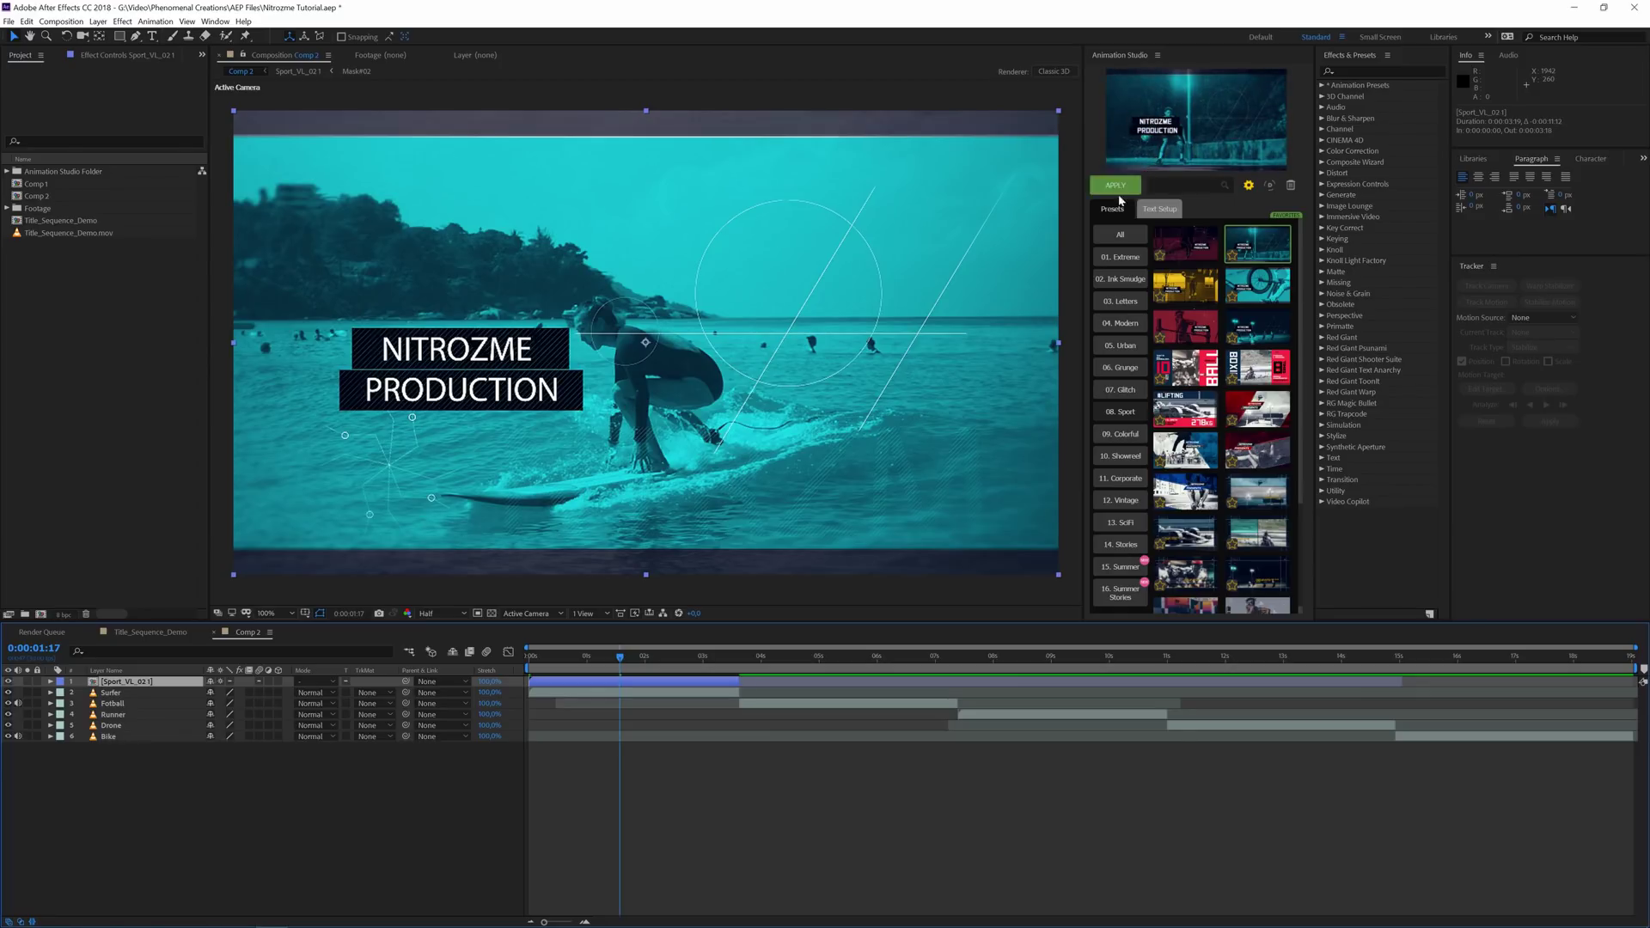
pyautogui.click(1156, 211)
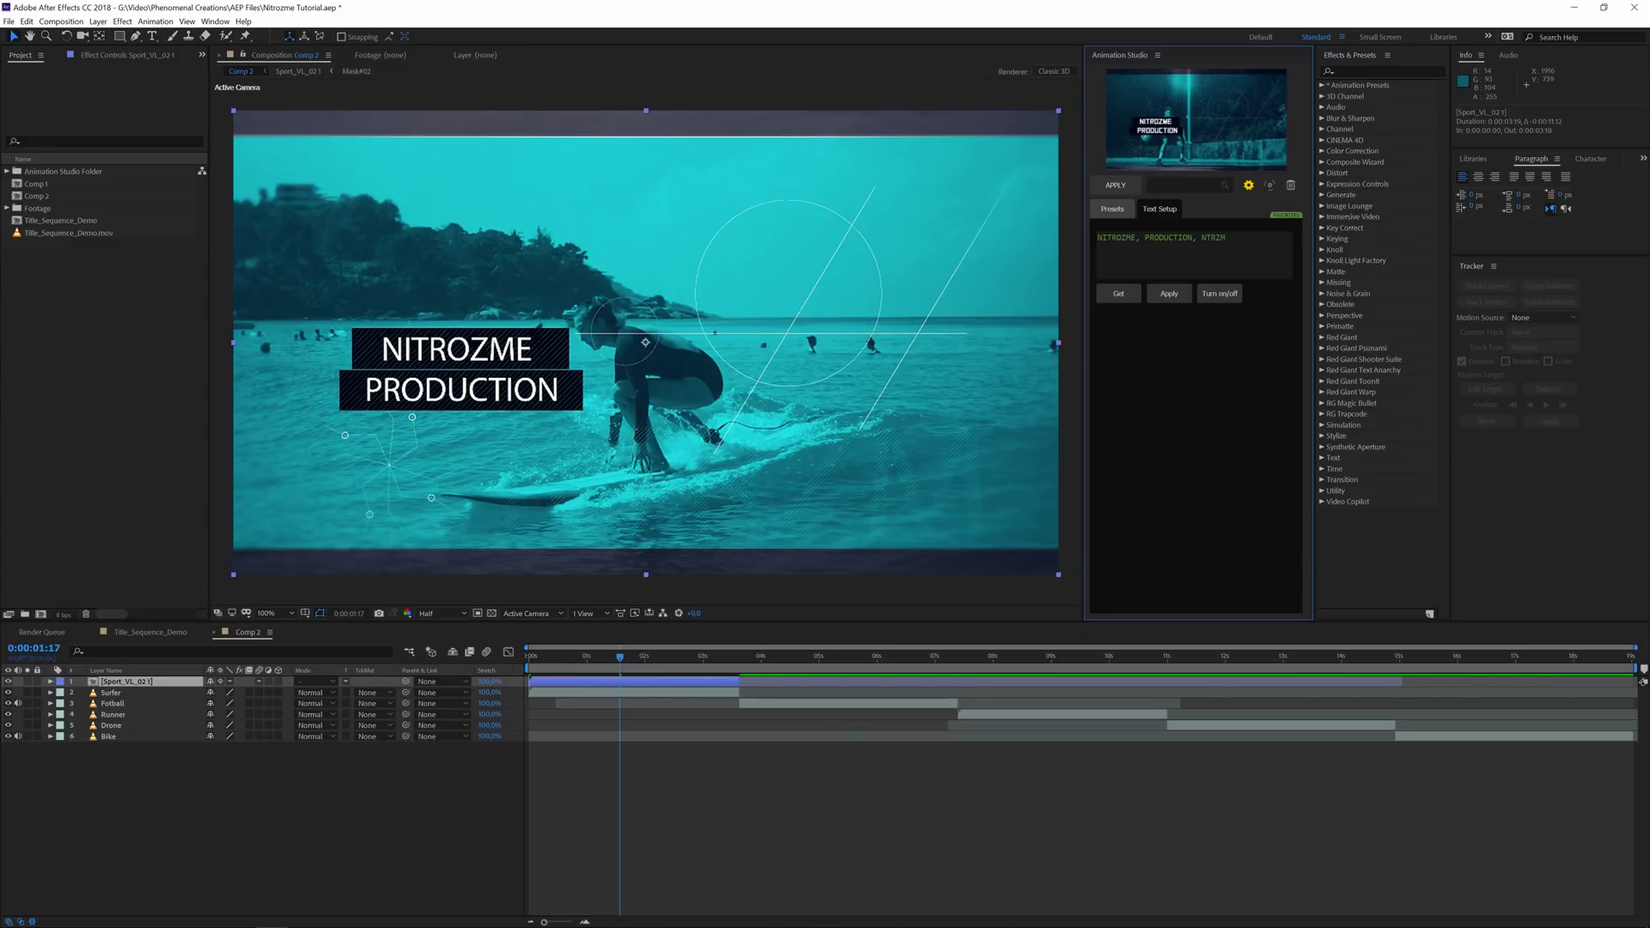
pyautogui.click(1115, 210)
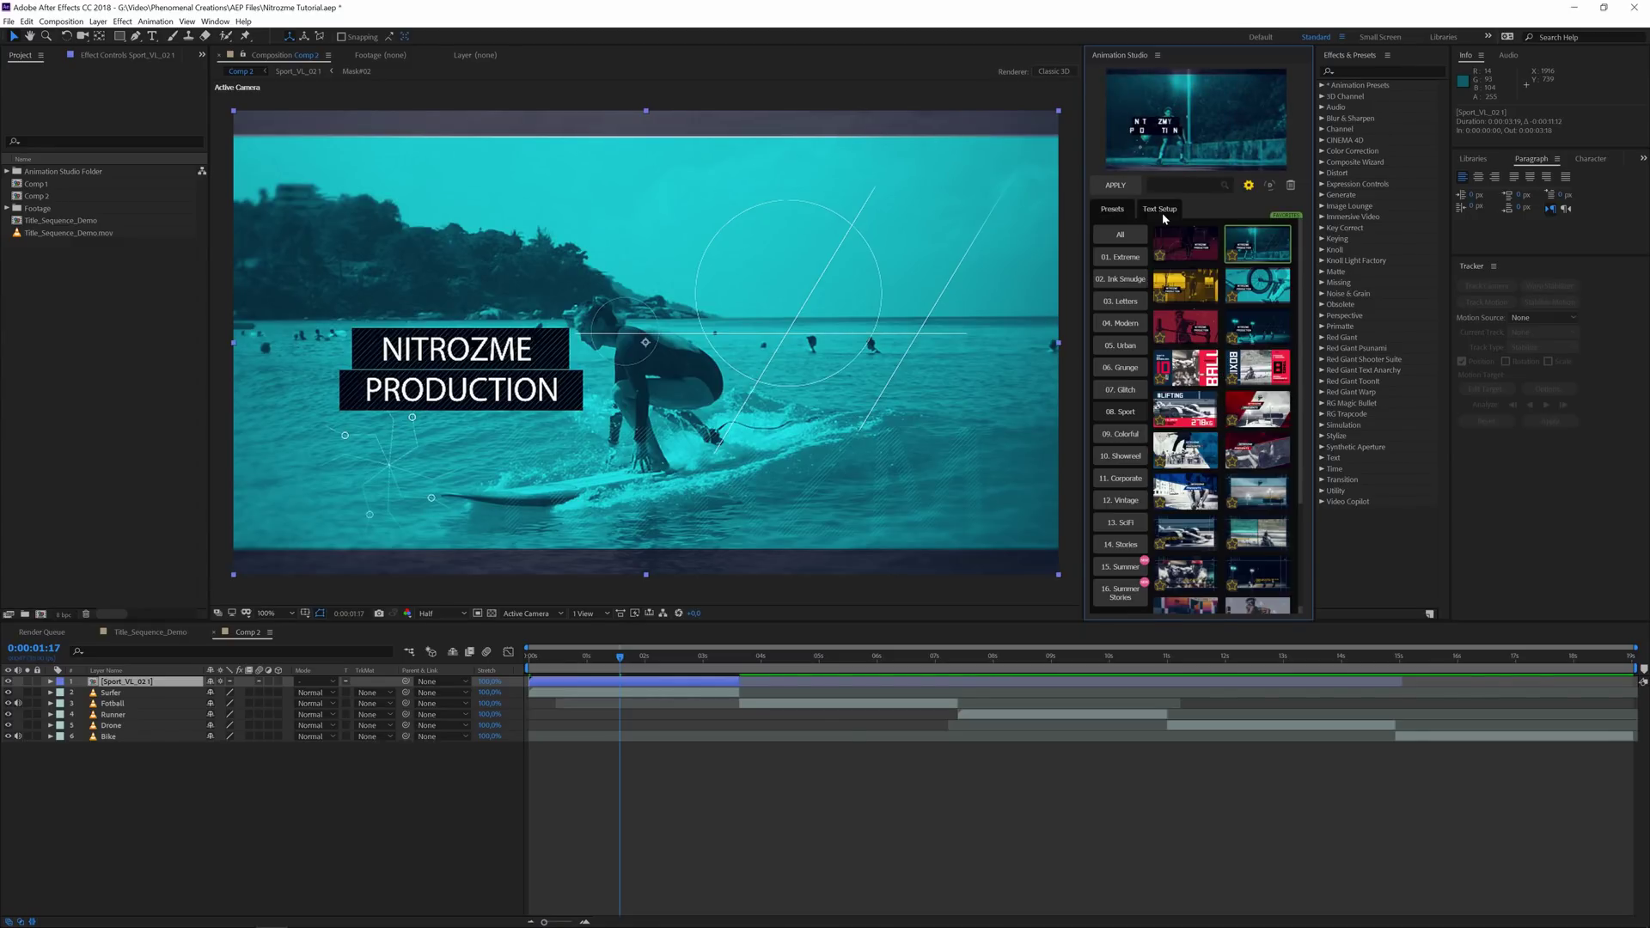
# Replace NITROZME with COOL MOVES as the title's first text entry in Text Setup.
pyautogui.click(1162, 212)
pyautogui.moveTo(1106, 237); pyautogui.dragTo(1136, 237)
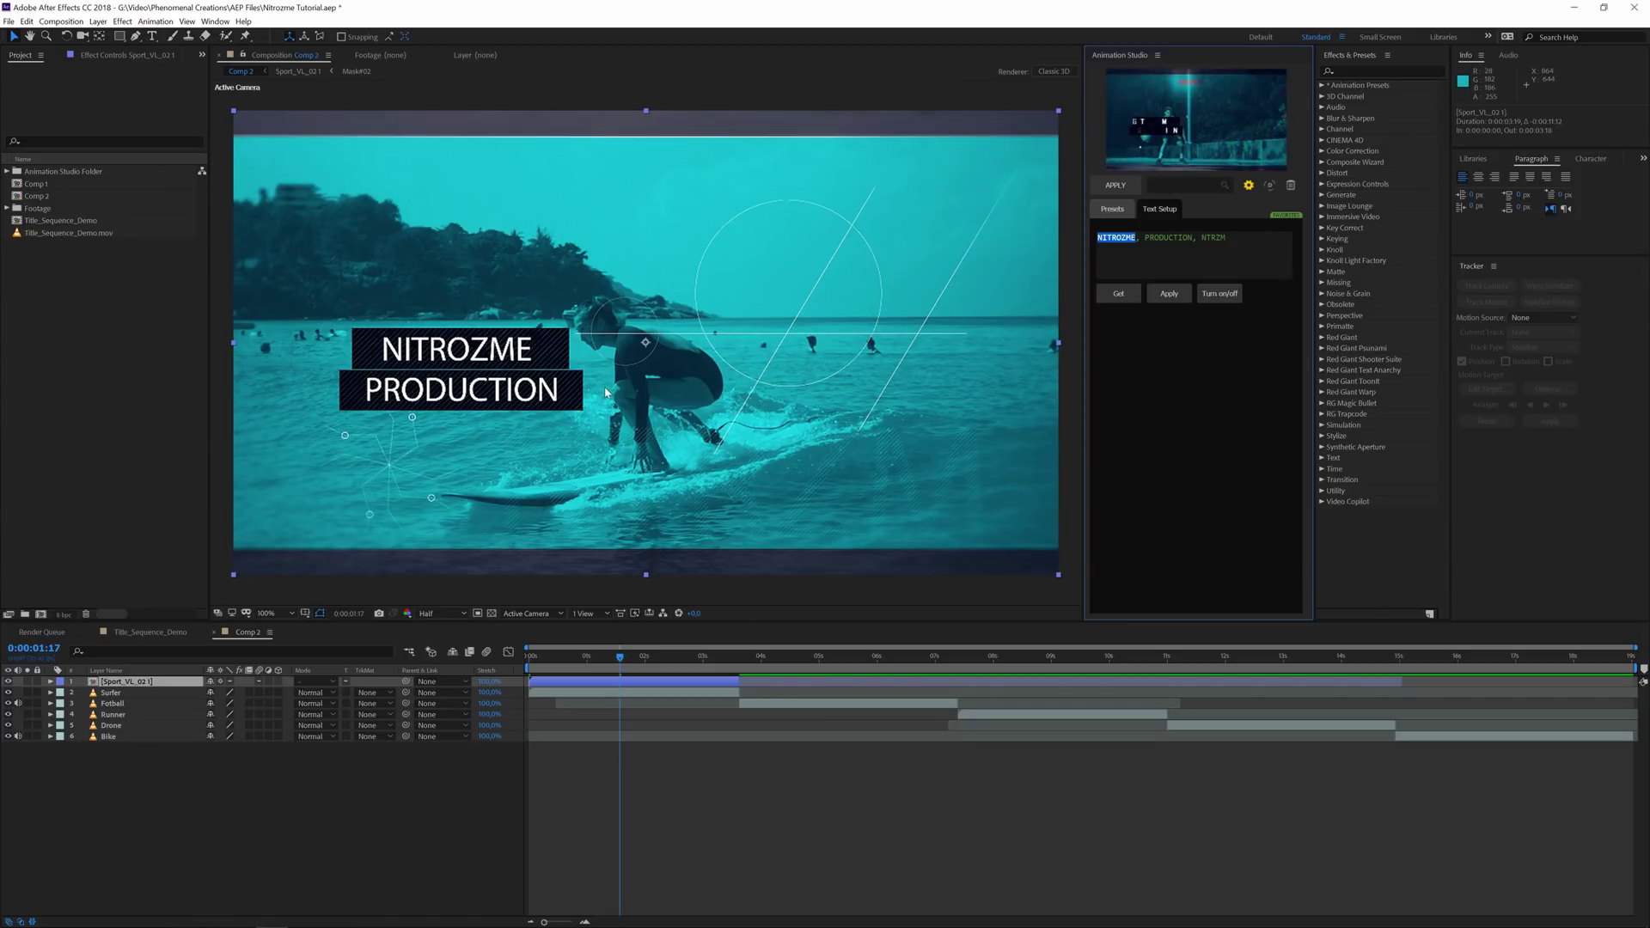
pyautogui.write('COOL MOVES')
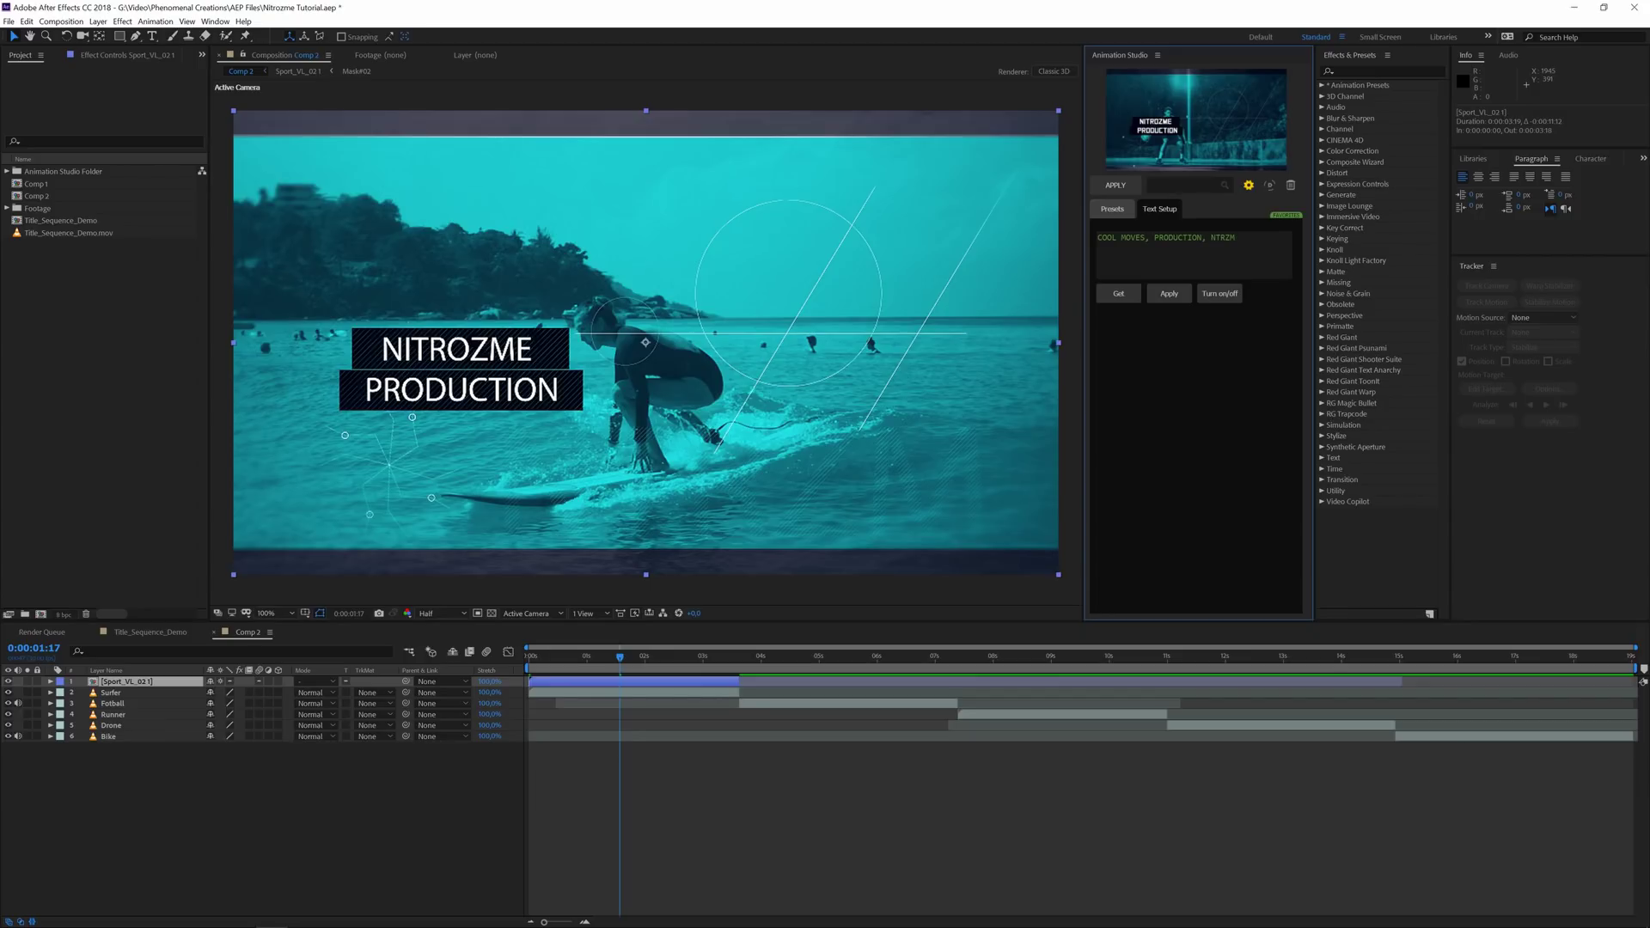
# Replace PRODUCTION with SURF 'UP as the title's second text entry.
pyautogui.hotkey('shift', 'Left')
pyautogui.hotkey('shift', 'Left')
pyautogui.hotkey('shift', 'Left')
pyautogui.hotkey('shift', 'Left')
pyautogui.hotkey('shift', 'Left')
pyautogui.hotkey('shift', 'Left')
pyautogui.hotkey('shift', 'Left')
pyautogui.hotkey('shift', 'Left')
pyautogui.hotkey('shift', 'Left')
pyautogui.write("SURF 'UP")
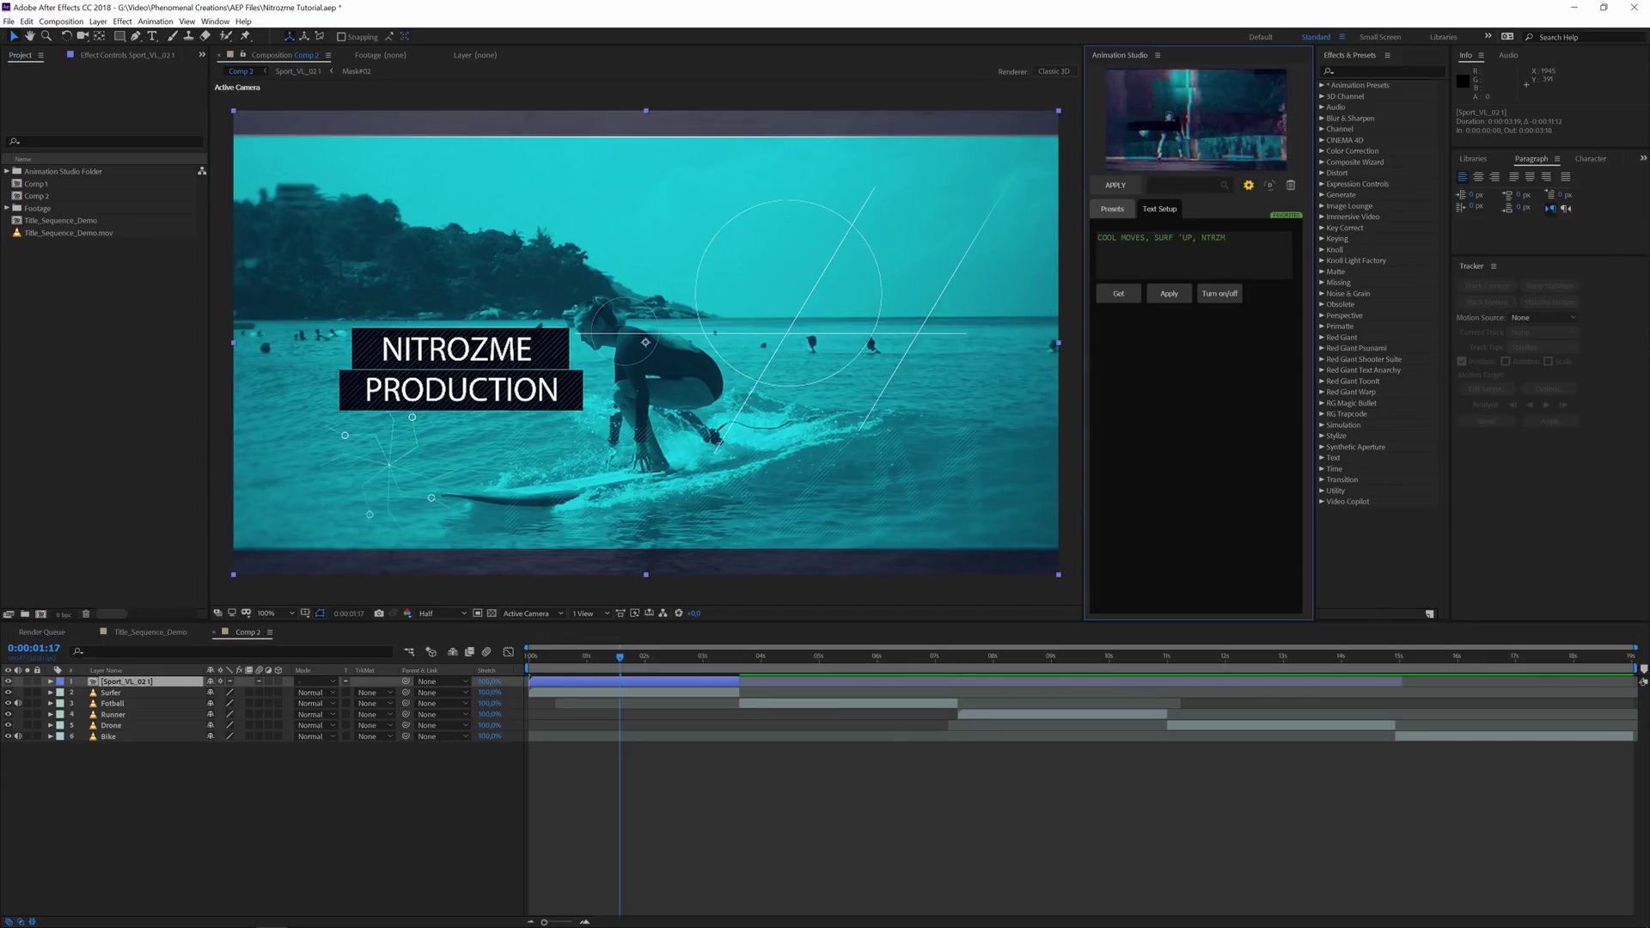
# Change the third text entry to PHENOMENAL and apply all the new texts to the title.
pyautogui.press('End')
pyautogui.hotkey('shift', 'Left')
pyautogui.hotkey('shift', 'Left')
pyautogui.hotkey('shift', 'Left')
pyautogui.hotkey('shift', 'Left')
pyautogui.hotkey('shift', 'Left')
pyautogui.write('PHENOMENAL')
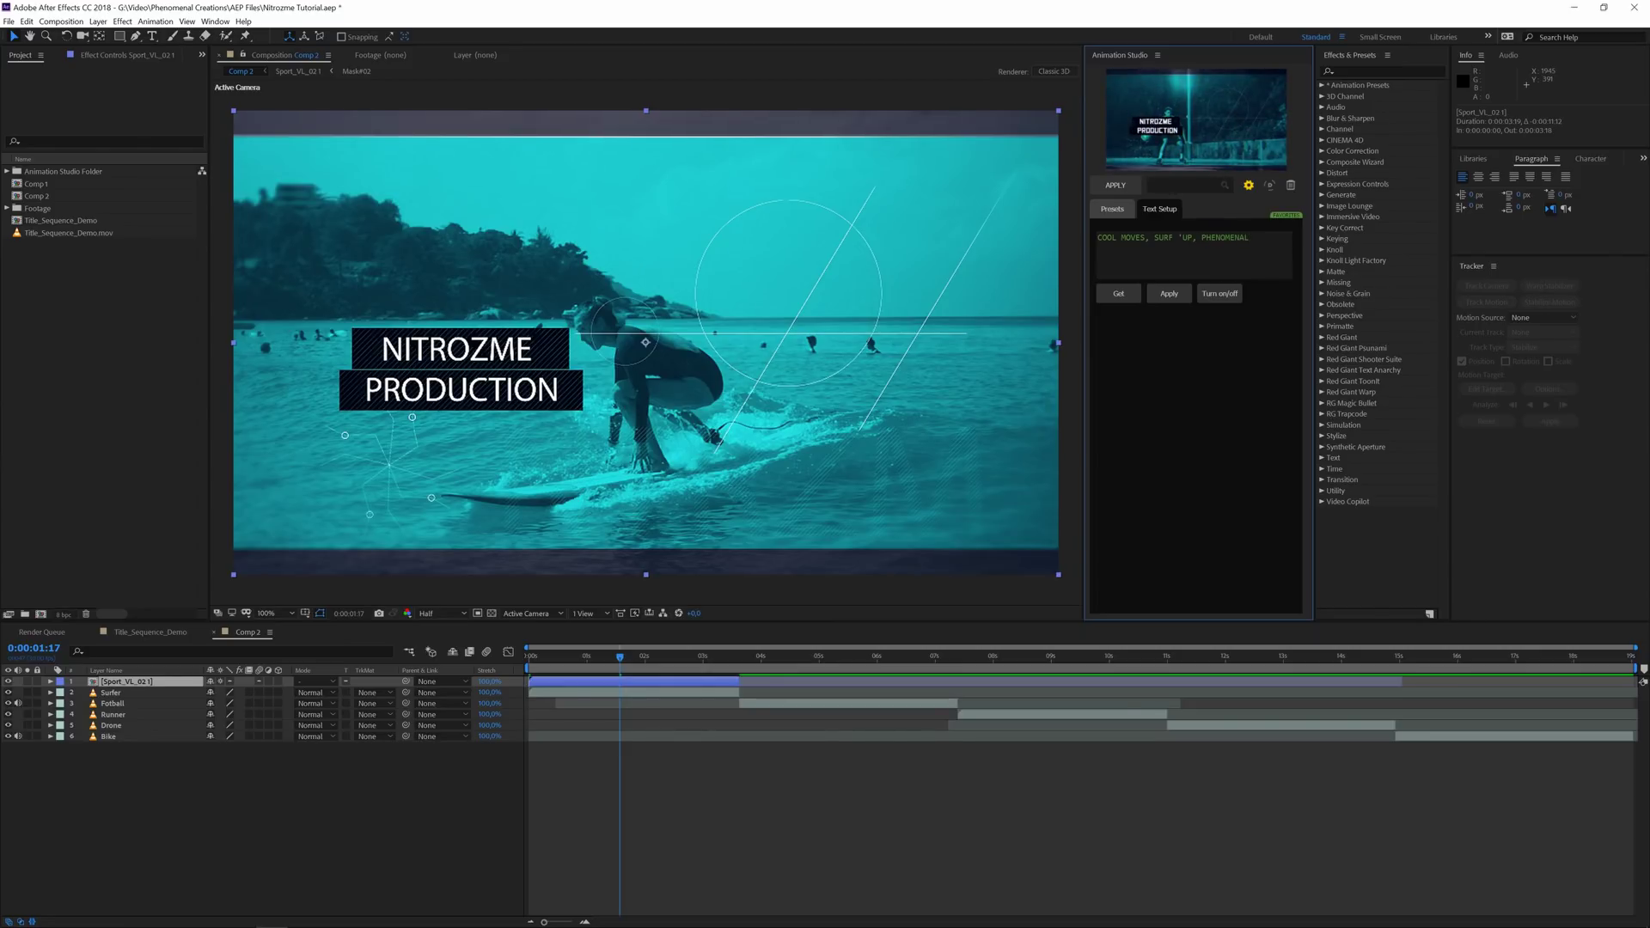
pyautogui.click(1171, 297)
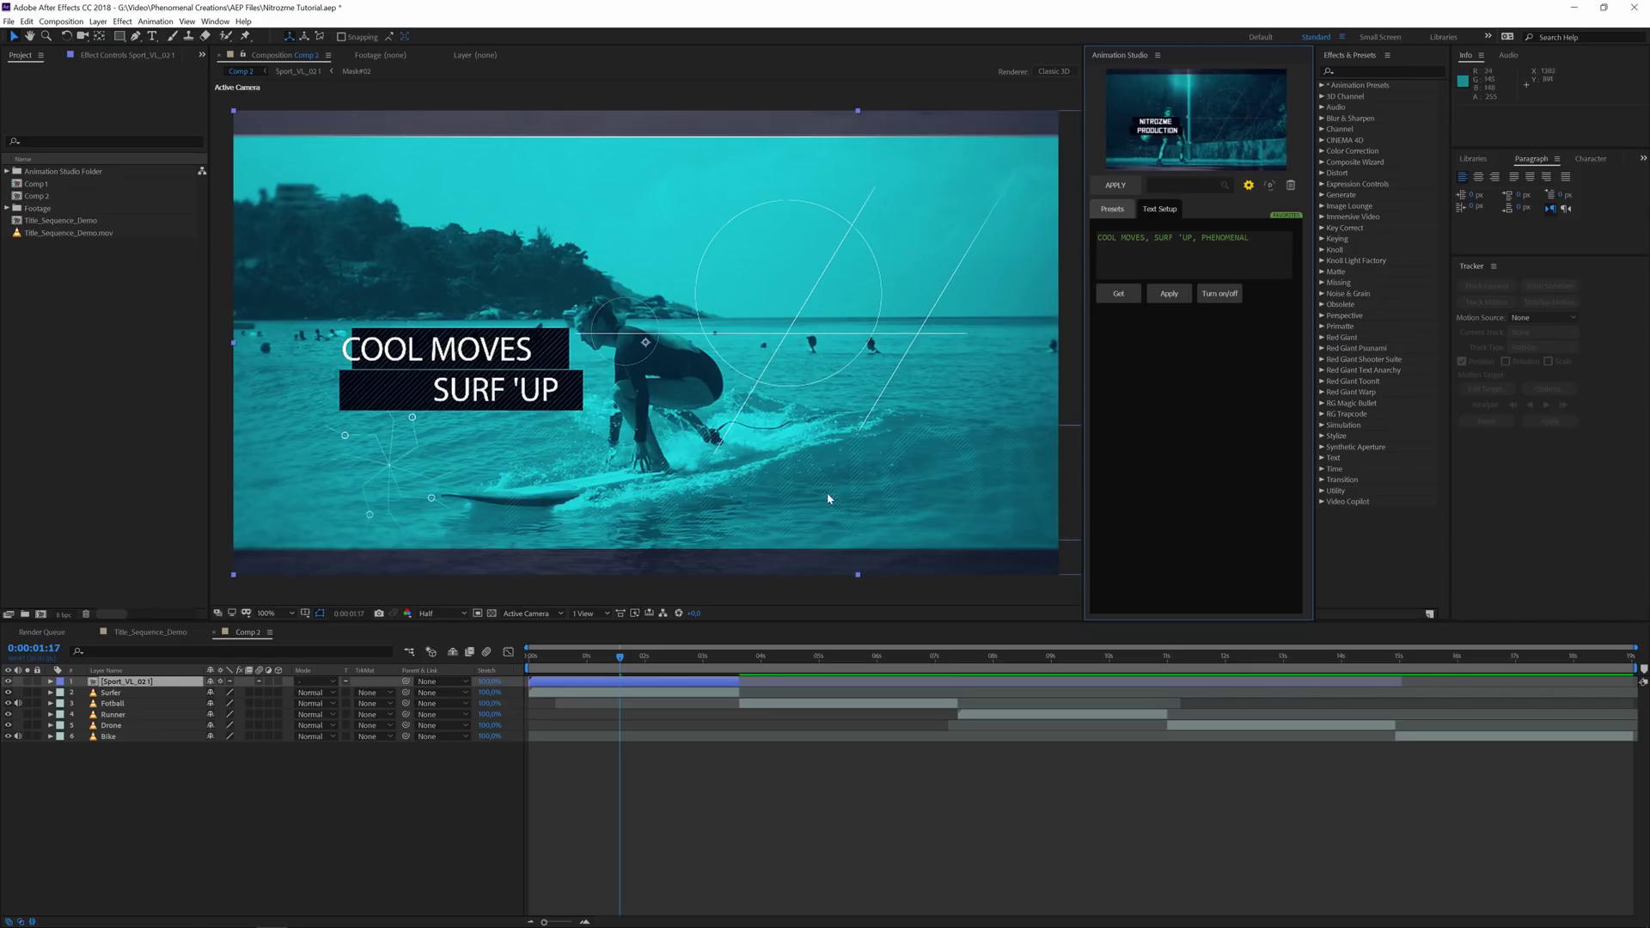
# Inside the Sport_VL_02 title composition, set the COOL MOVES text's font to Lemon/Milk Regular Italic and reduce its size to fit its box.
pyautogui.doubleClick(137, 681)
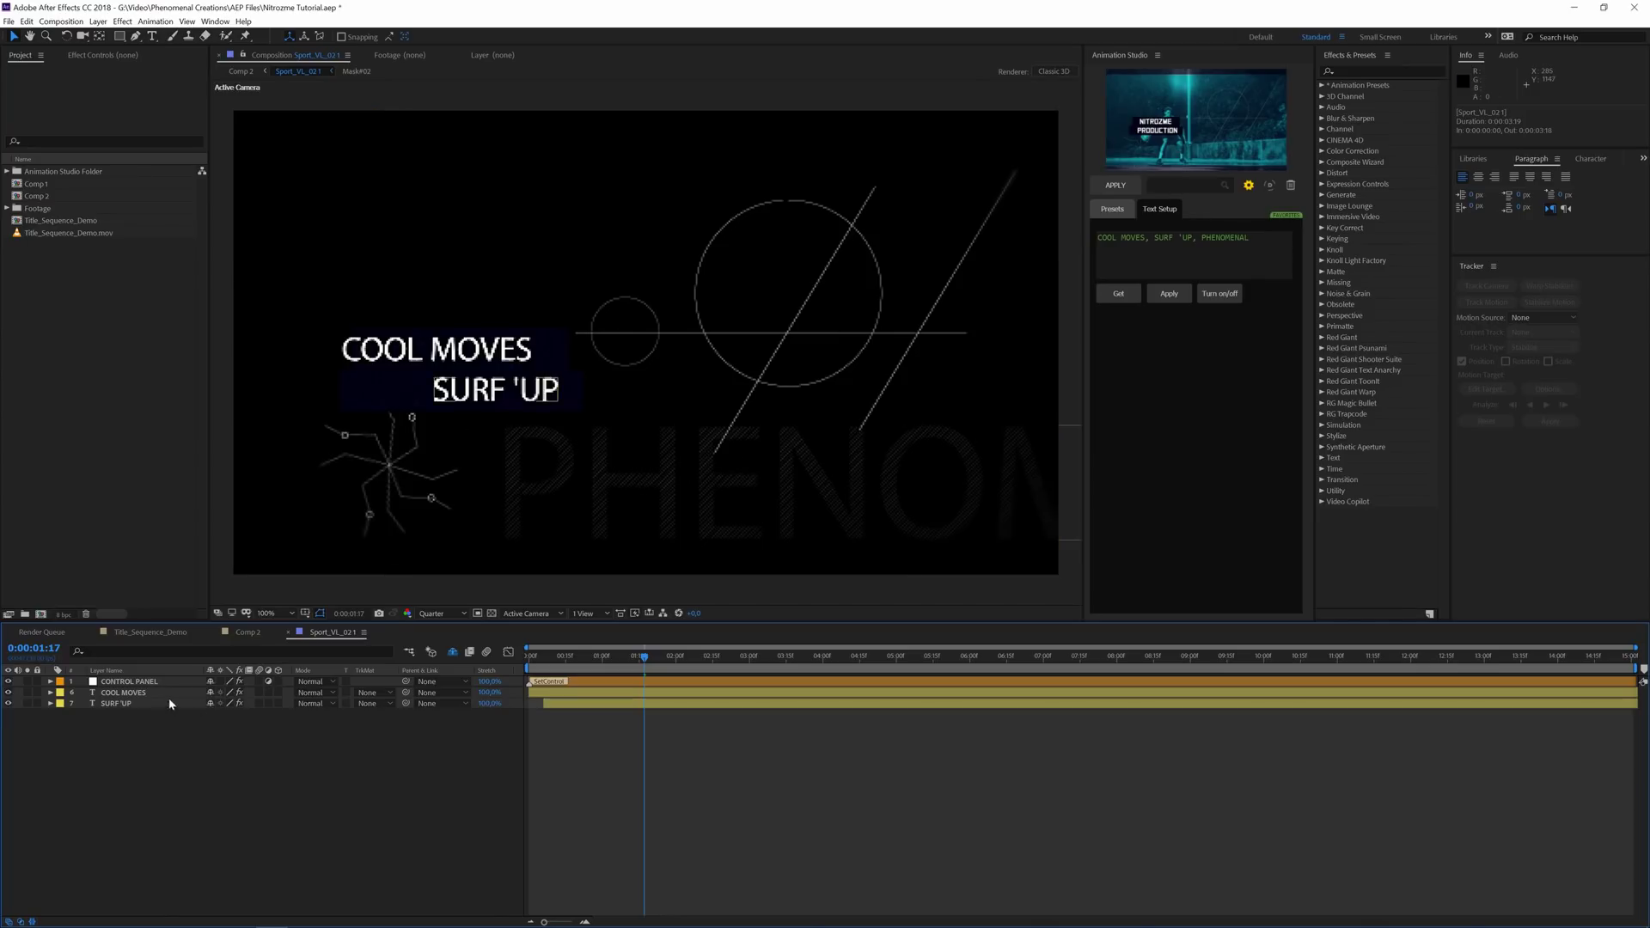
pyautogui.click(129, 692)
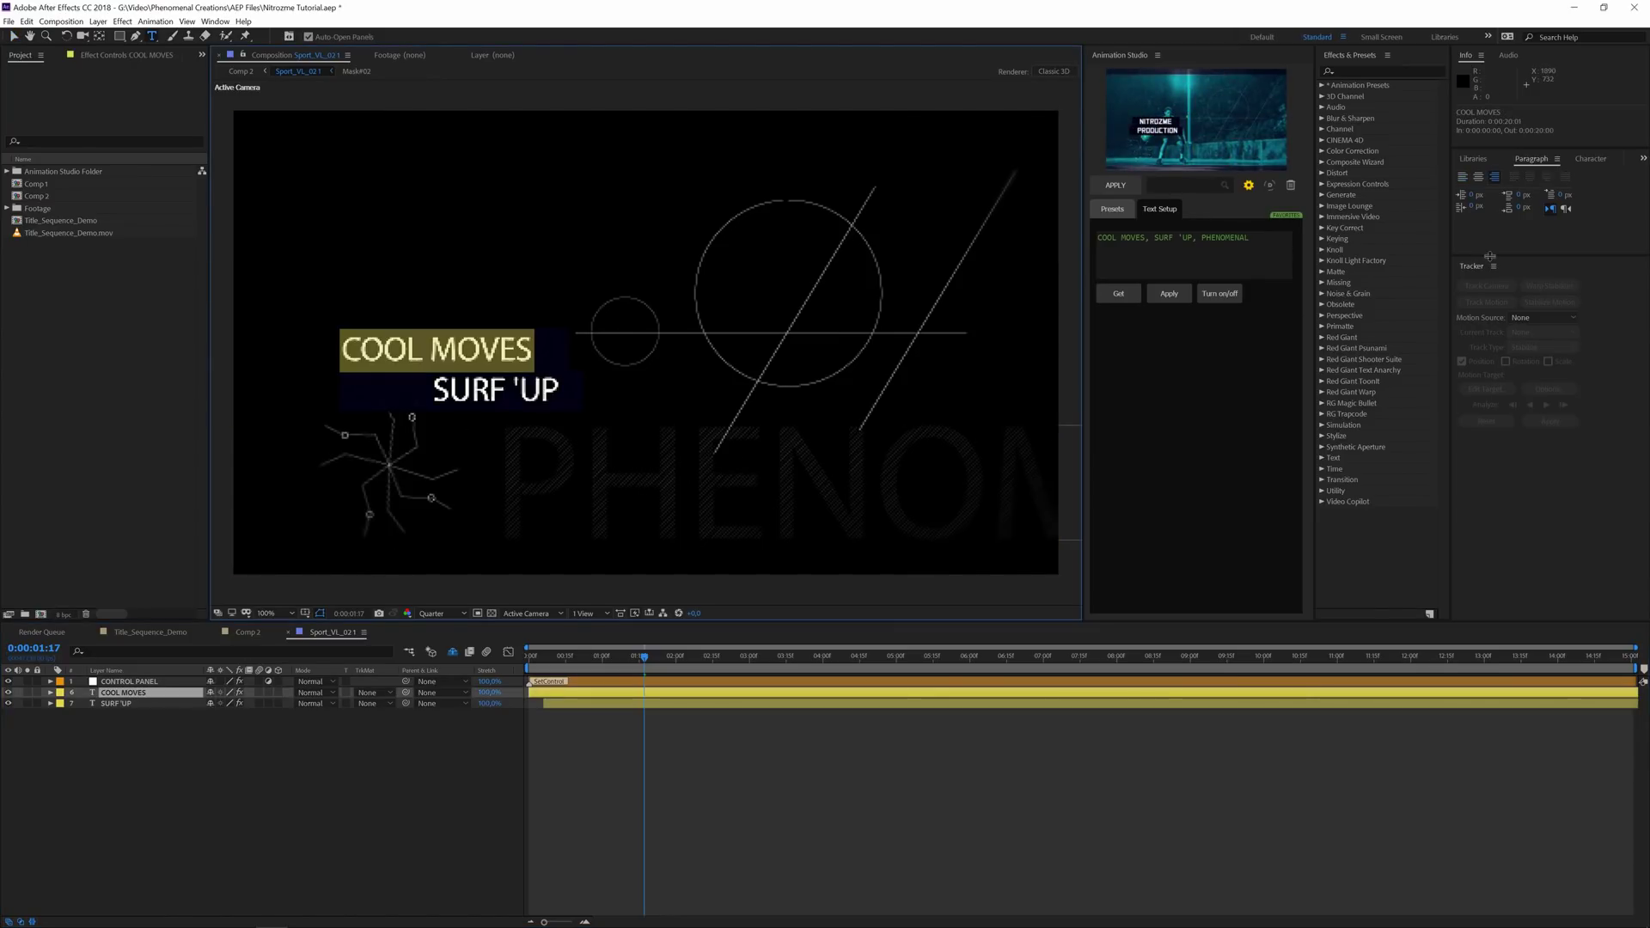
pyautogui.click(1603, 159)
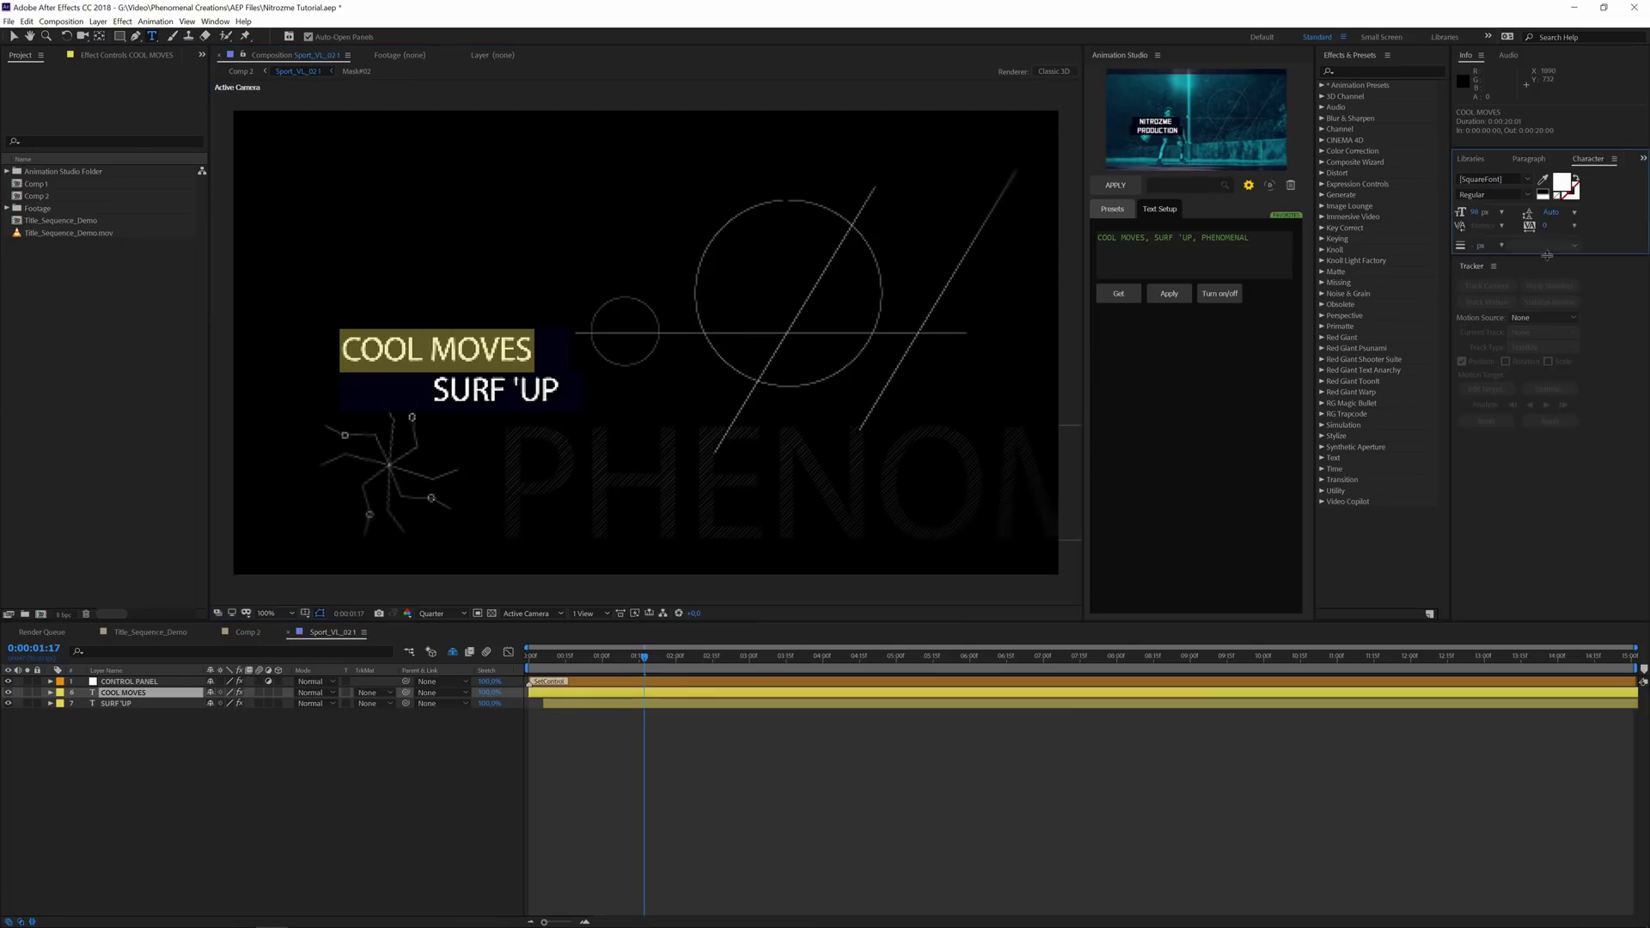
pyautogui.click(1481, 179)
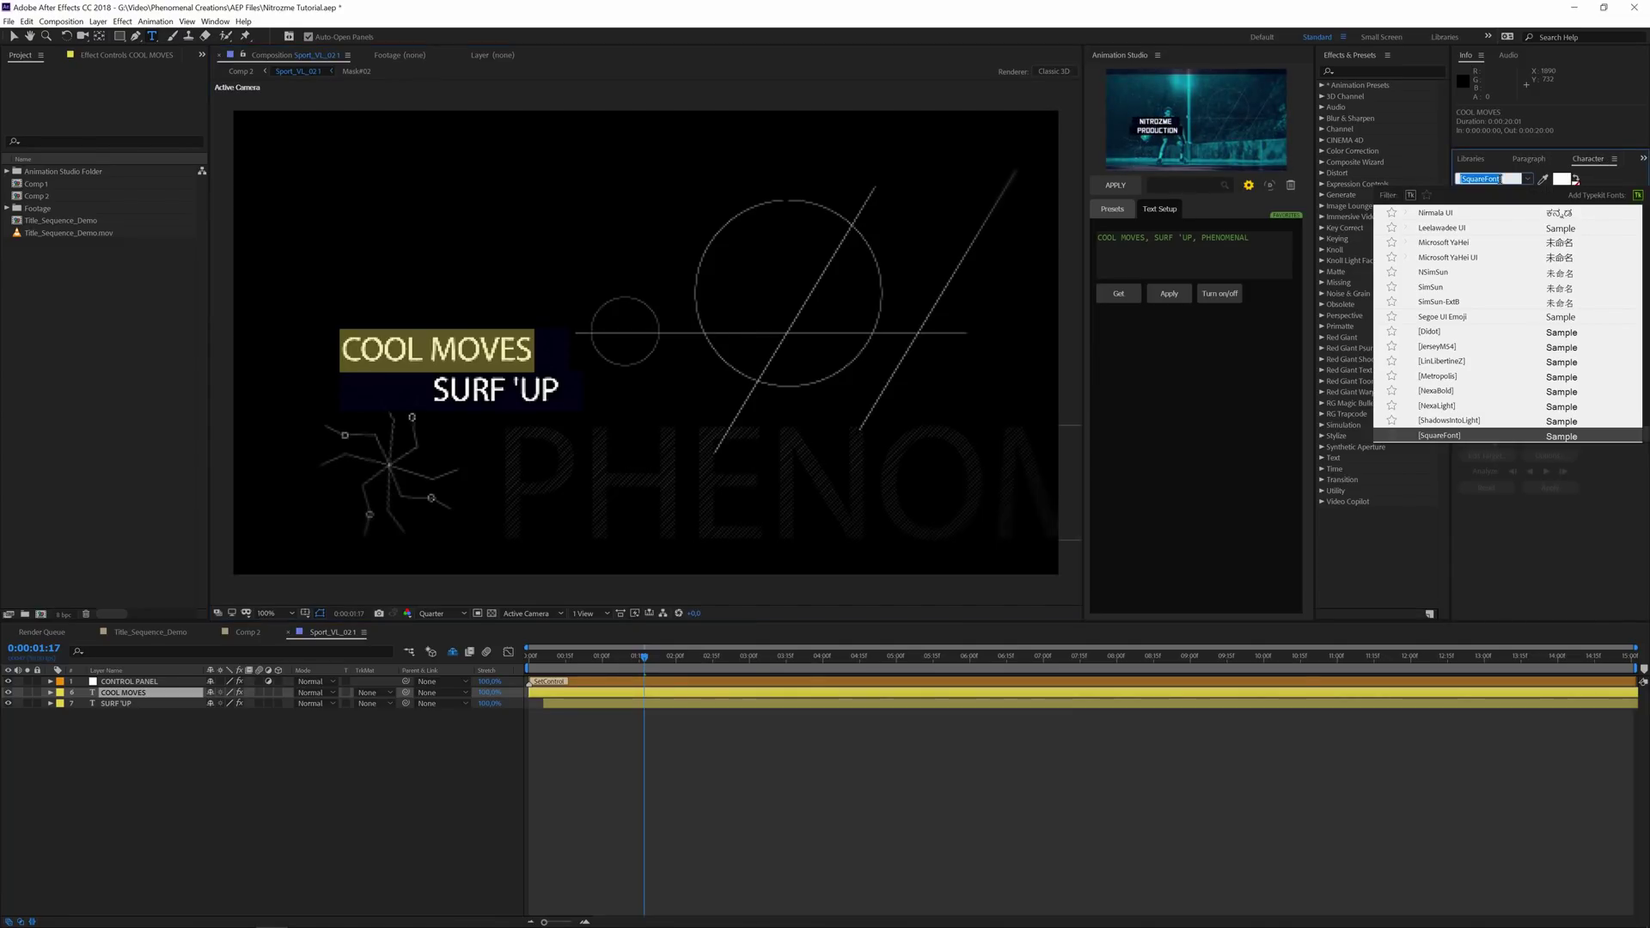
pyautogui.write('lemon')
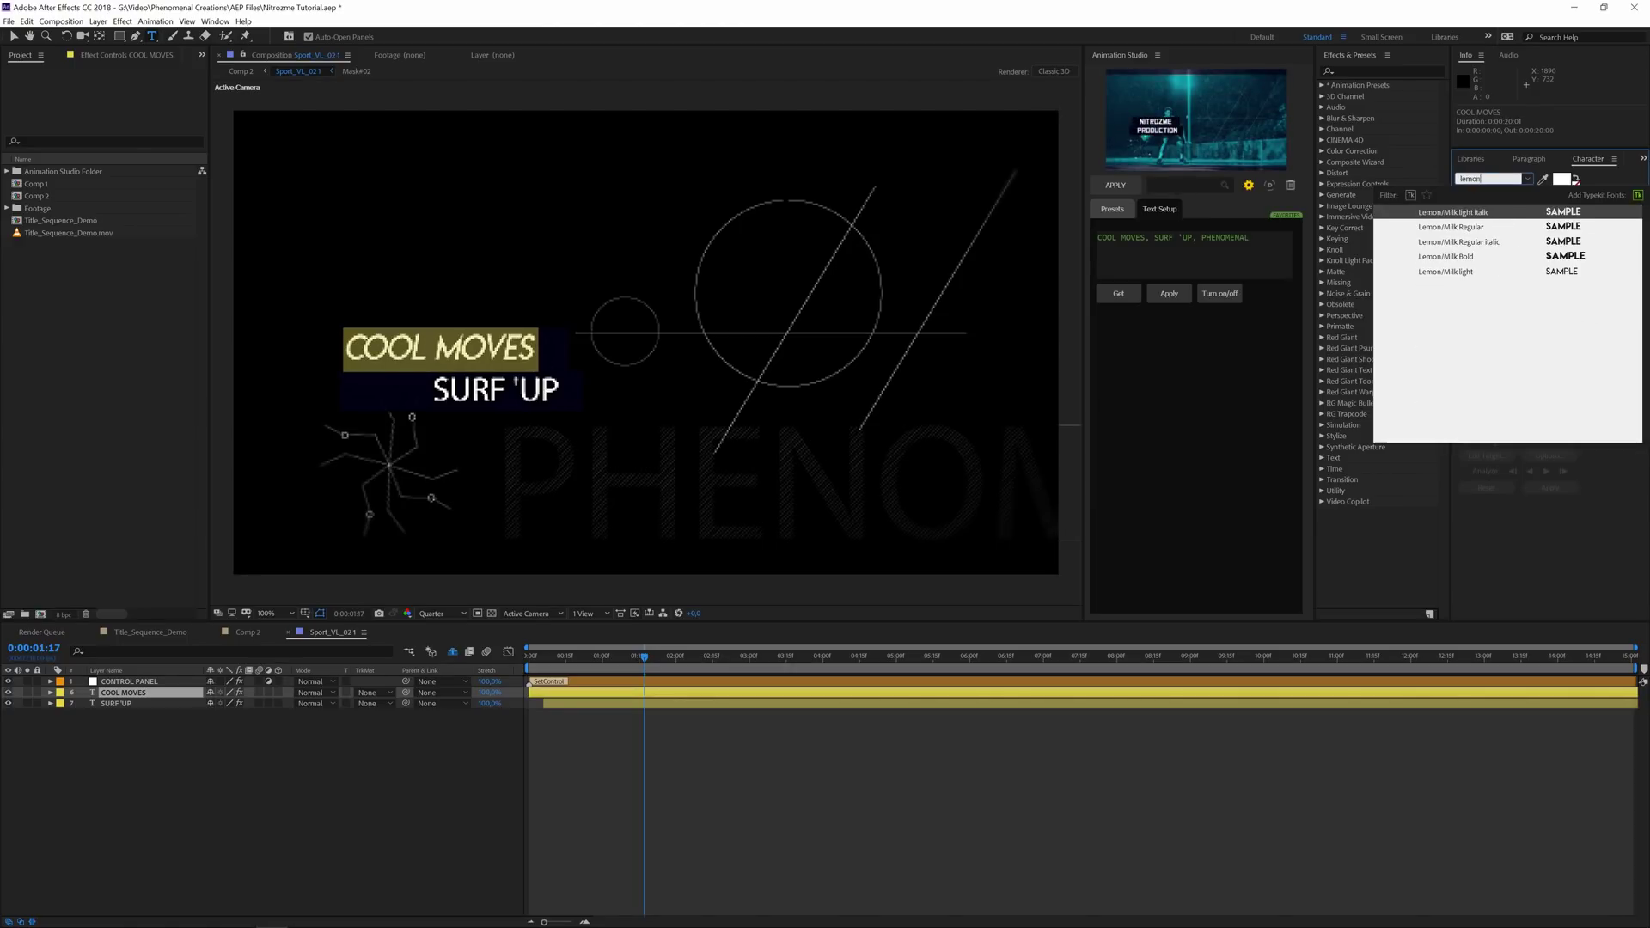
pyautogui.press('Down')
pyautogui.press('Down')
pyautogui.press('Down')
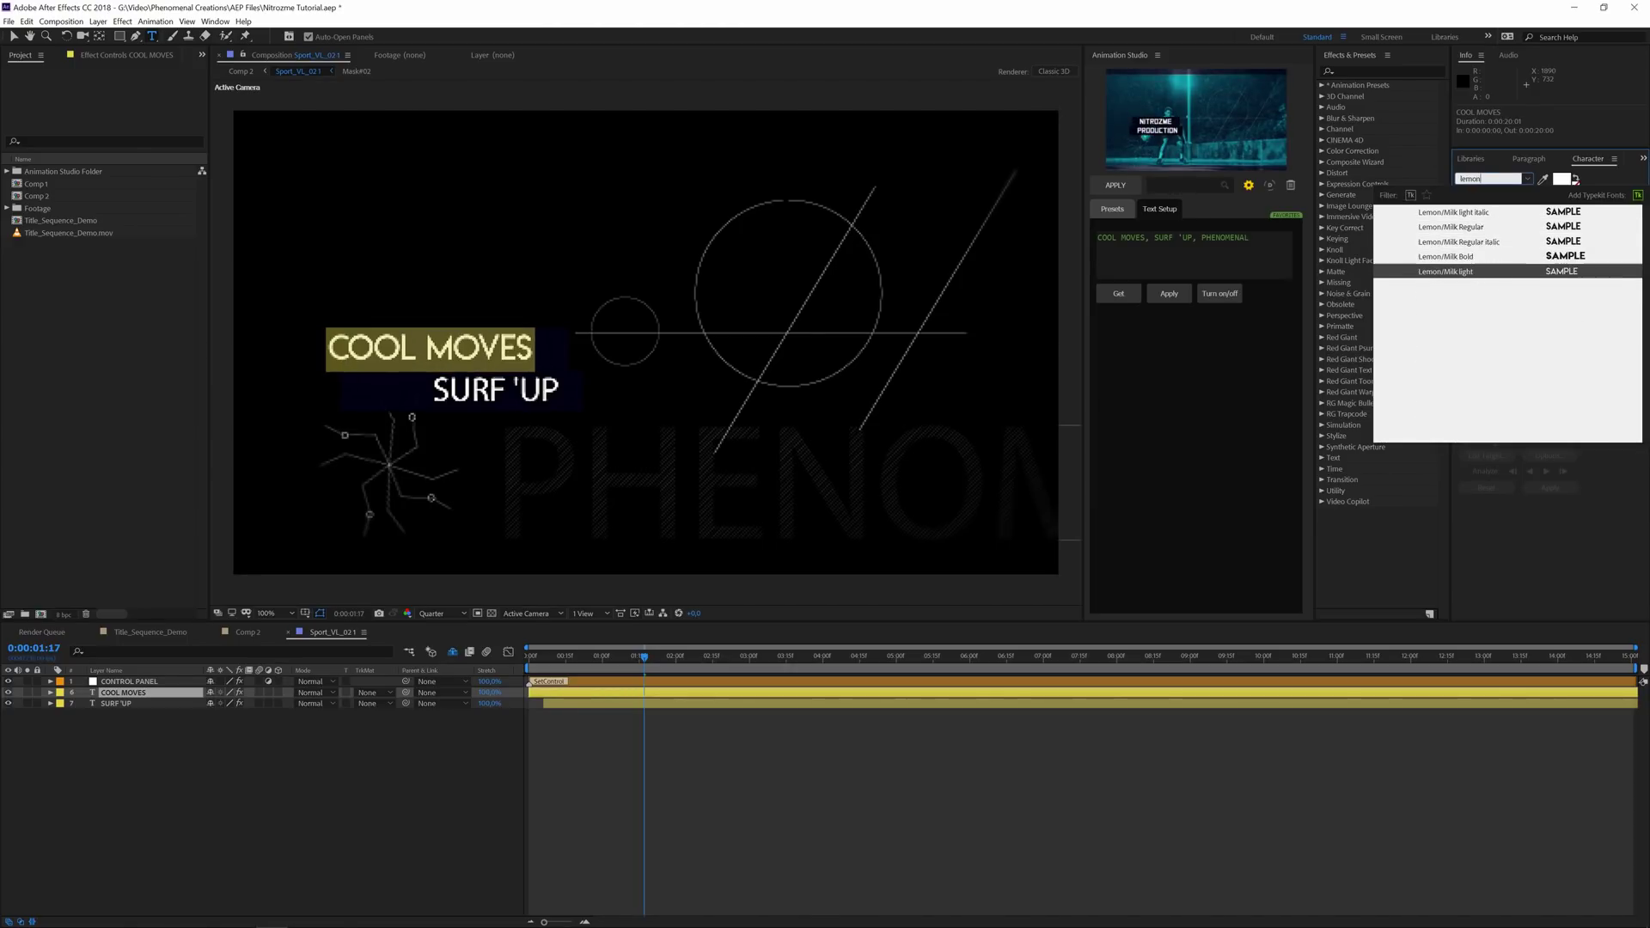
pyautogui.press('Up')
pyautogui.press('Return')
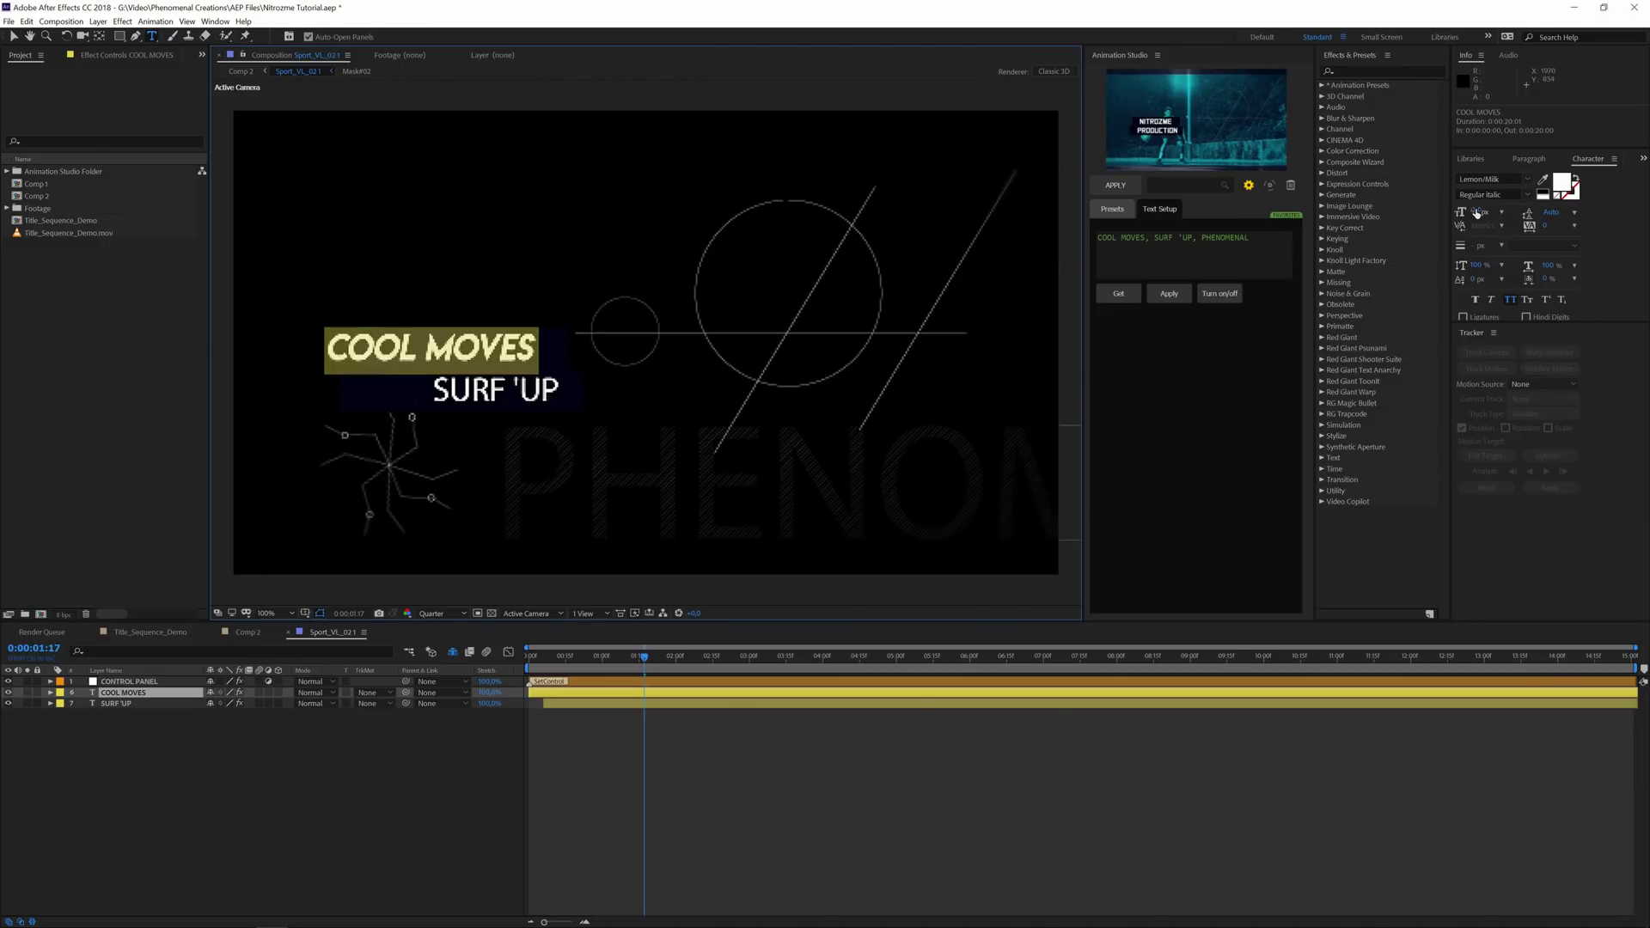
pyautogui.moveTo(1476, 213); pyautogui.dragTo(421, 567)
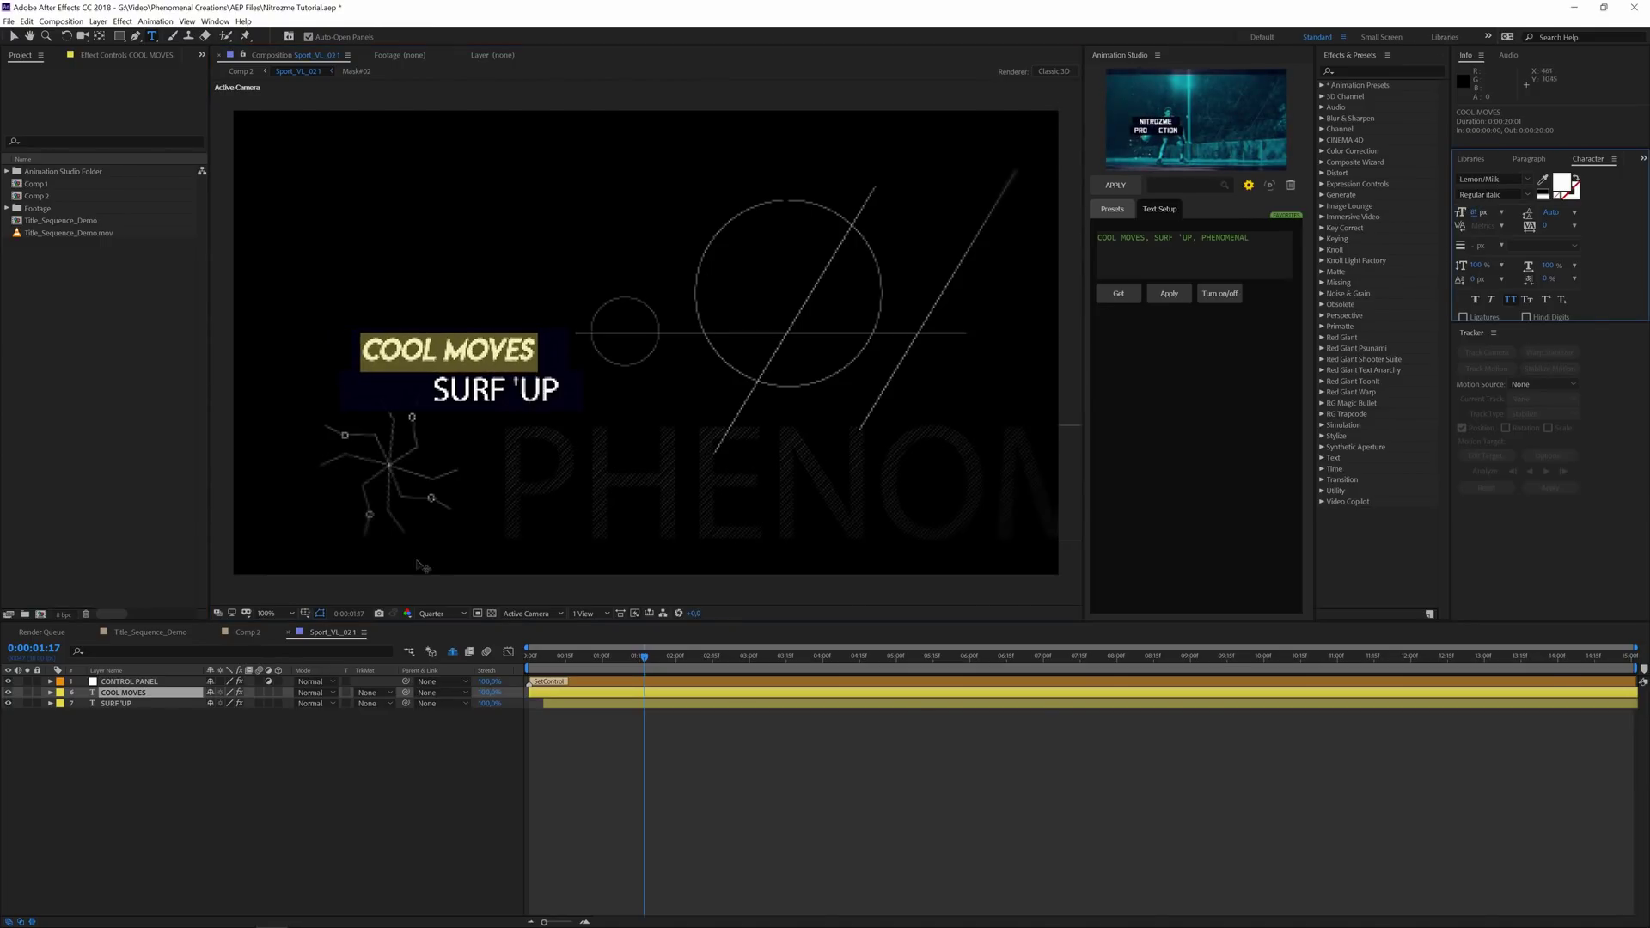
# Set the SURF 'UP text's font to Lemon/Milk light with faux italic and return to Comp 2.
pyautogui.click(121, 703)
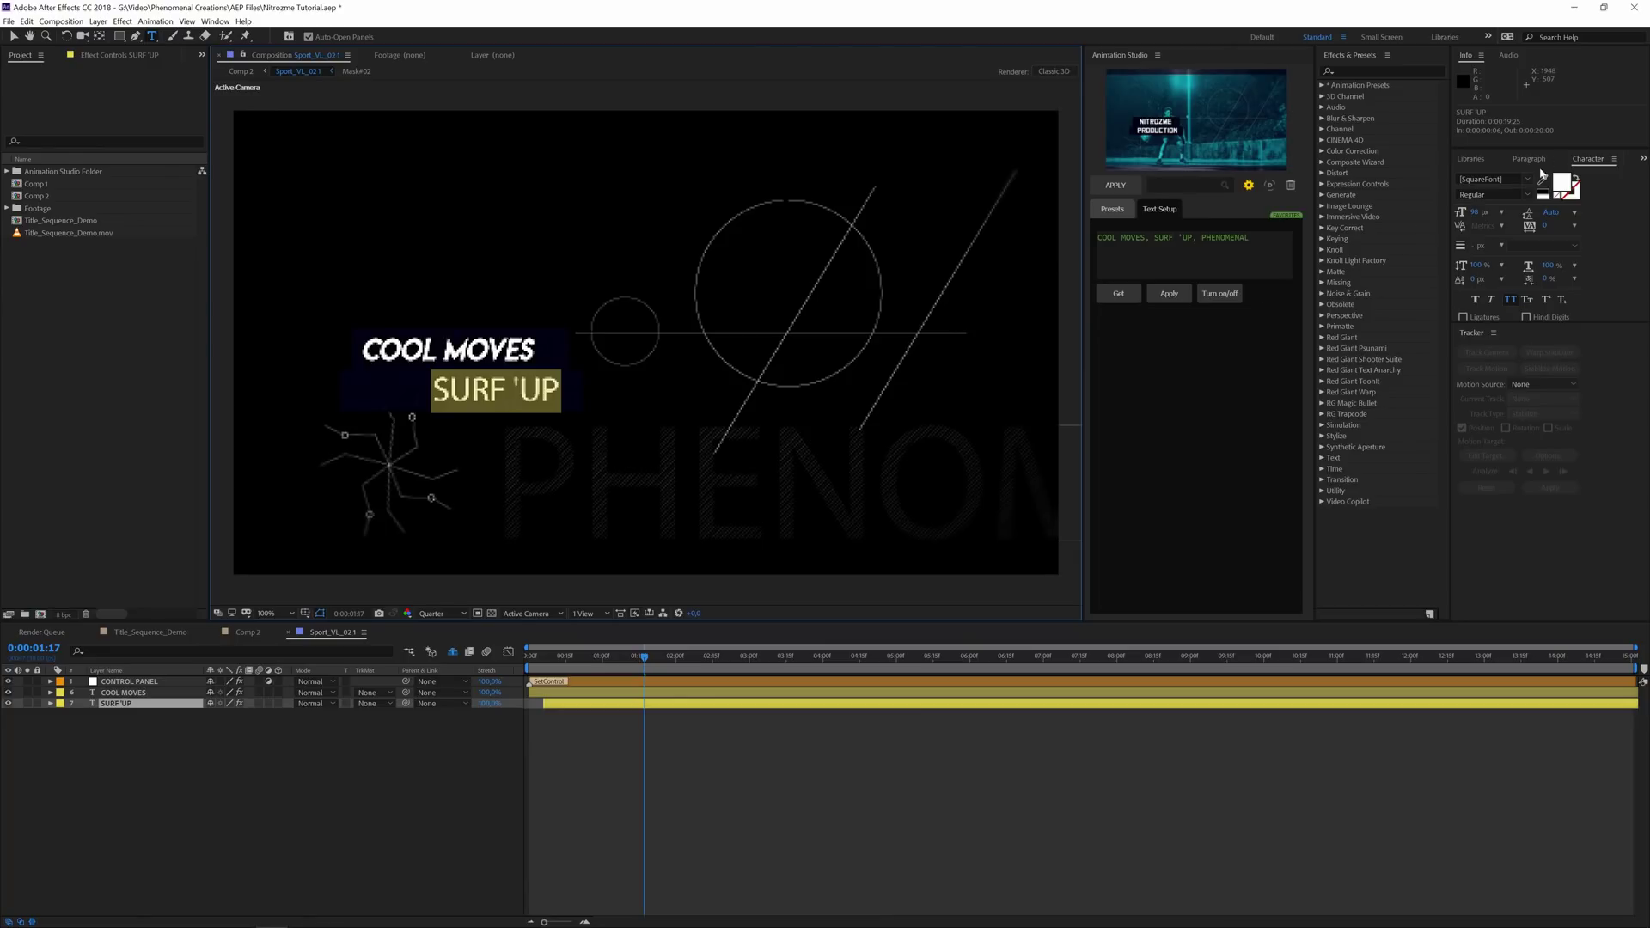
pyautogui.click(248, 631)
# Play back the restyled title from the start of Comp 2 and park the time indicator at 0:00:03:04.
pyautogui.press('space')
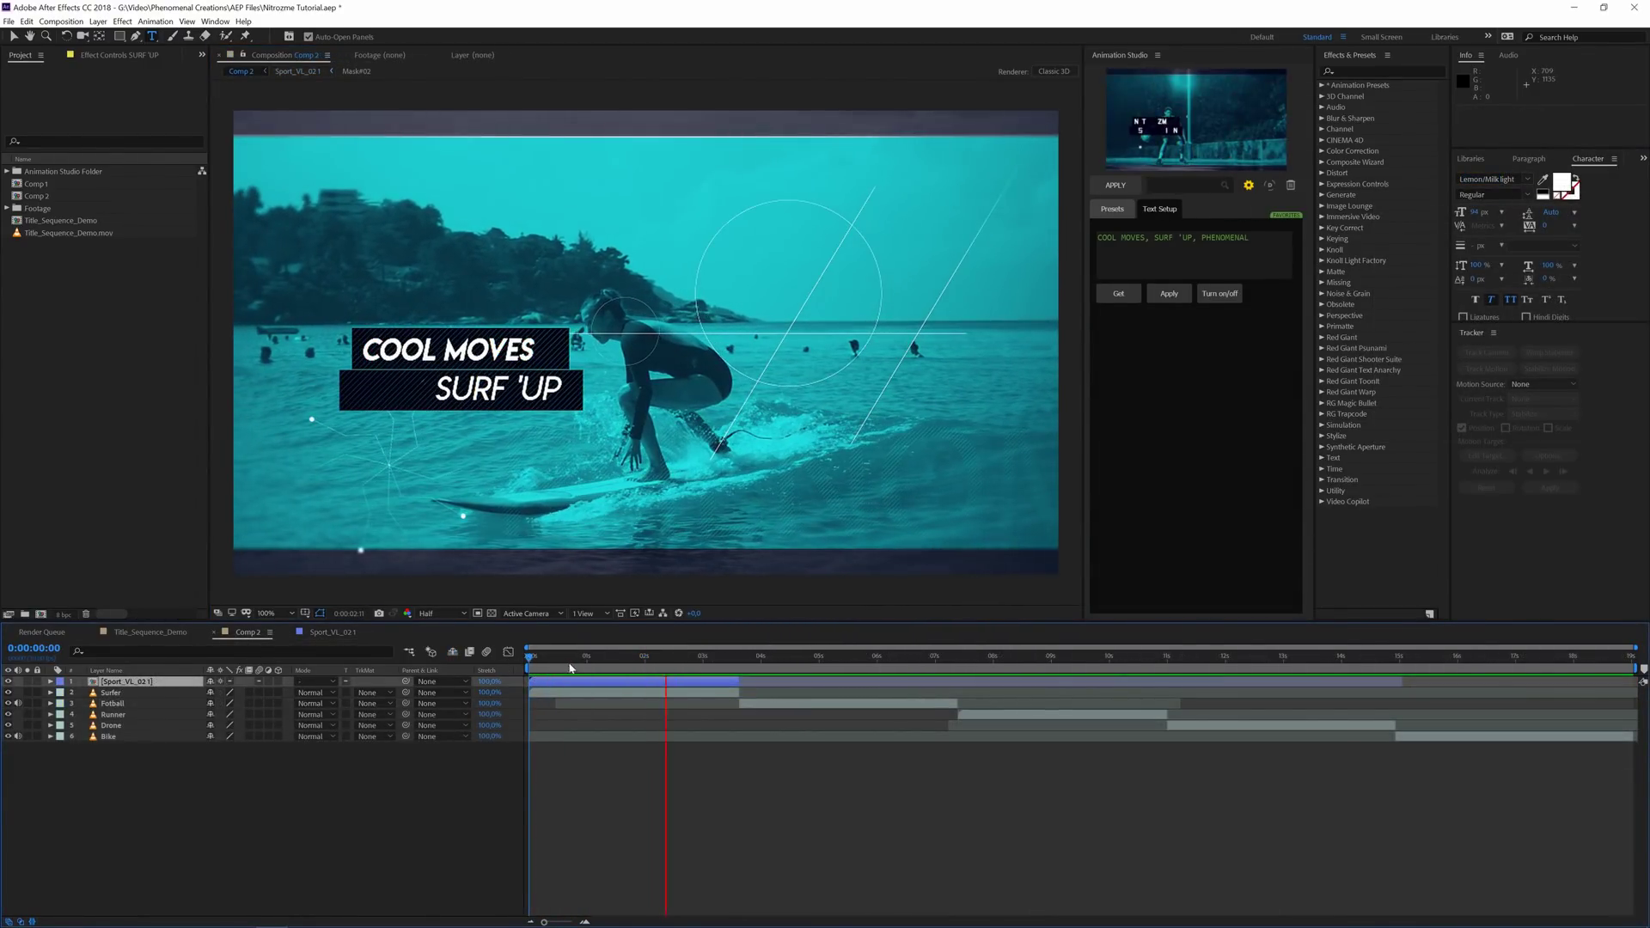
pyautogui.press('space')
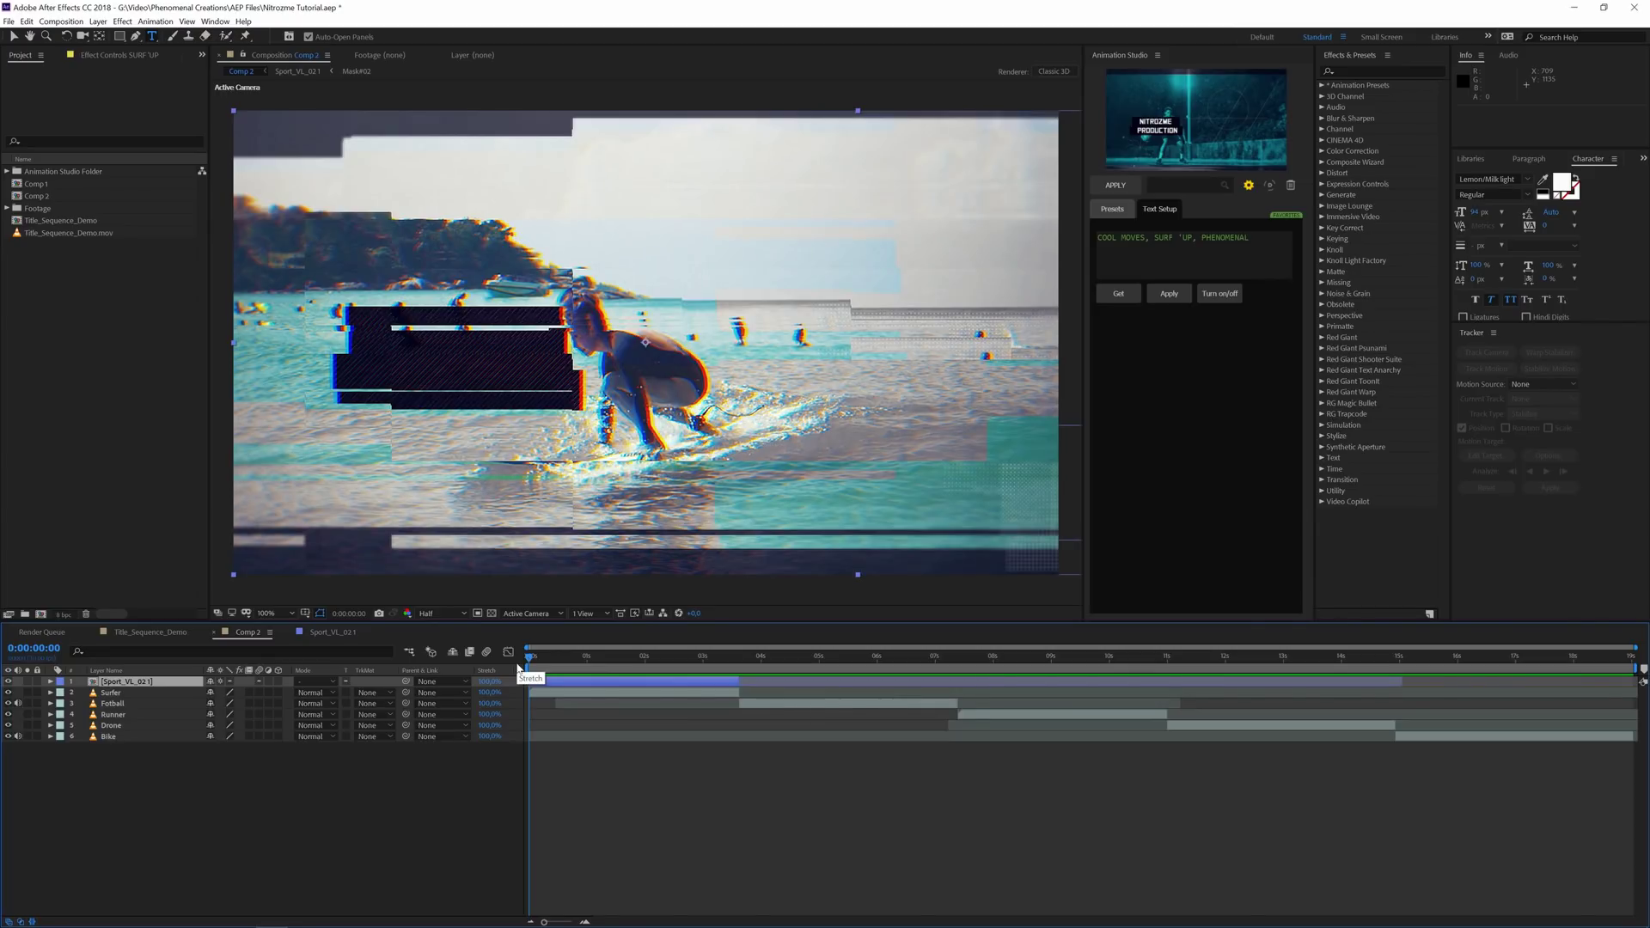
pyautogui.press('space')
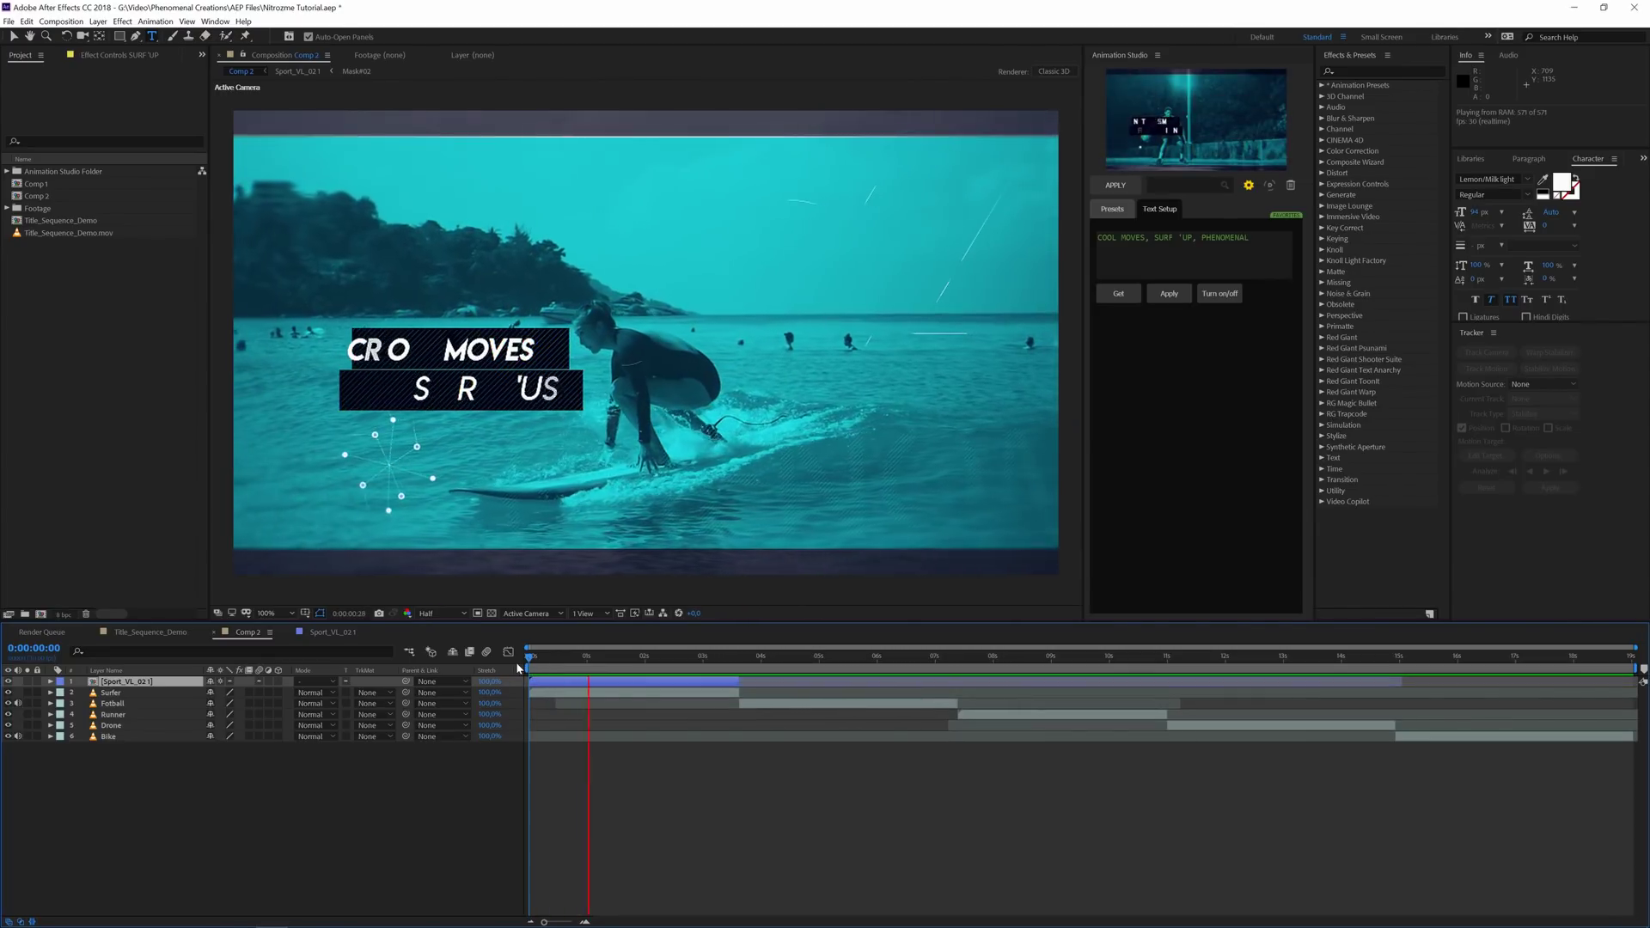
pyautogui.press('space')
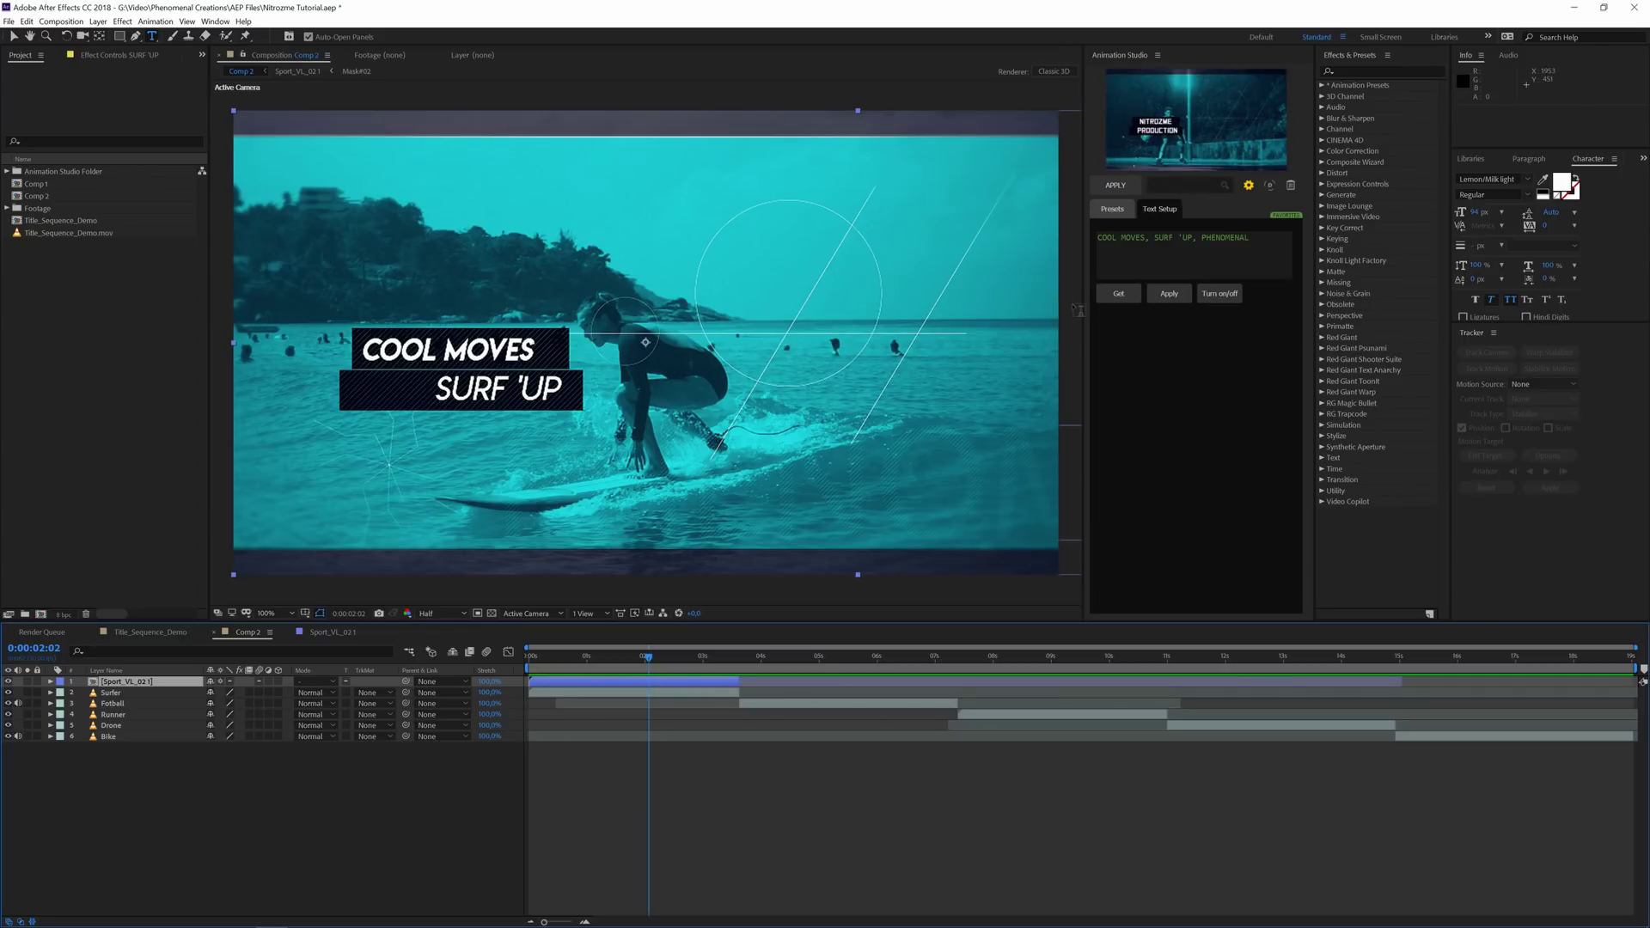
pyautogui.click(529, 657)
pyautogui.press('space')
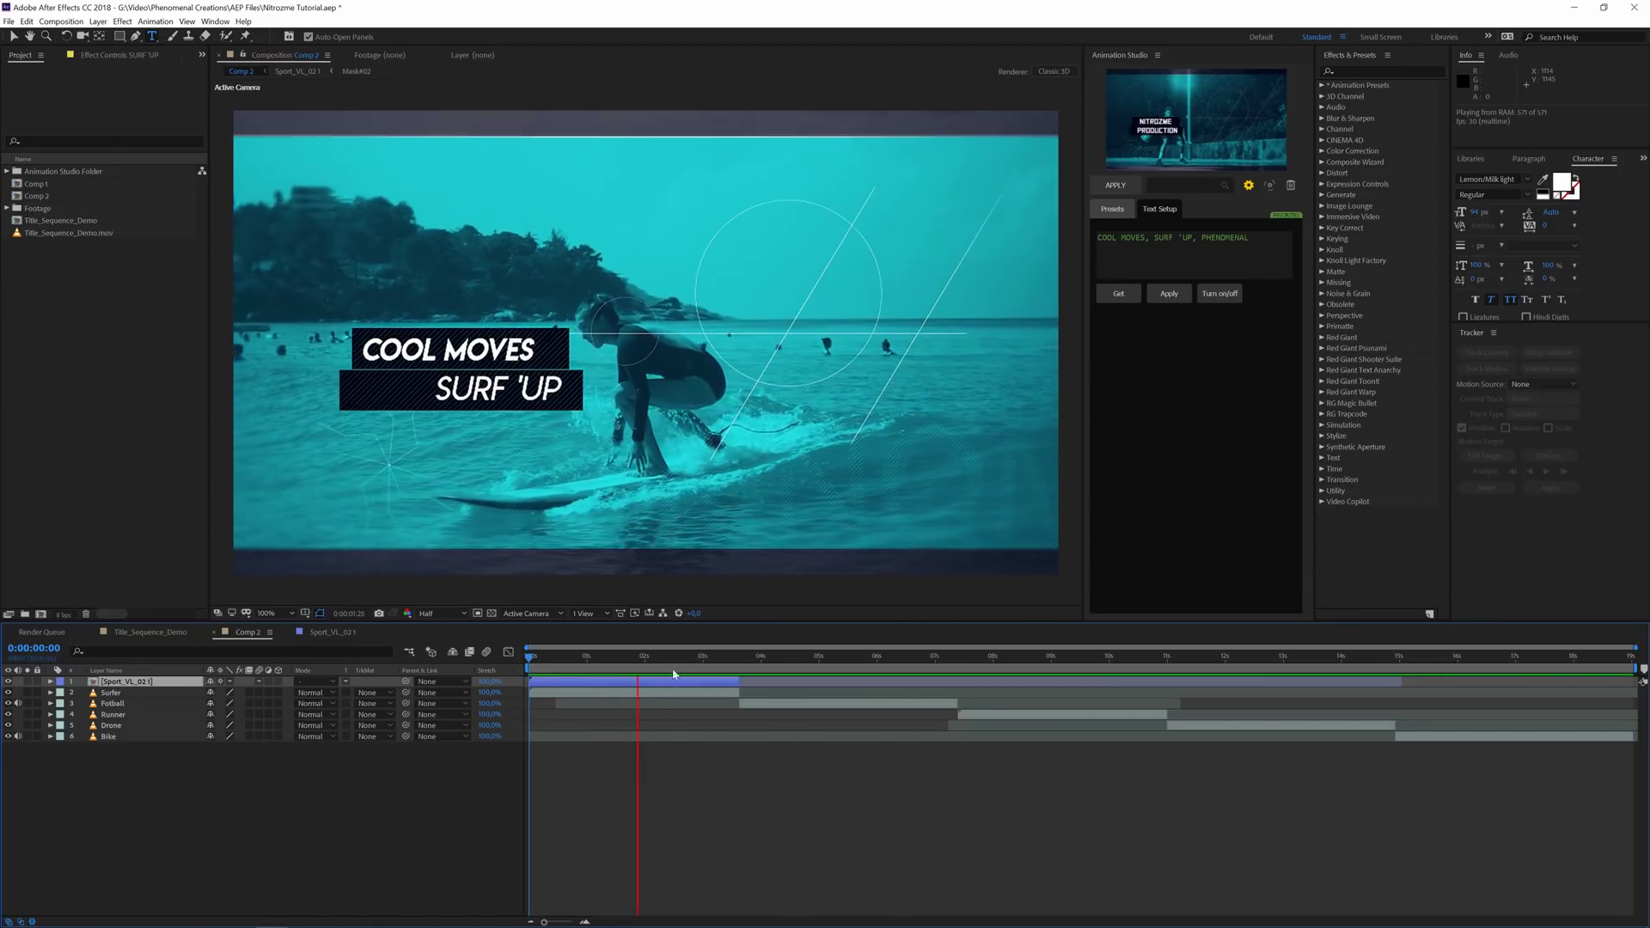
pyautogui.click(709, 653)
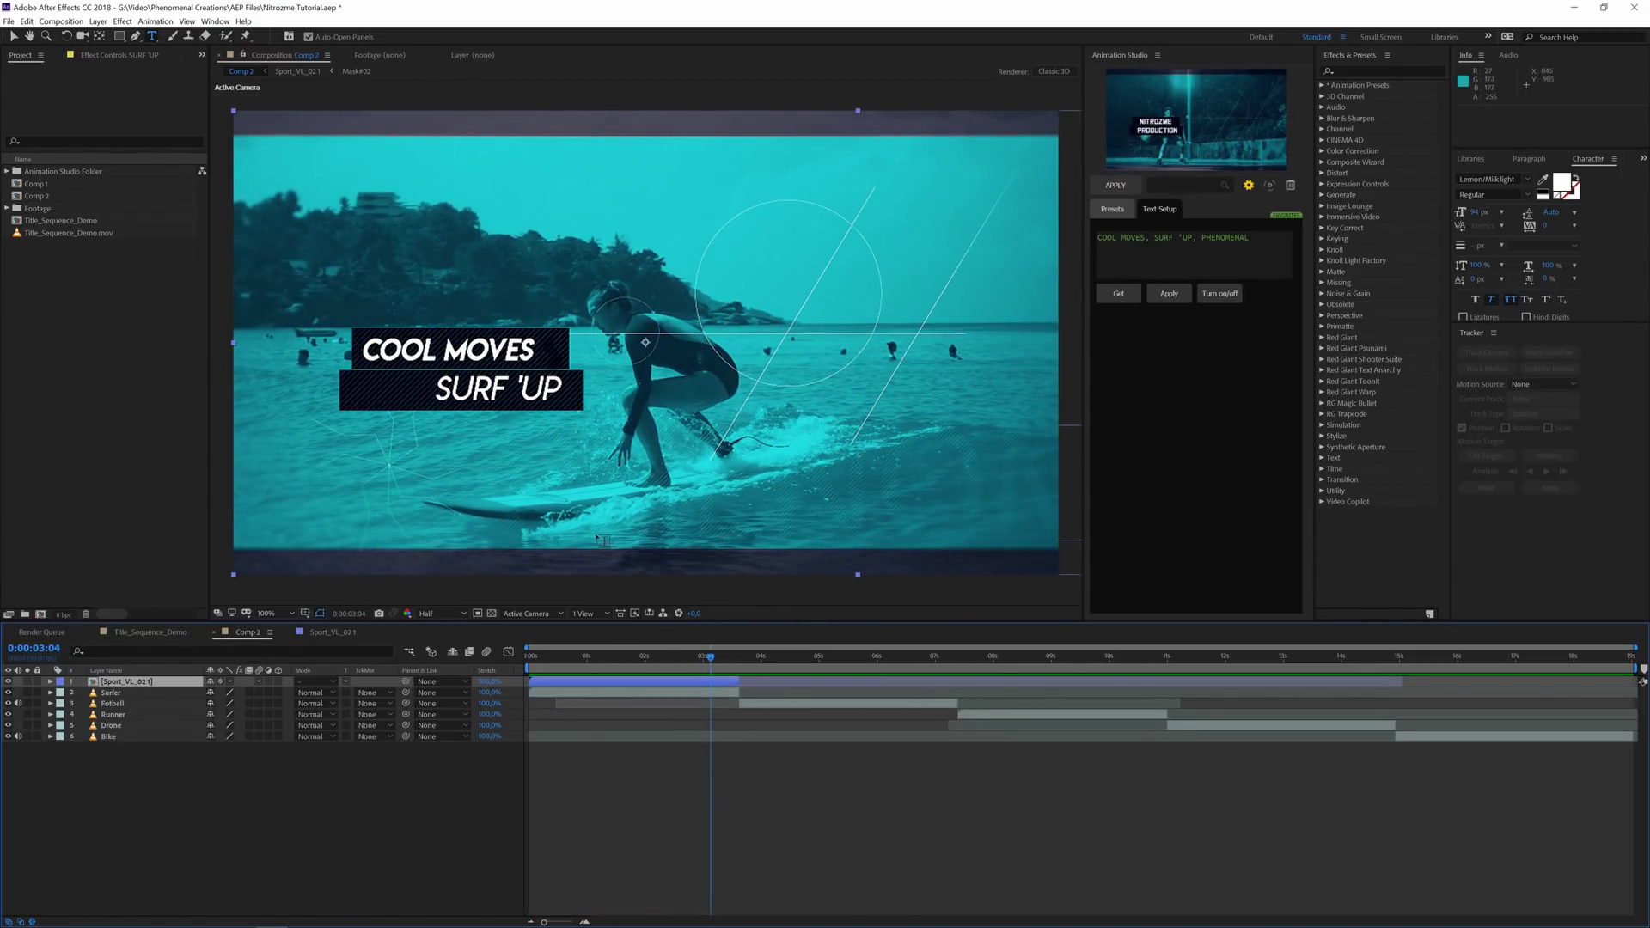
# Set ELEMENTS COLOR to bright green in the effect controls of the title composition's CONTROL PANEL layer.
pyautogui.click(147, 683)
pyautogui.doubleClick(147, 683)
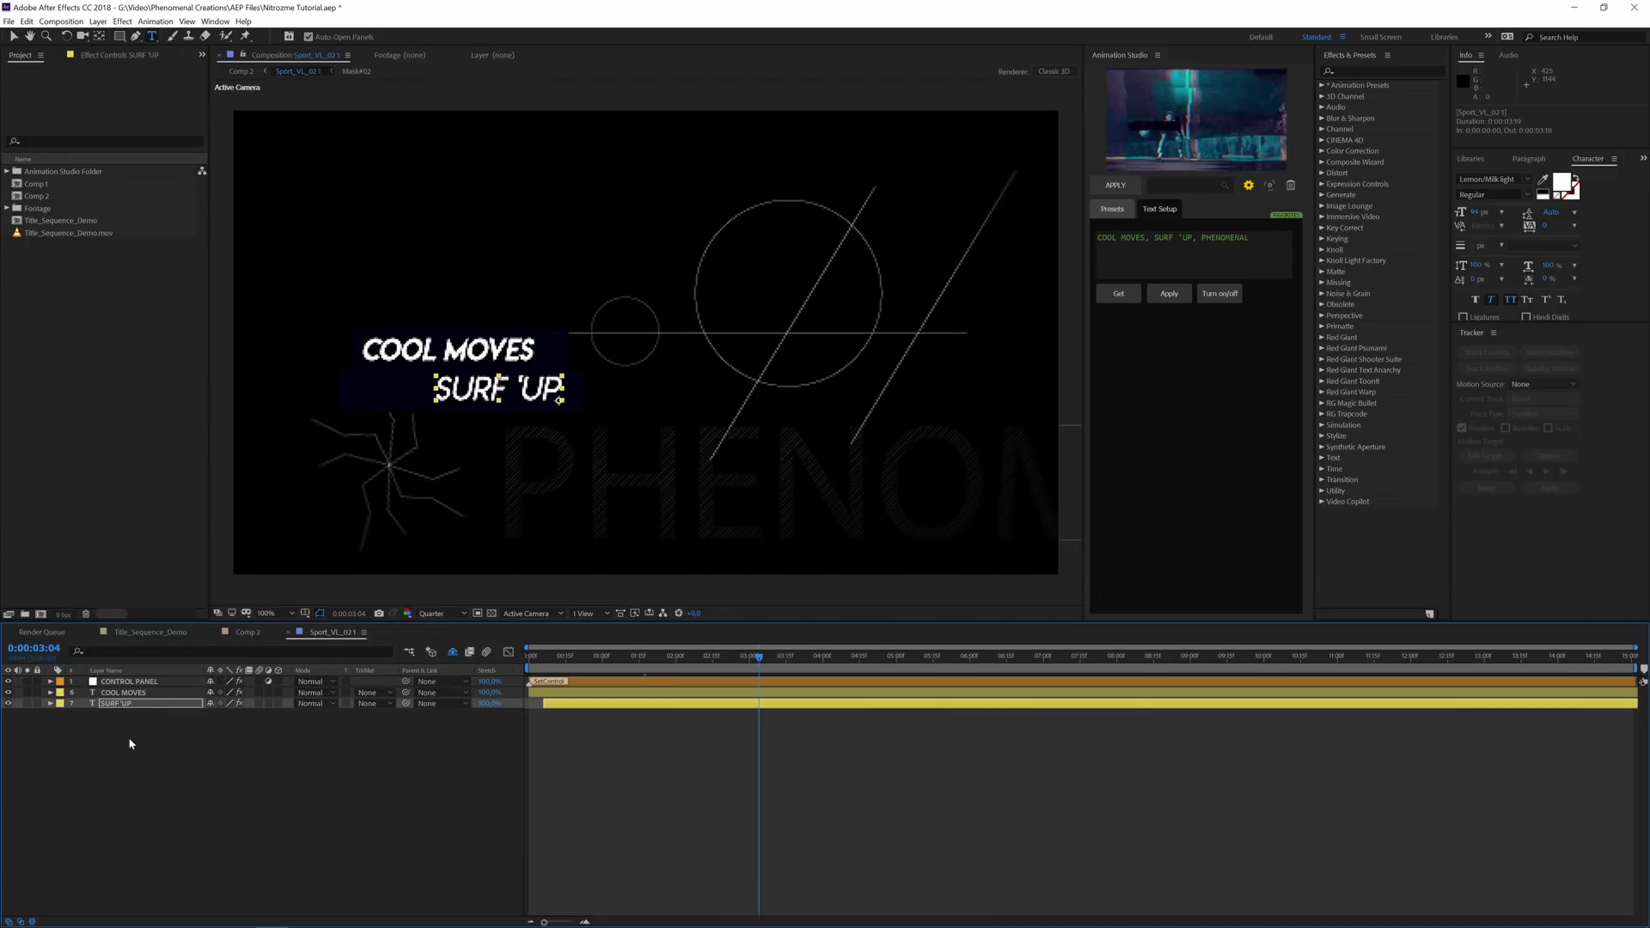
pyautogui.click(129, 681)
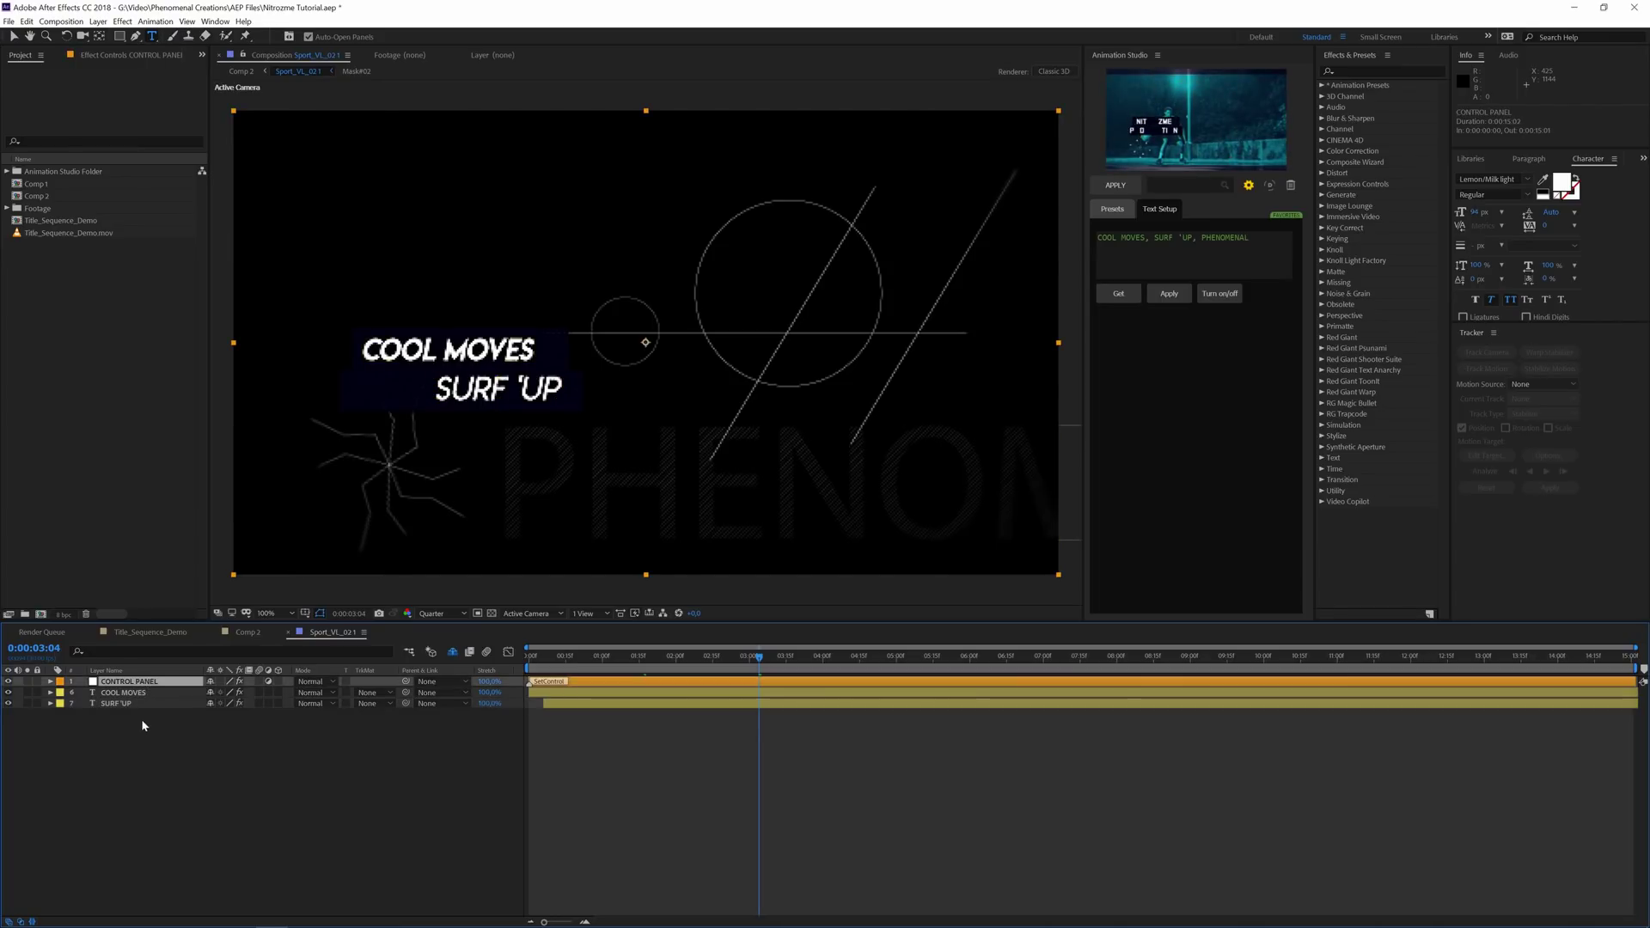
pyautogui.click(125, 55)
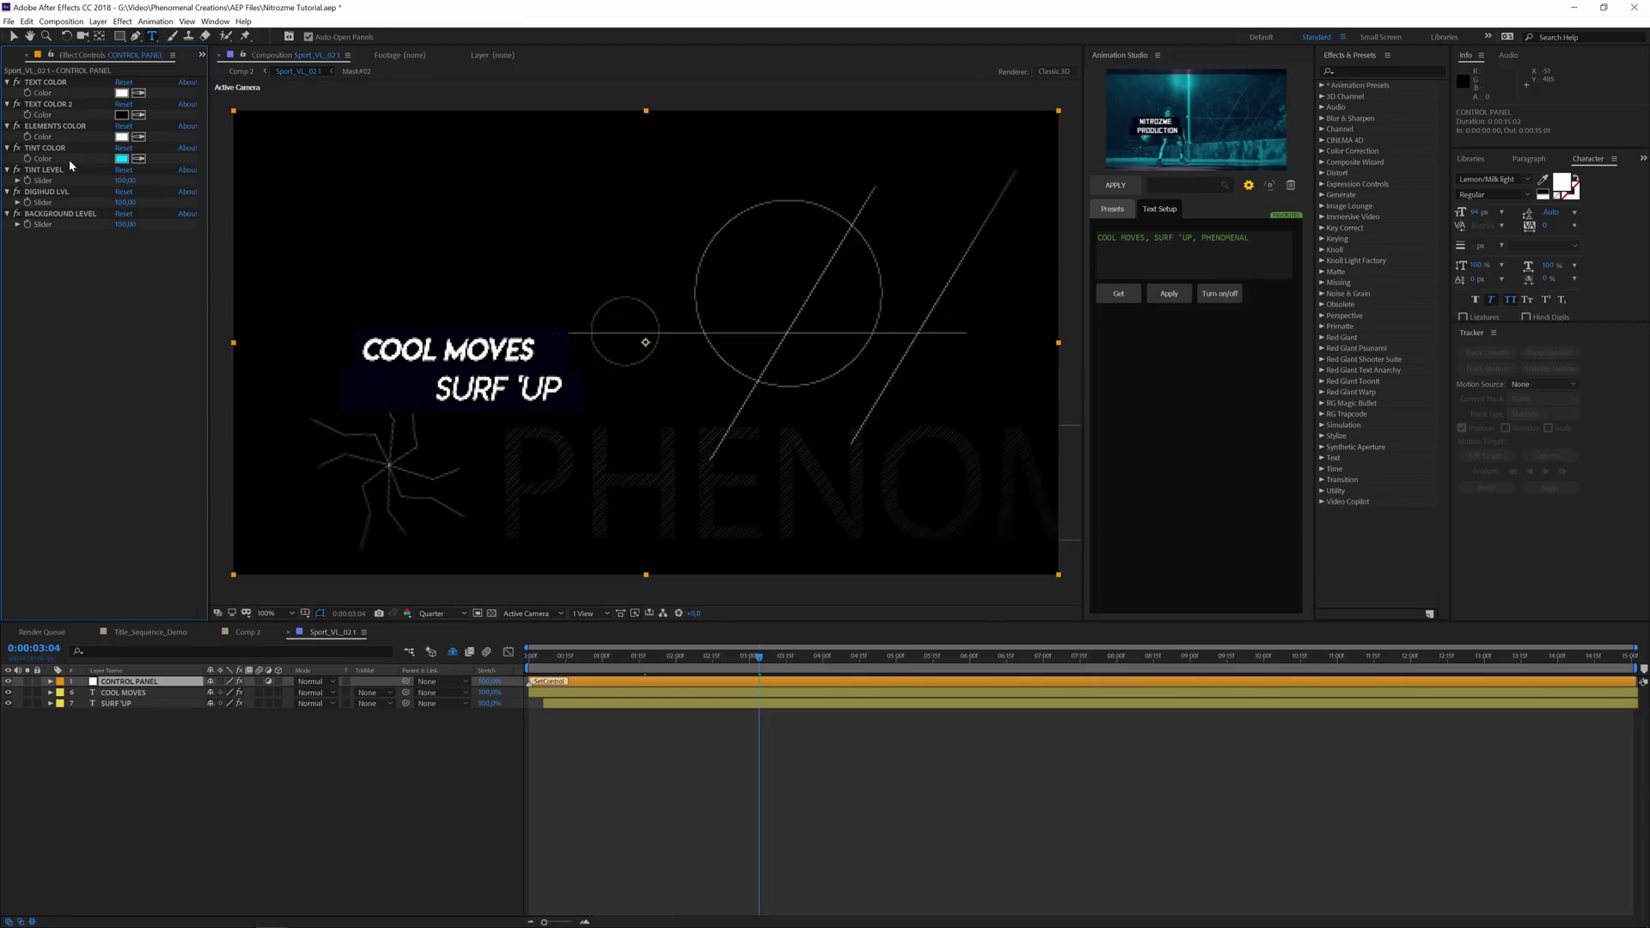
pyautogui.click(121, 138)
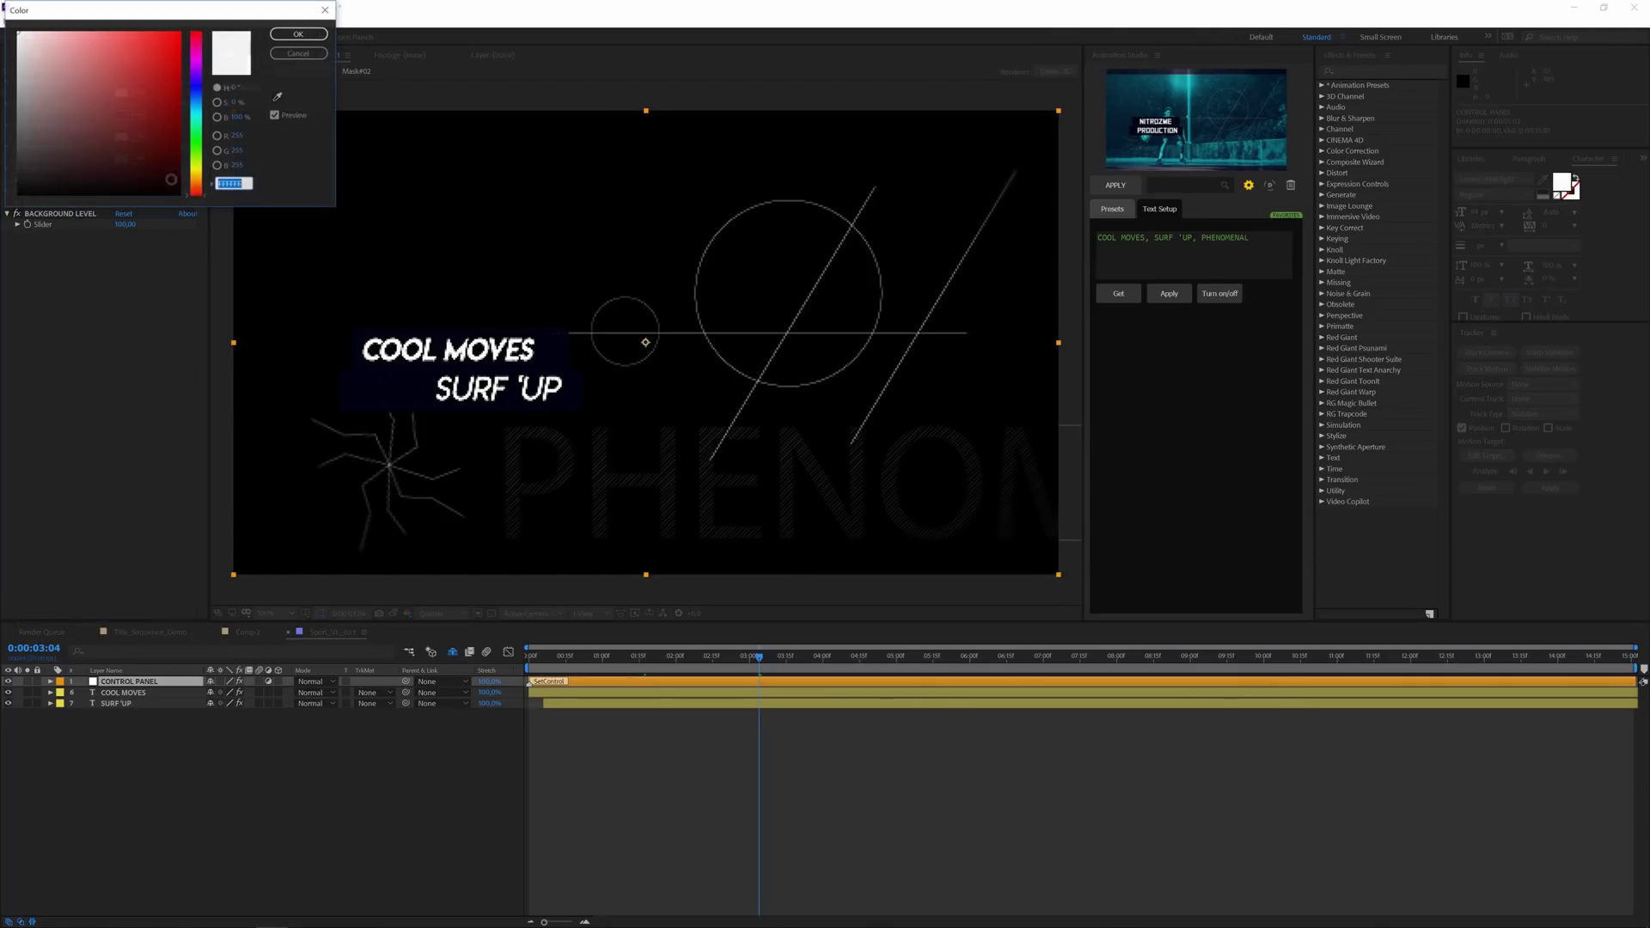
pyautogui.click(197, 107)
pyautogui.moveTo(197, 107); pyautogui.dragTo(196, 135)
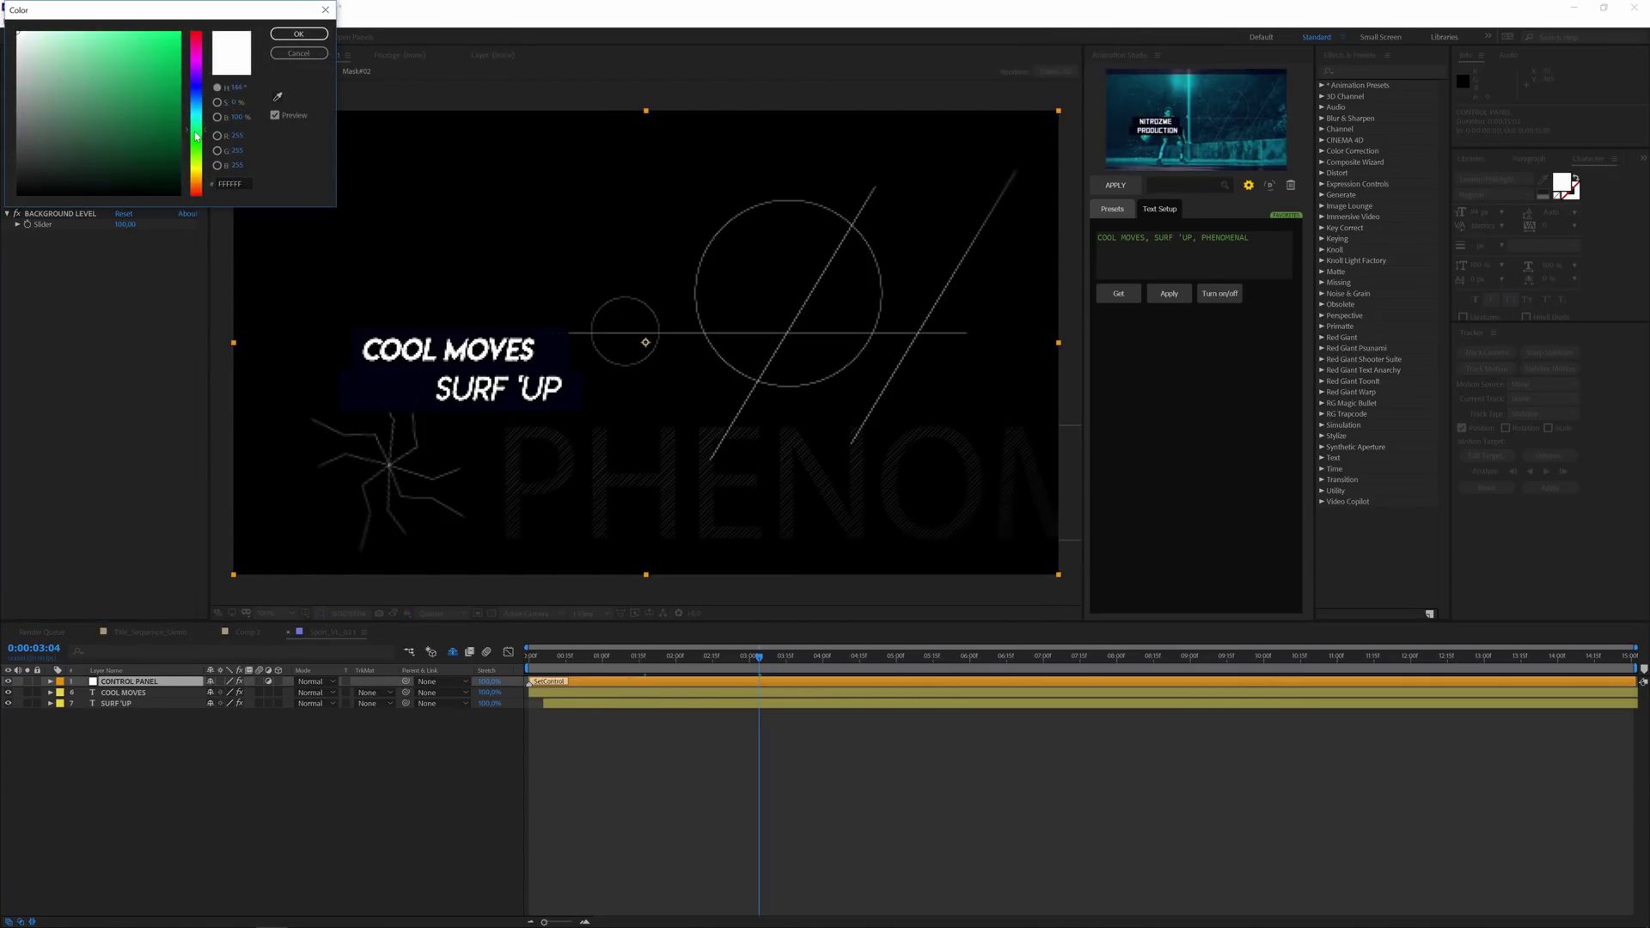
pyautogui.click(298, 34)
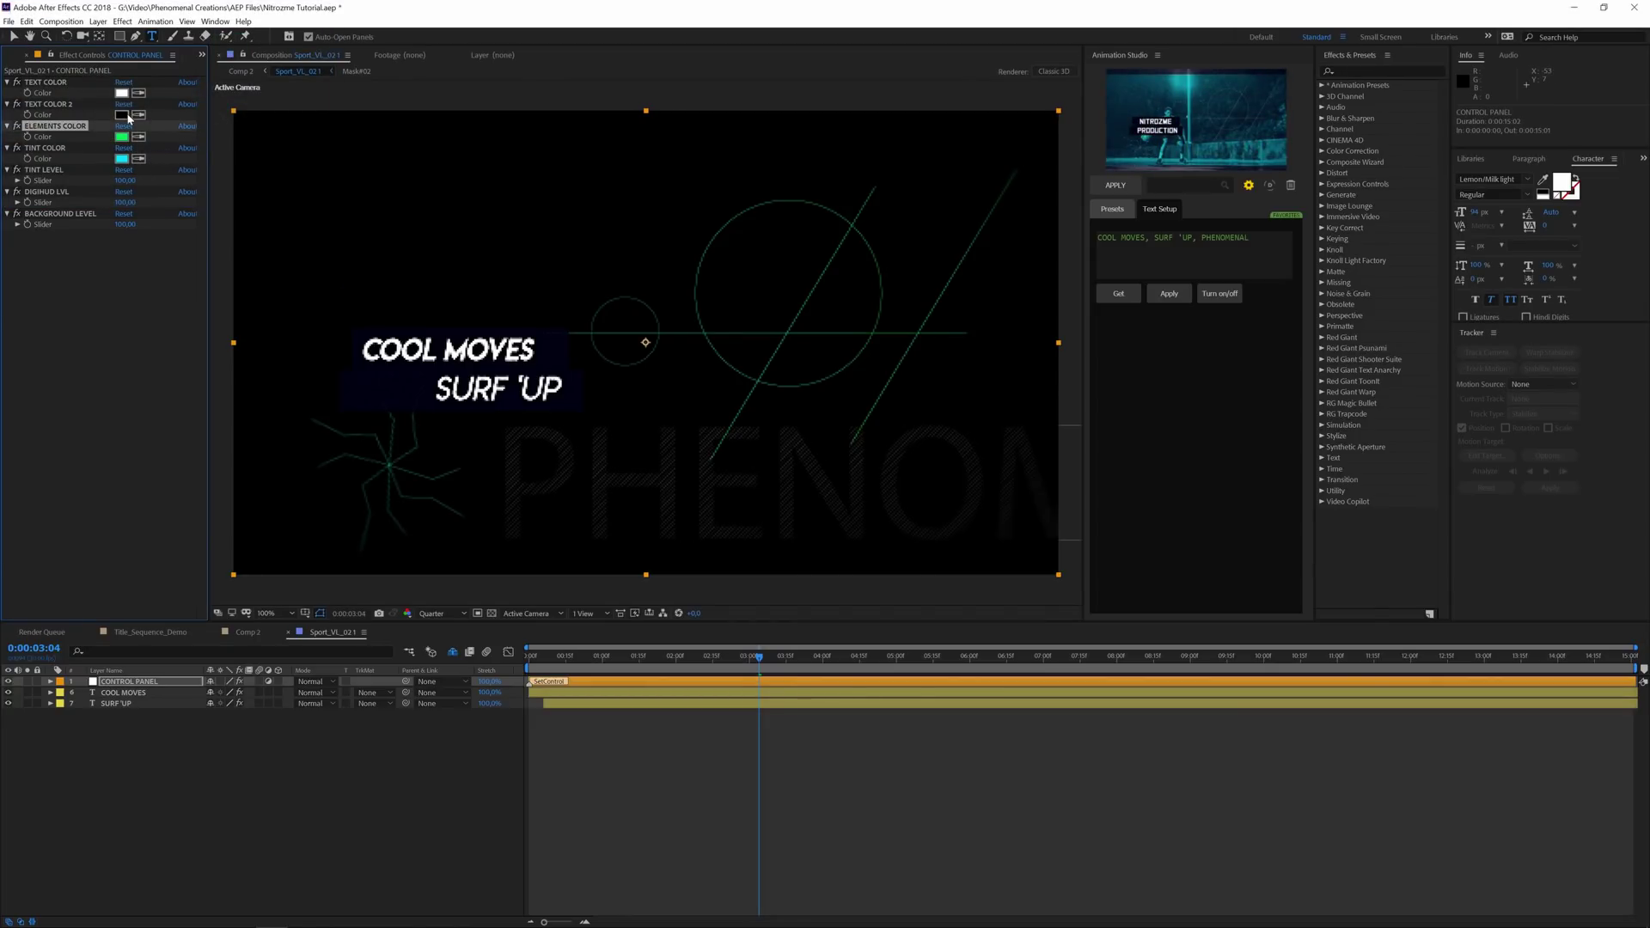
# Set TEXT COLOR 2 of the CONTROL PANEL layer to a very dark grey after trying red.
pyautogui.click(122, 115)
pyautogui.click(180, 38)
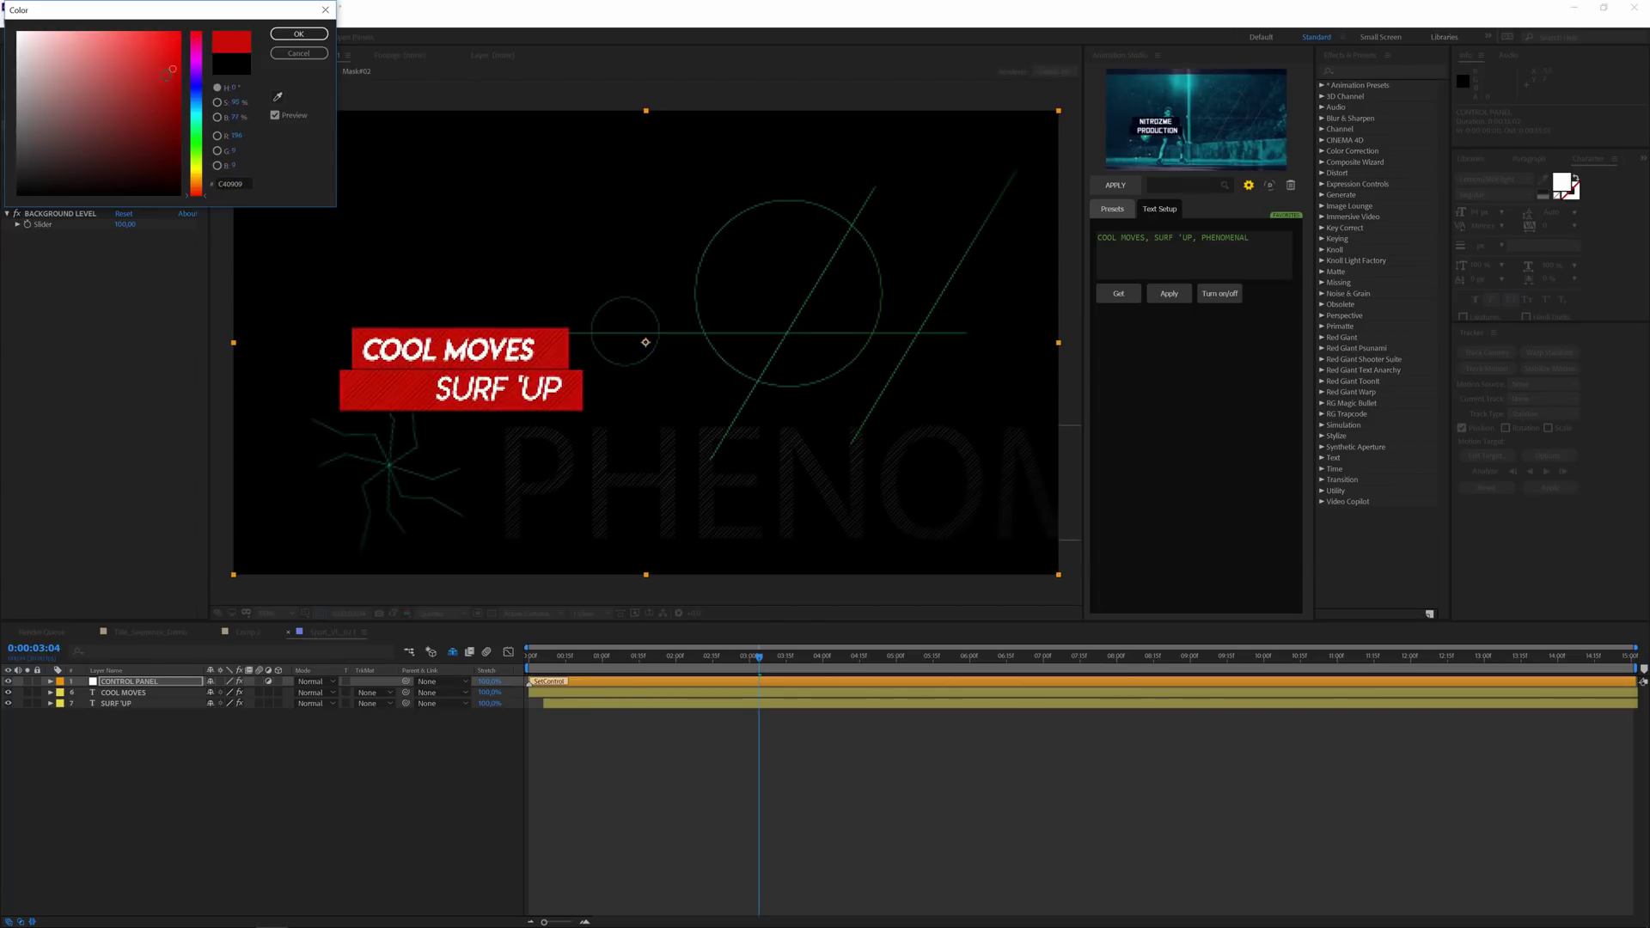
pyautogui.moveTo(113, 106)
pyautogui.mouseDown()
pyautogui.moveTo(106, 181)
pyautogui.moveTo(16, 181)
pyautogui.mouseUp()
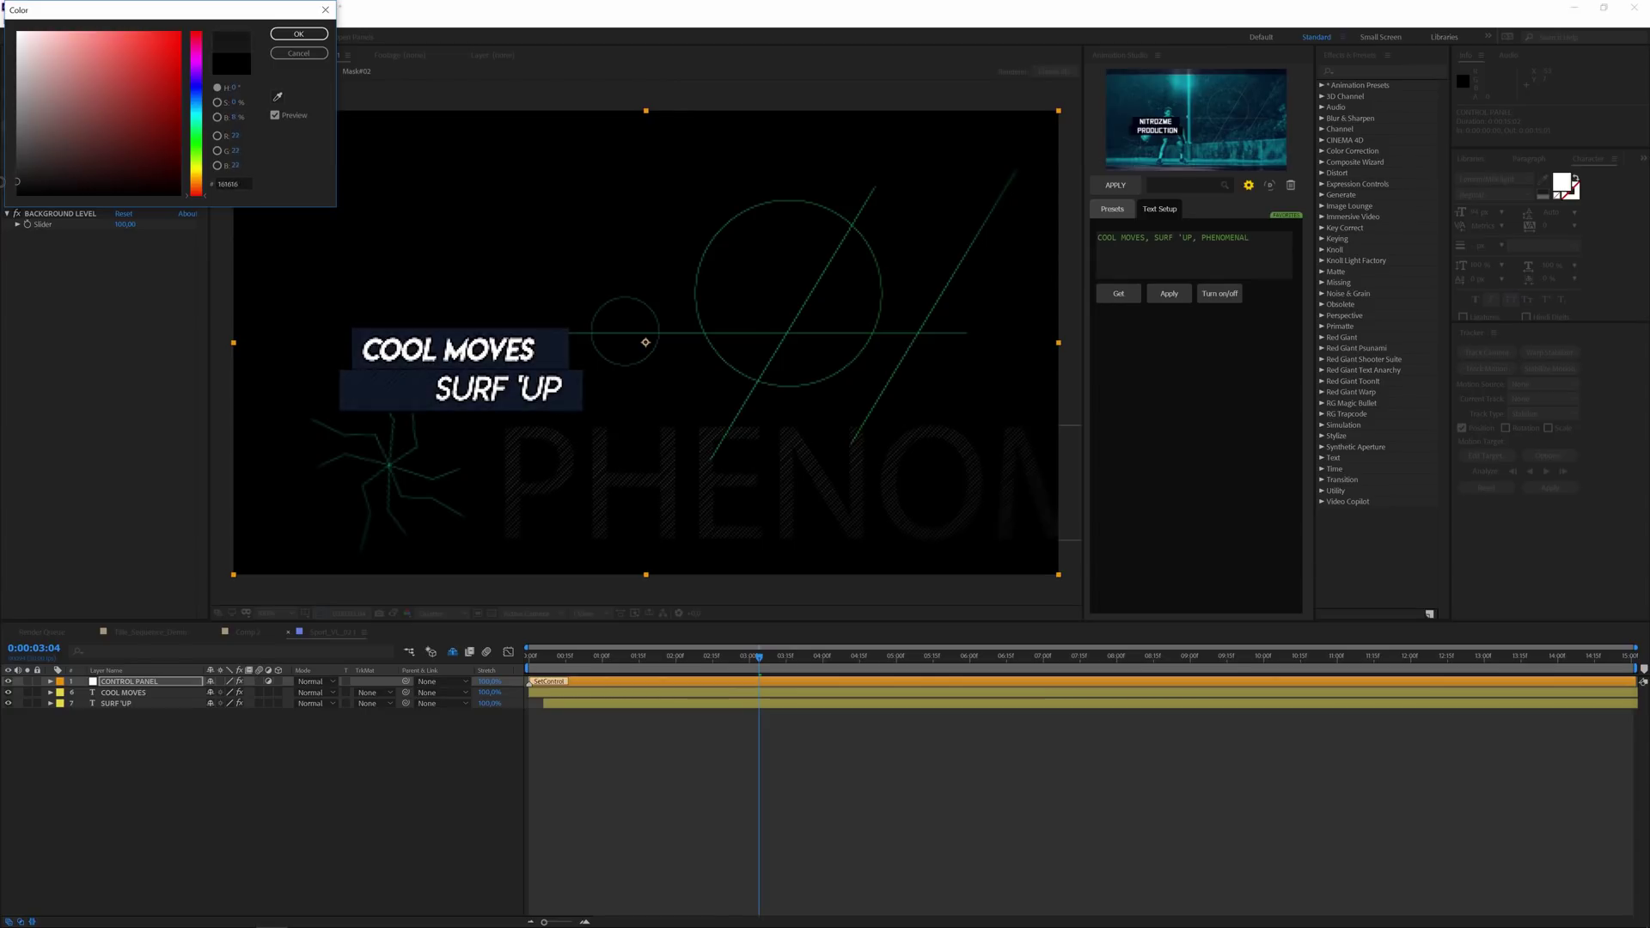
pyautogui.click(299, 34)
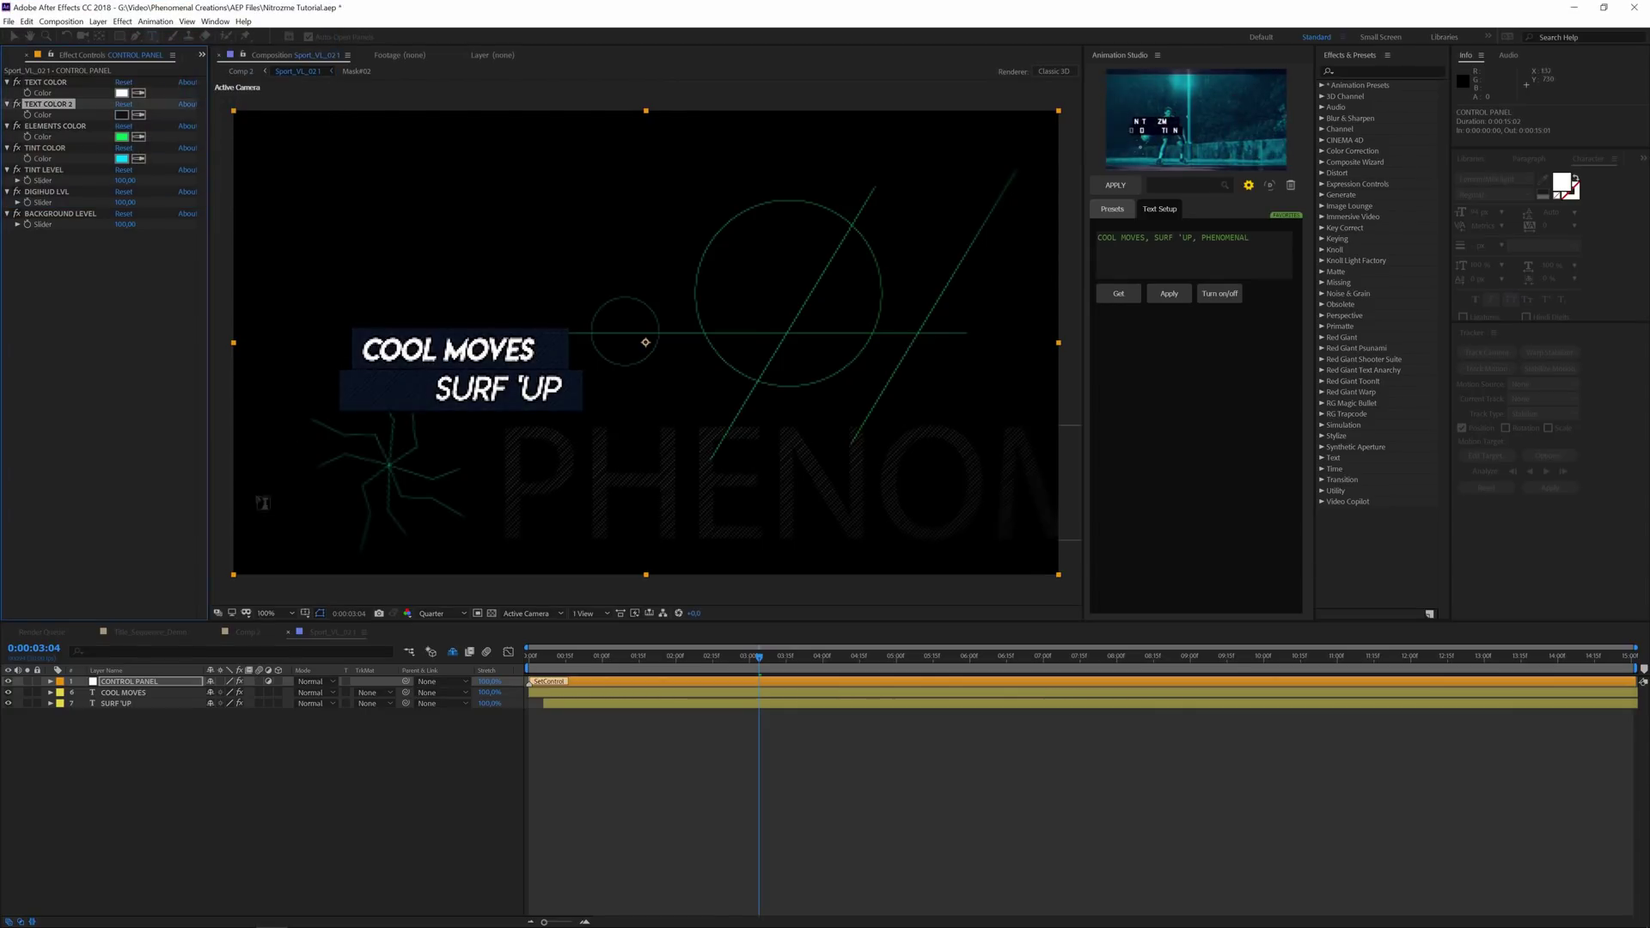
# Preview the recoloured title from the start of Comp 2, stopping at 0:00:02:19.
pyautogui.click(248, 636)
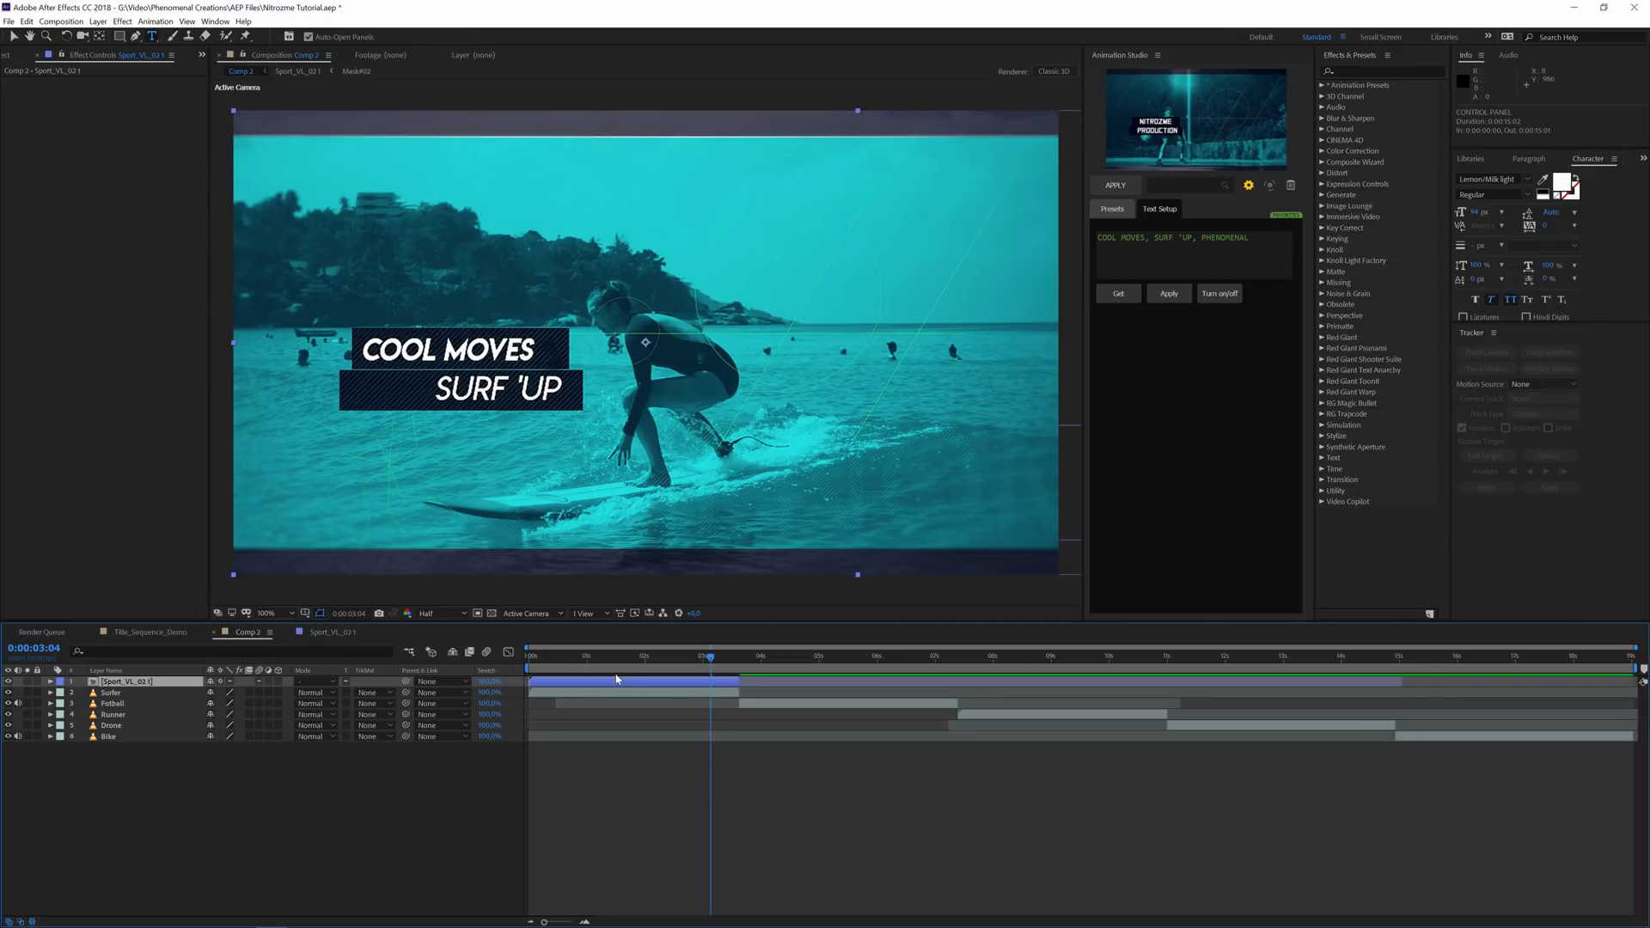
pyautogui.click(528, 659)
pyautogui.press('space')
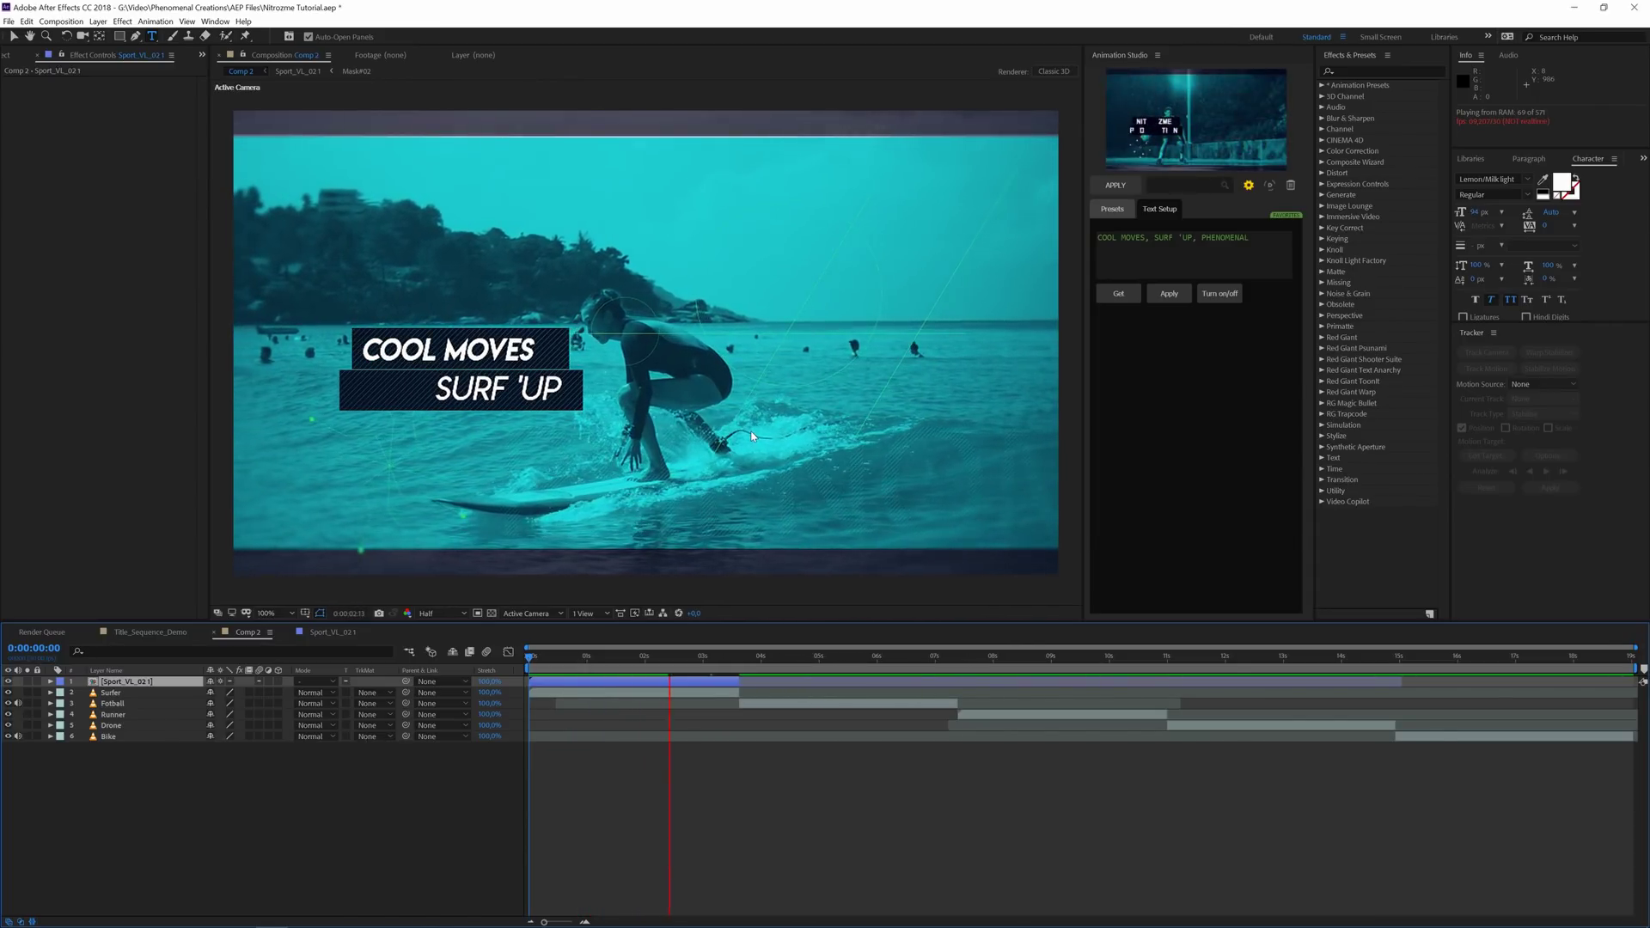
pyautogui.press('space')
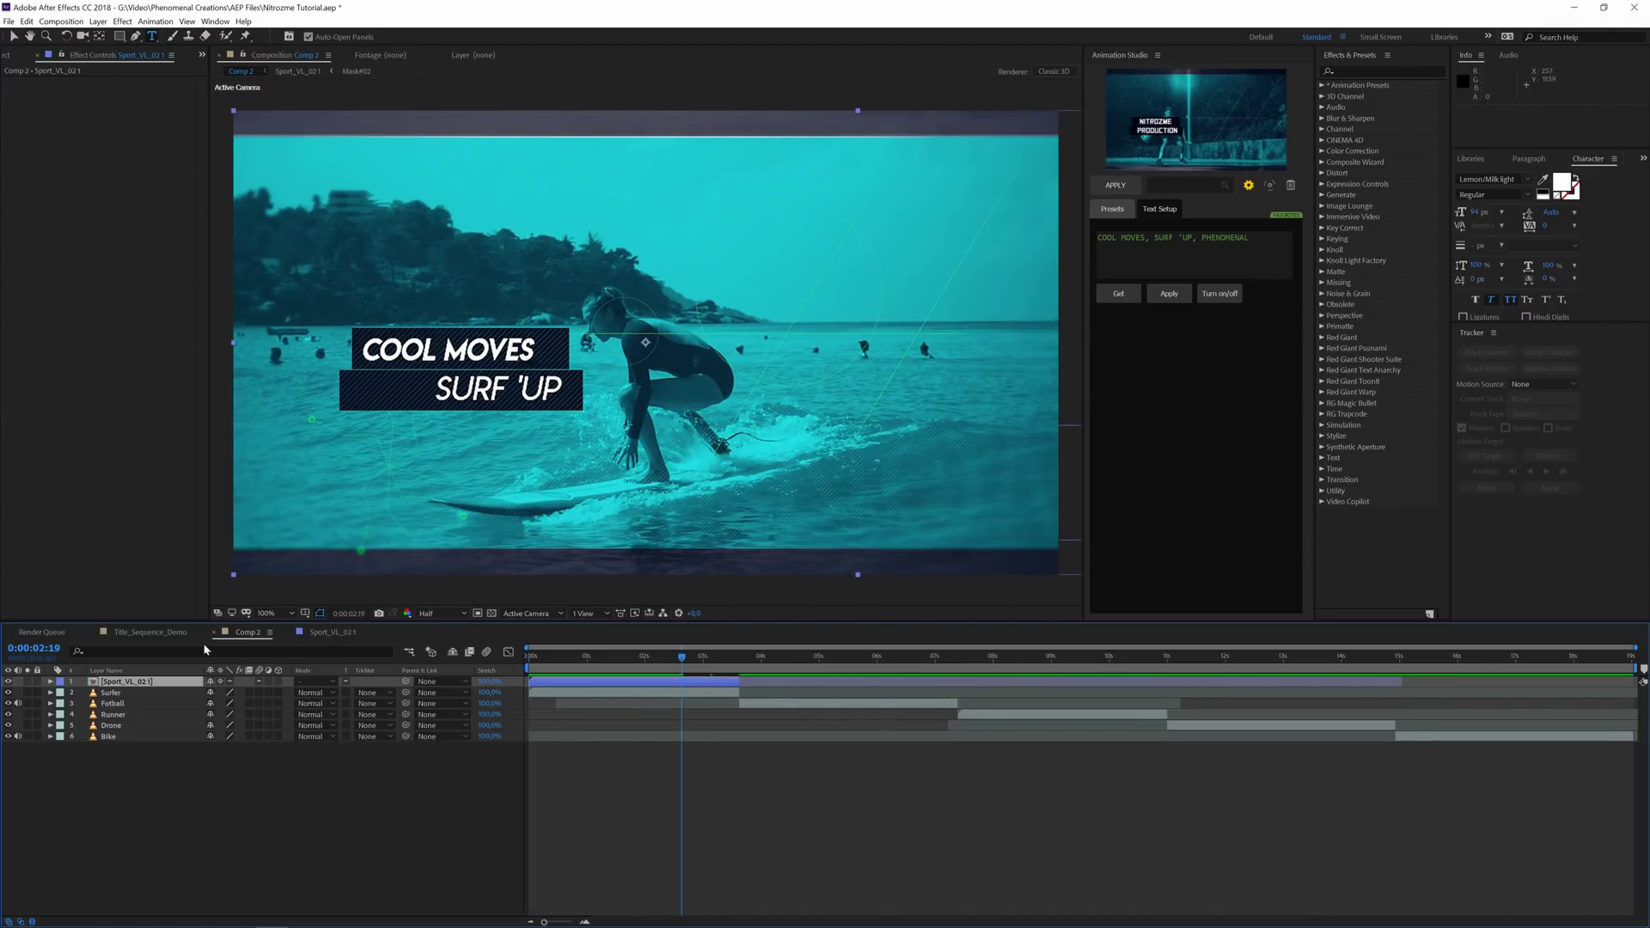
# Set TINT COLOR of the title's CONTROL PANEL layer to orange FFA200 and go back to Comp 2.
pyautogui.click(328, 632)
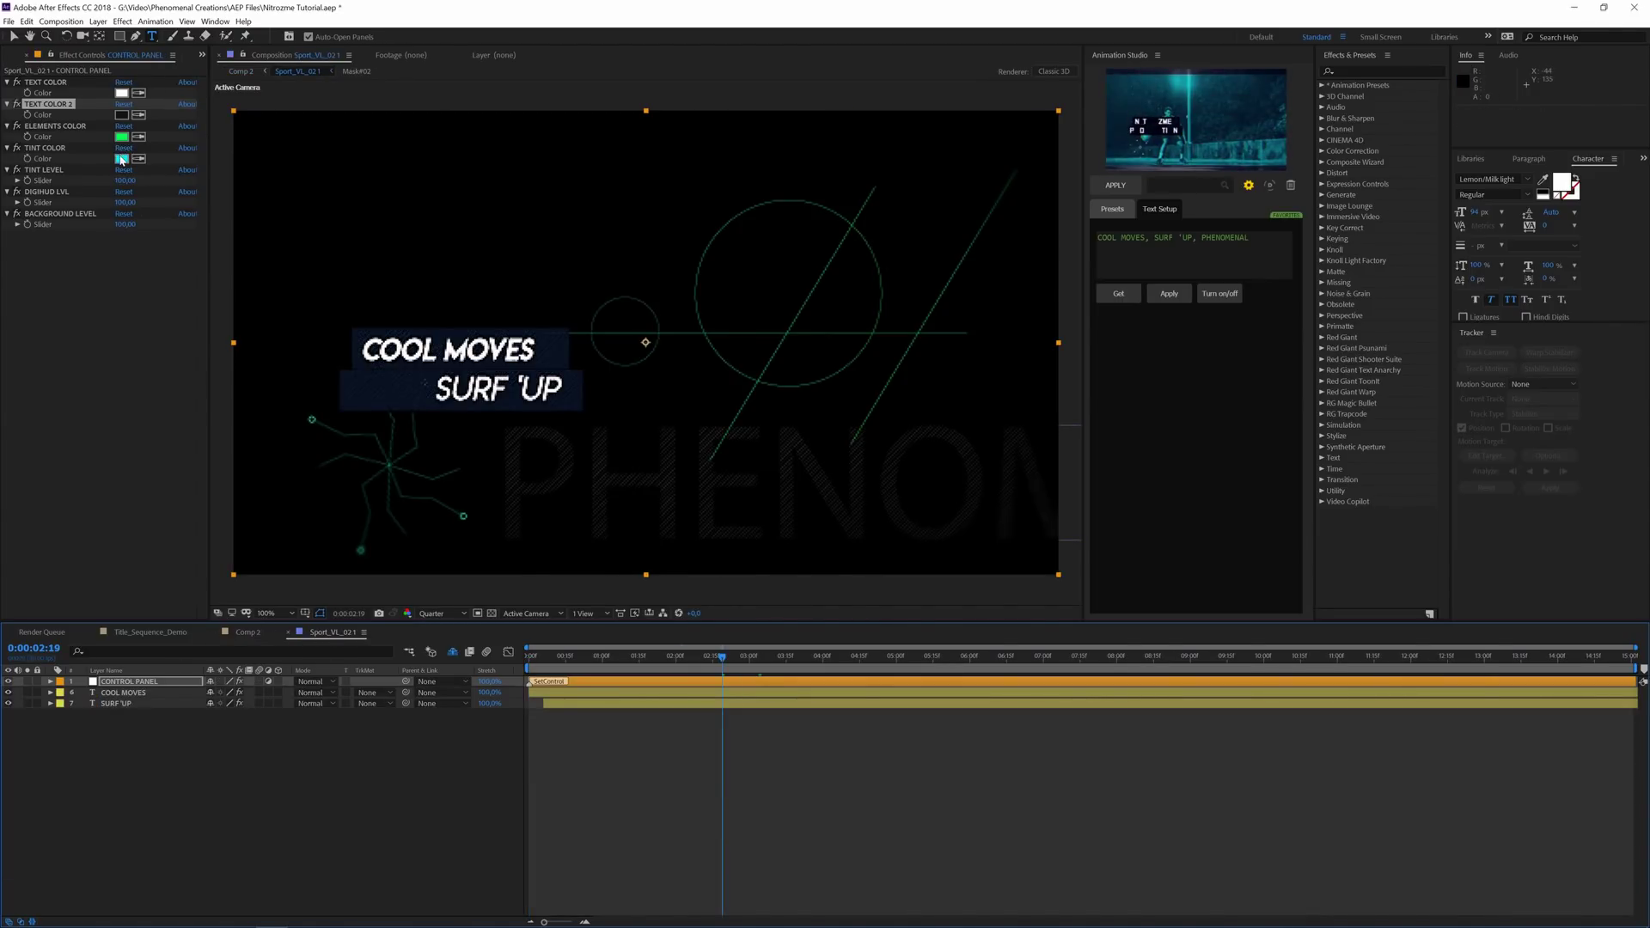
pyautogui.click(121, 156)
pyautogui.moveTo(196, 110); pyautogui.dragTo(196, 177)
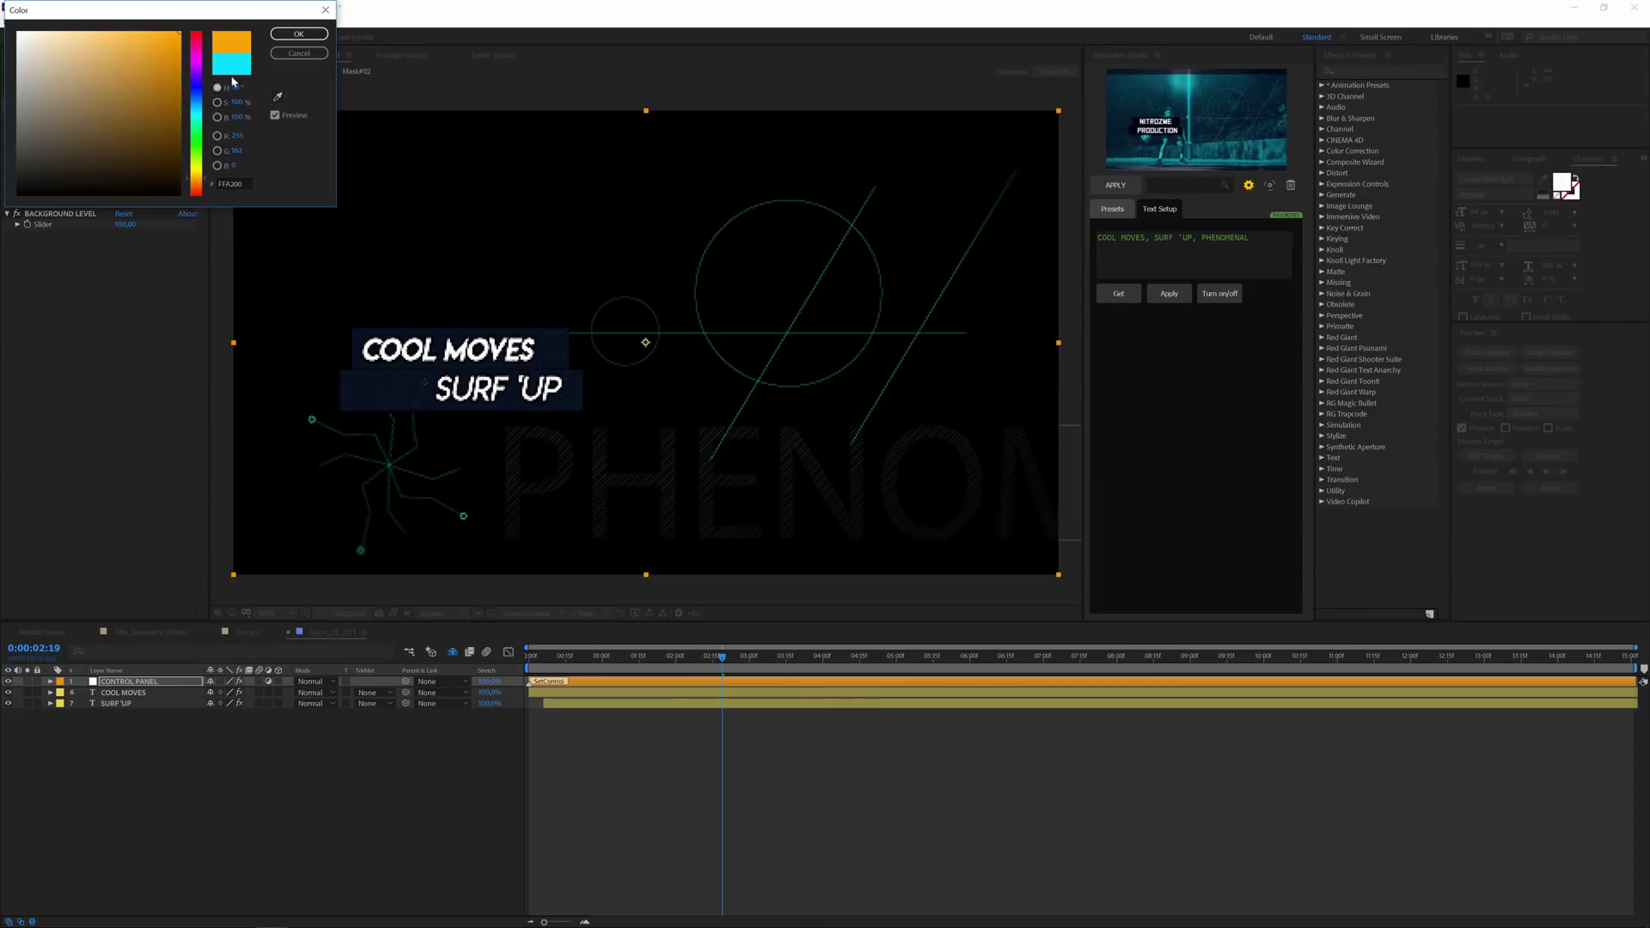
pyautogui.click(285, 36)
pyautogui.click(247, 632)
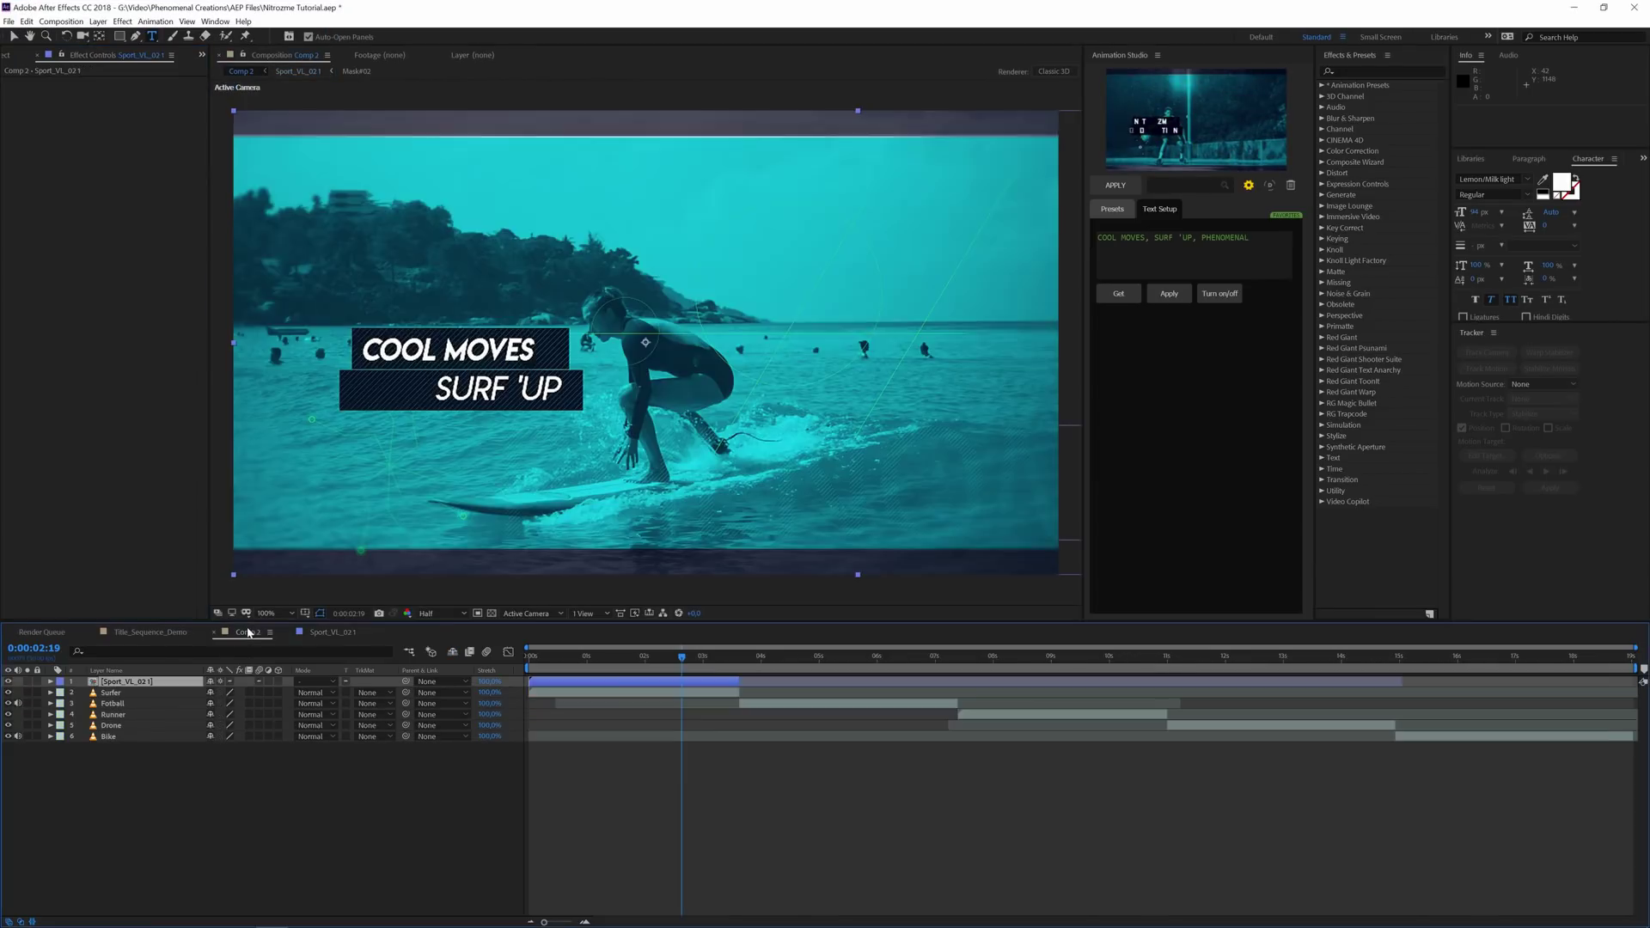
# Place the playhead at 0:00:03:19, the start of the Fotball clip in Comp 2, and close the Sport title's composition.
pyautogui.press('space')
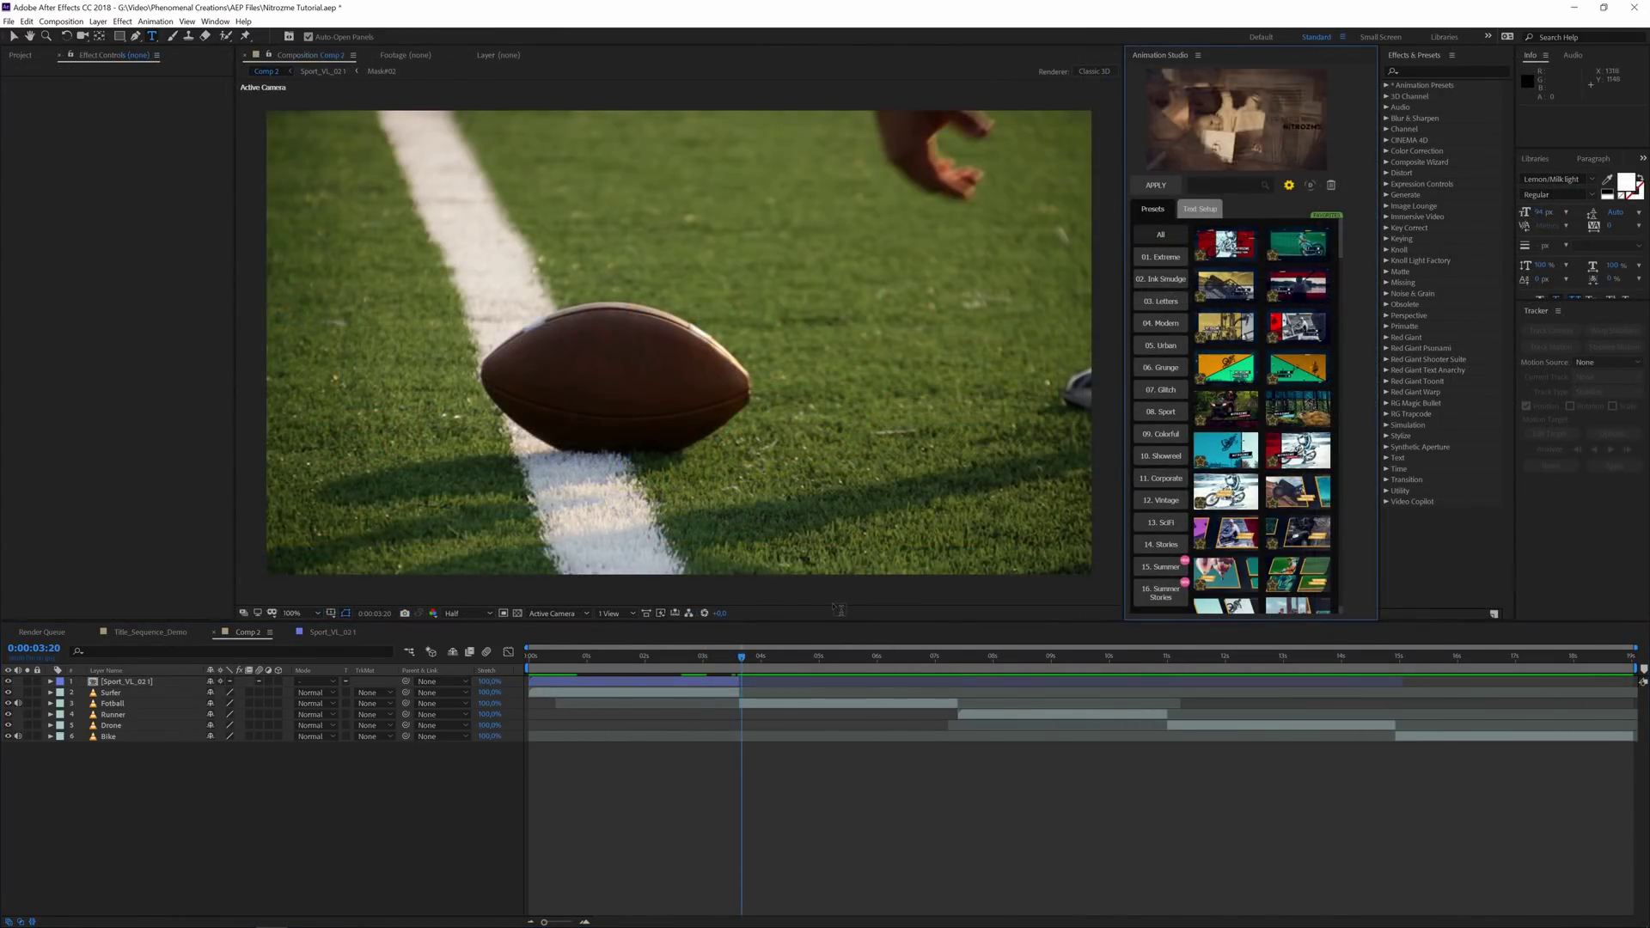
pyautogui.moveTo(744, 659); pyautogui.dragTo(814, 659)
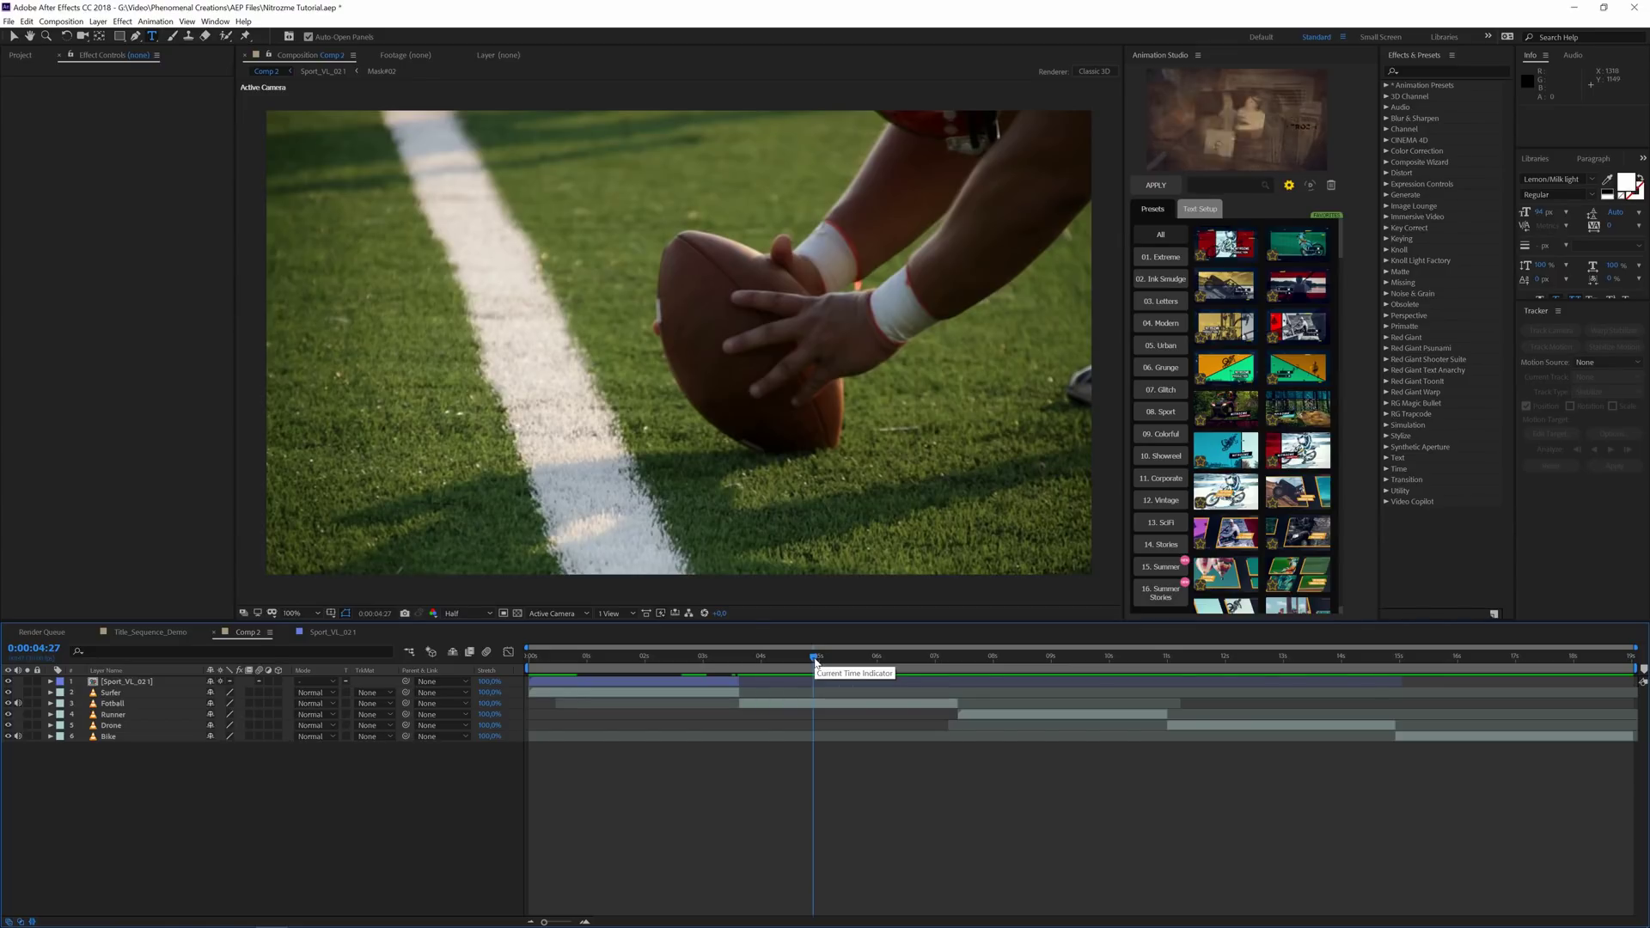
pyautogui.moveTo(750, 665)
pyautogui.mouseDown()
pyautogui.moveTo(788, 675)
pyautogui.moveTo(739, 688)
pyautogui.mouseUp()
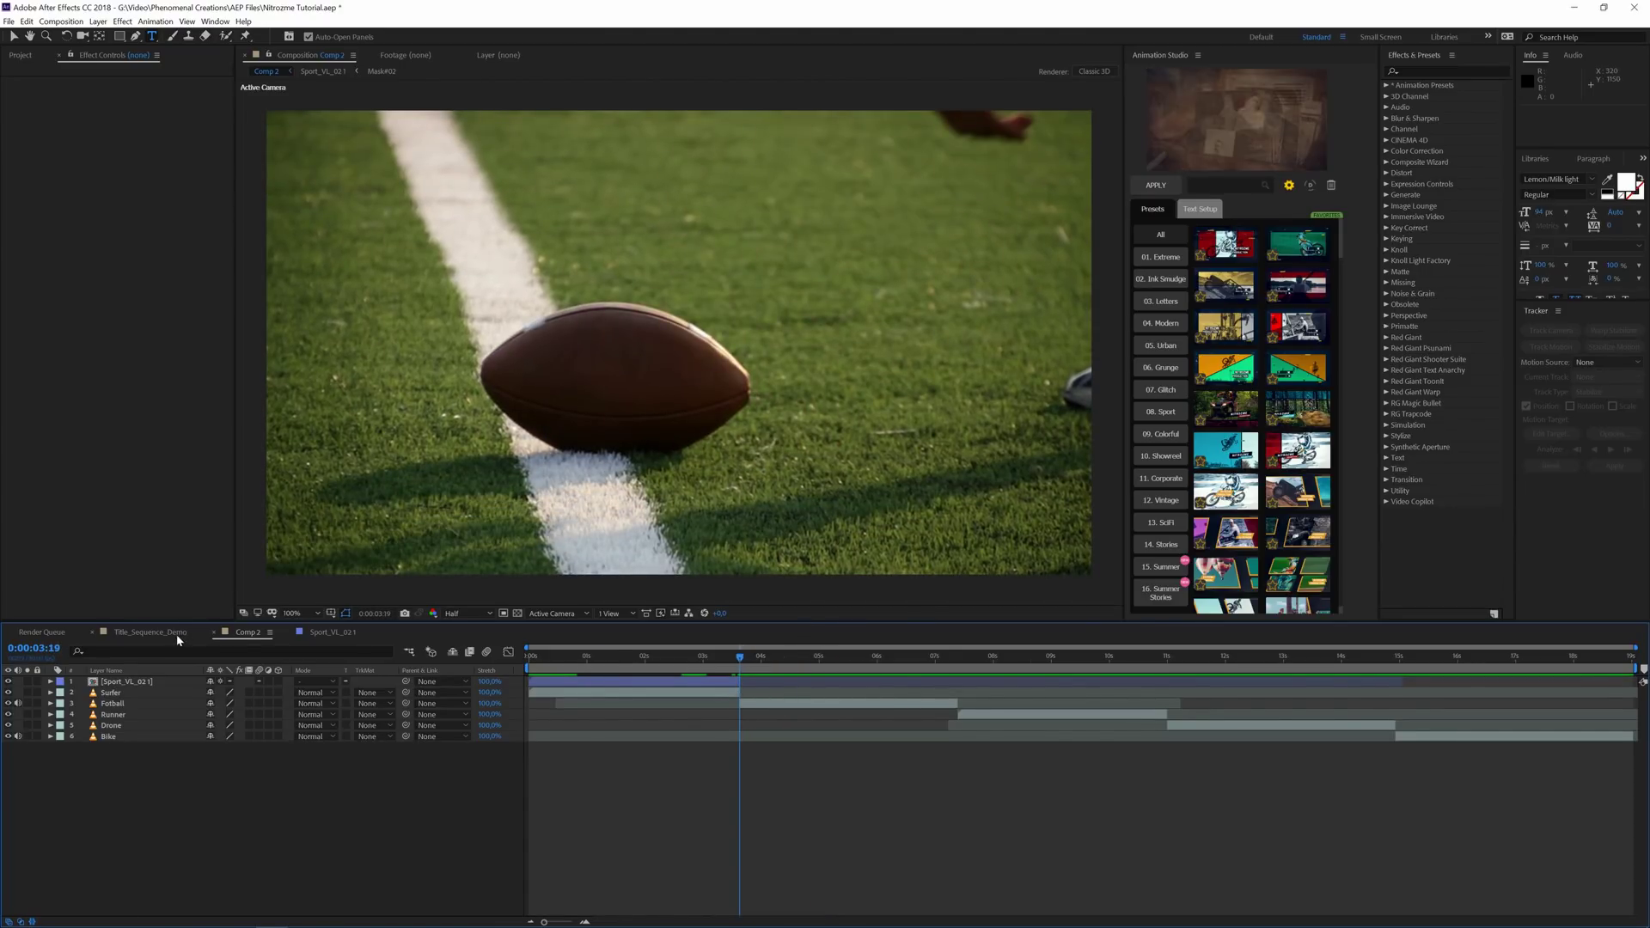
pyautogui.click(150, 632)
pyautogui.click(331, 632)
pyautogui.click(250, 631)
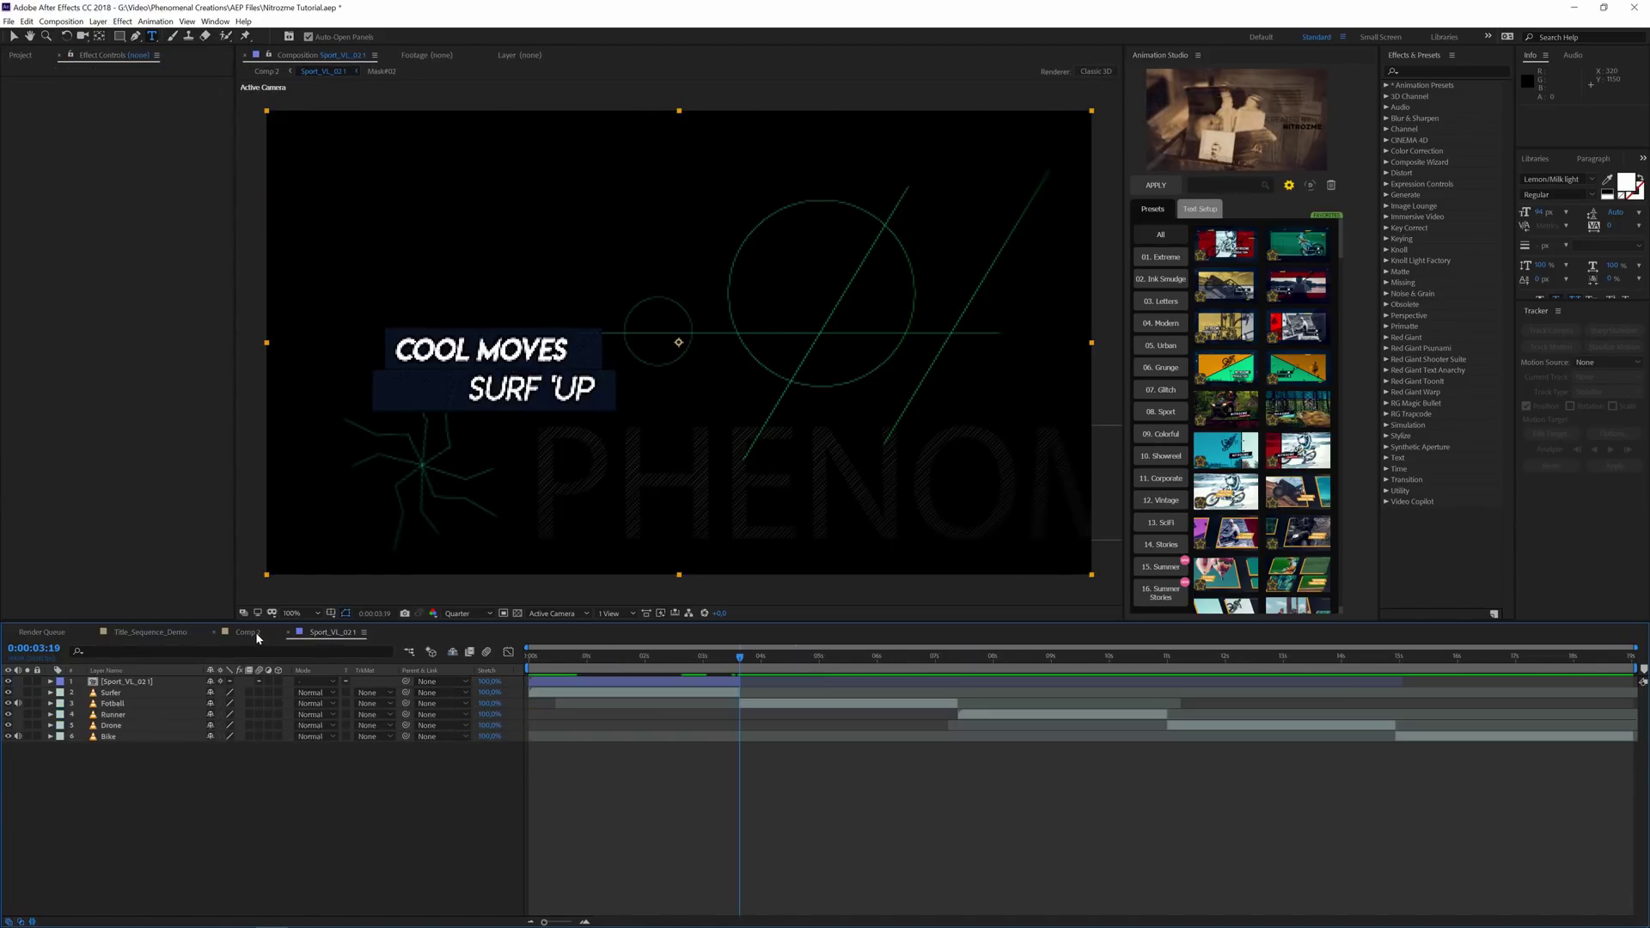
# Apply the Vintage_VL_03 preset from the 12. Vintage category to the Fotball layer.
pyautogui.click(795, 703)
pyautogui.click(1160, 501)
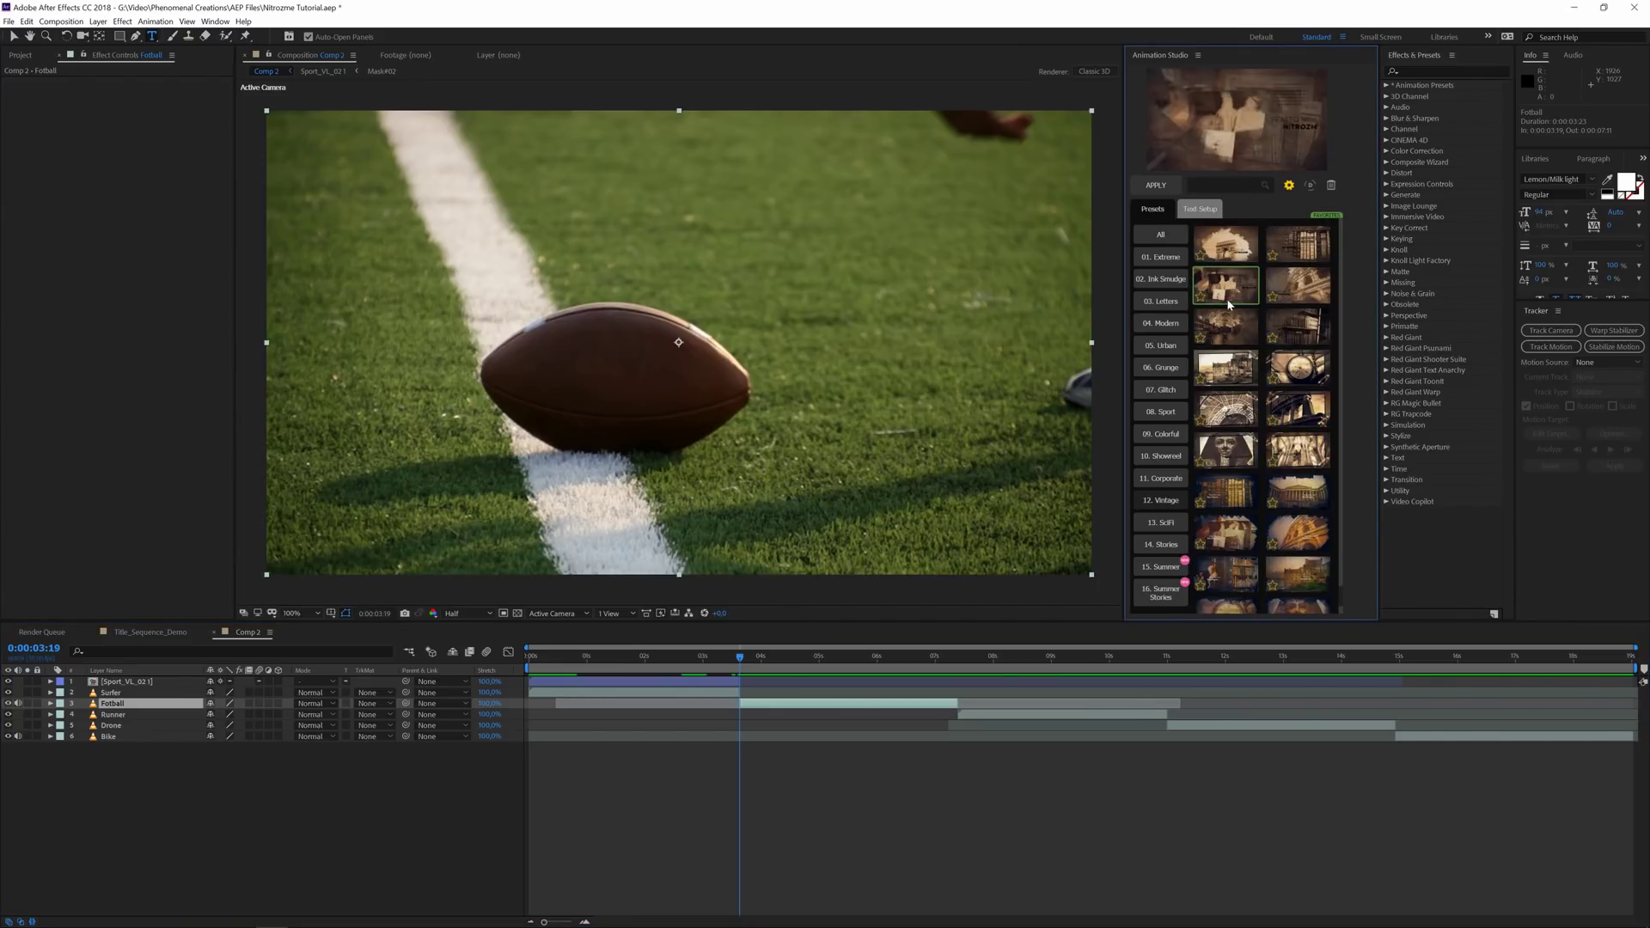
pyautogui.click(1156, 185)
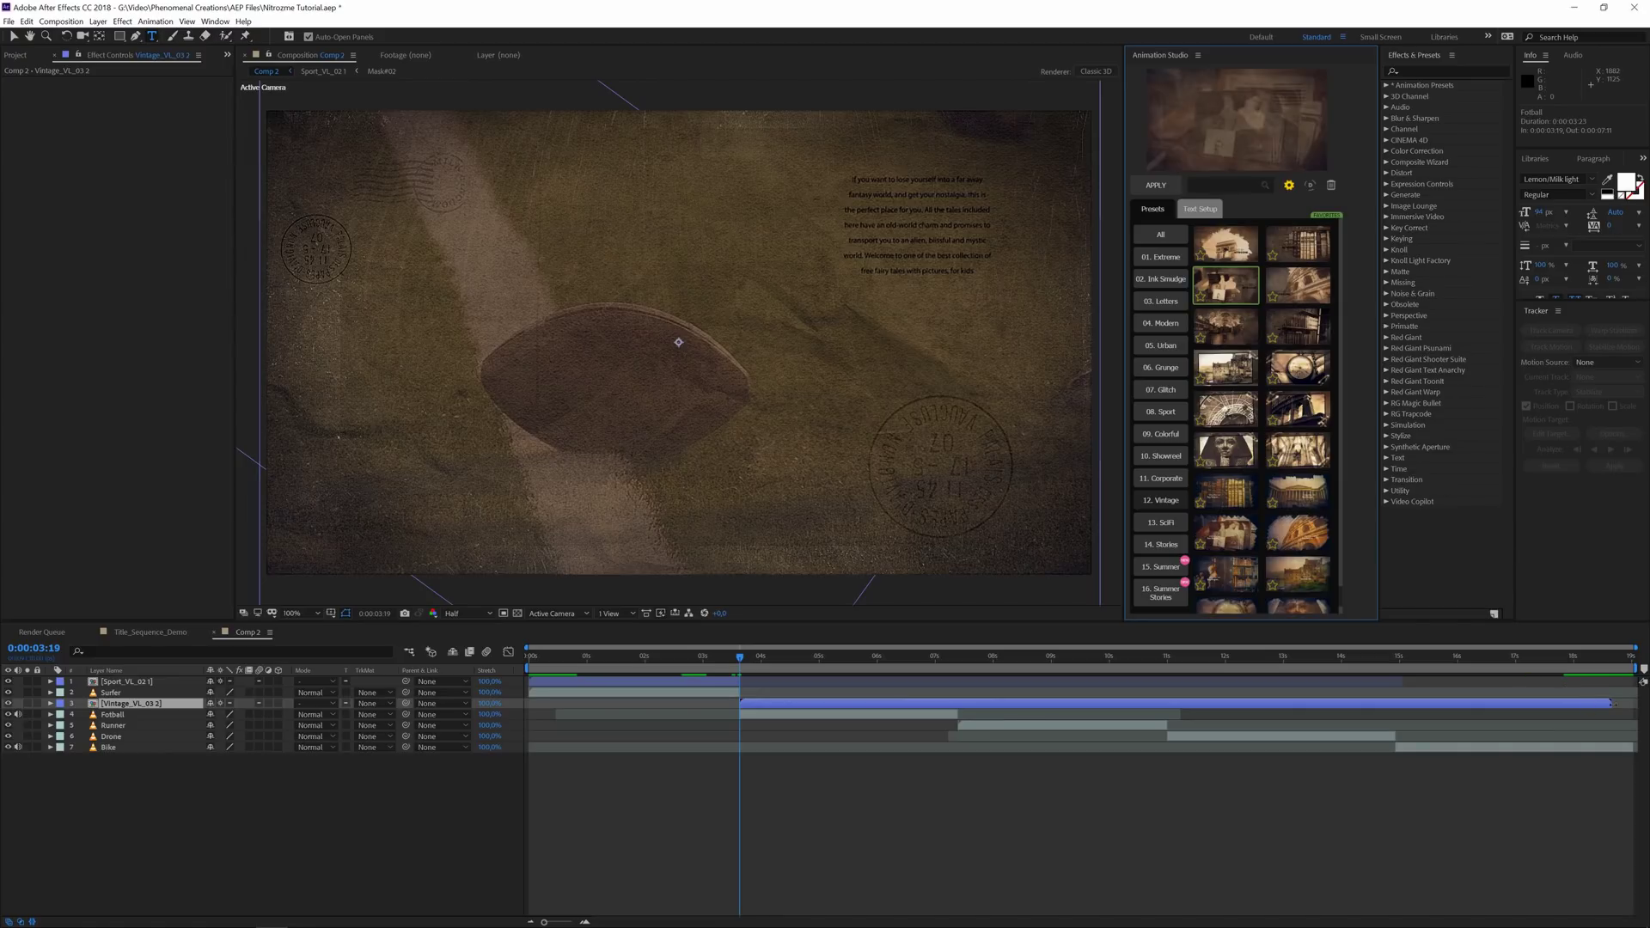
# Trim the vintage title layer to the end of the Fotball clip and preview it, stopping at 0:00:05:15.
pyautogui.moveTo(1613, 703); pyautogui.dragTo(957, 712)
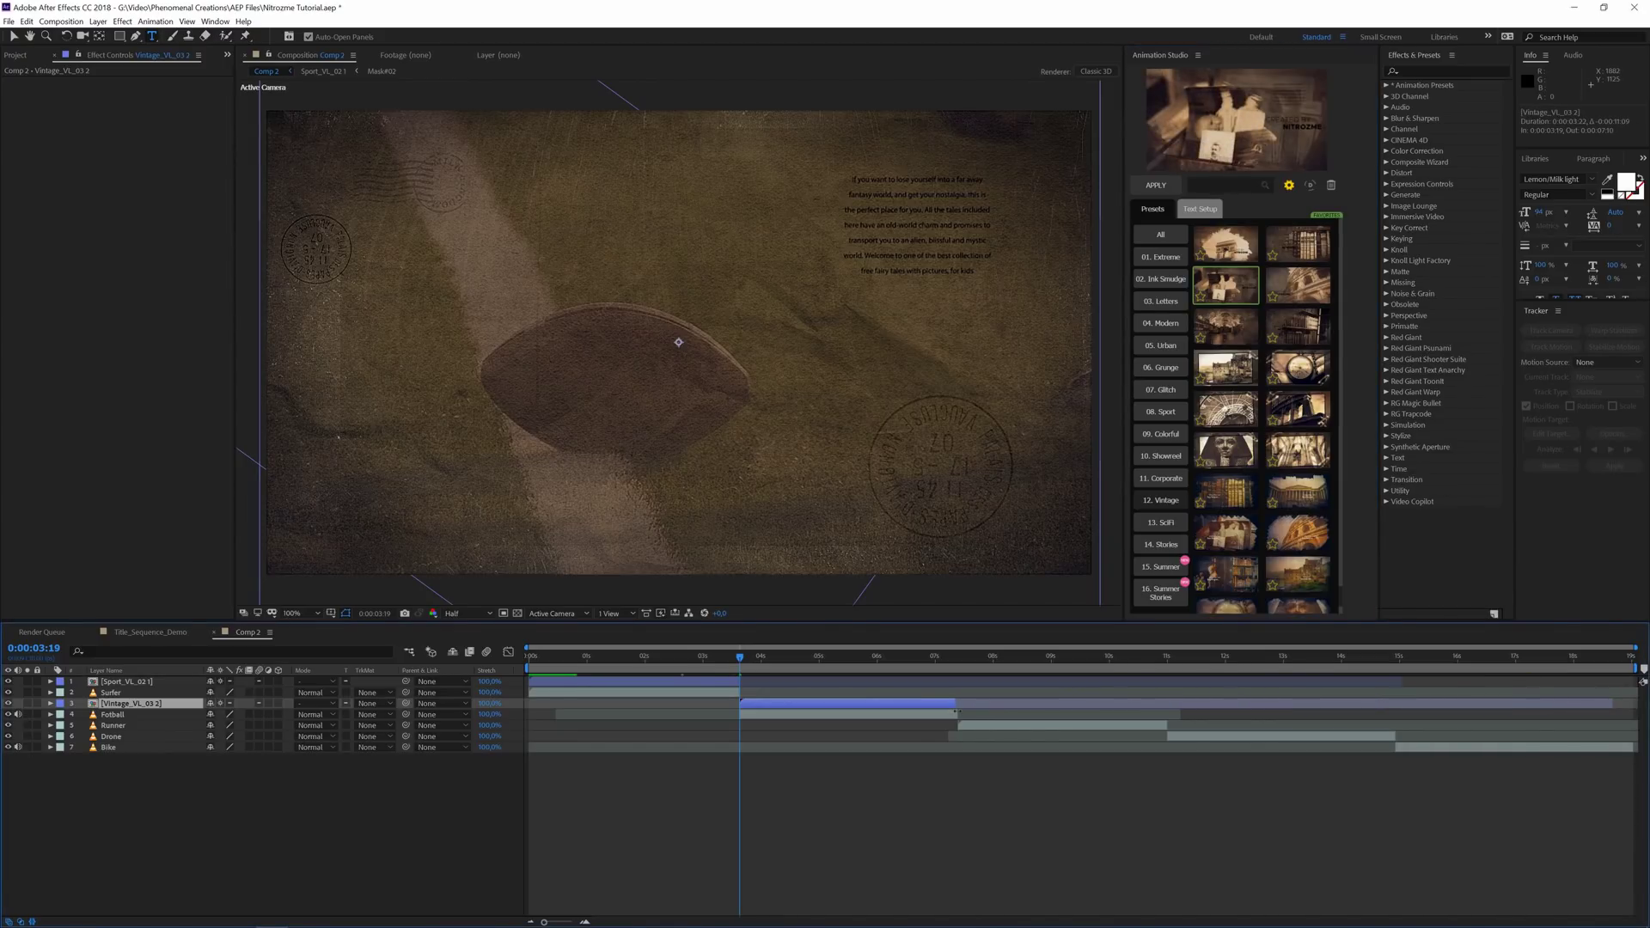
pyautogui.press('space')
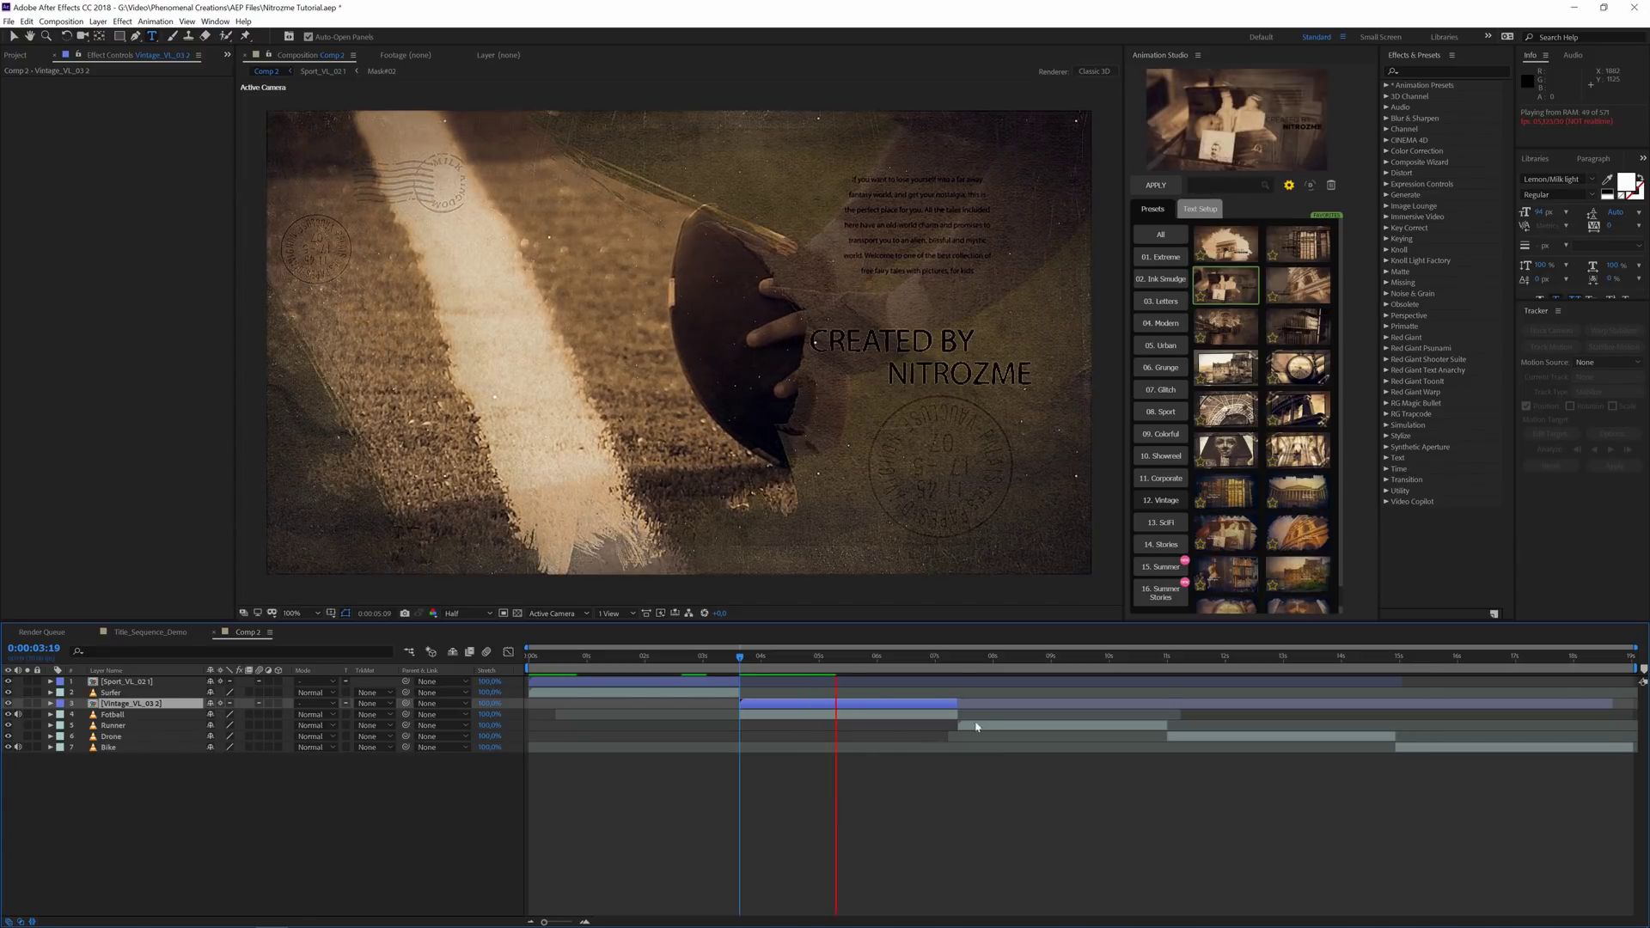
pyautogui.press('space')
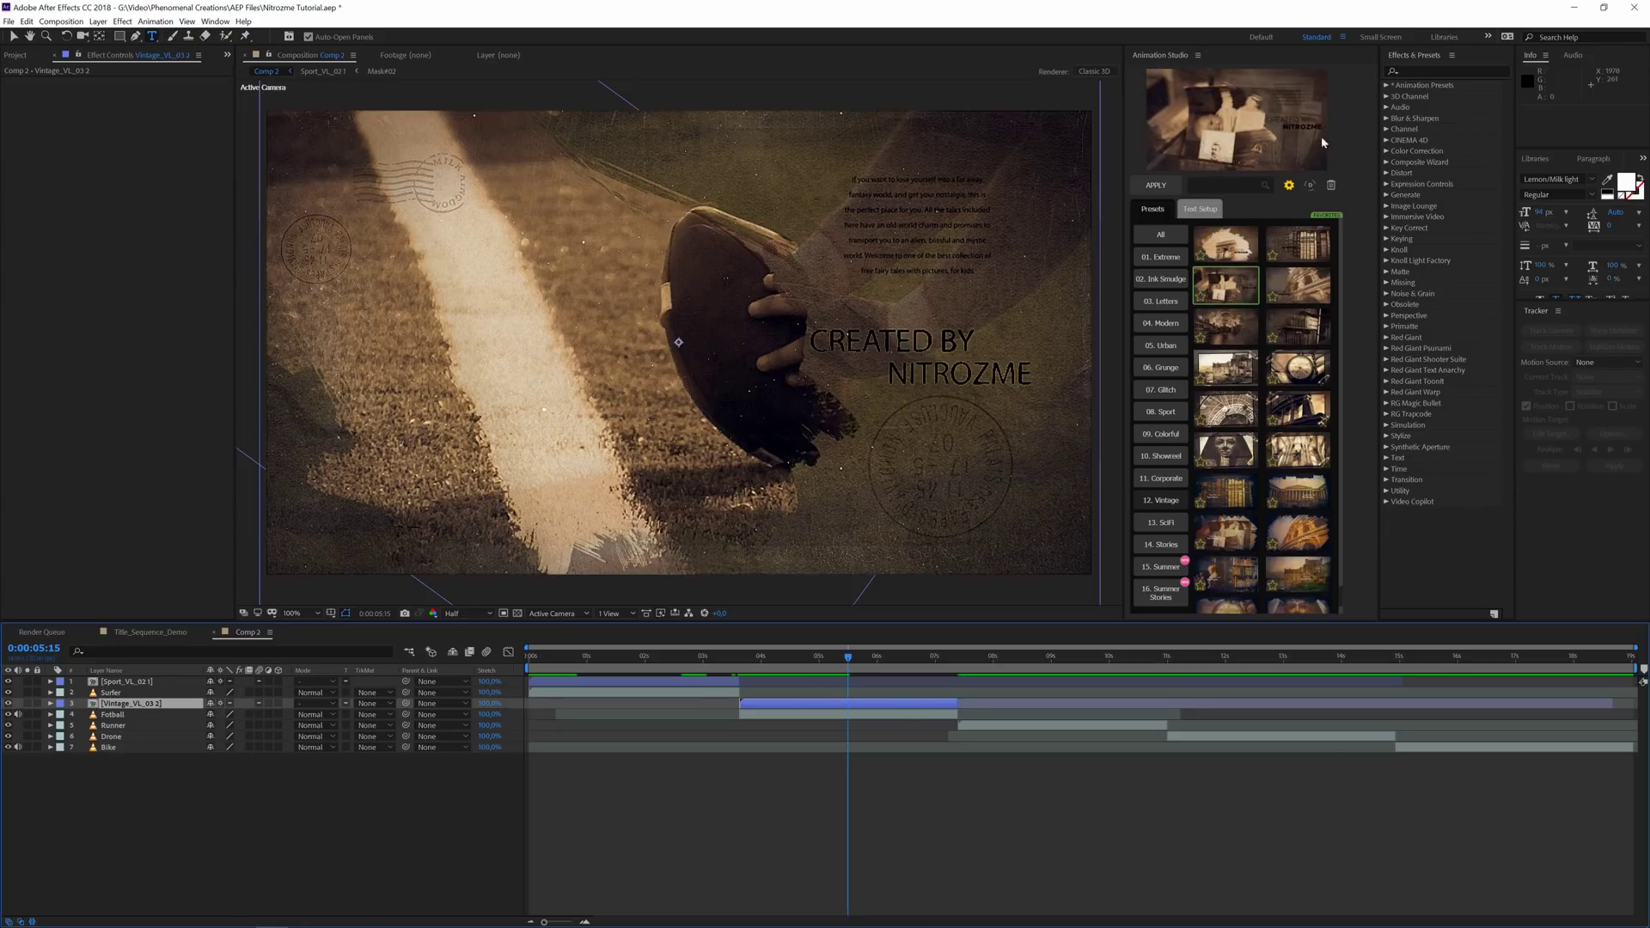
# Replace the vintage title's text with ENDLESS, POSSIBILITIES in Text Setup and apply it.
pyautogui.click(1199, 208)
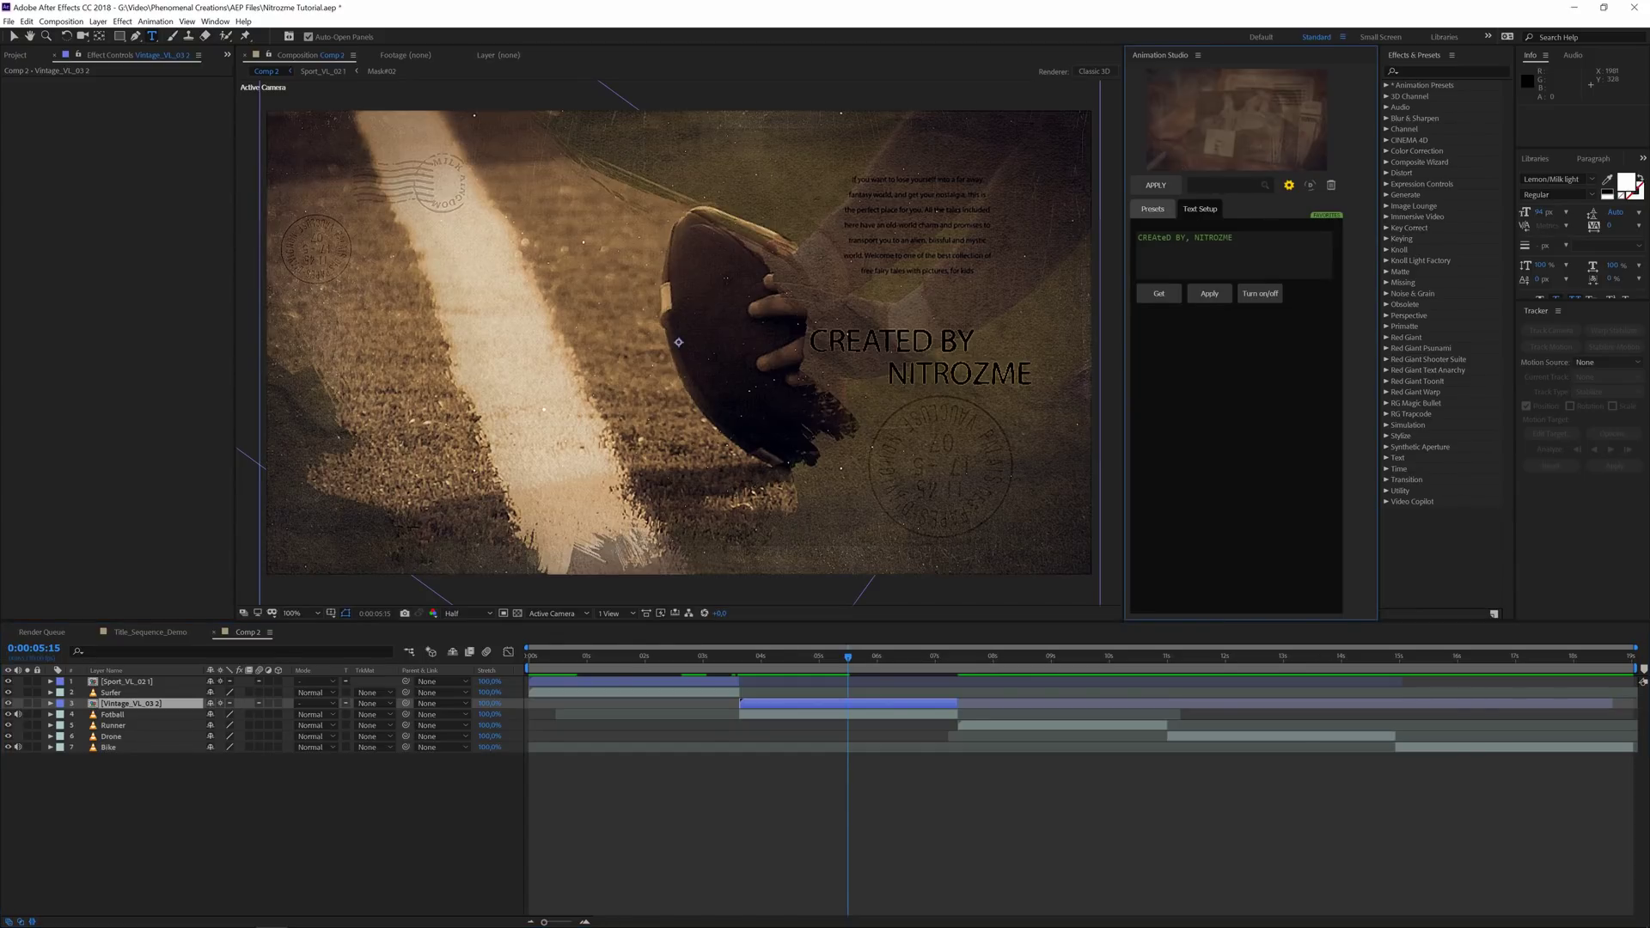
pyautogui.moveTo(1186, 238); pyautogui.dragTo(1131, 252)
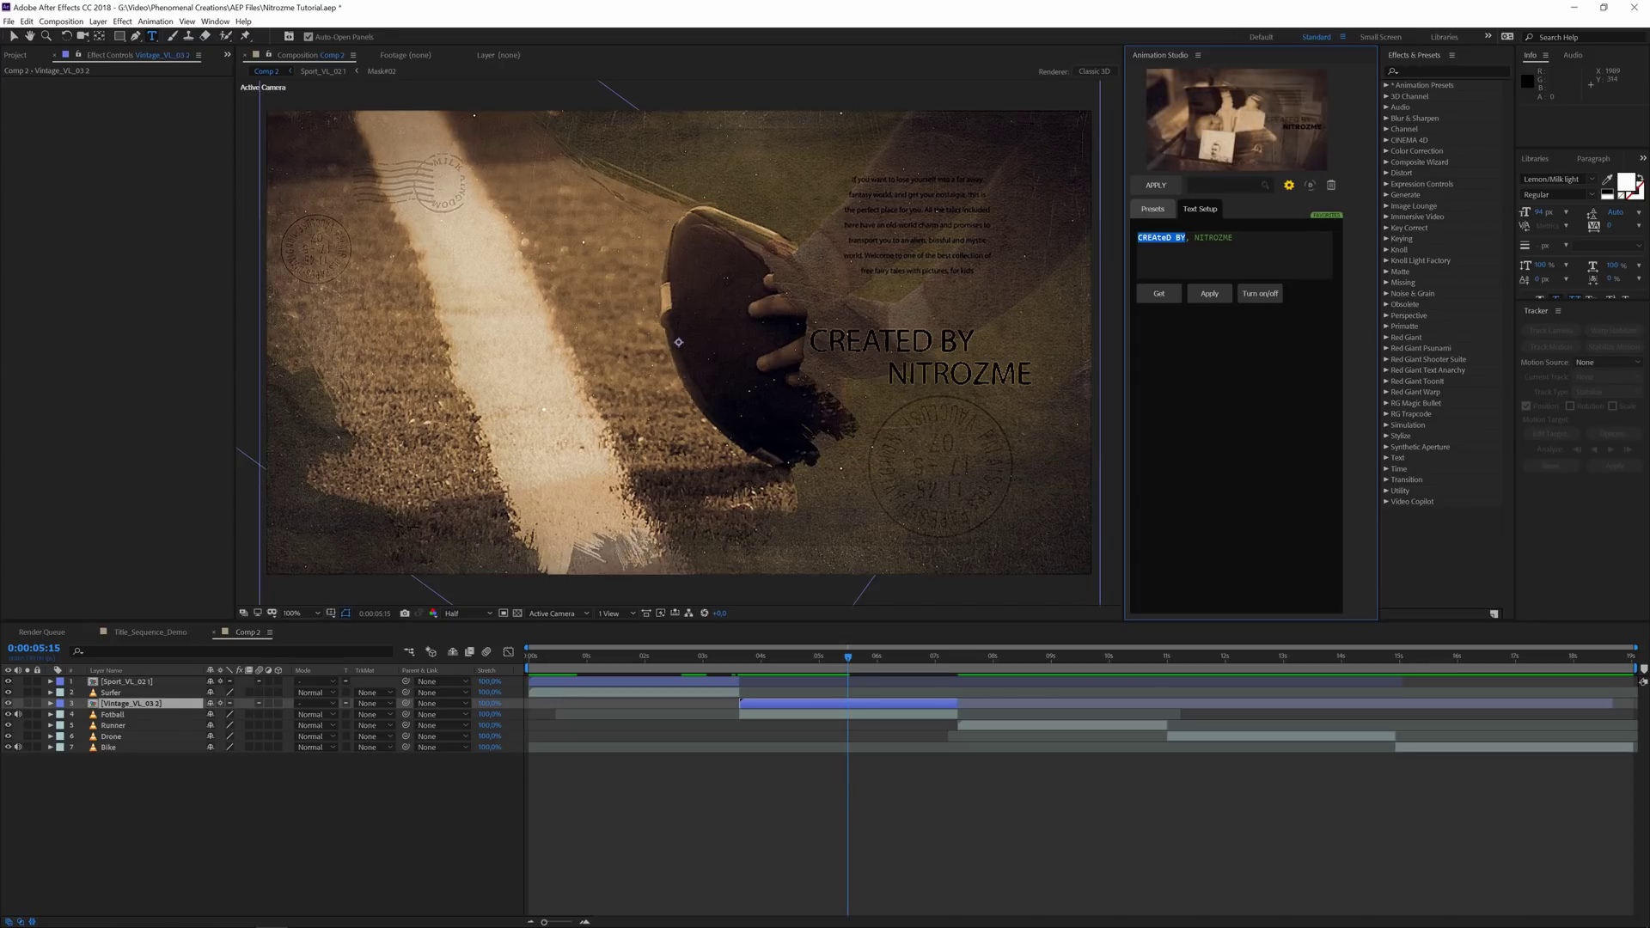
pyautogui.hotkey('ctrl', 'a')
pyautogui.write('ENDLESS, POSSIBILITIES')
pyautogui.click(1209, 293)
# Set the font of the ENDLESS and POSSIBILITIES text layers in the vintage title's composition to LemonMilk Regular Italic.
pyautogui.click(132, 693)
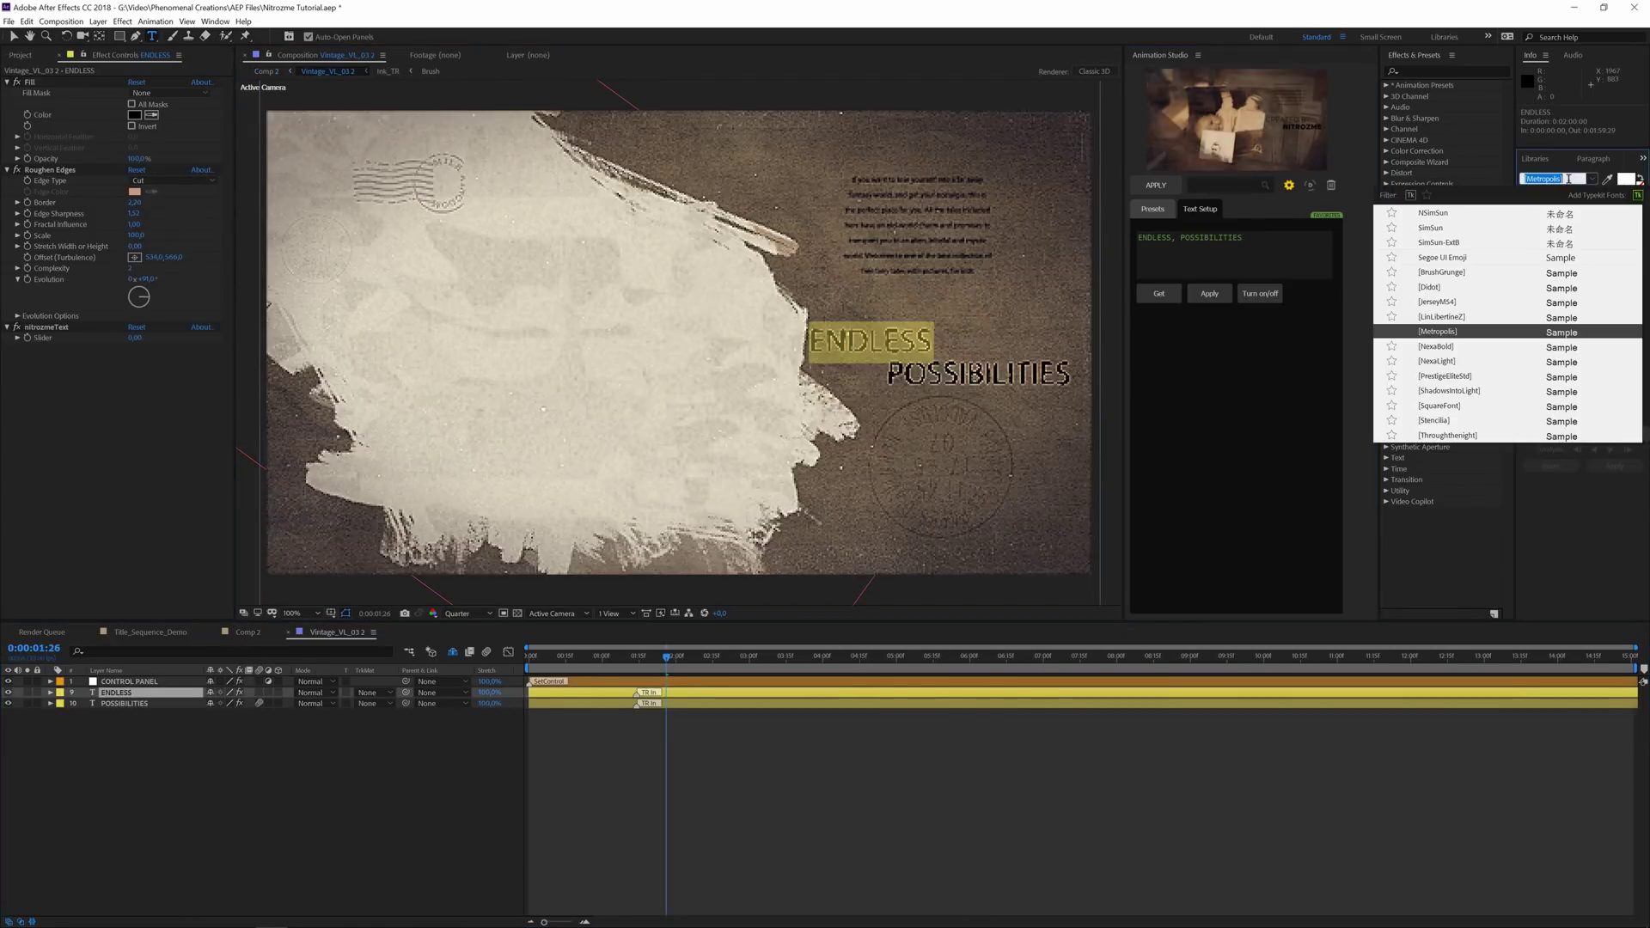
pyautogui.click(151, 704)
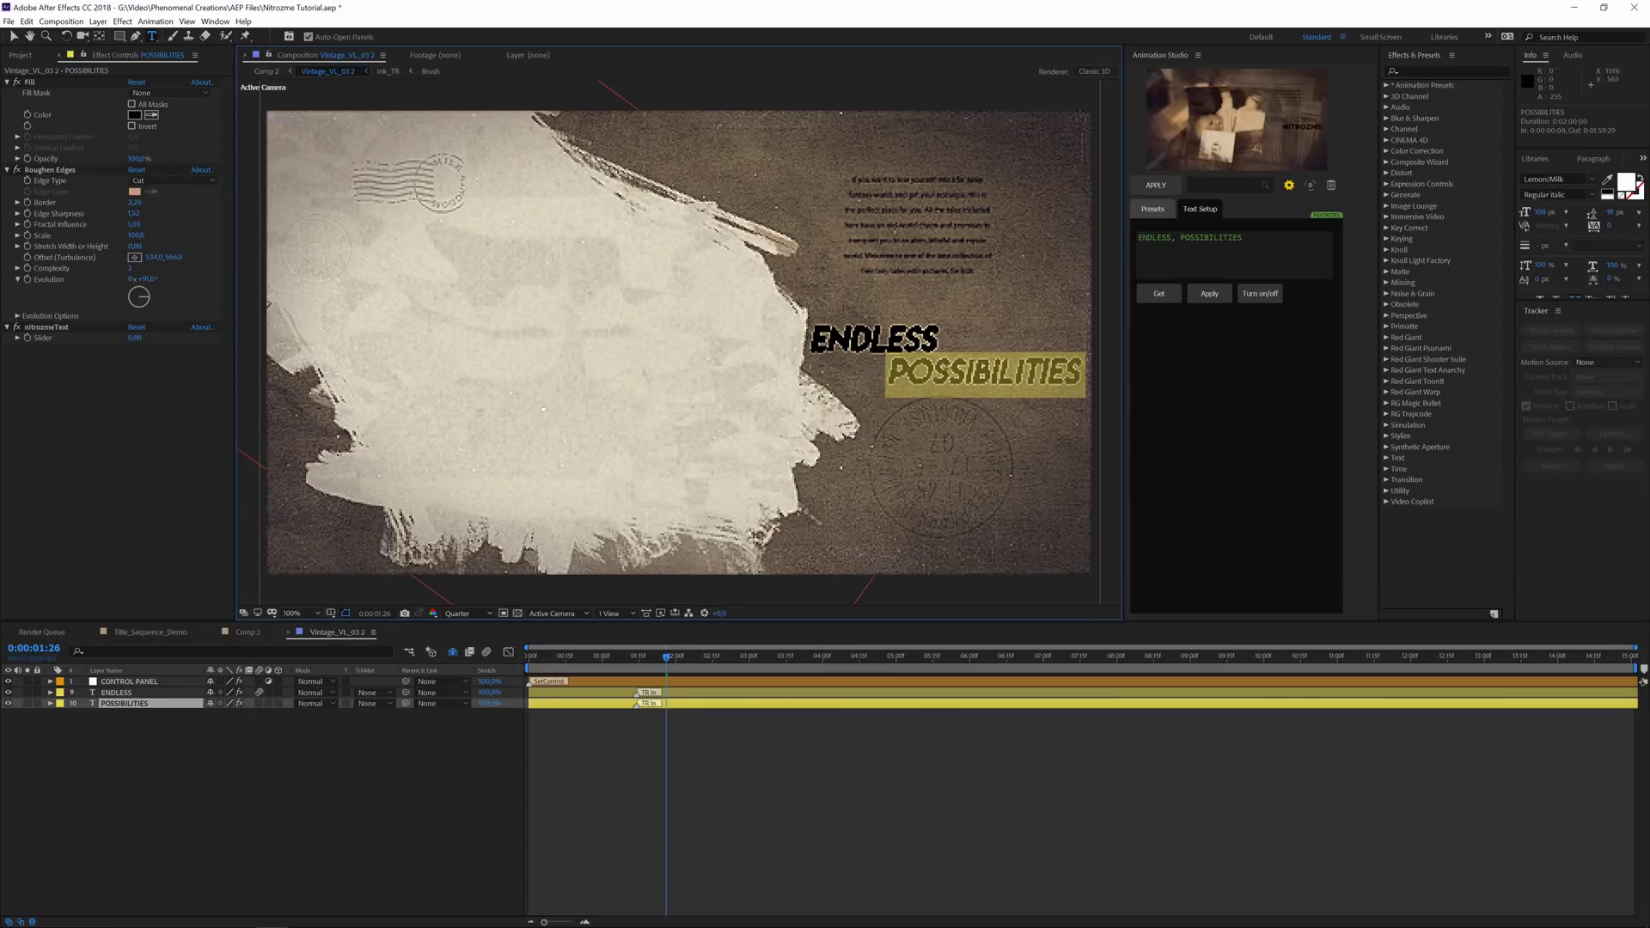
# Try to colour the POSSIBILITIES text red through its text colour and its Fill effect's colour.
pyautogui.click(1626, 184)
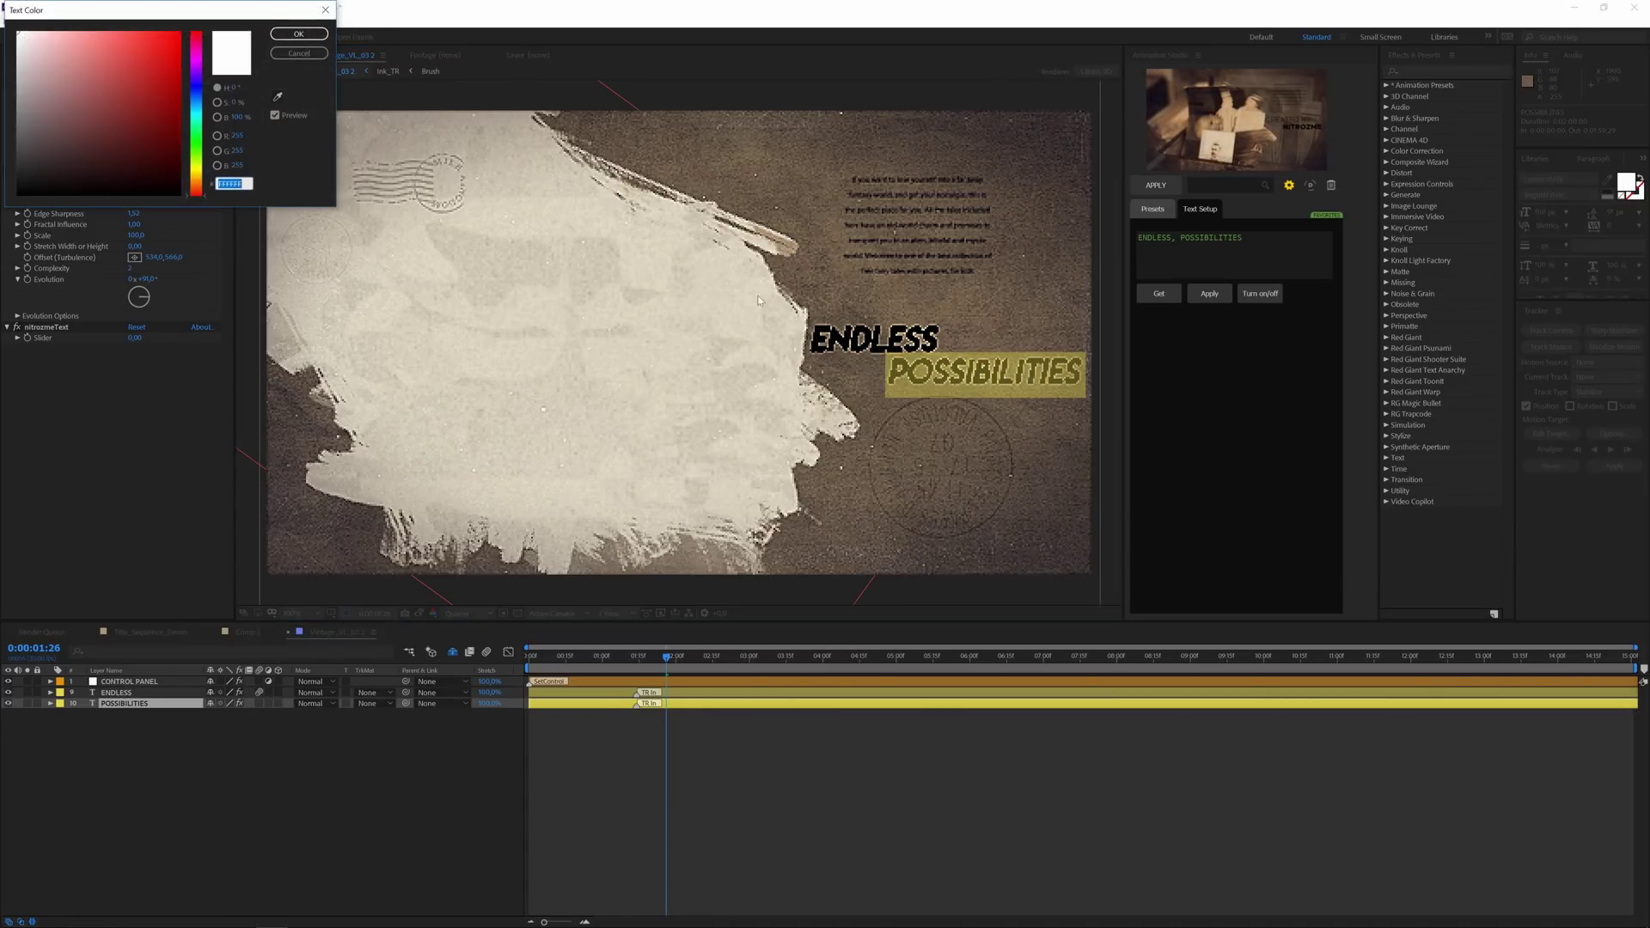
pyautogui.click(136, 122)
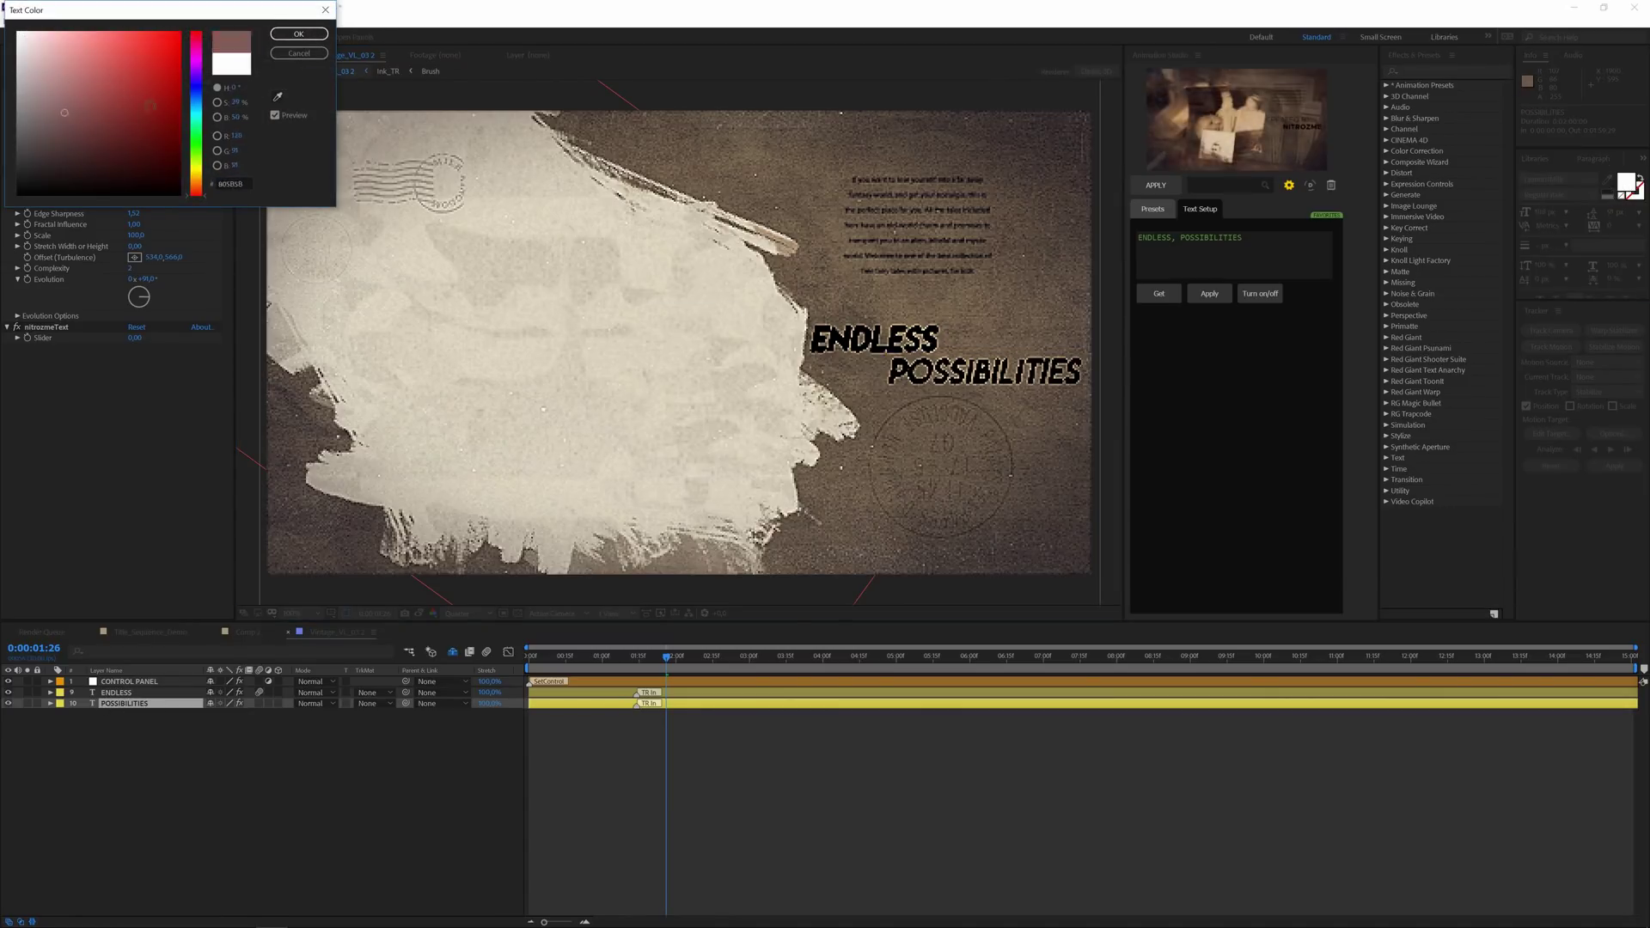
pyautogui.click(299, 34)
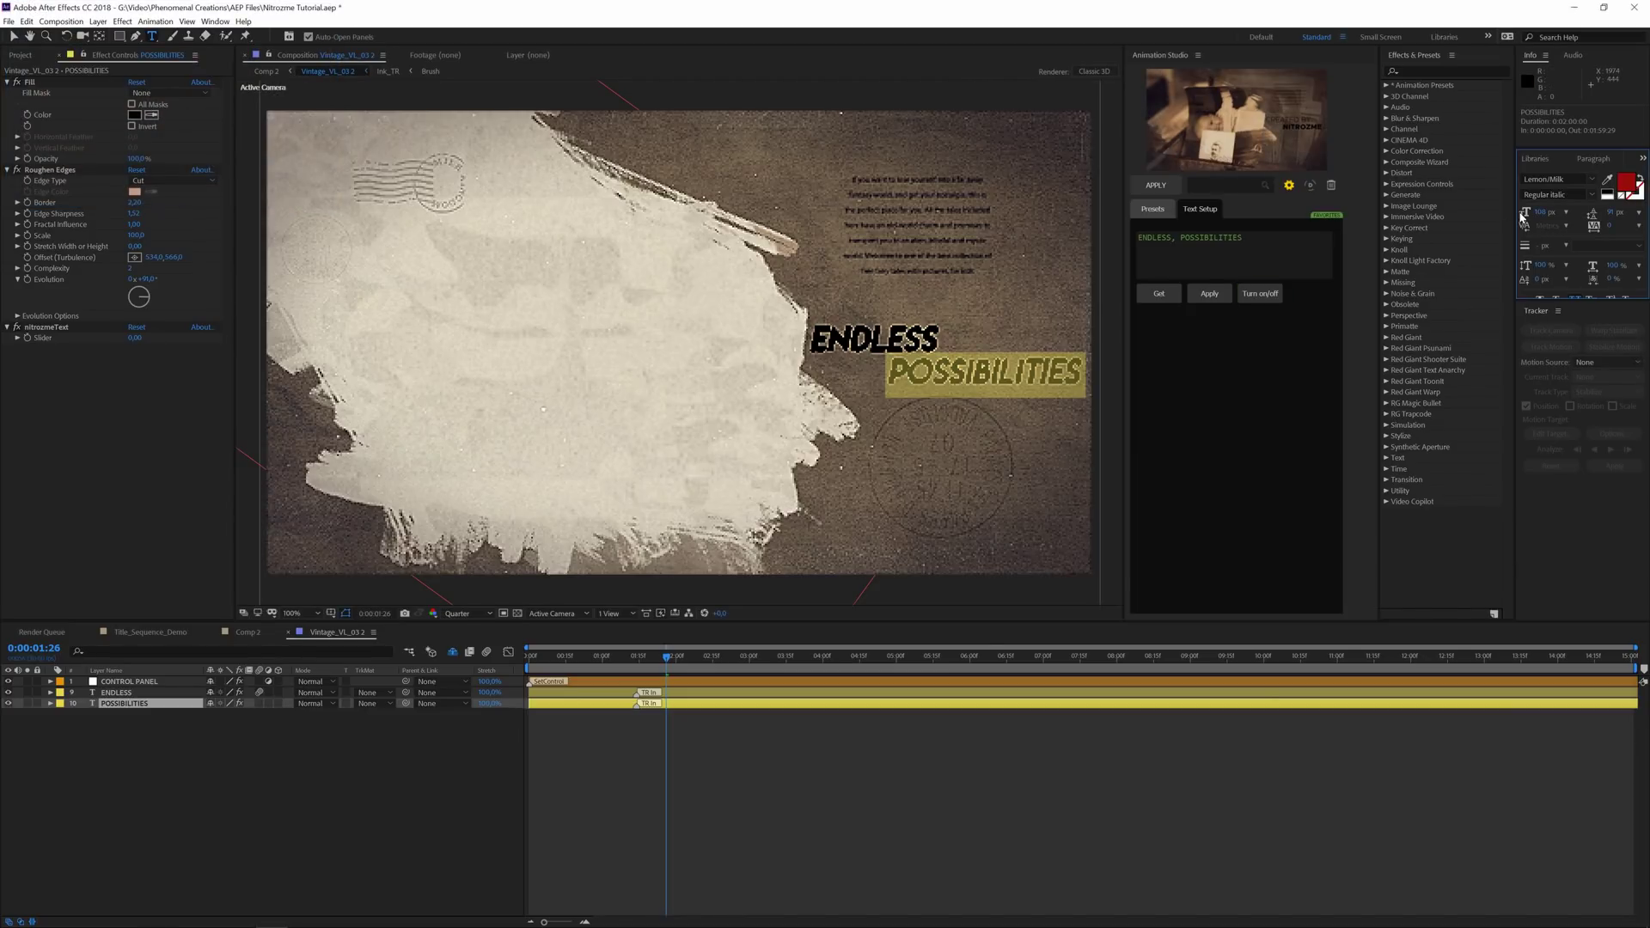
pyautogui.click(128, 682)
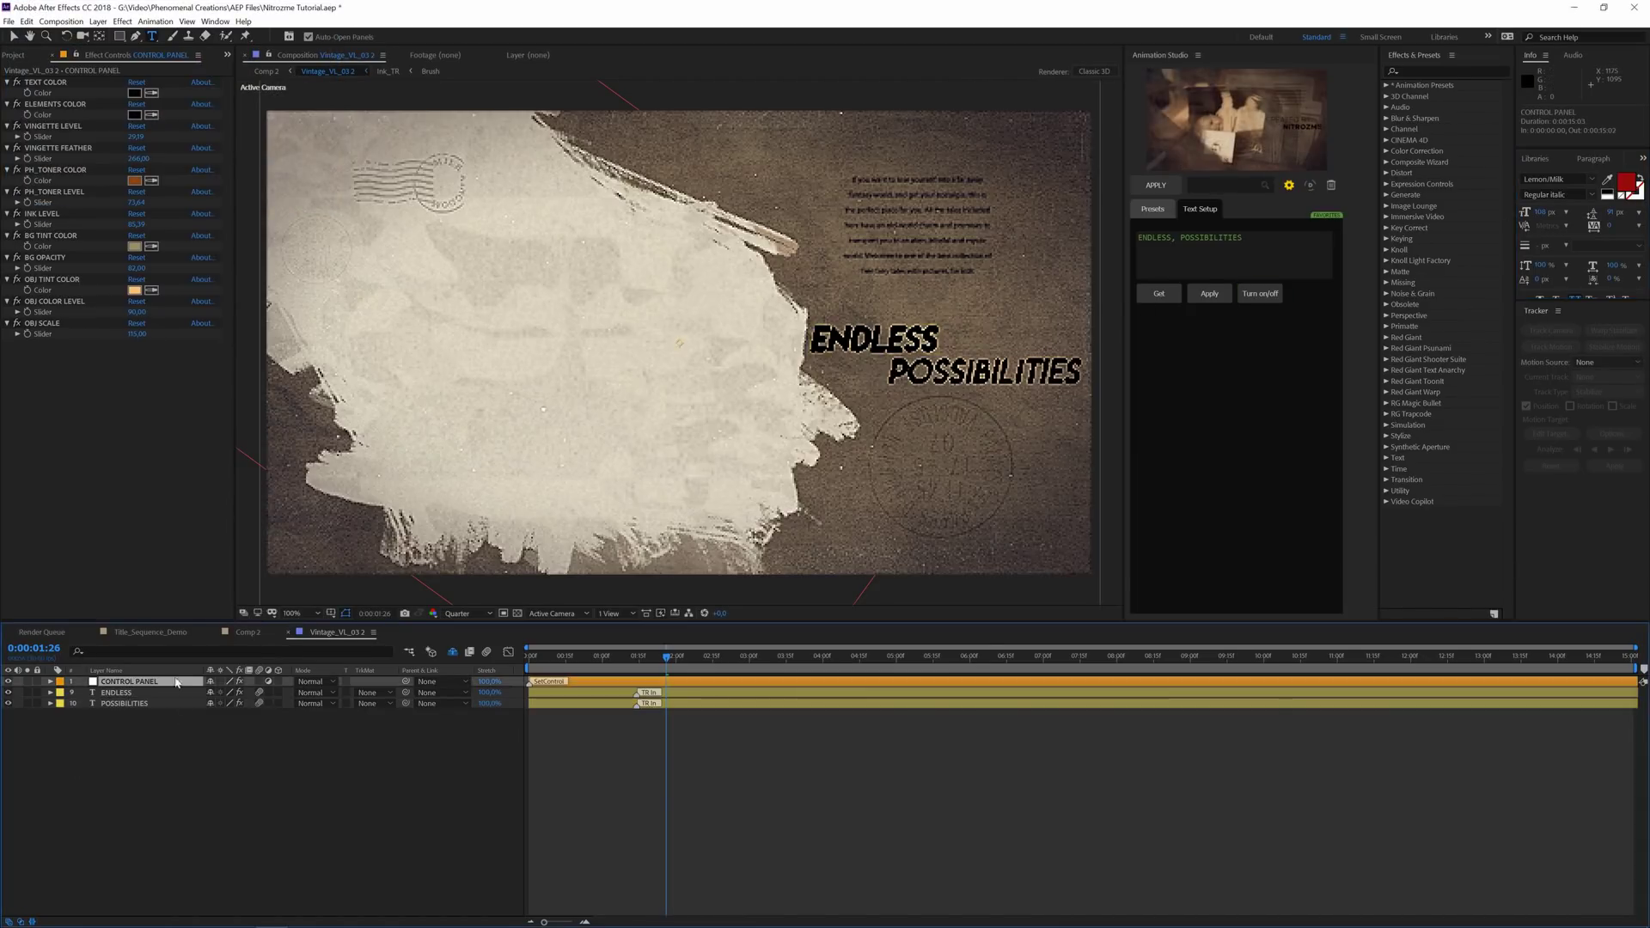
pyautogui.click(175, 700)
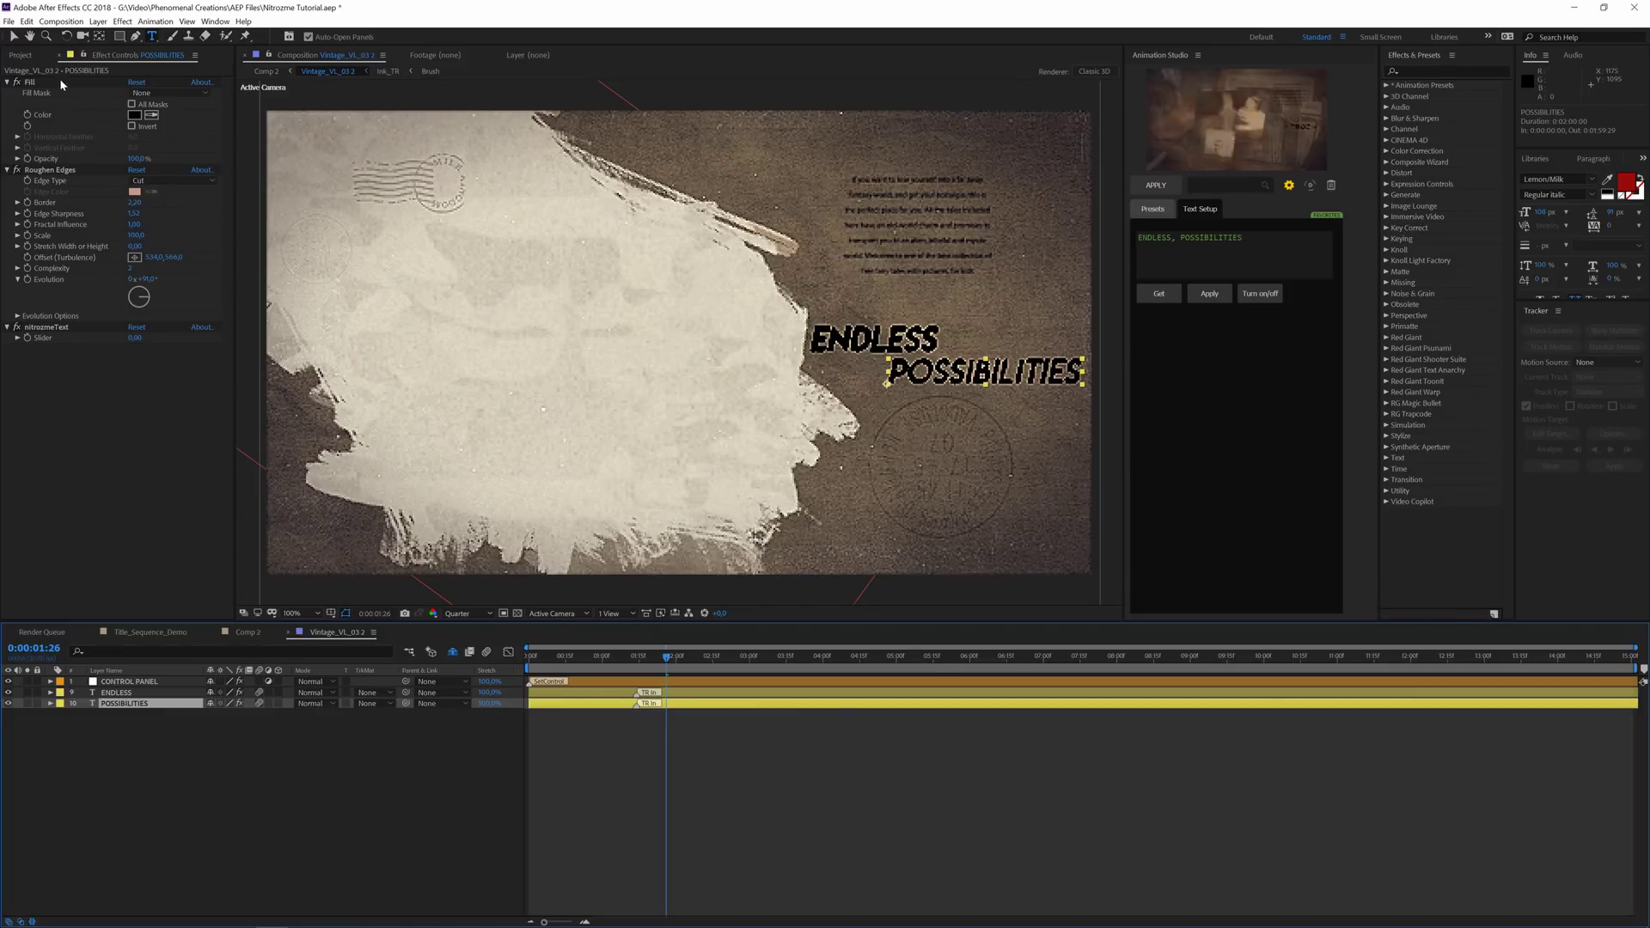
pyautogui.click(134, 114)
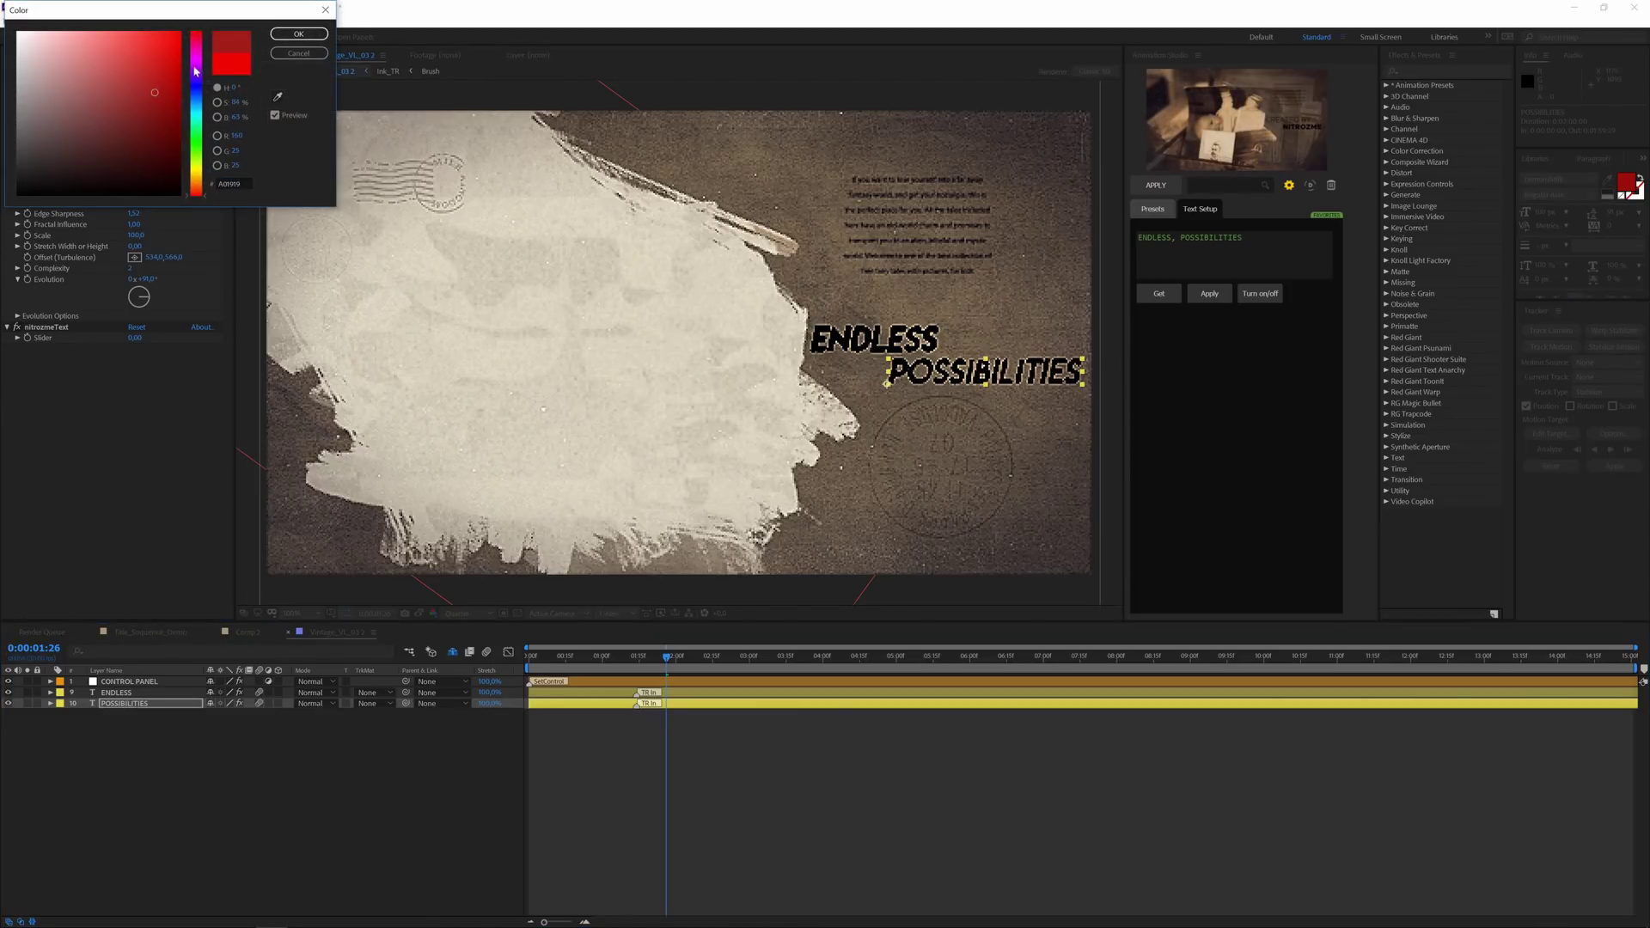
pyautogui.click(298, 34)
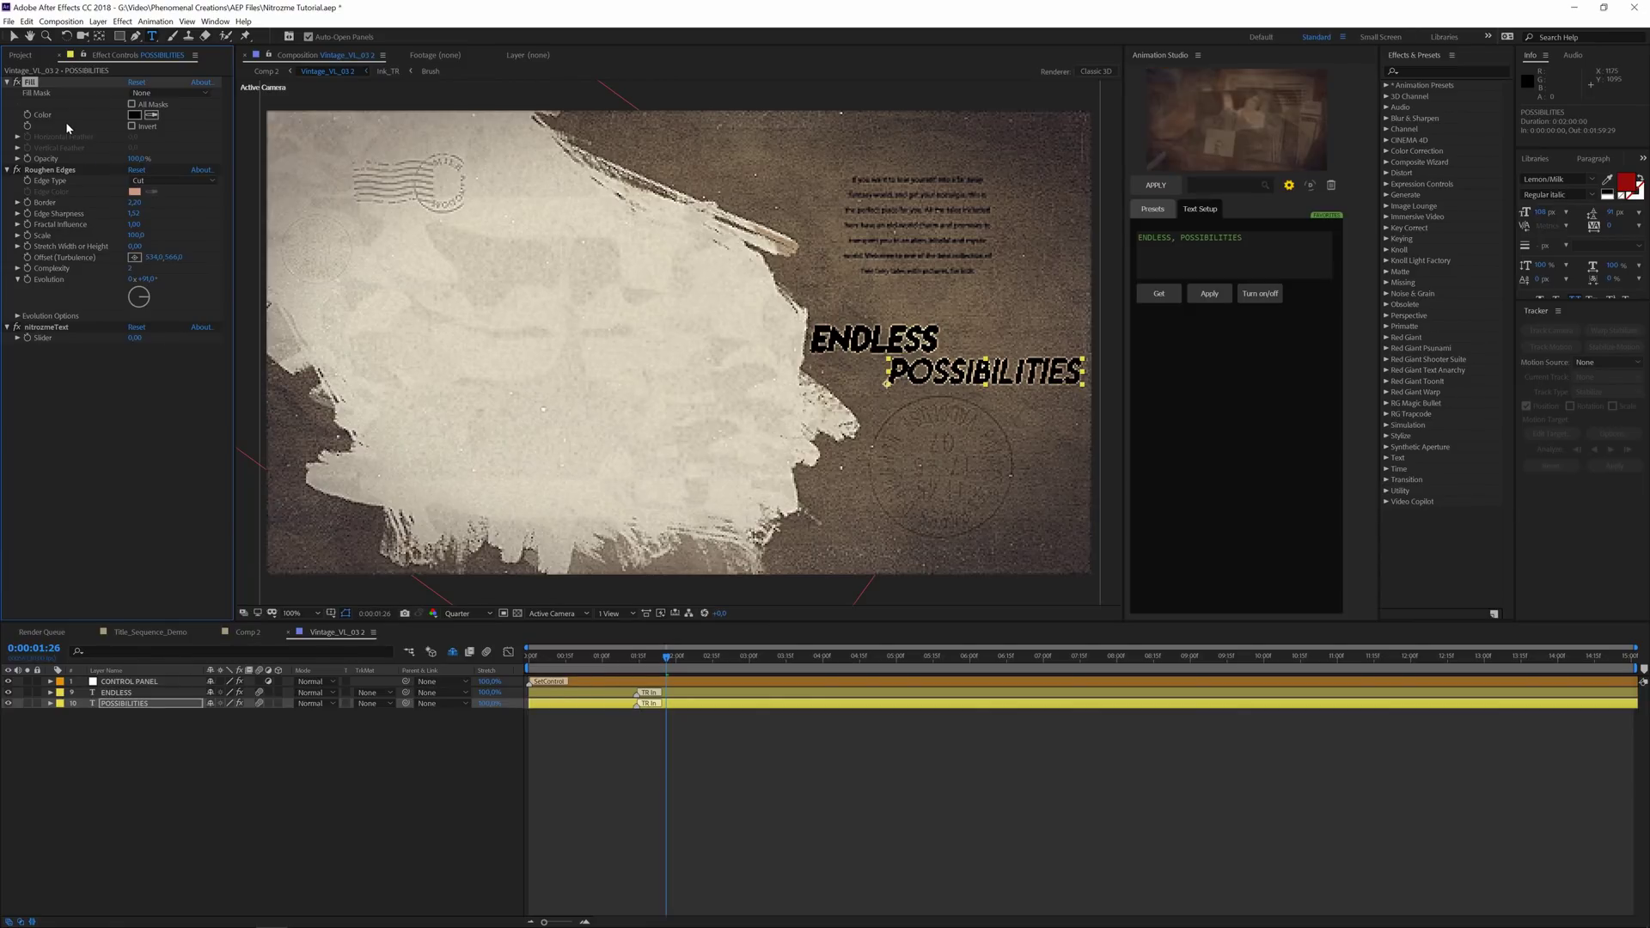
# Turn off the Fill effect on the POSSIBILITIES layer and set its text colour to white FFFFFF.
pyautogui.click(17, 82)
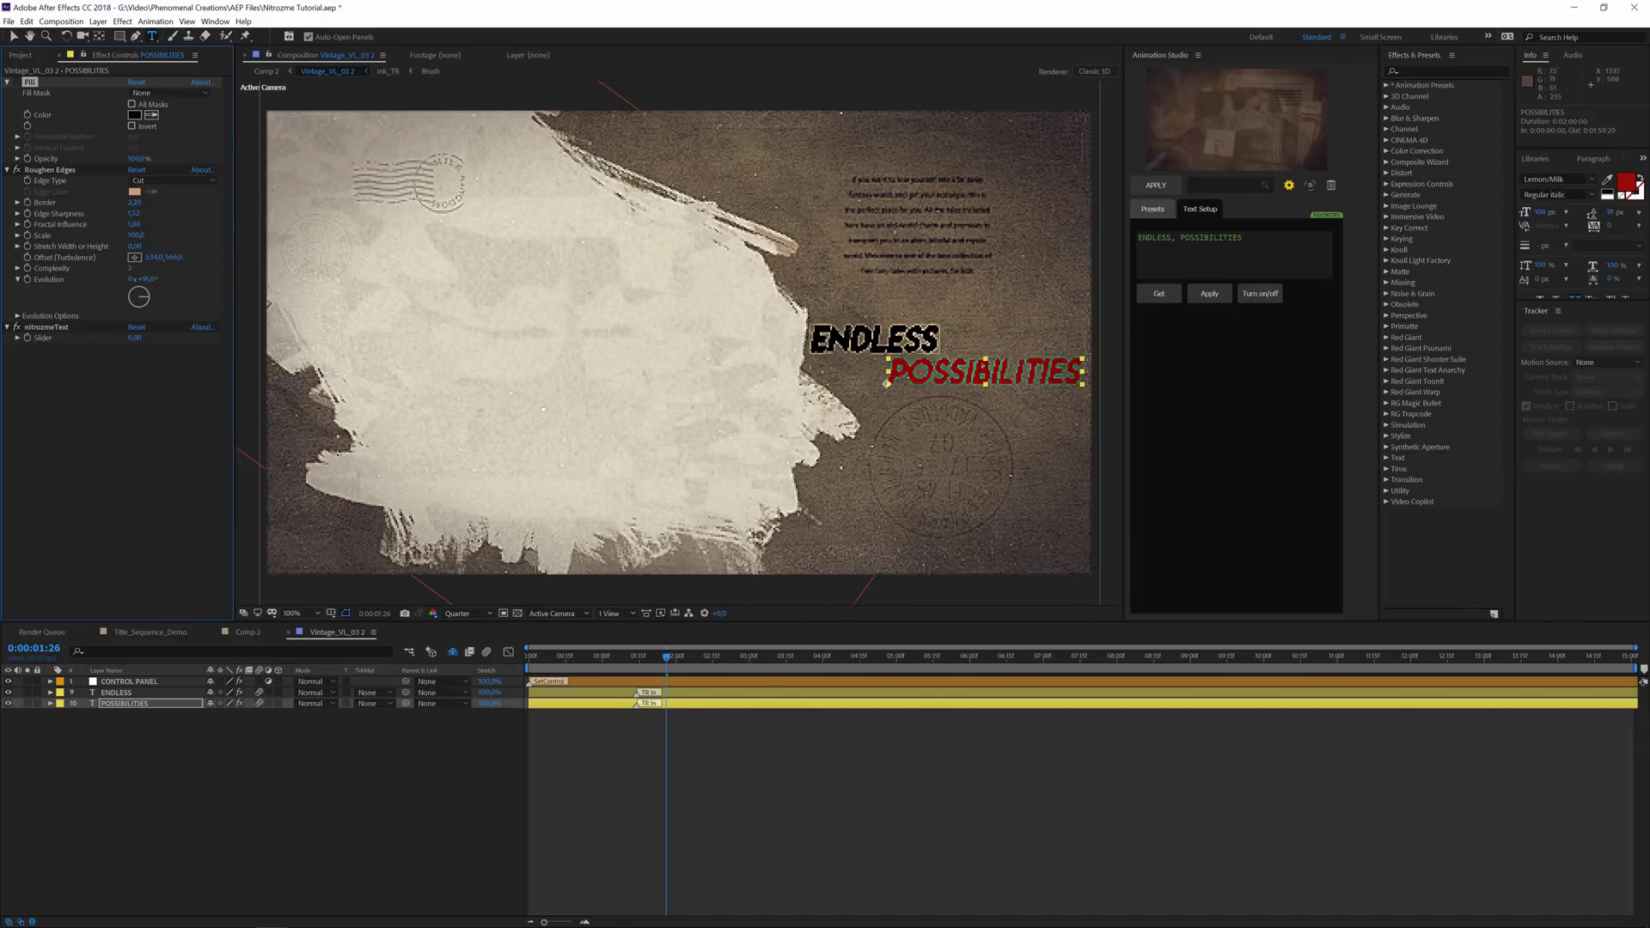
pyautogui.click(1623, 183)
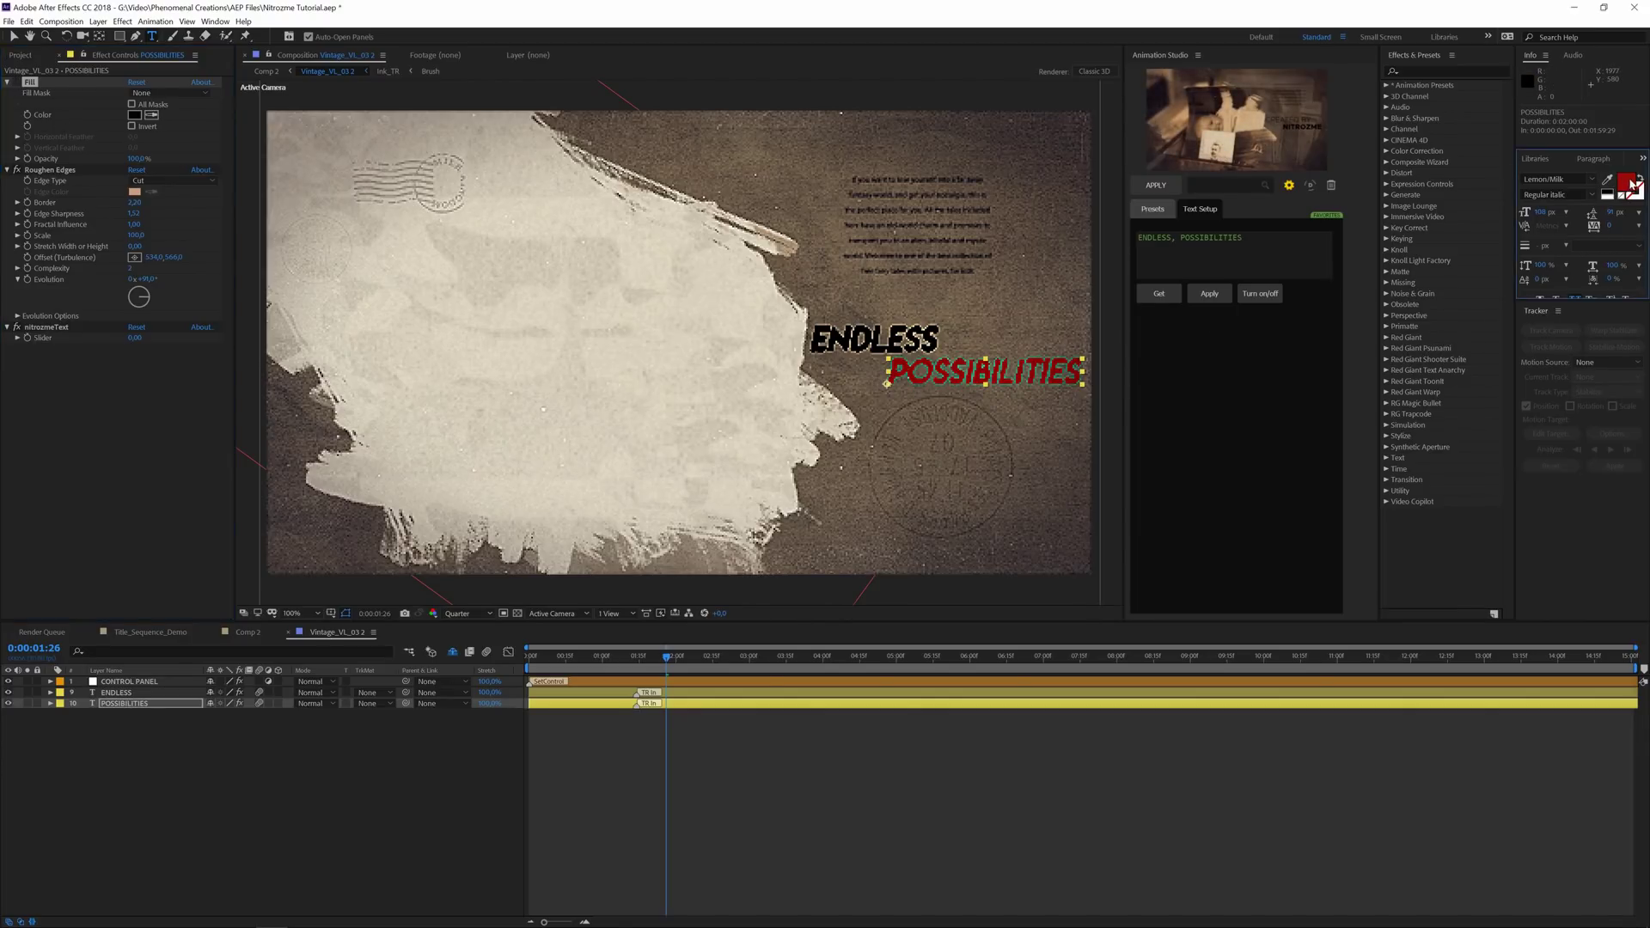
pyautogui.moveTo(42, 108); pyautogui.dragTo(17, 31)
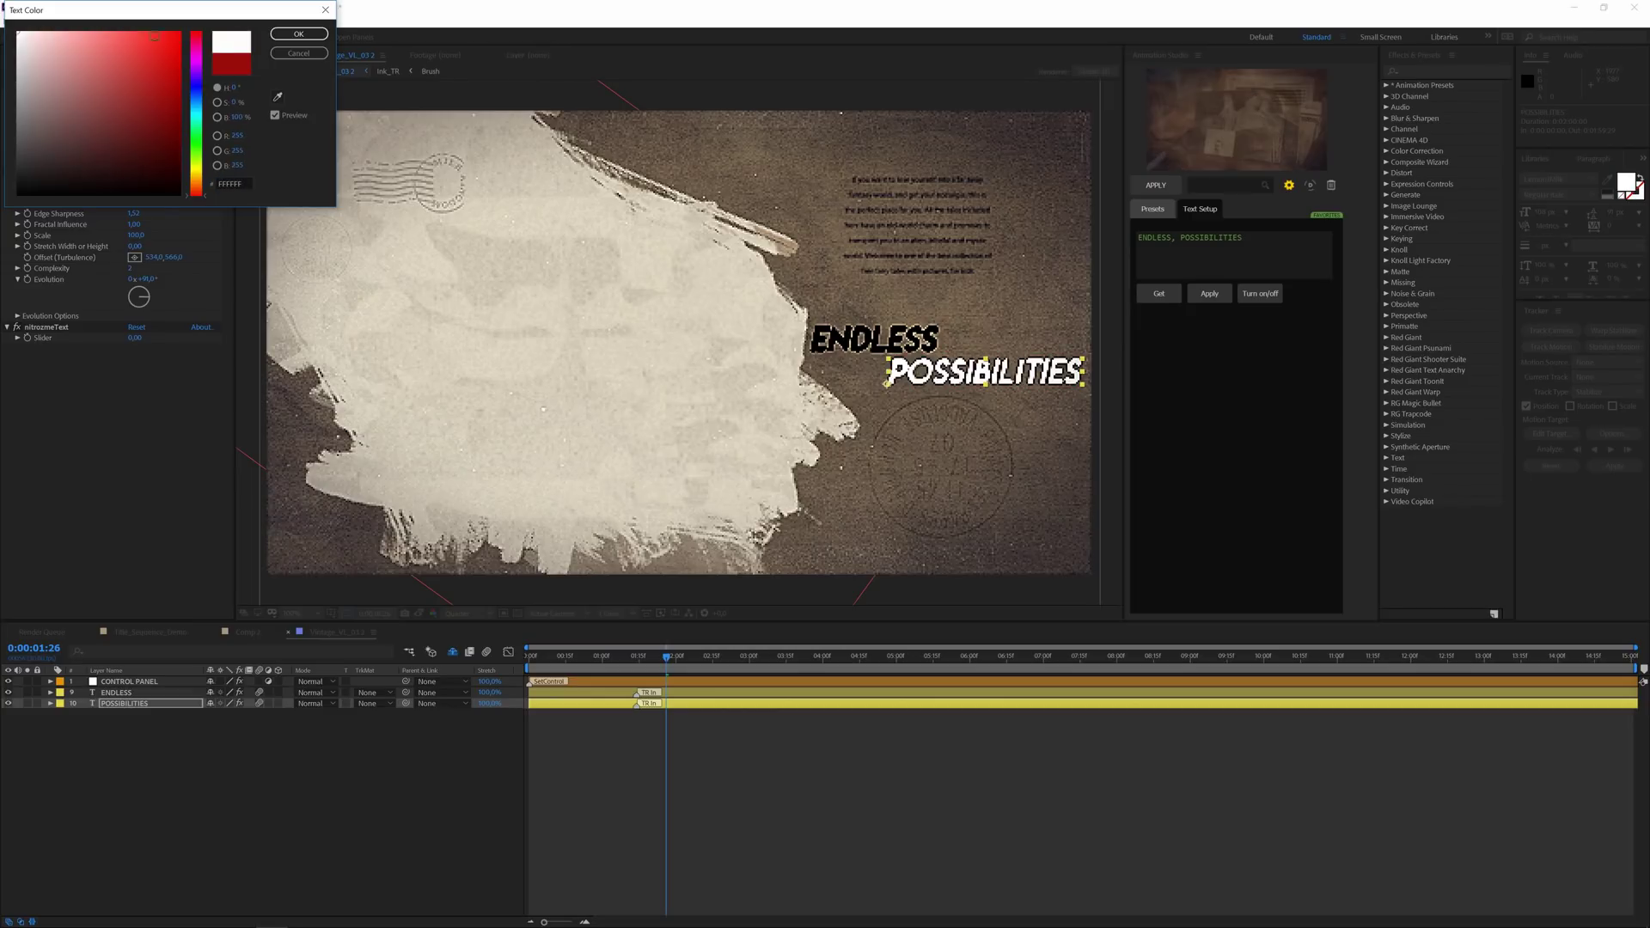
pyautogui.click(299, 33)
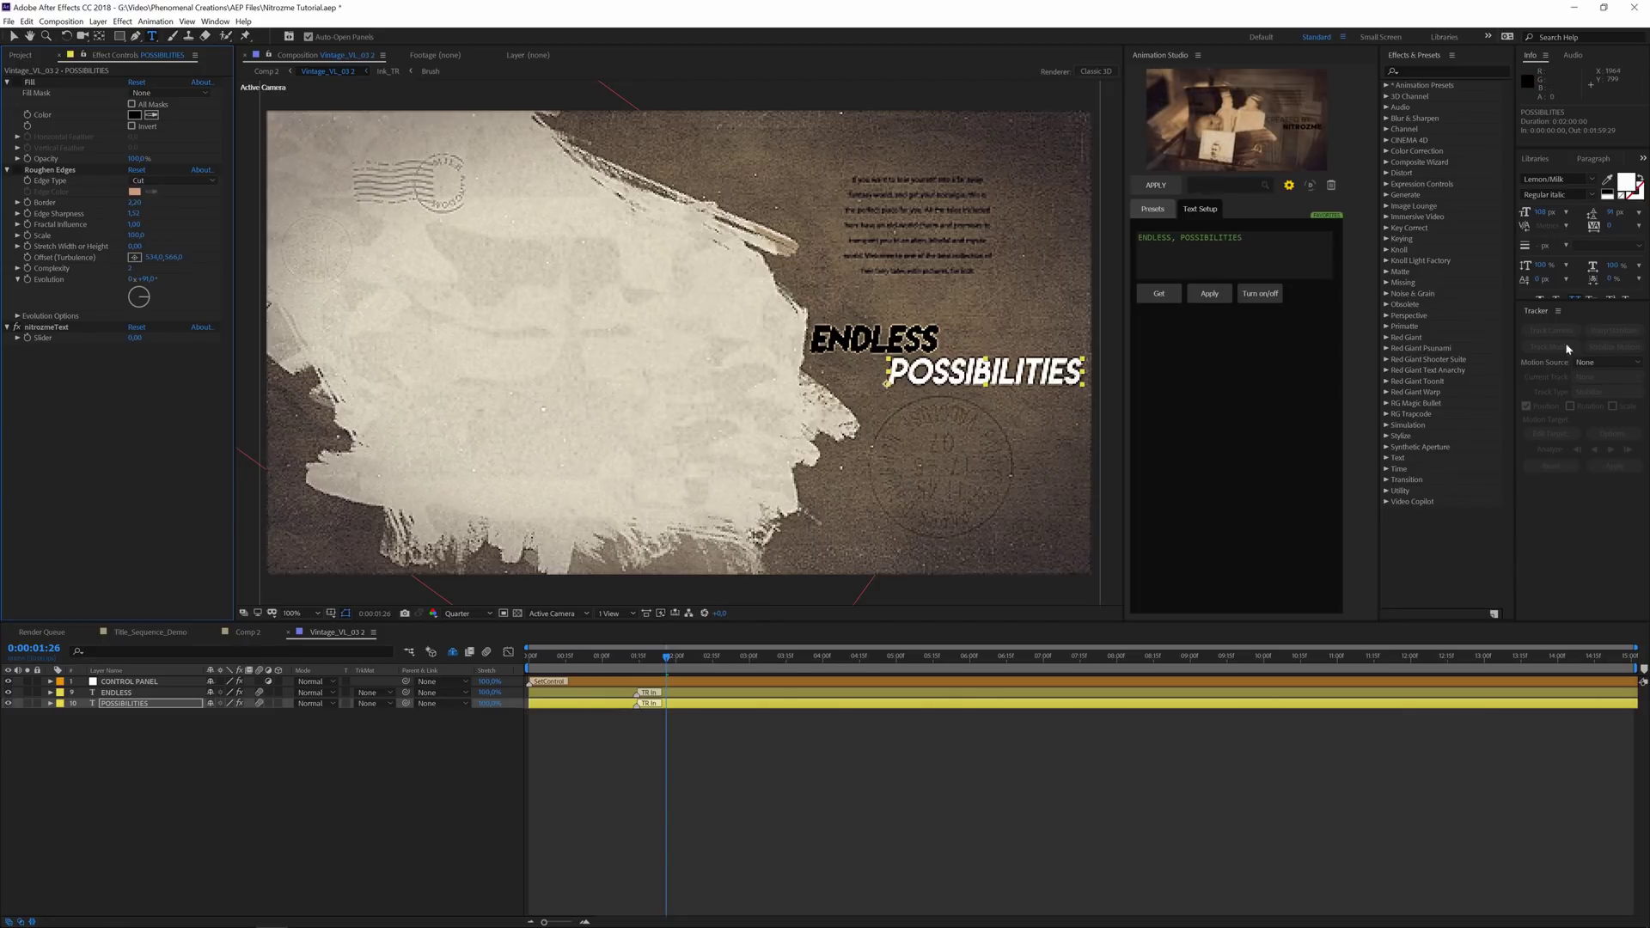
pyautogui.moveTo(1599, 300); pyautogui.dragTo(1599, 345)
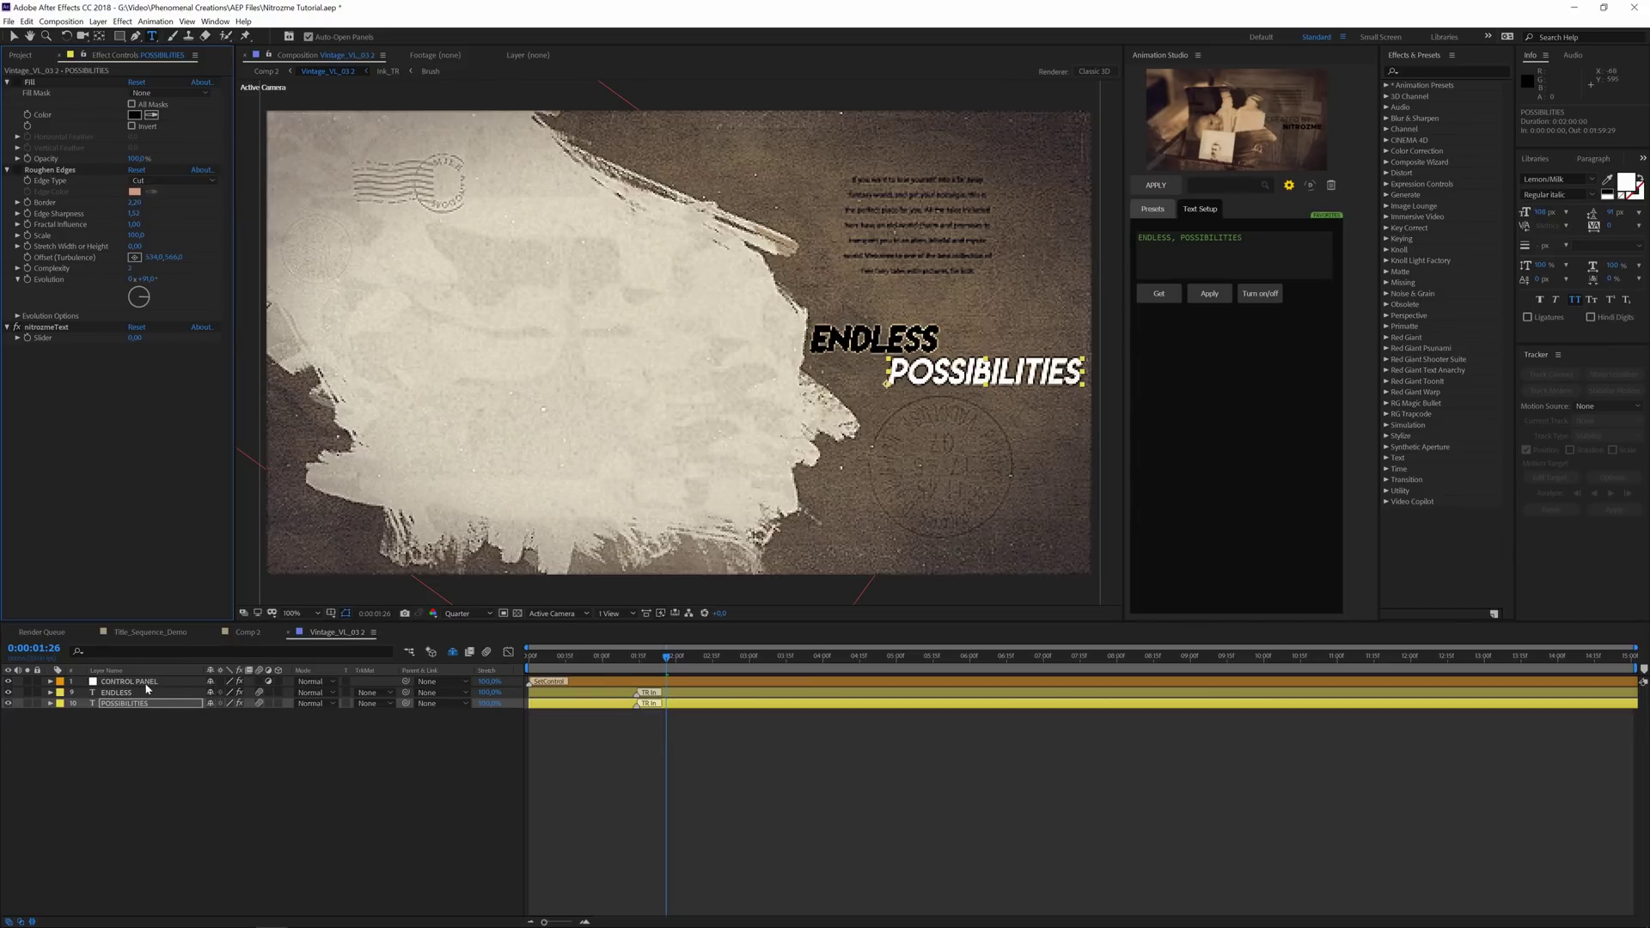
# Set the composition preview resolution to Half after trying Full.
pyautogui.click(457, 614)
pyautogui.click(464, 627)
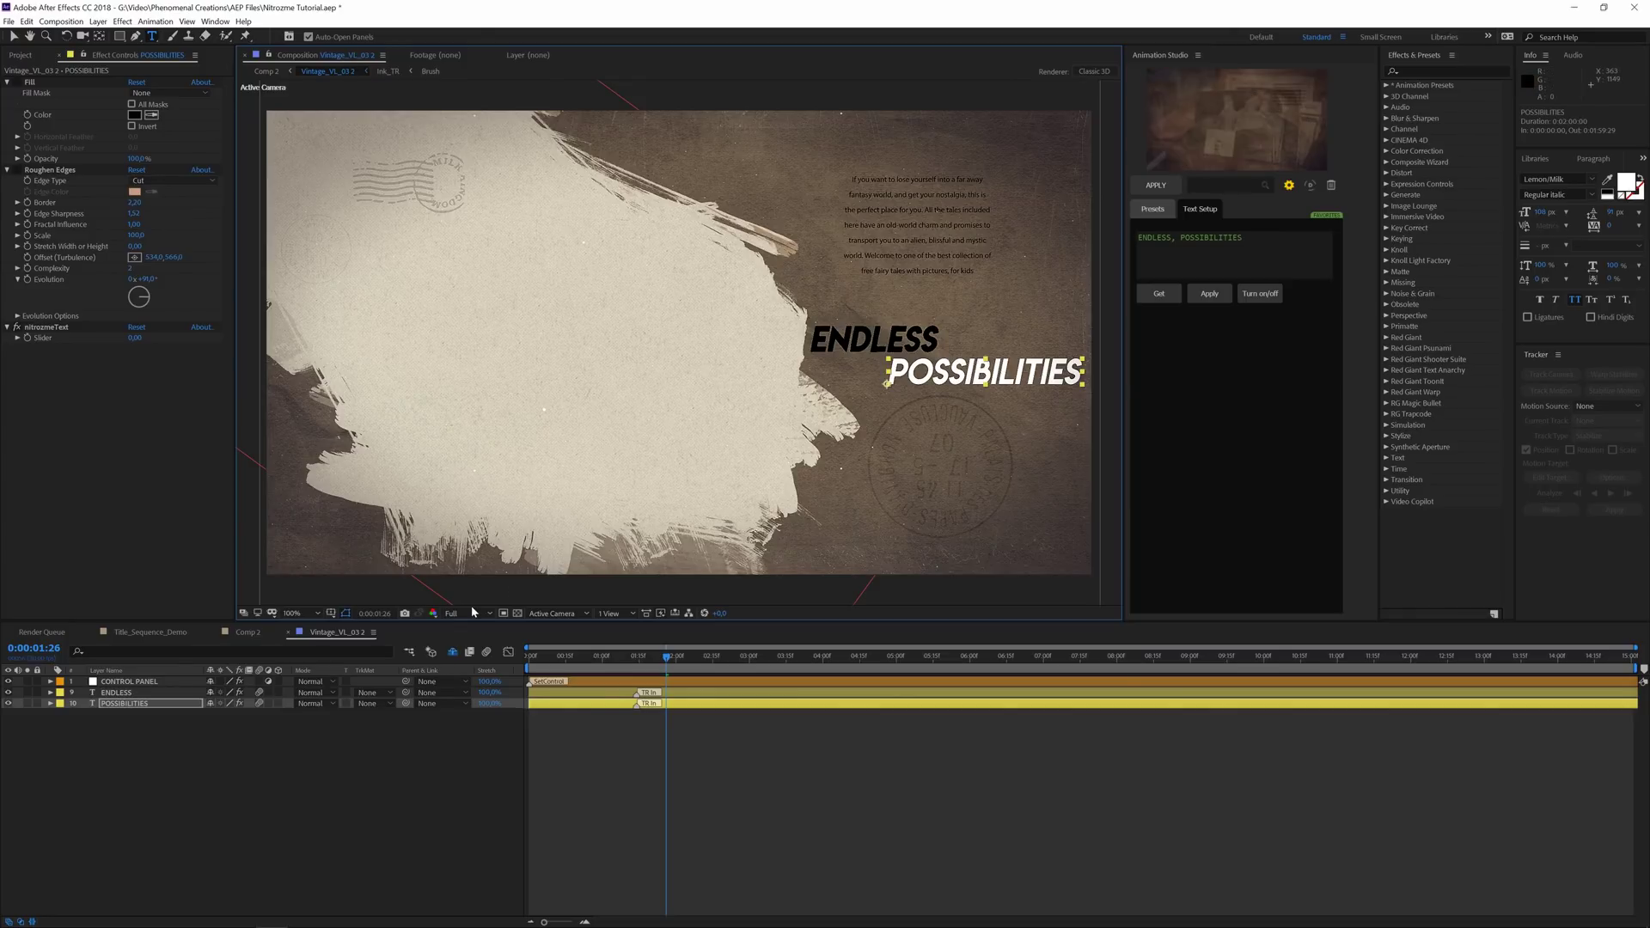
pyautogui.click(472, 612)
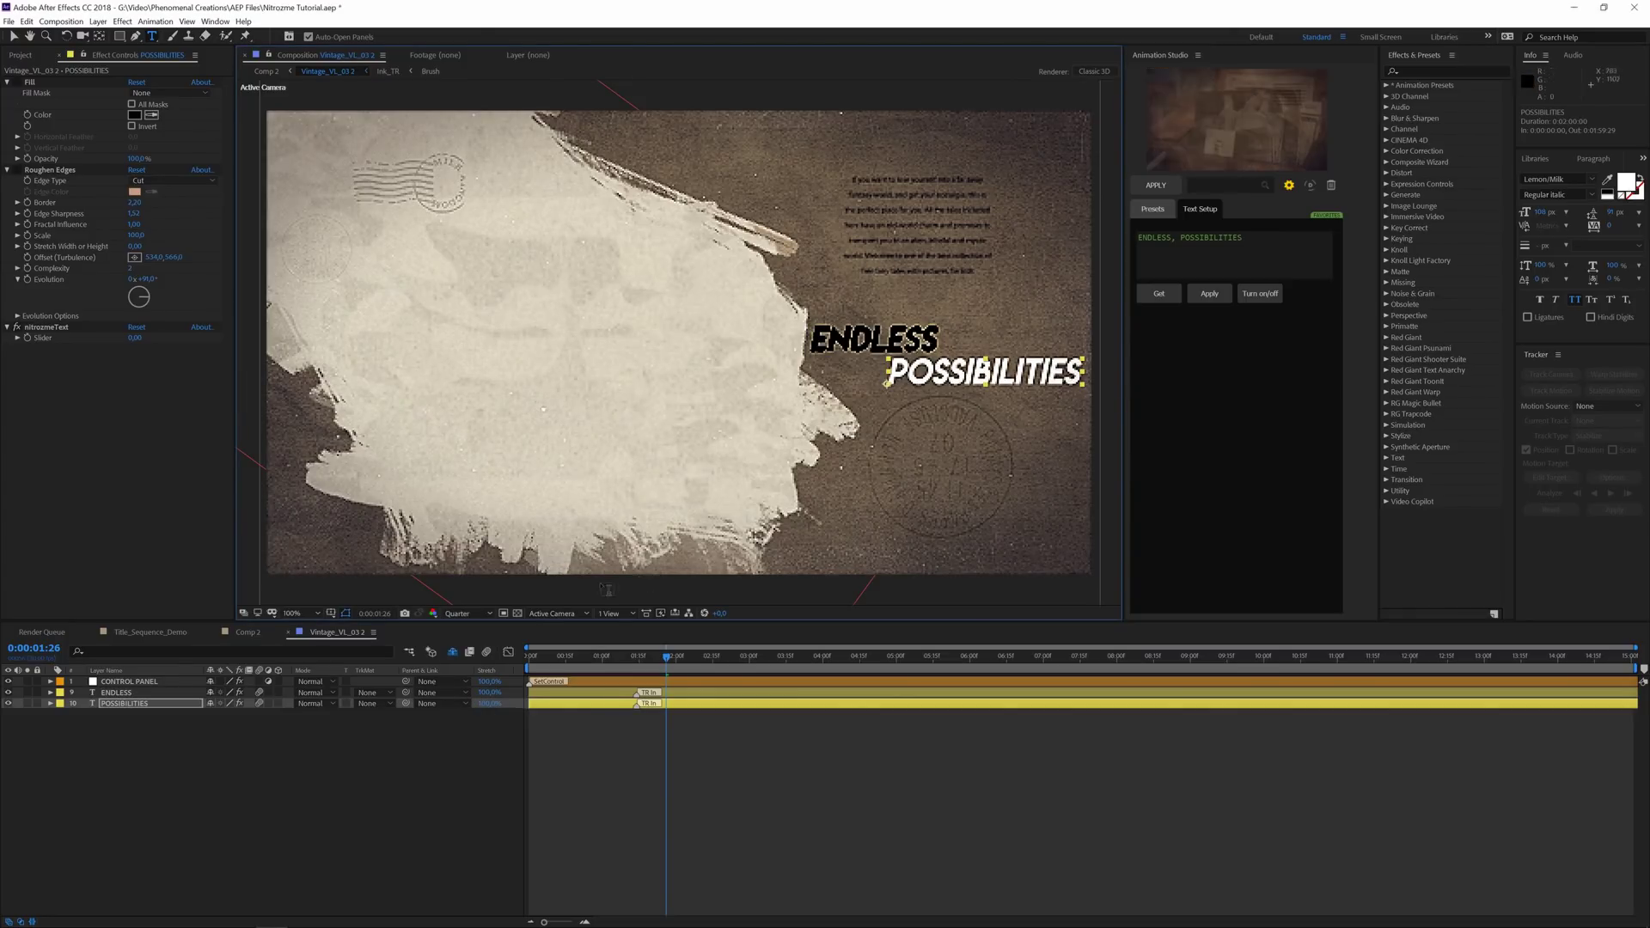
pyautogui.hotkey('ctrl', 'shift', 'j')
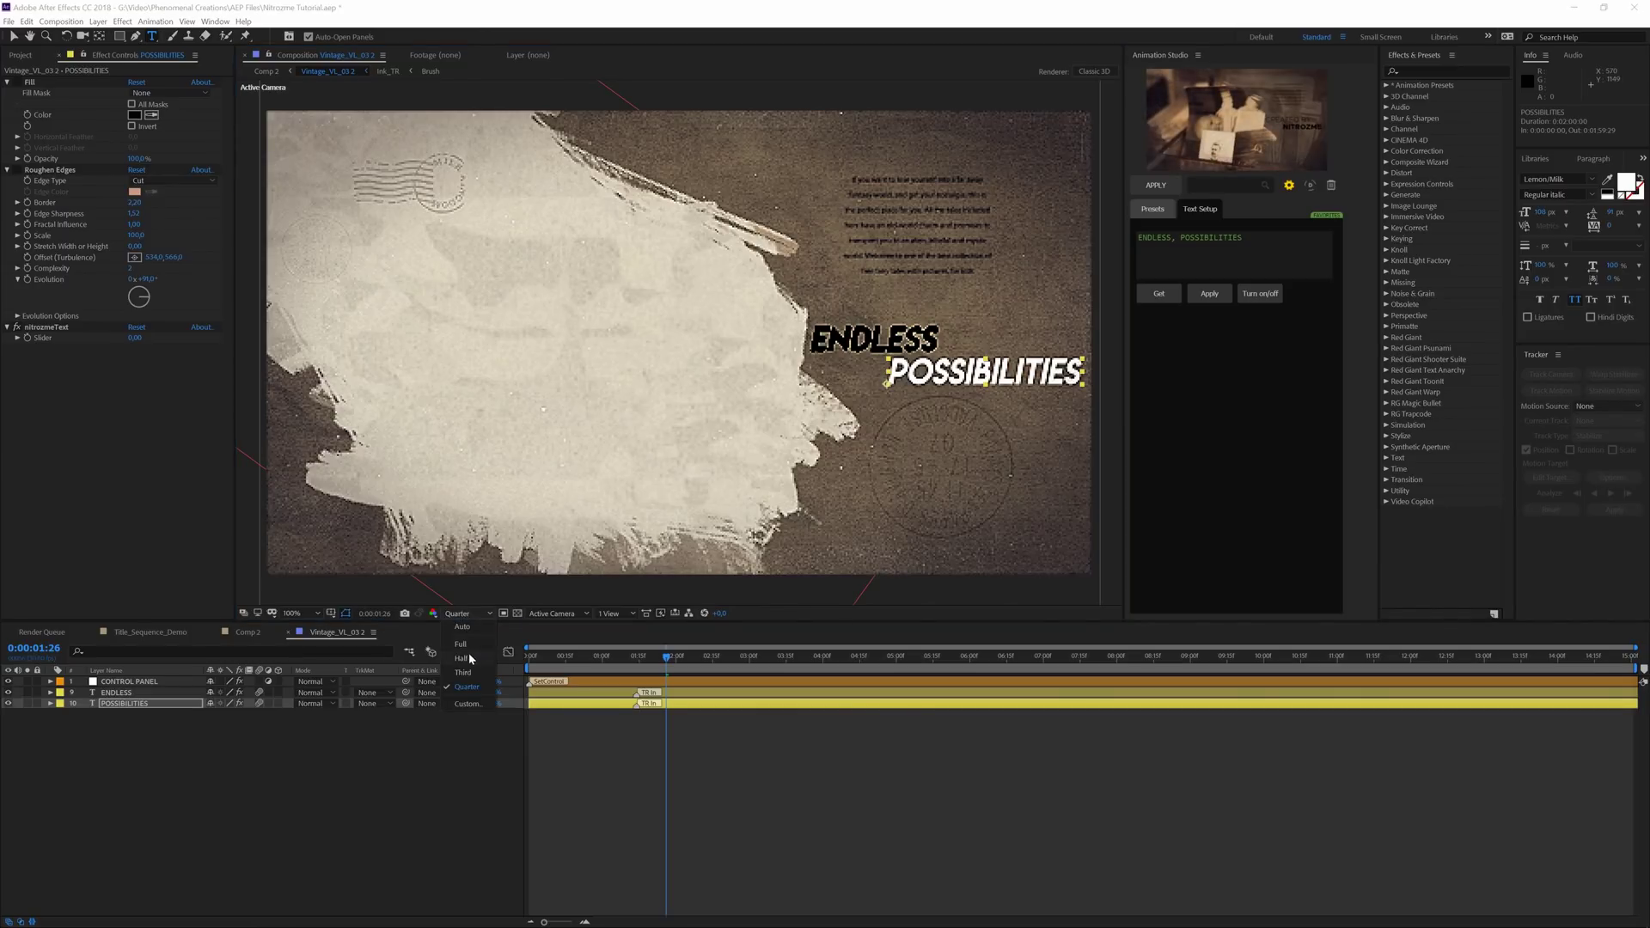
# Turn off the Fill effect on the ENDLESS layer and check the title in Comp 2.
pyautogui.click(126, 692)
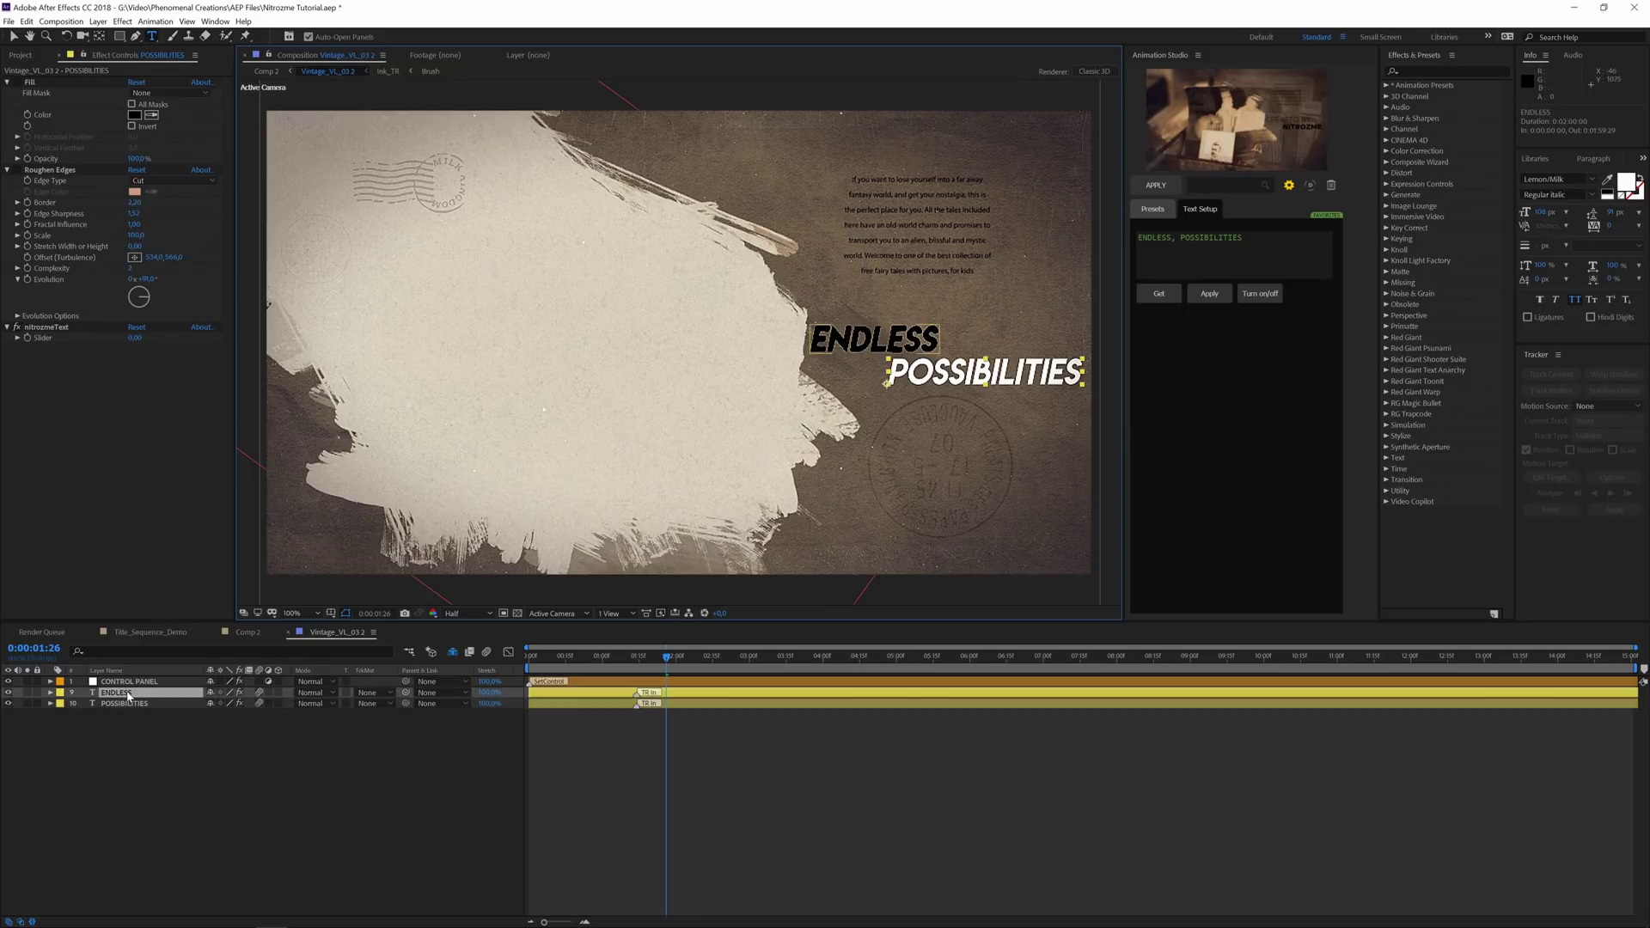
pyautogui.click(16, 82)
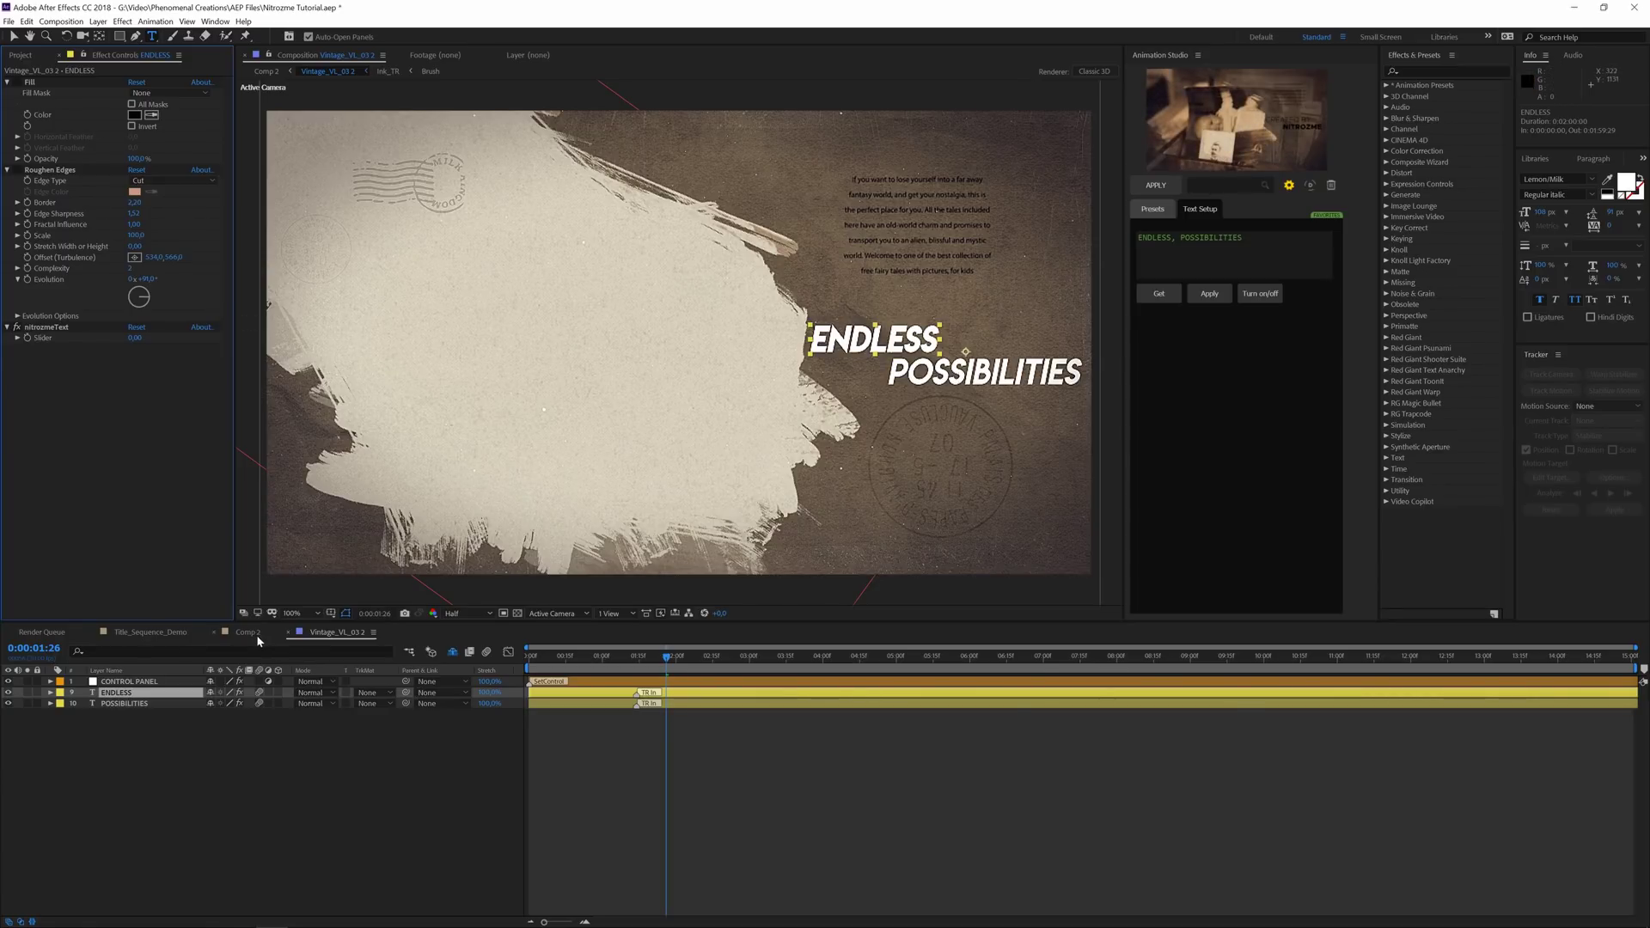
pyautogui.click(232, 633)
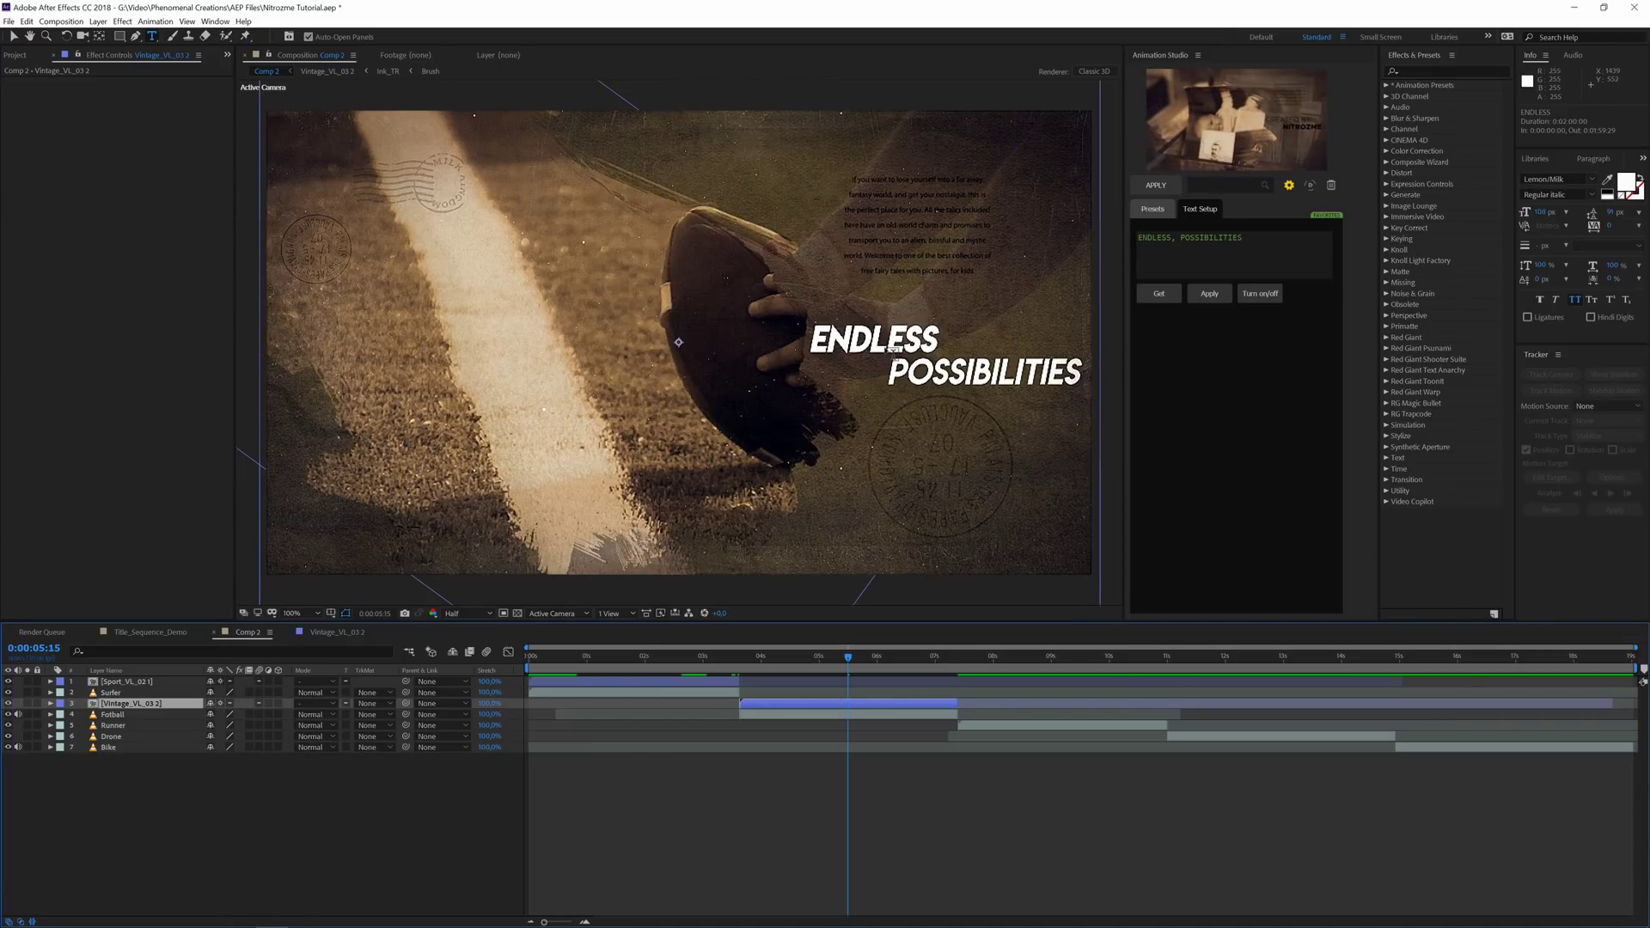
# Set the blending mode of the ENDLESS and POSSIBILITIES layers to Overlay and go back to Comp 2.
pyautogui.click(347, 631)
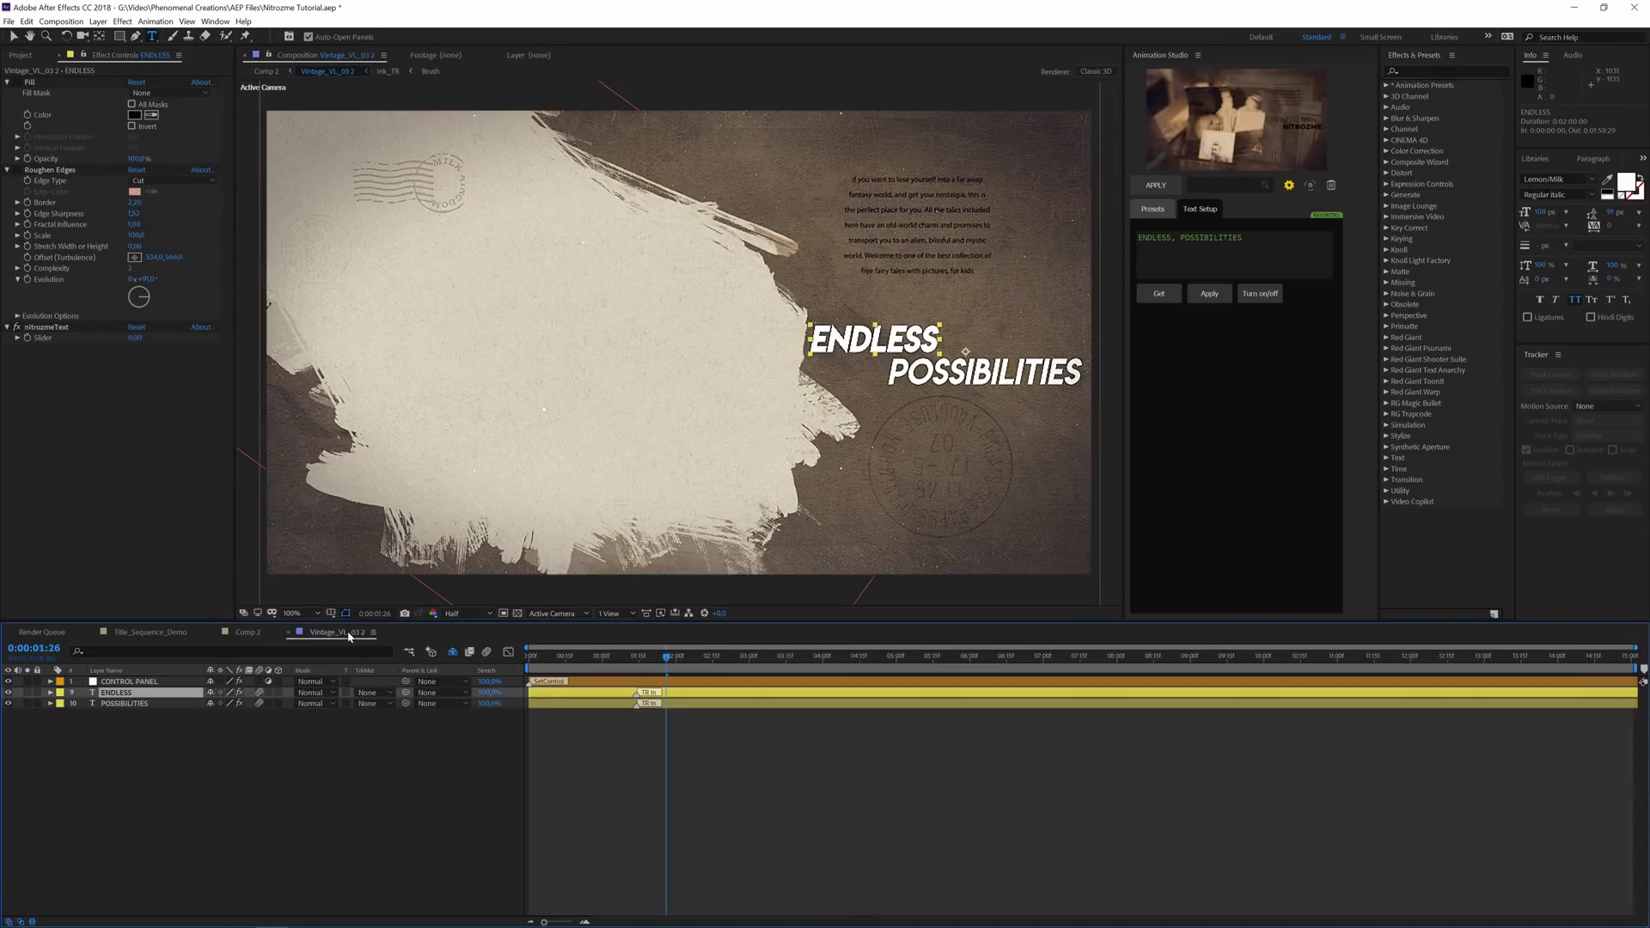
pyautogui.keyDown('shift'); pyautogui.click(148, 698); pyautogui.keyUp('shift')
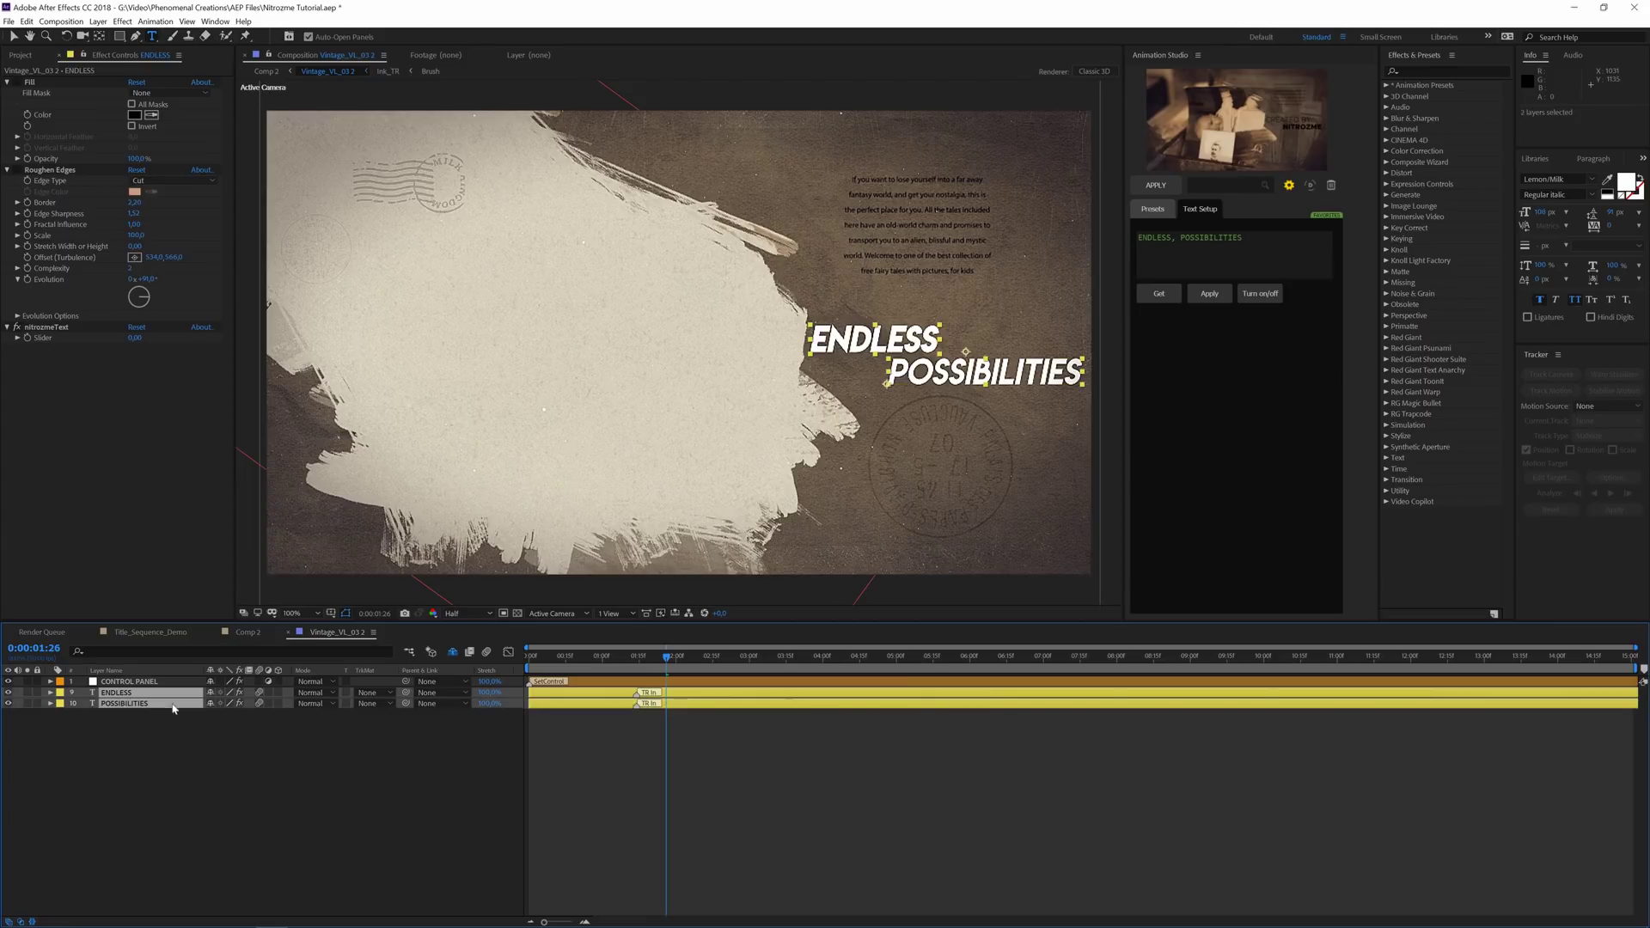
pyautogui.click(313, 703)
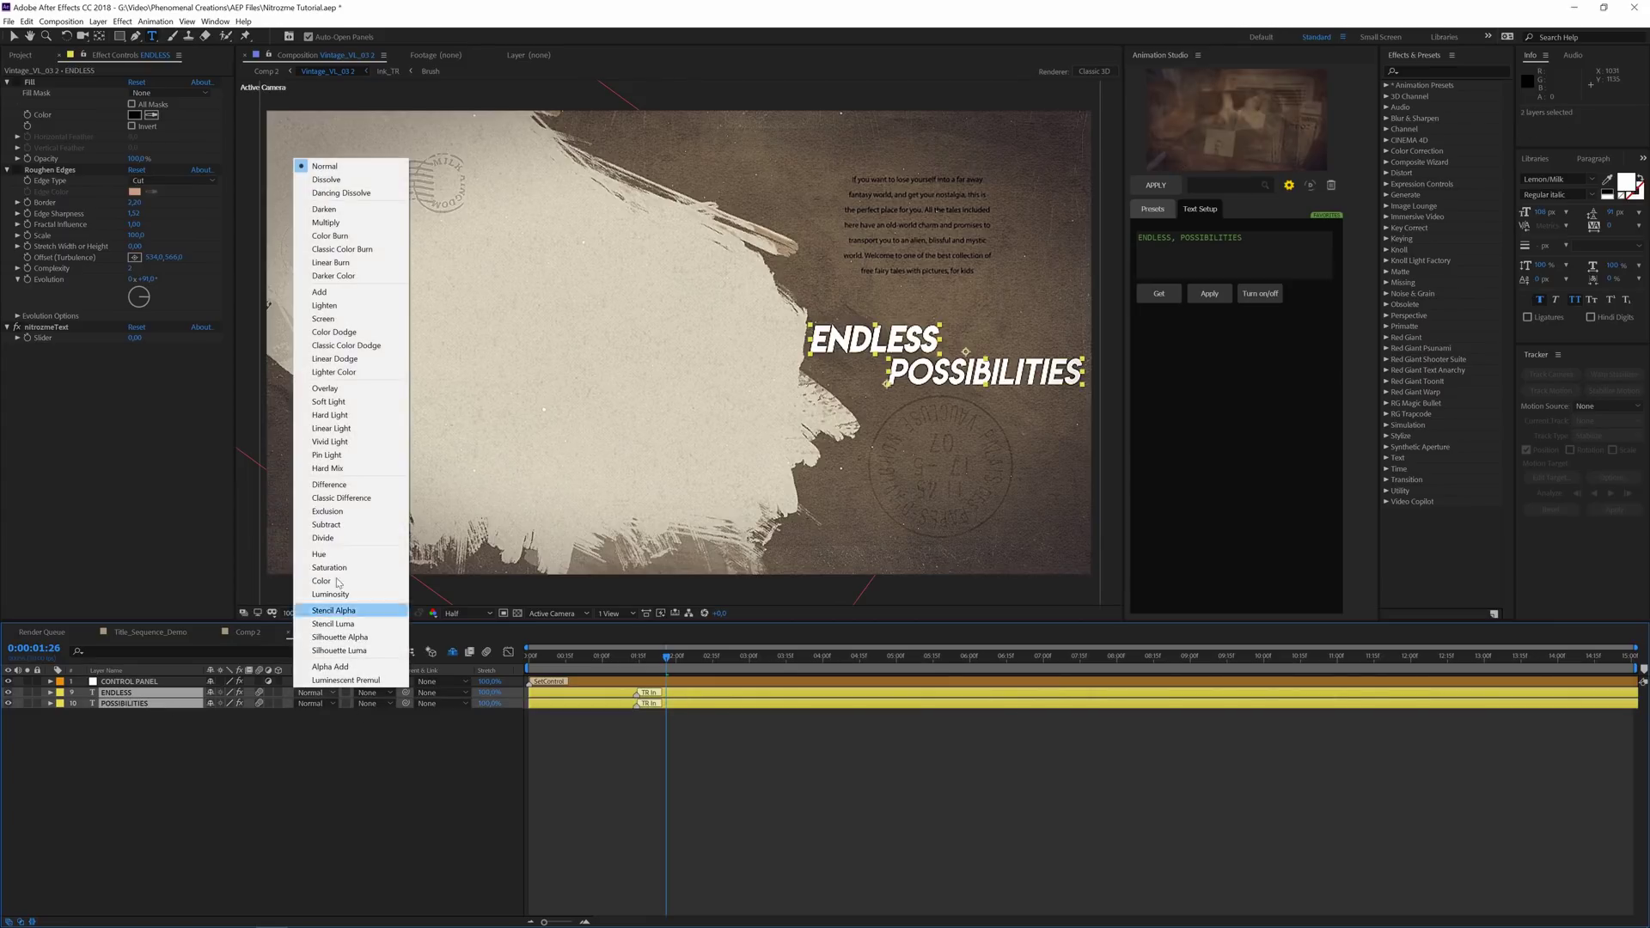
pyautogui.click(330, 388)
pyautogui.click(377, 851)
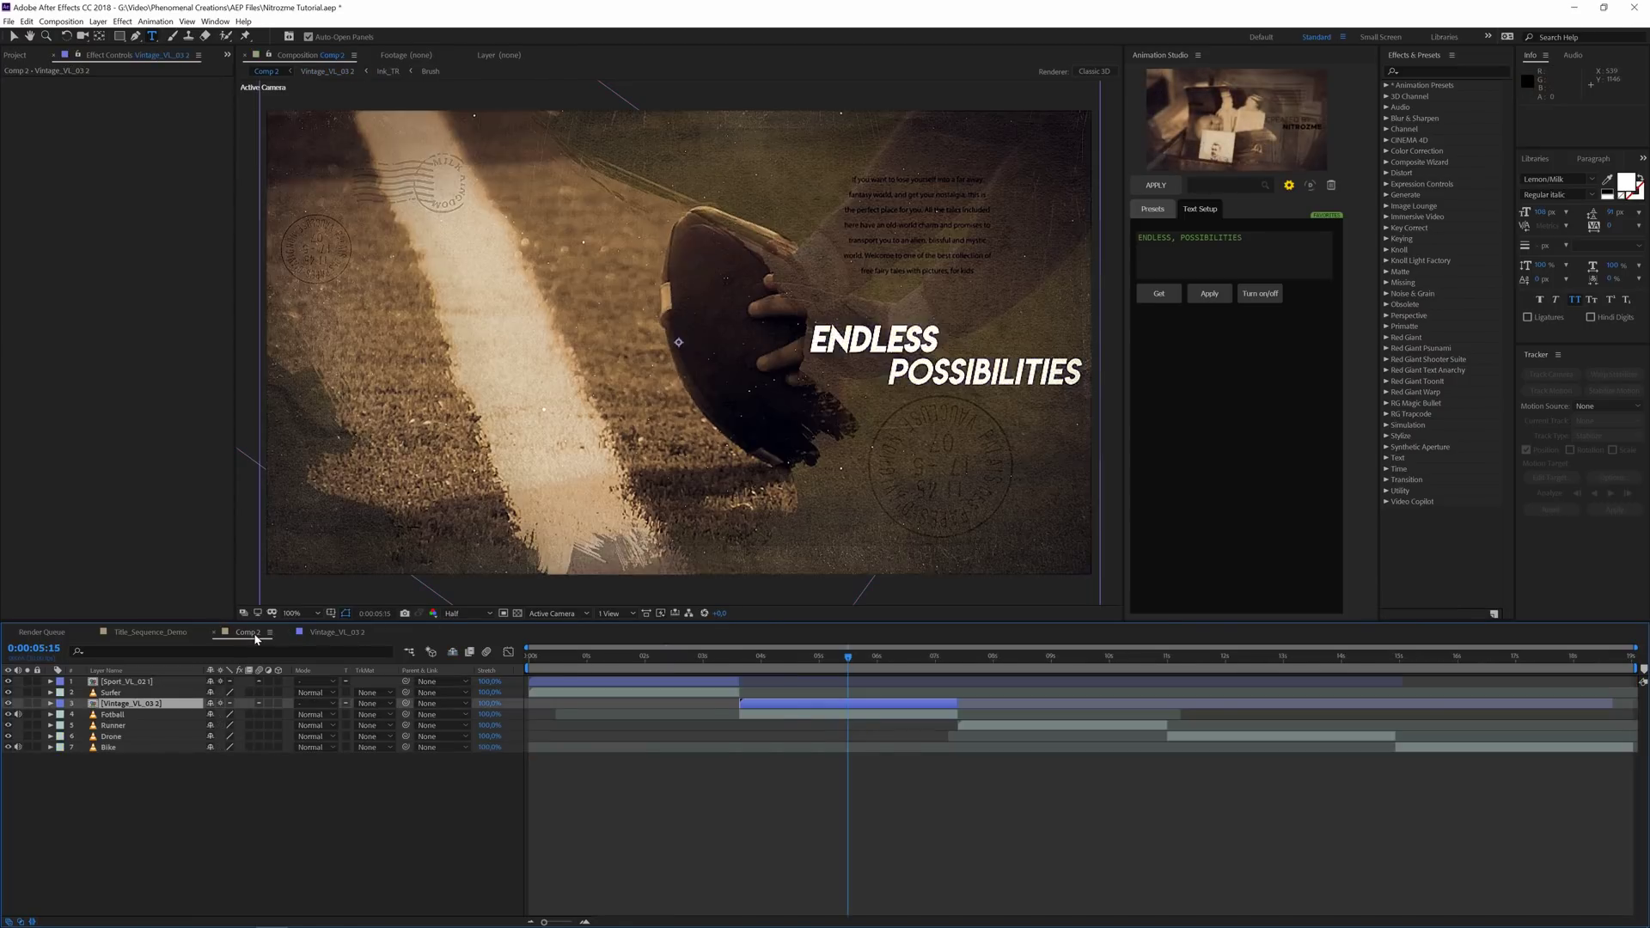
# Preview the football title section of Comp 2 from about 0:00:03:17.
pyautogui.click(248, 632)
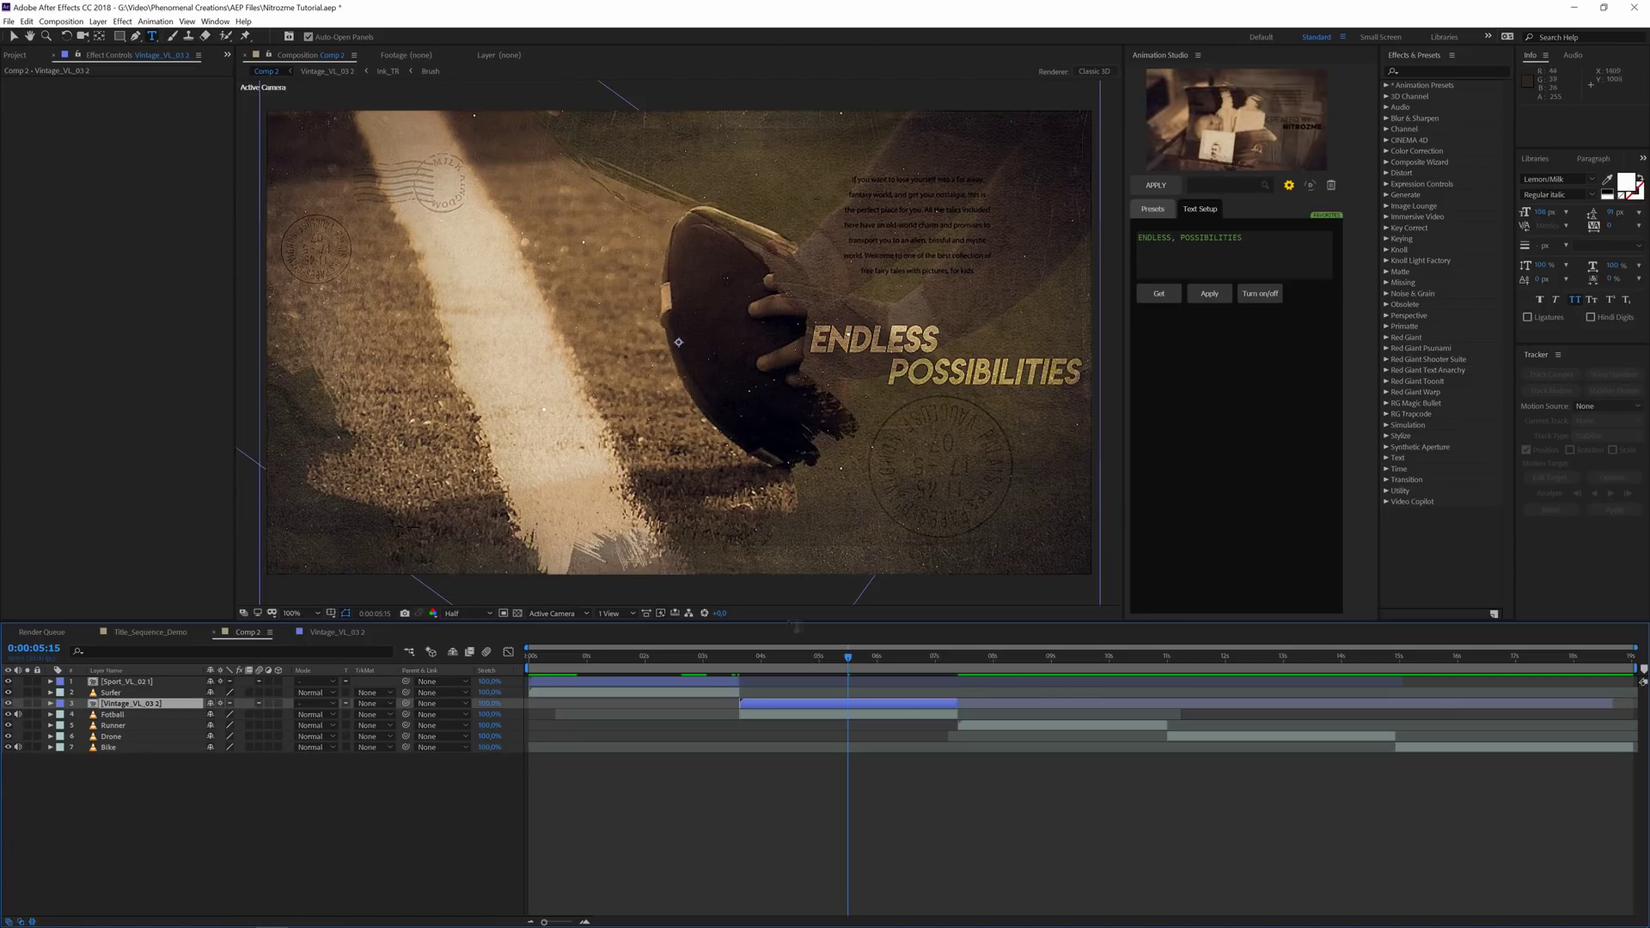
pyautogui.click(735, 663)
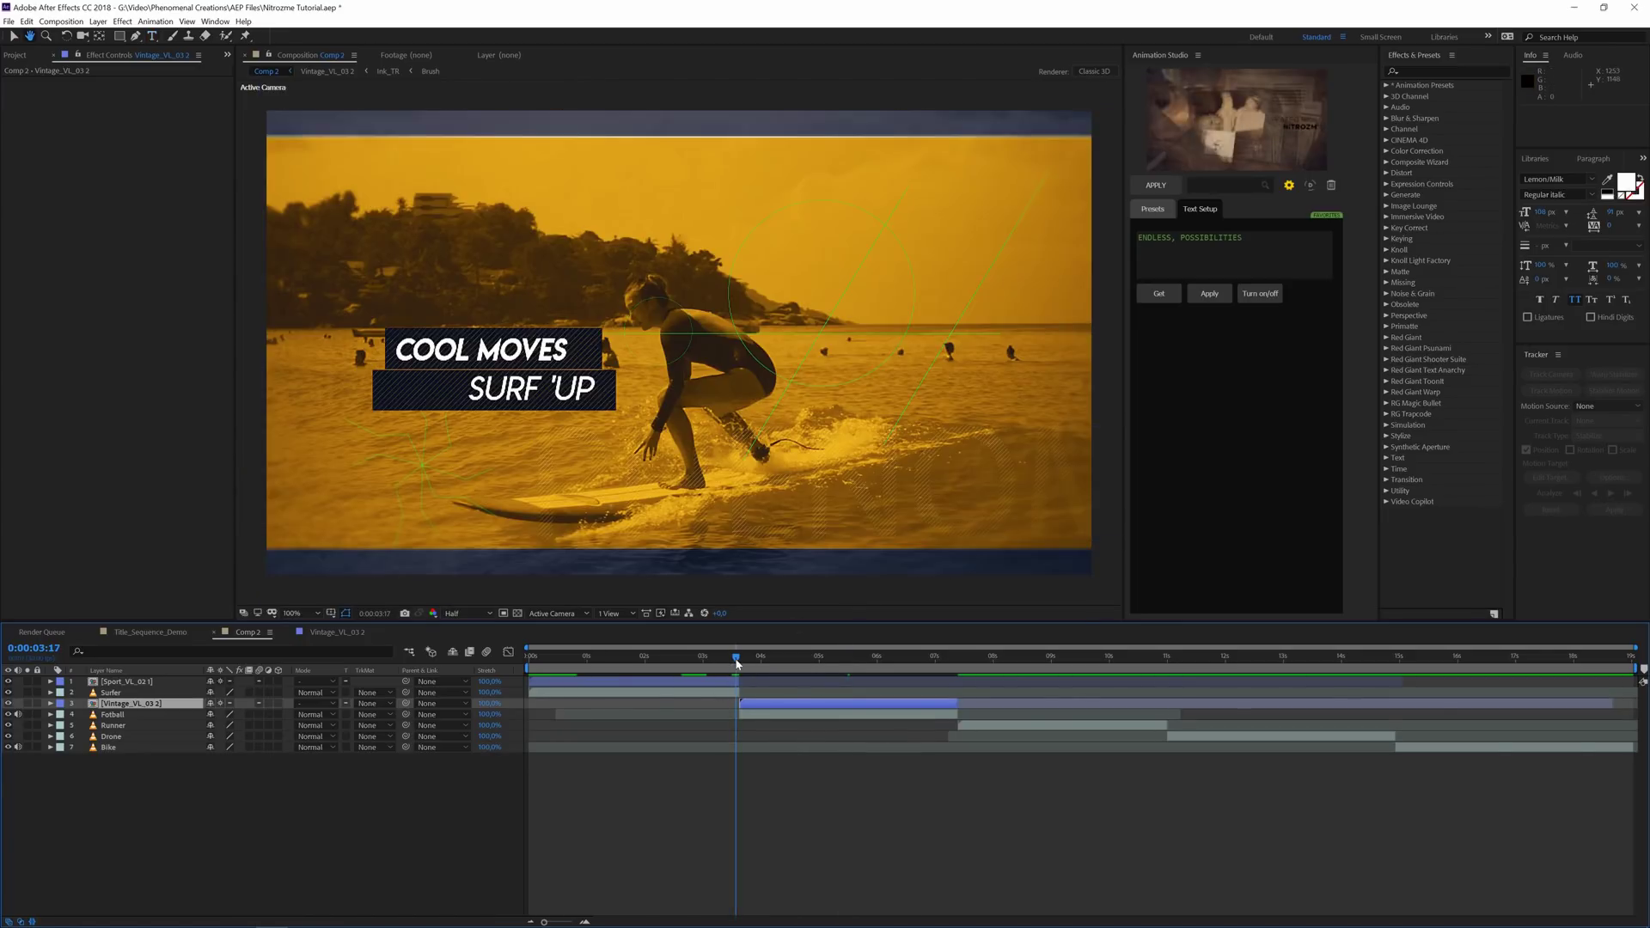
pyautogui.press('space')
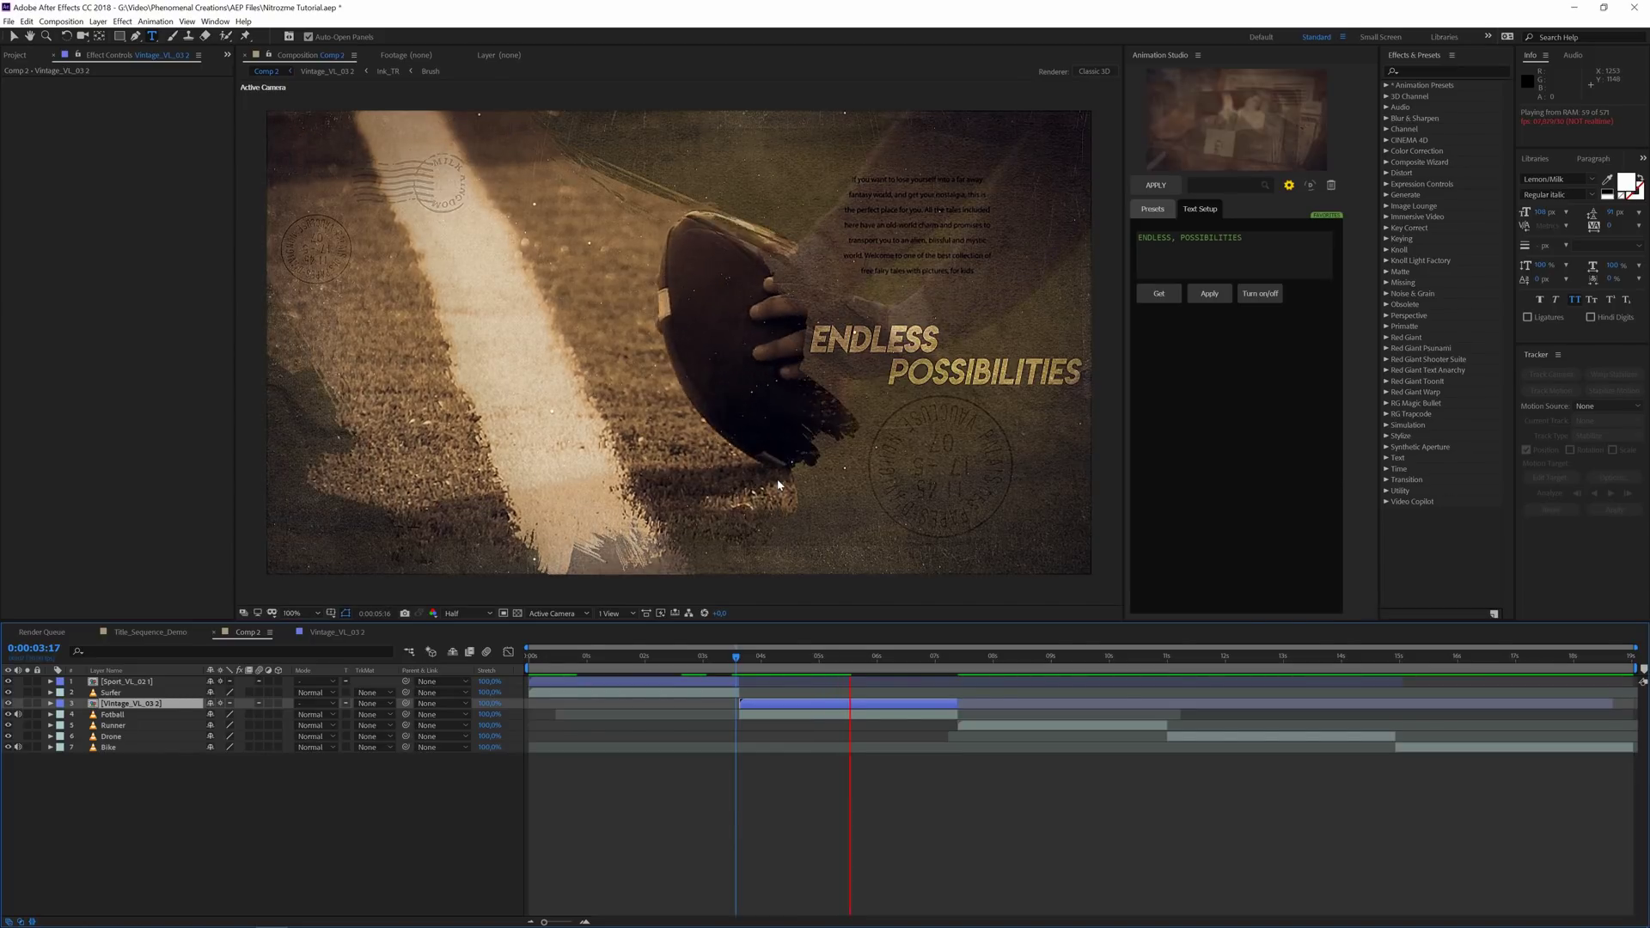
pyautogui.press('space')
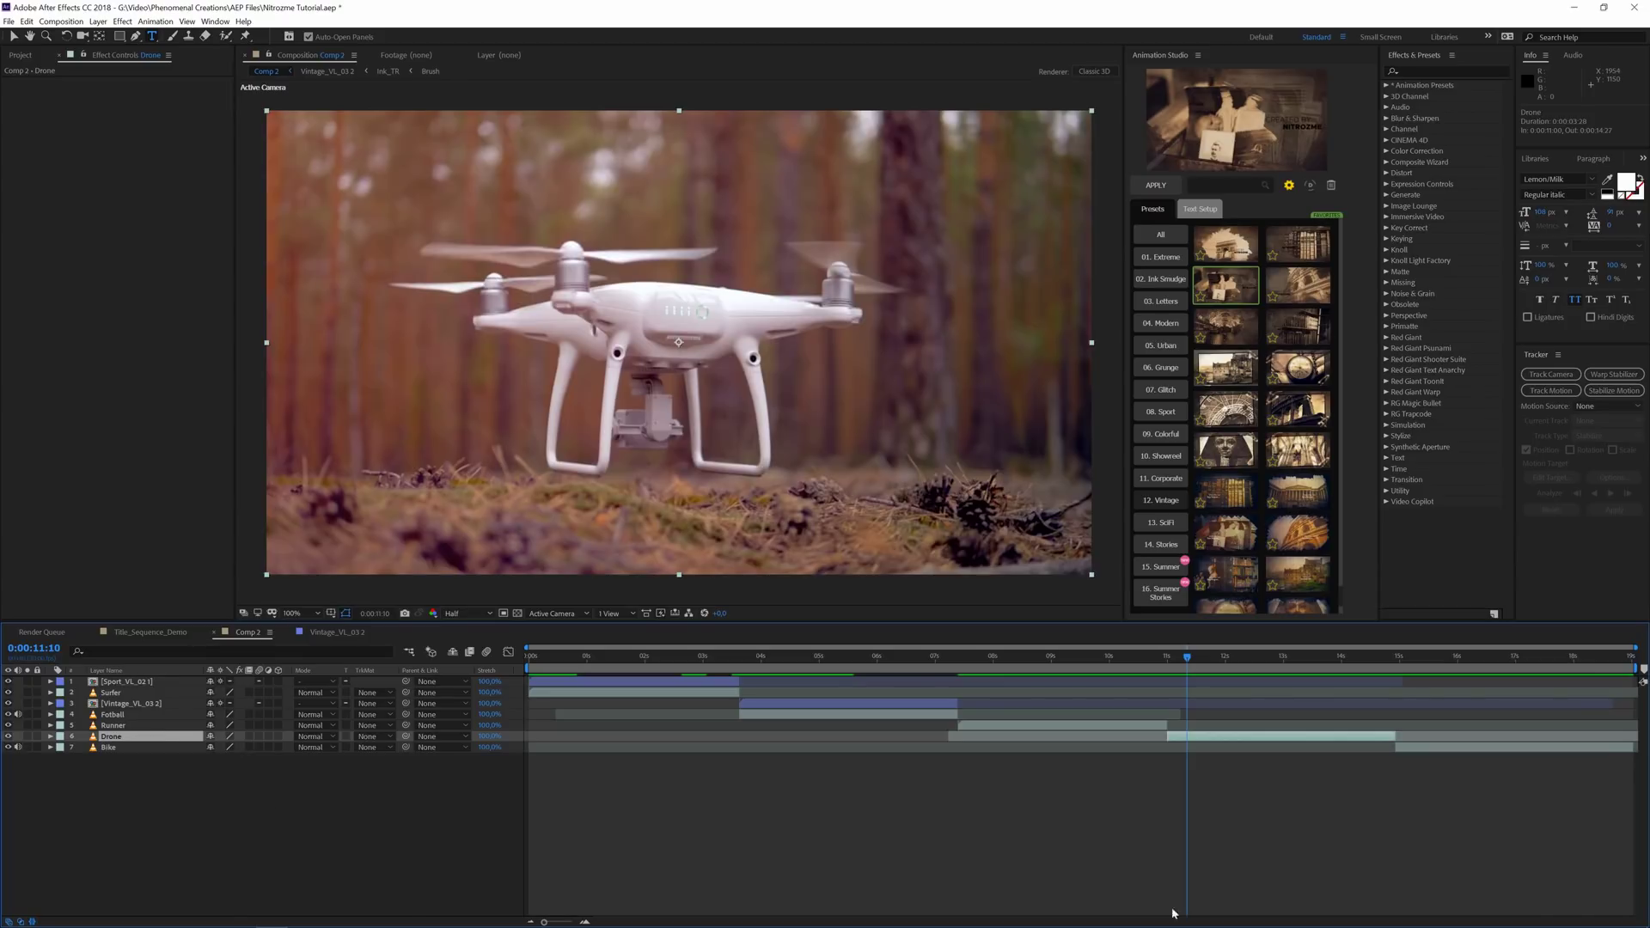
# Park the playhead at 0:00:12:03 on the Drone clip and browse the 09. Colorful title presets.
pyautogui.press('space')
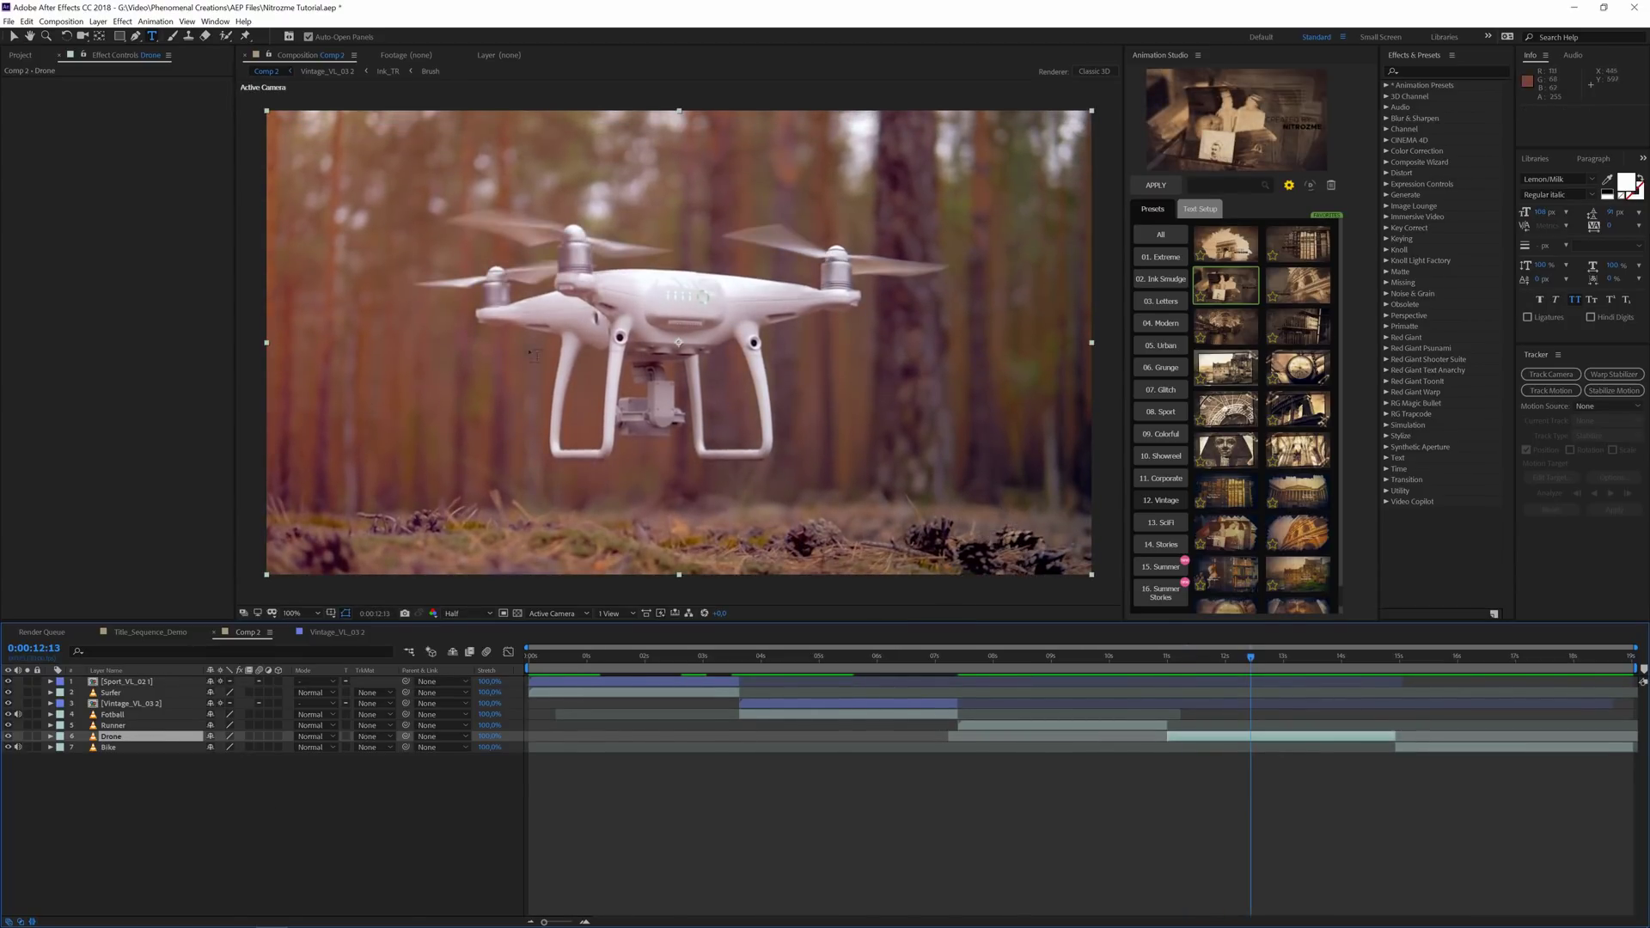
pyautogui.moveTo(1181, 658); pyautogui.dragTo(1230, 679)
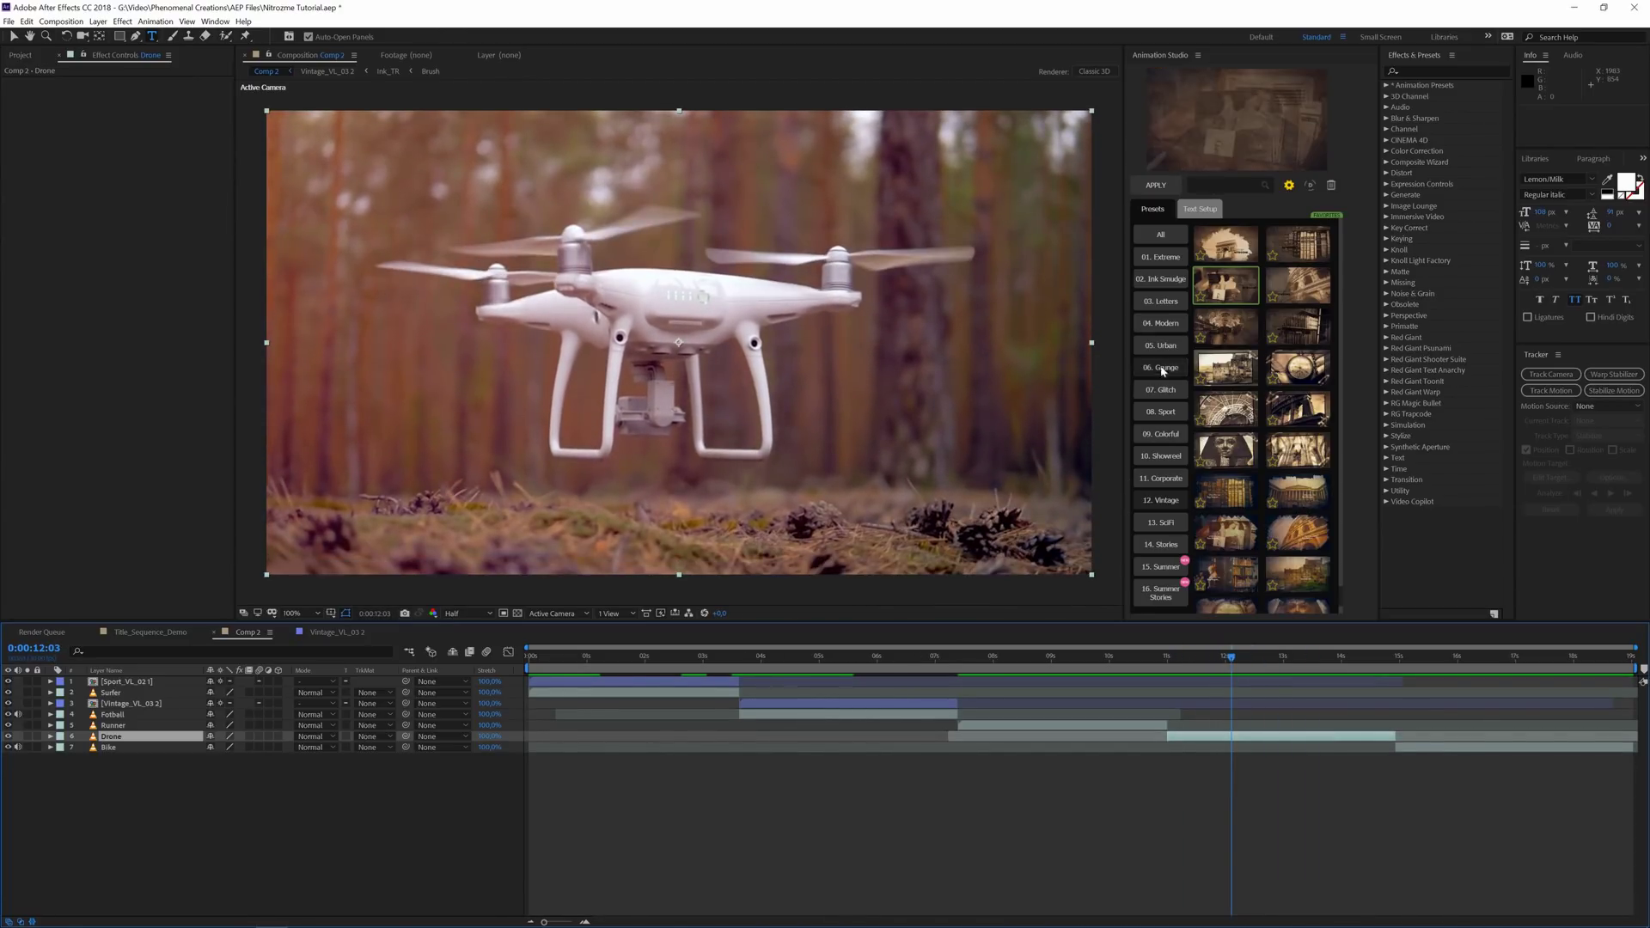
pyautogui.click(1161, 434)
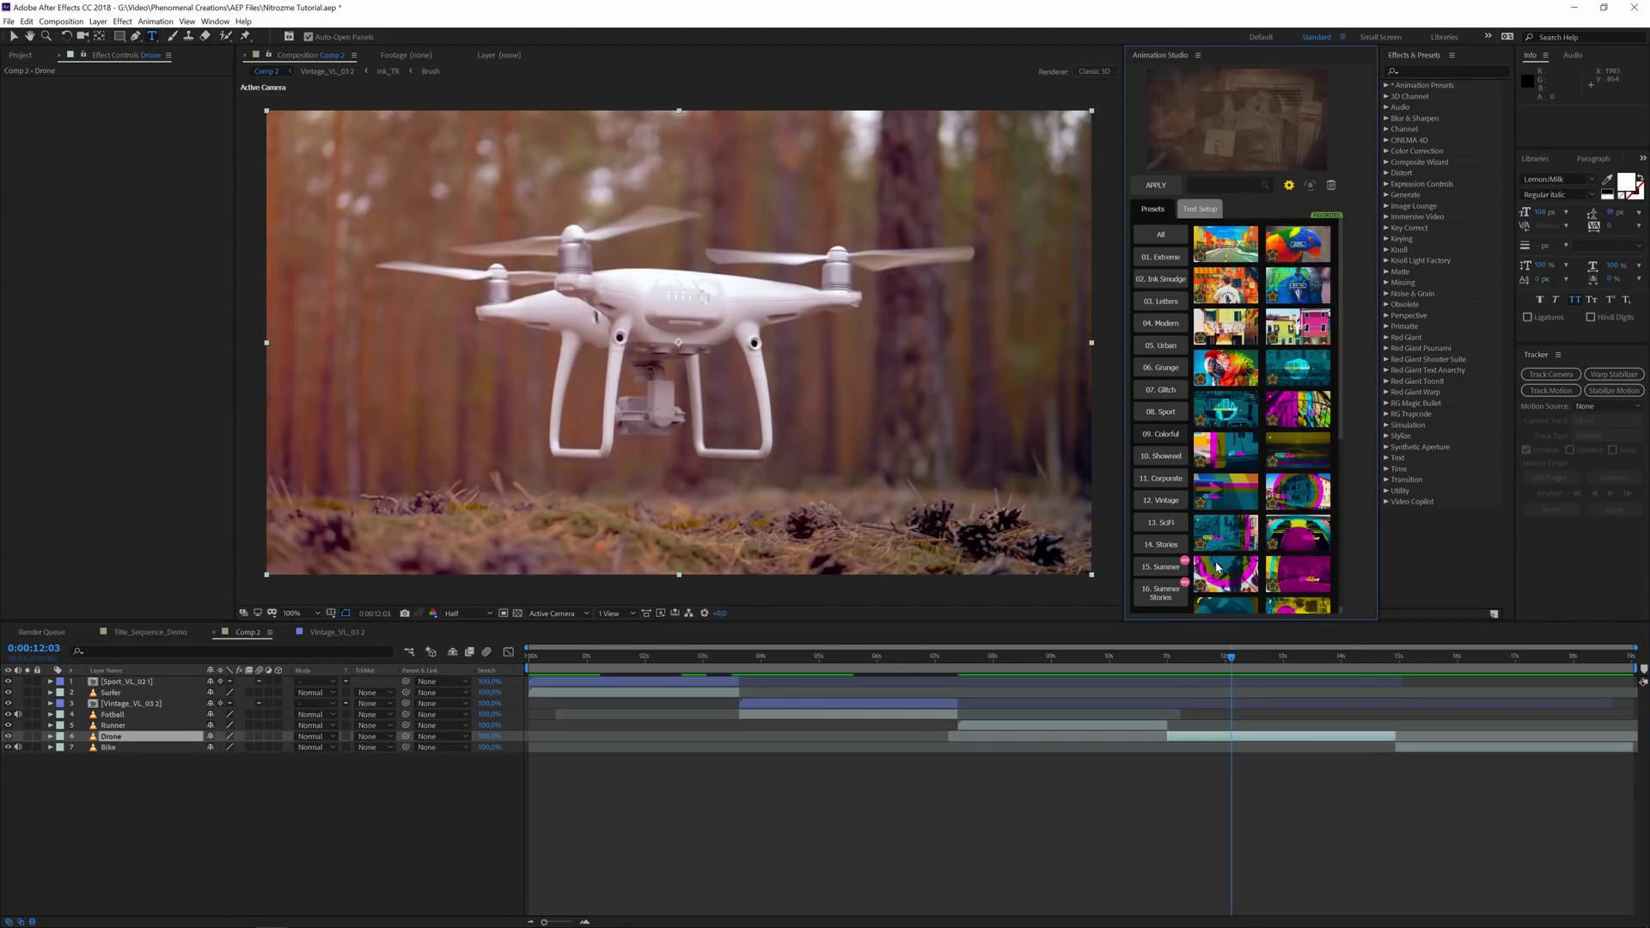
pyautogui.click(1295, 288)
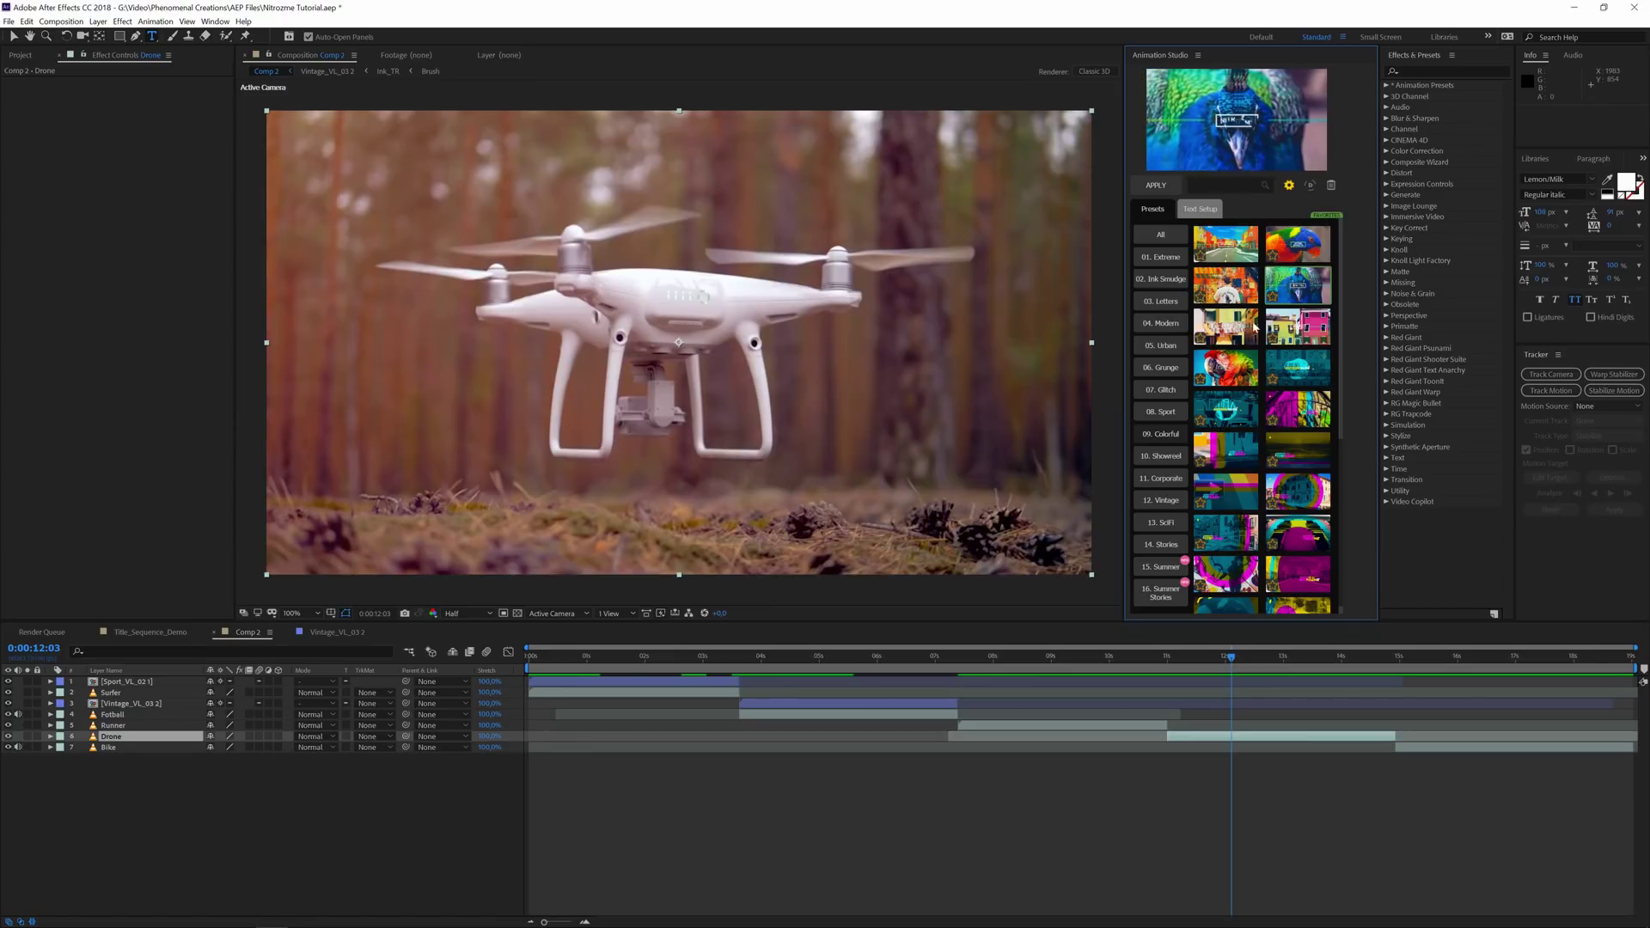
pyautogui.click(1225, 367)
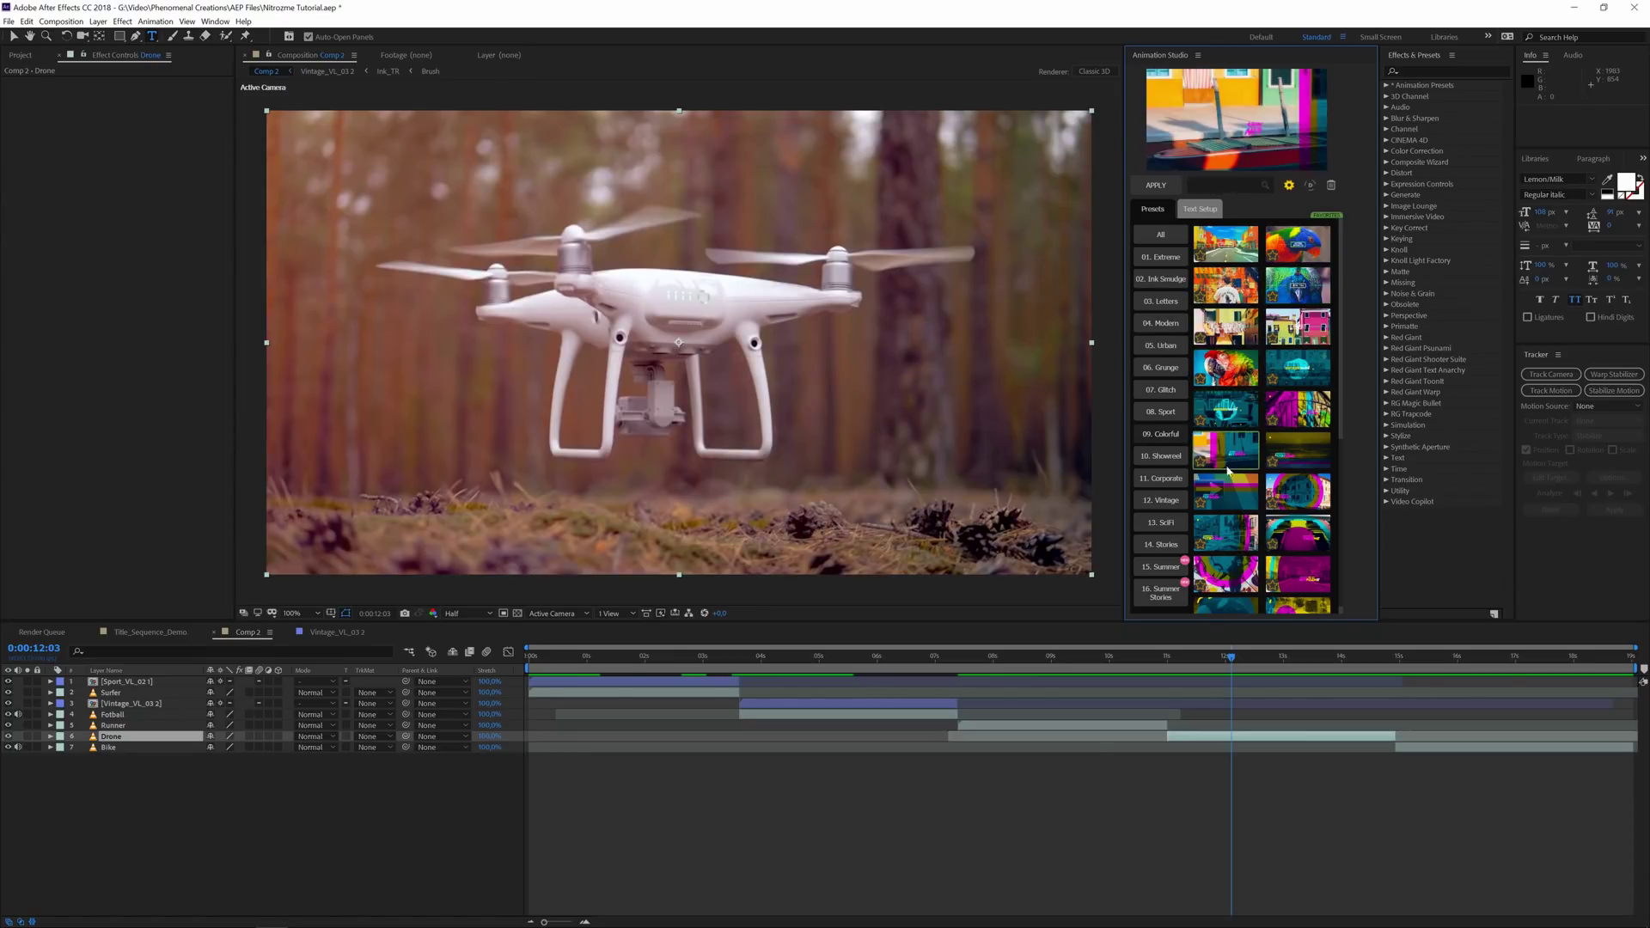
pyautogui.scroll(-3, 1225, 482)
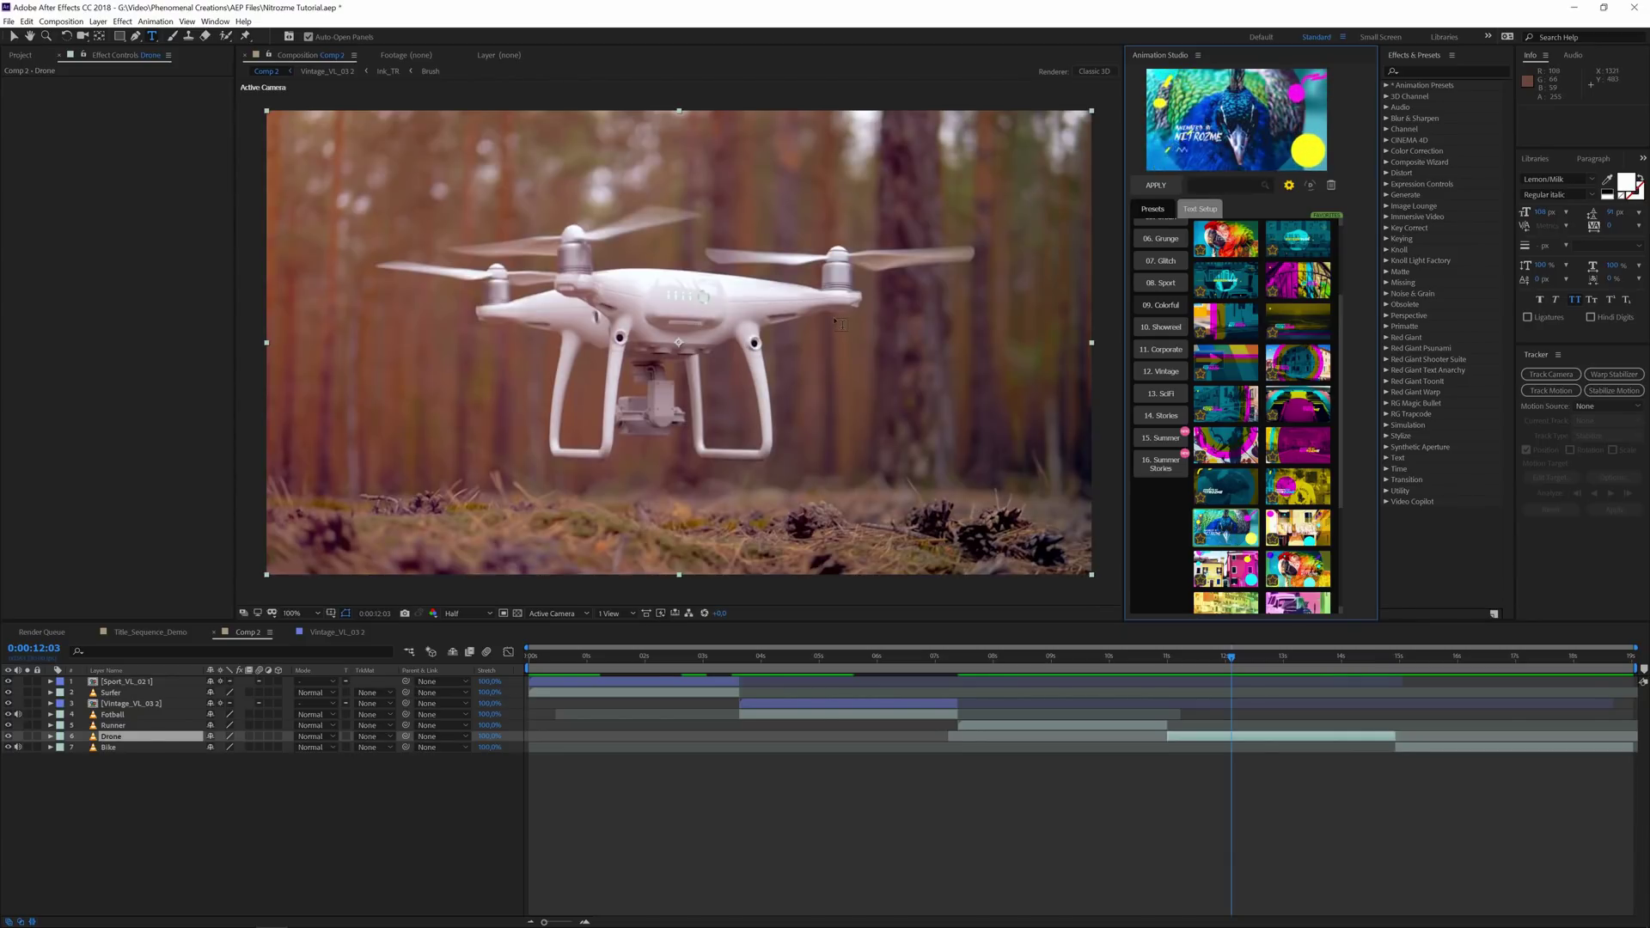
# Apply the Colorful peacock preset with yellow and magenta circles over the Drone clip, accept the font substitution and preview it.
pyautogui.press('v')
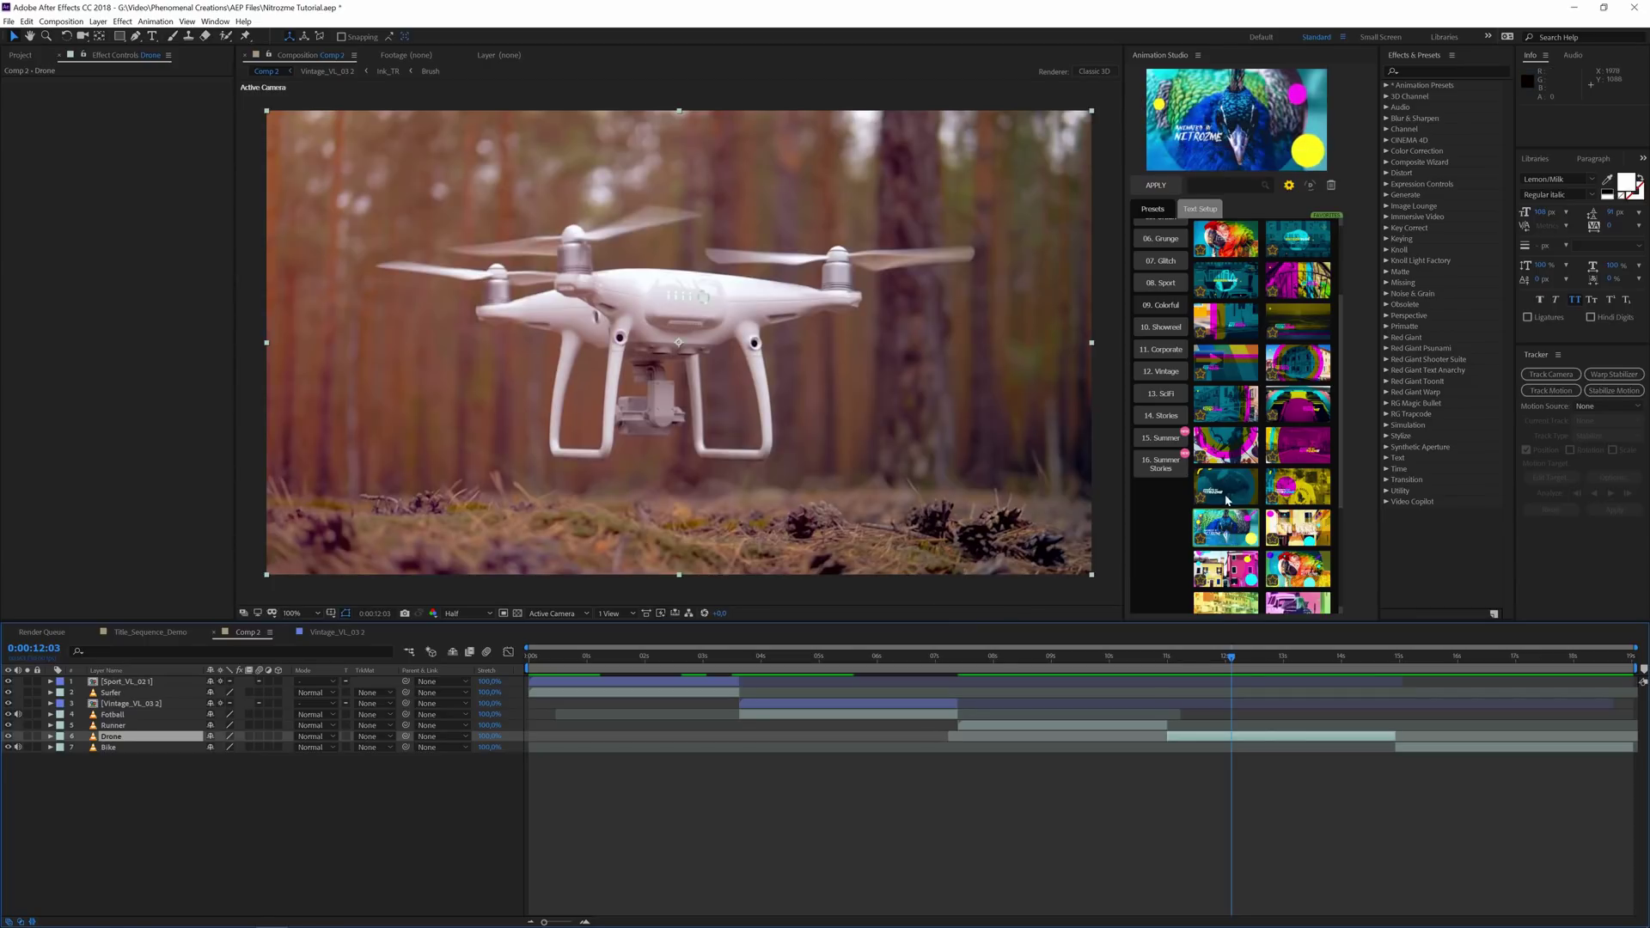
pyautogui.click(1224, 529)
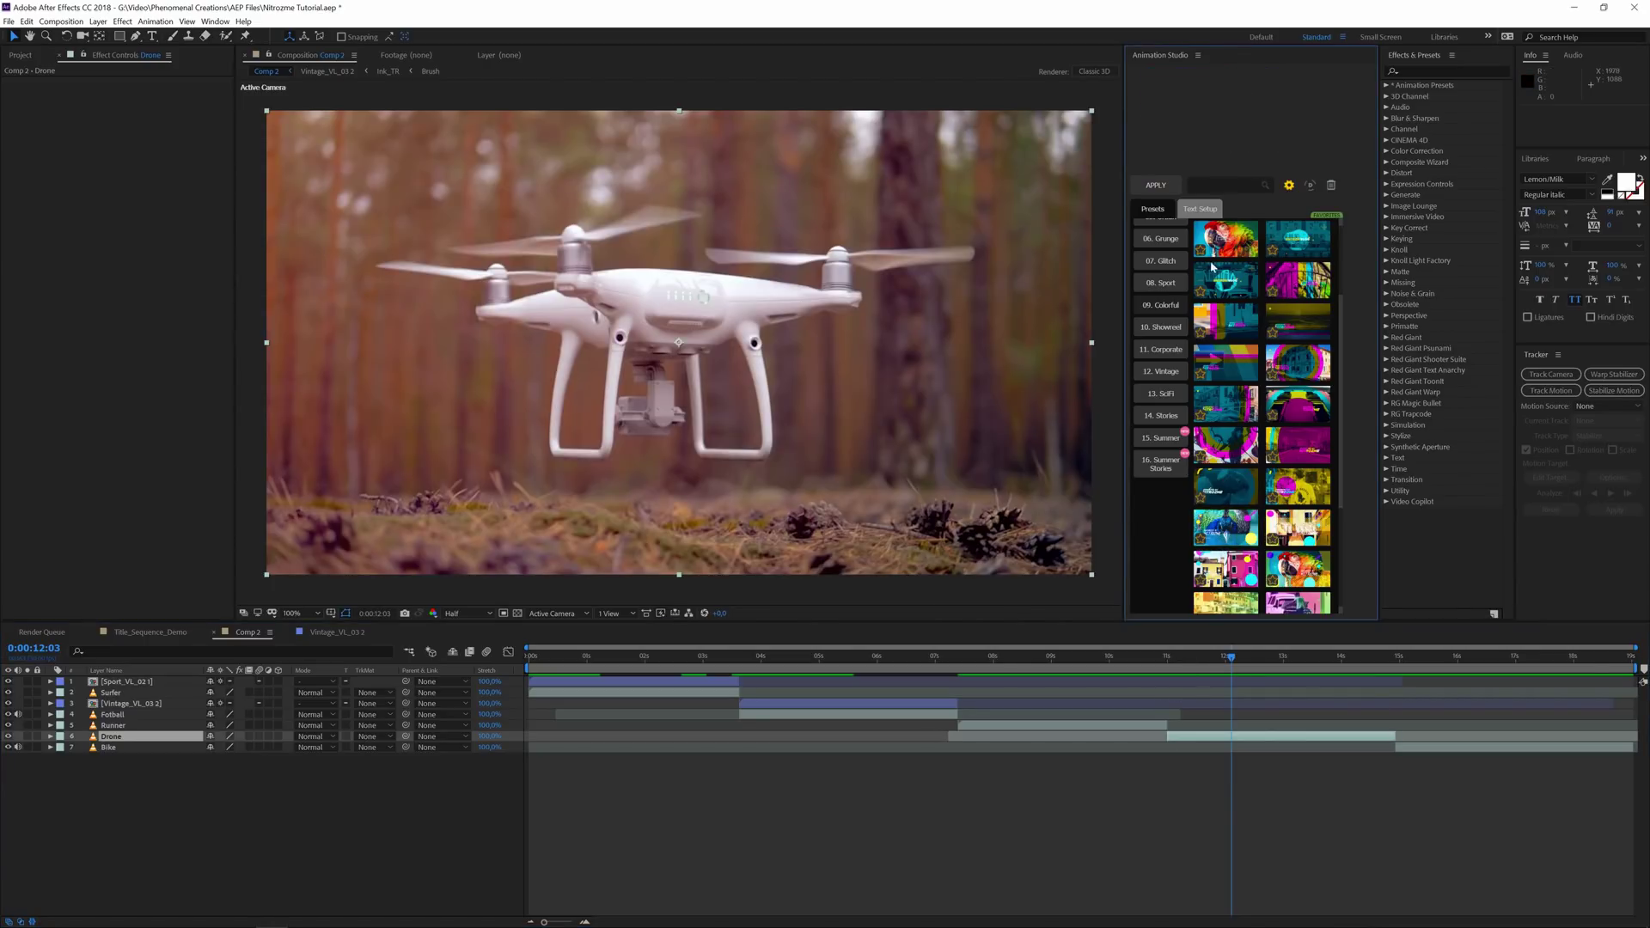
pyautogui.click(1156, 185)
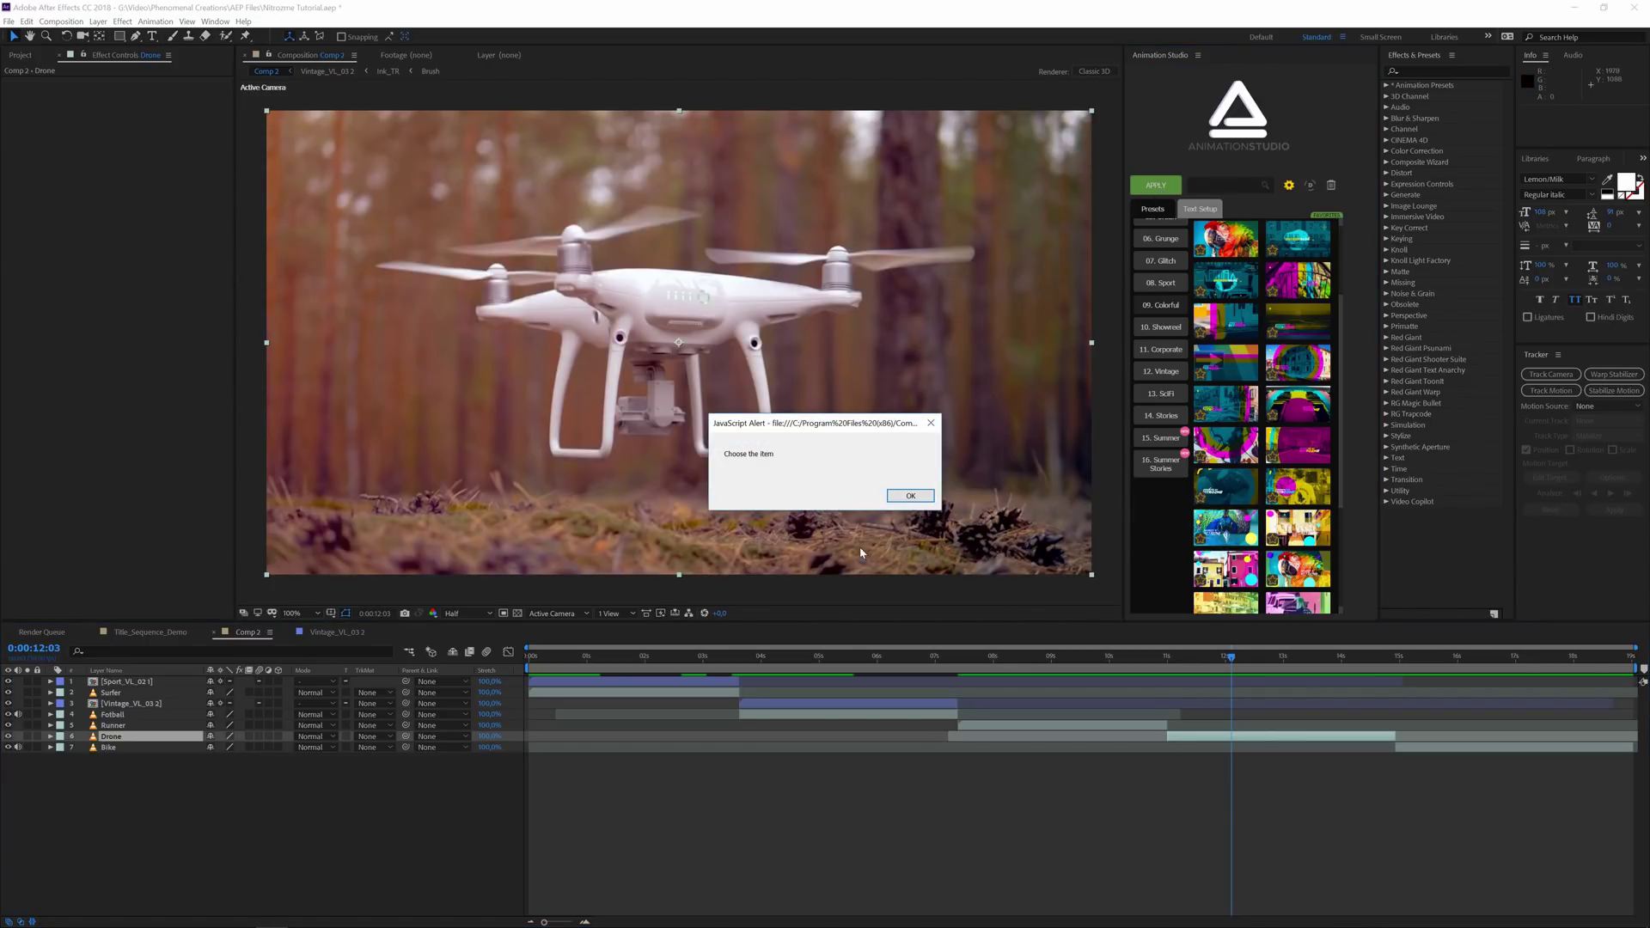
pyautogui.click(910, 495)
pyautogui.click(1263, 361)
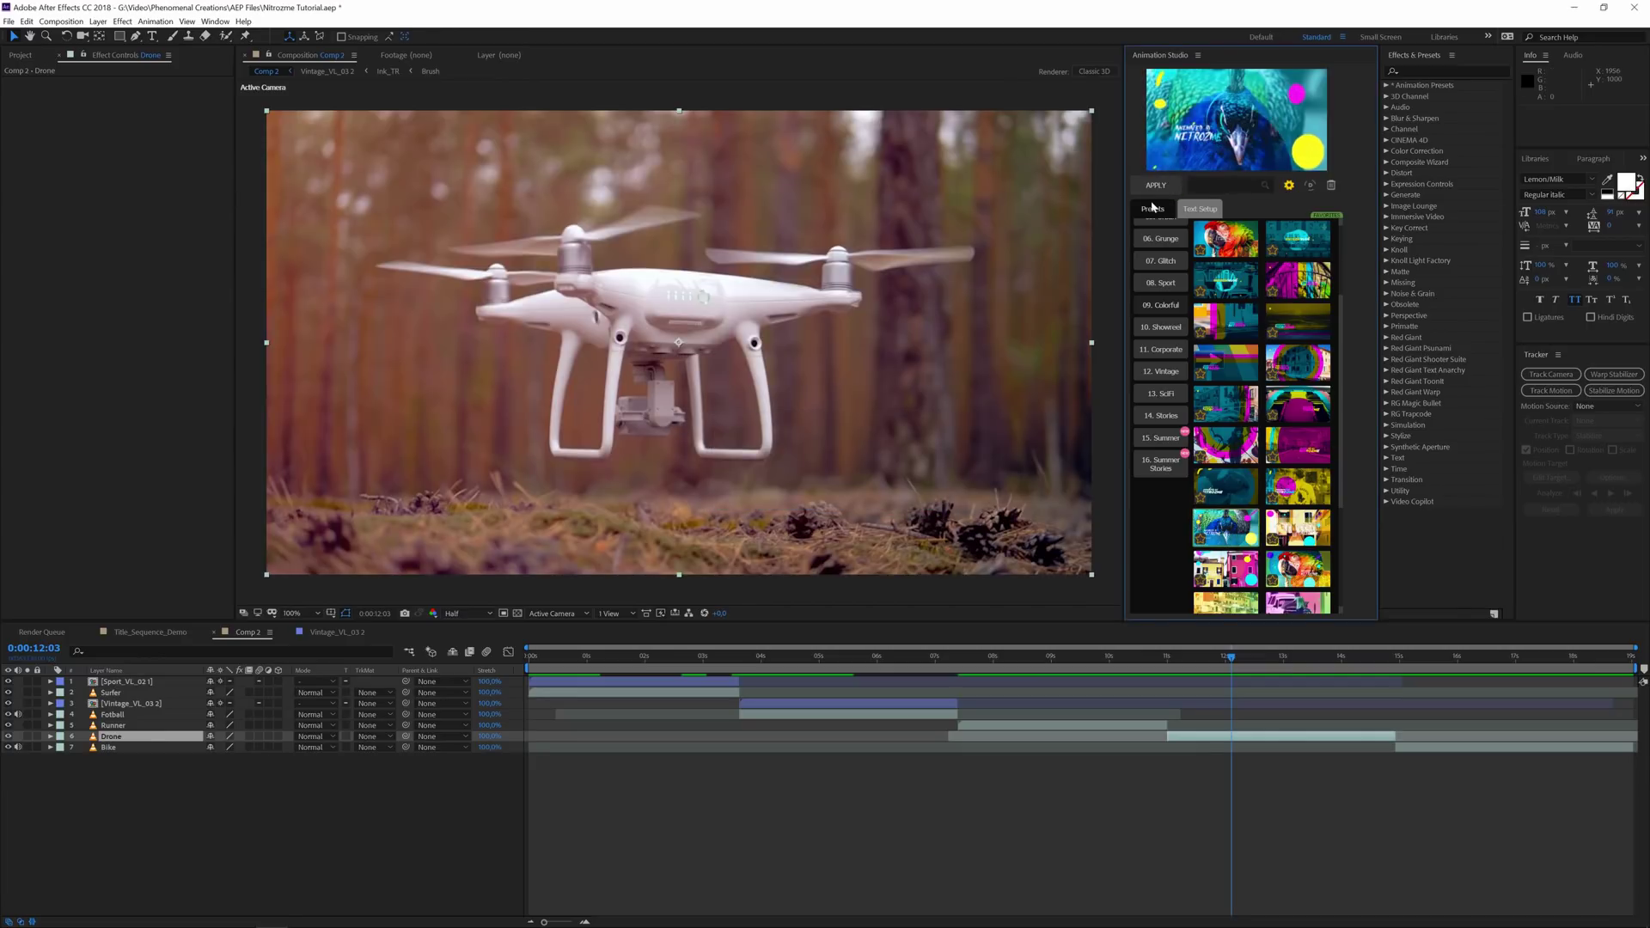
pyautogui.click(1156, 186)
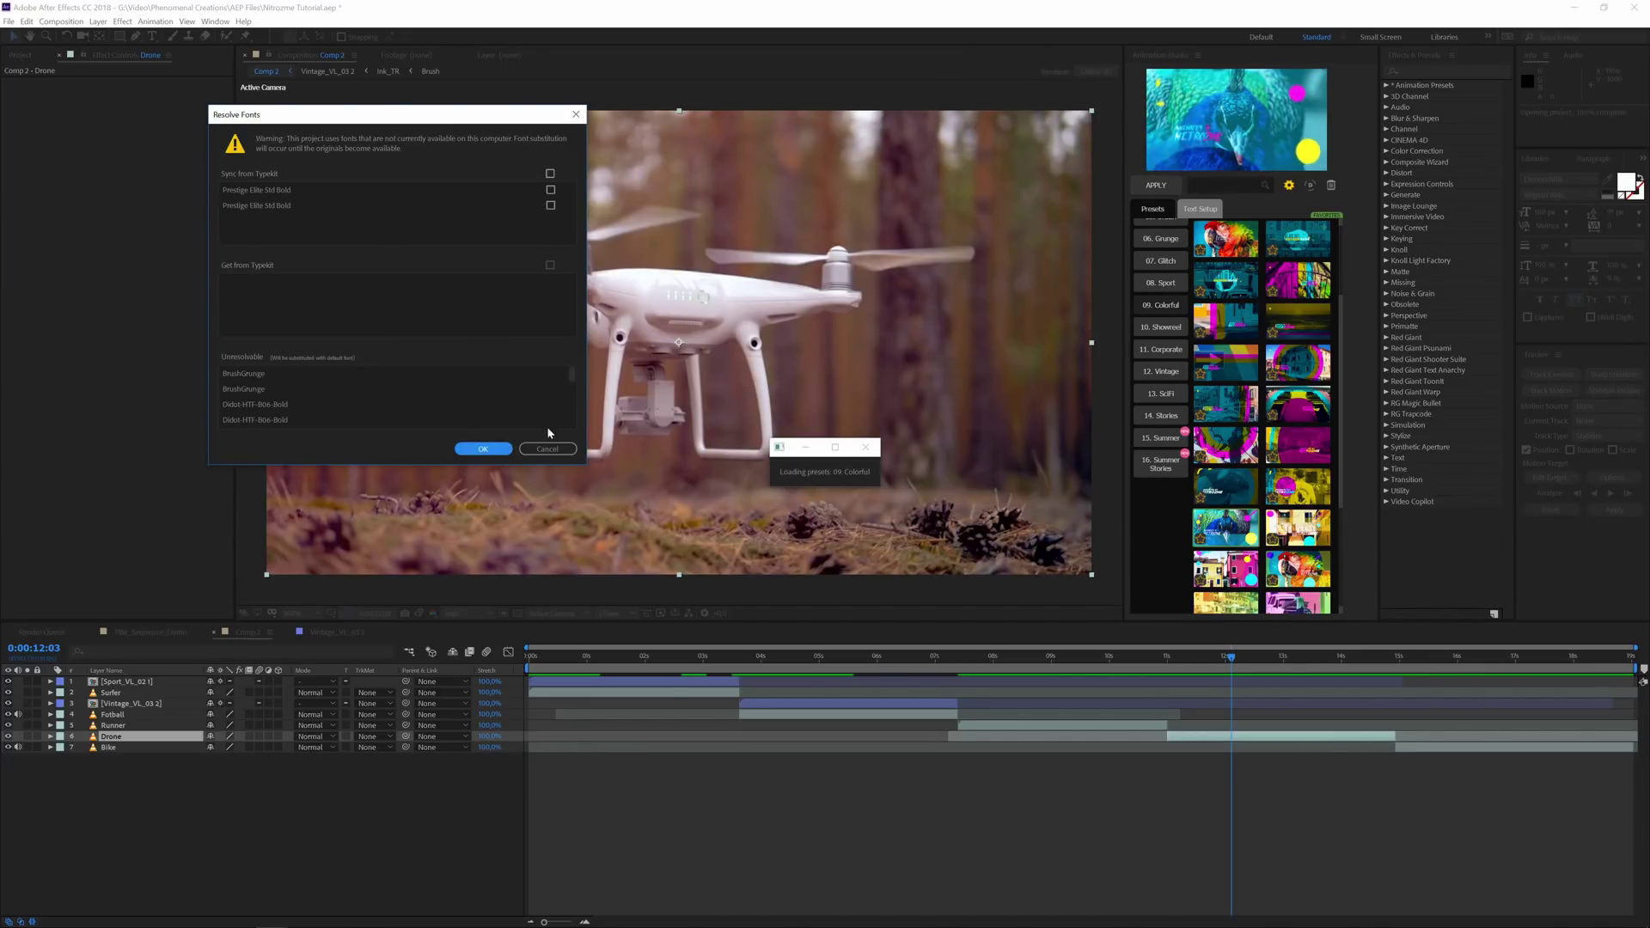
pyautogui.moveTo(453, 121); pyautogui.dragTo(620, 207)
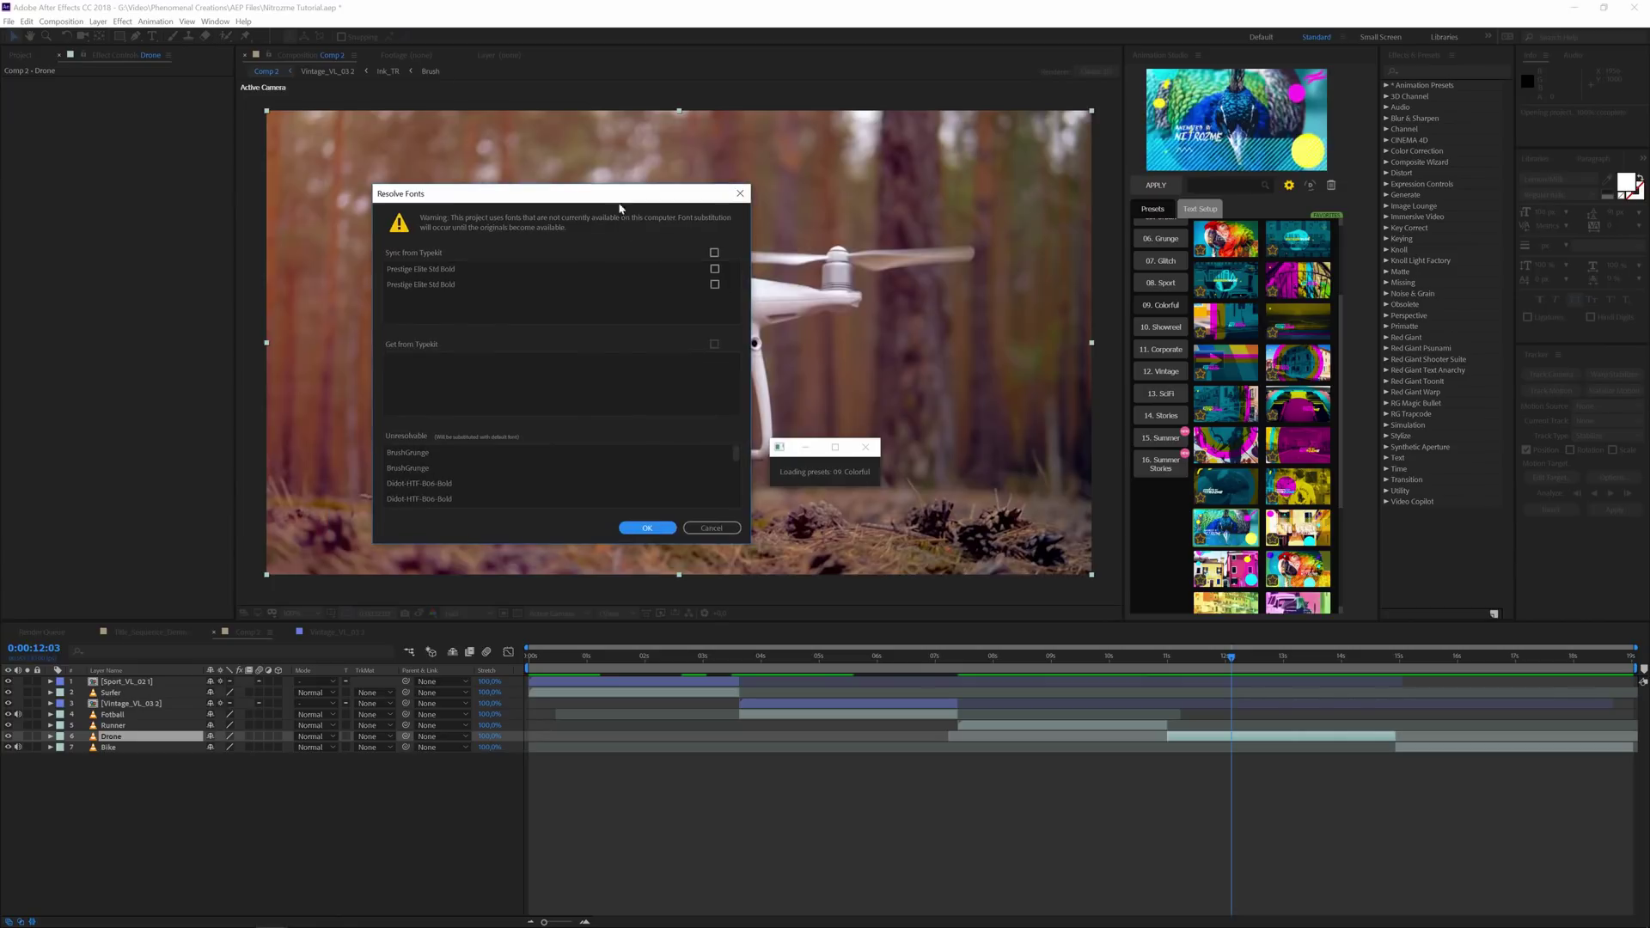
pyautogui.click(666, 528)
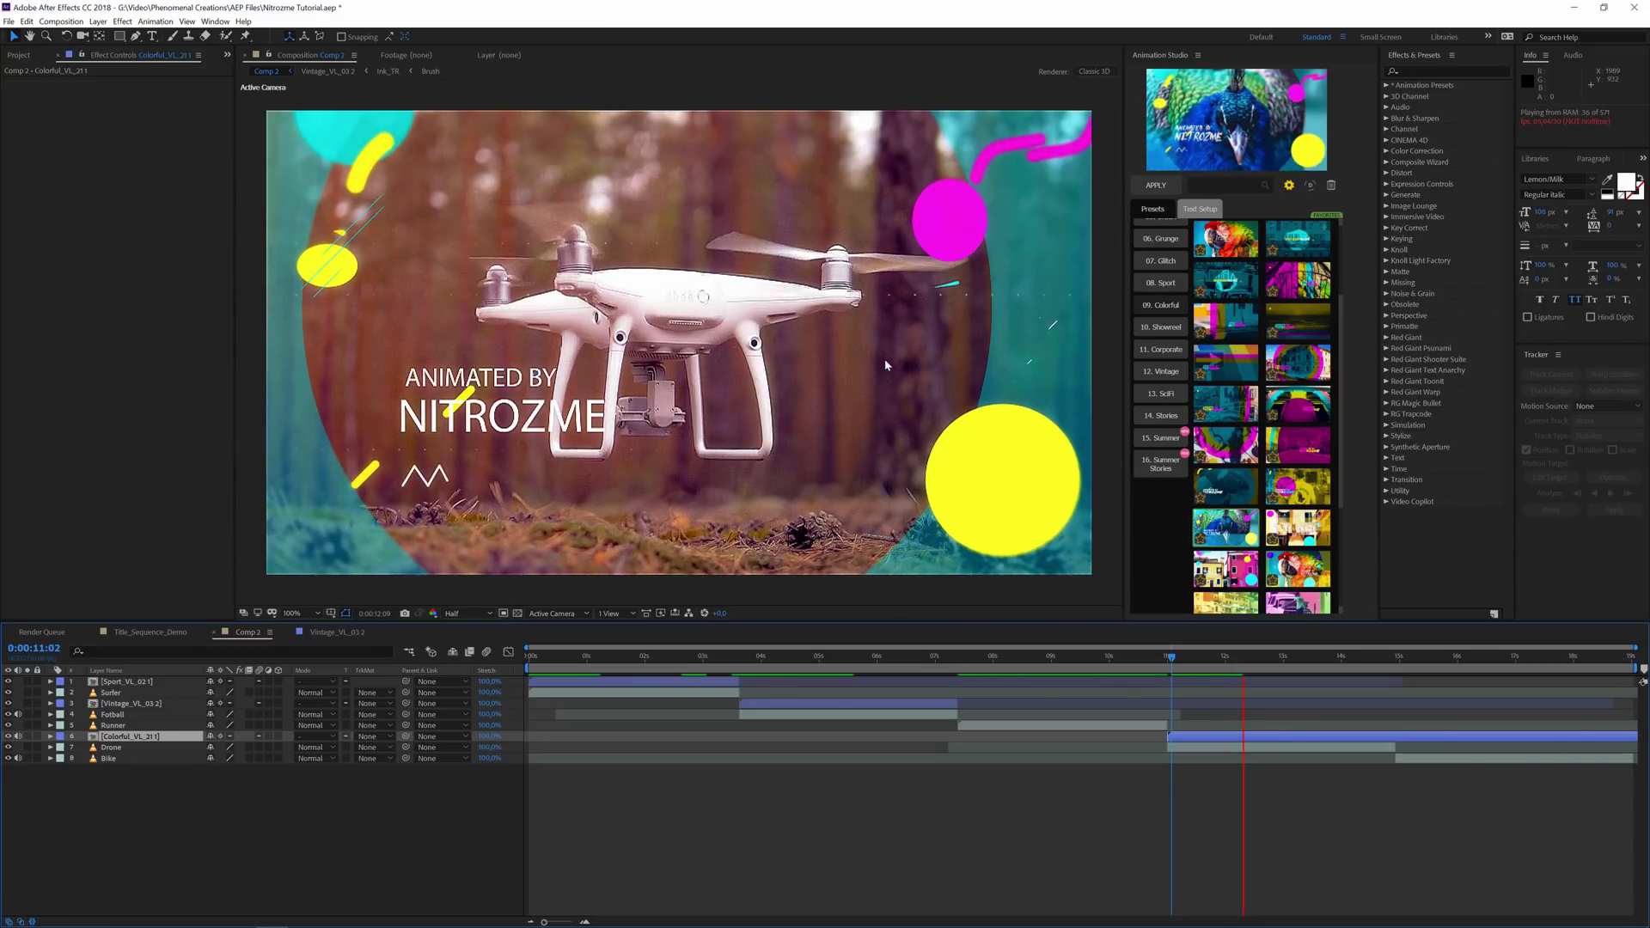
pyautogui.press('space')
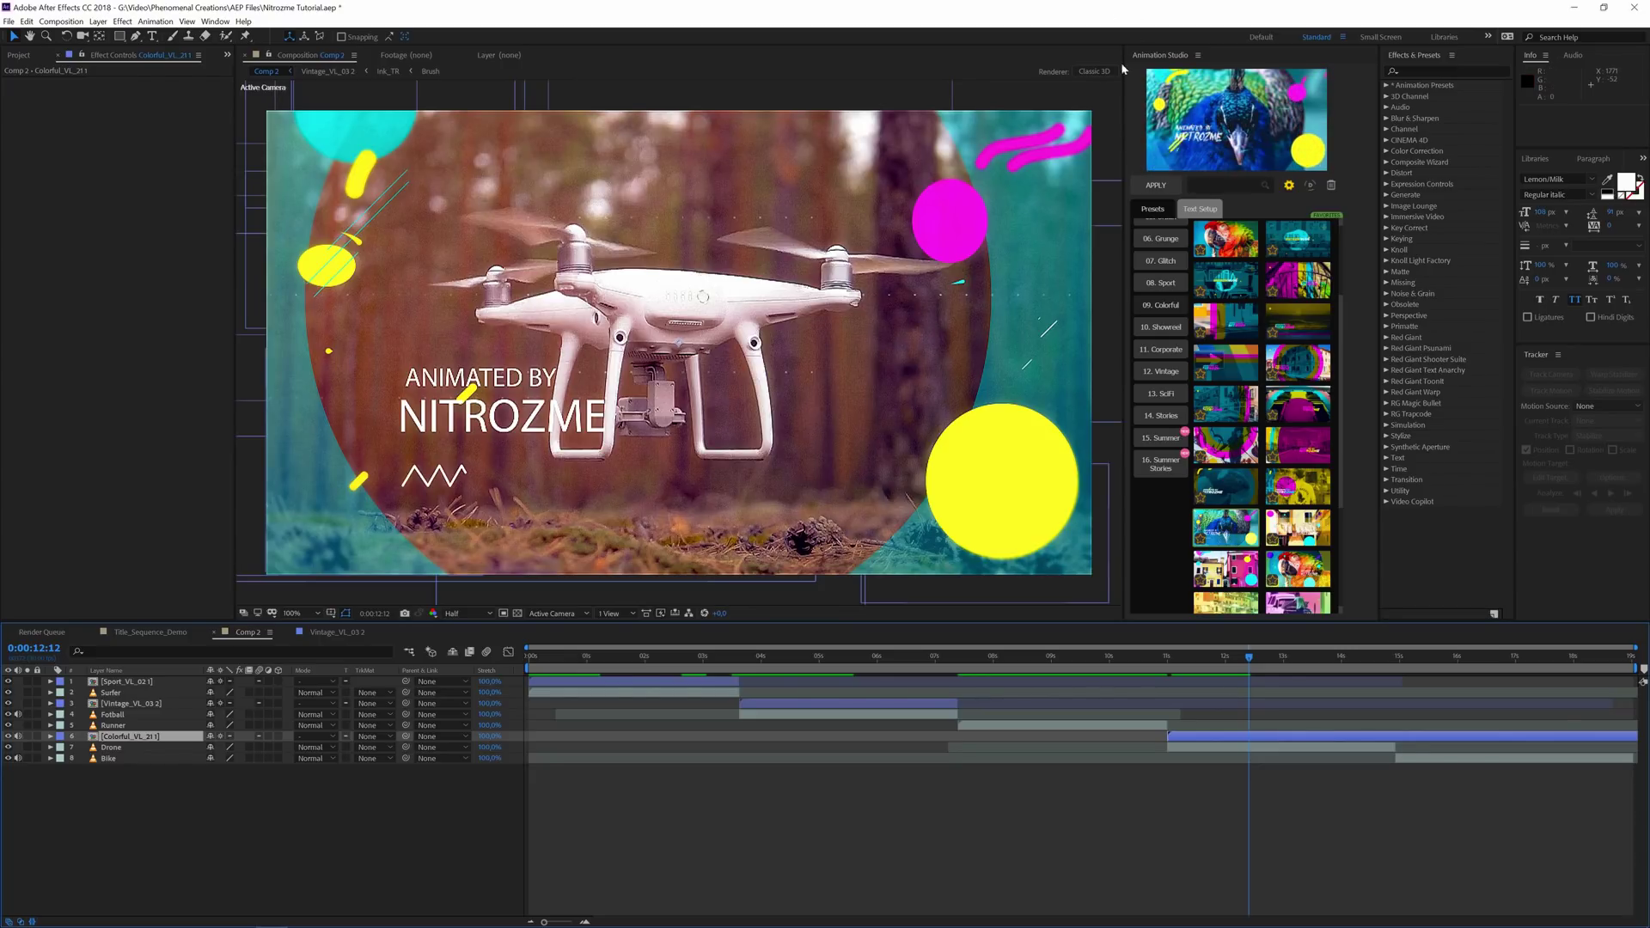
# Widen the composition viewer and trim the Colorful title layer to end with the Drone clip at 0:00:14:27.
pyautogui.moveTo(1124, 131); pyautogui.dragTo(1265, 138)
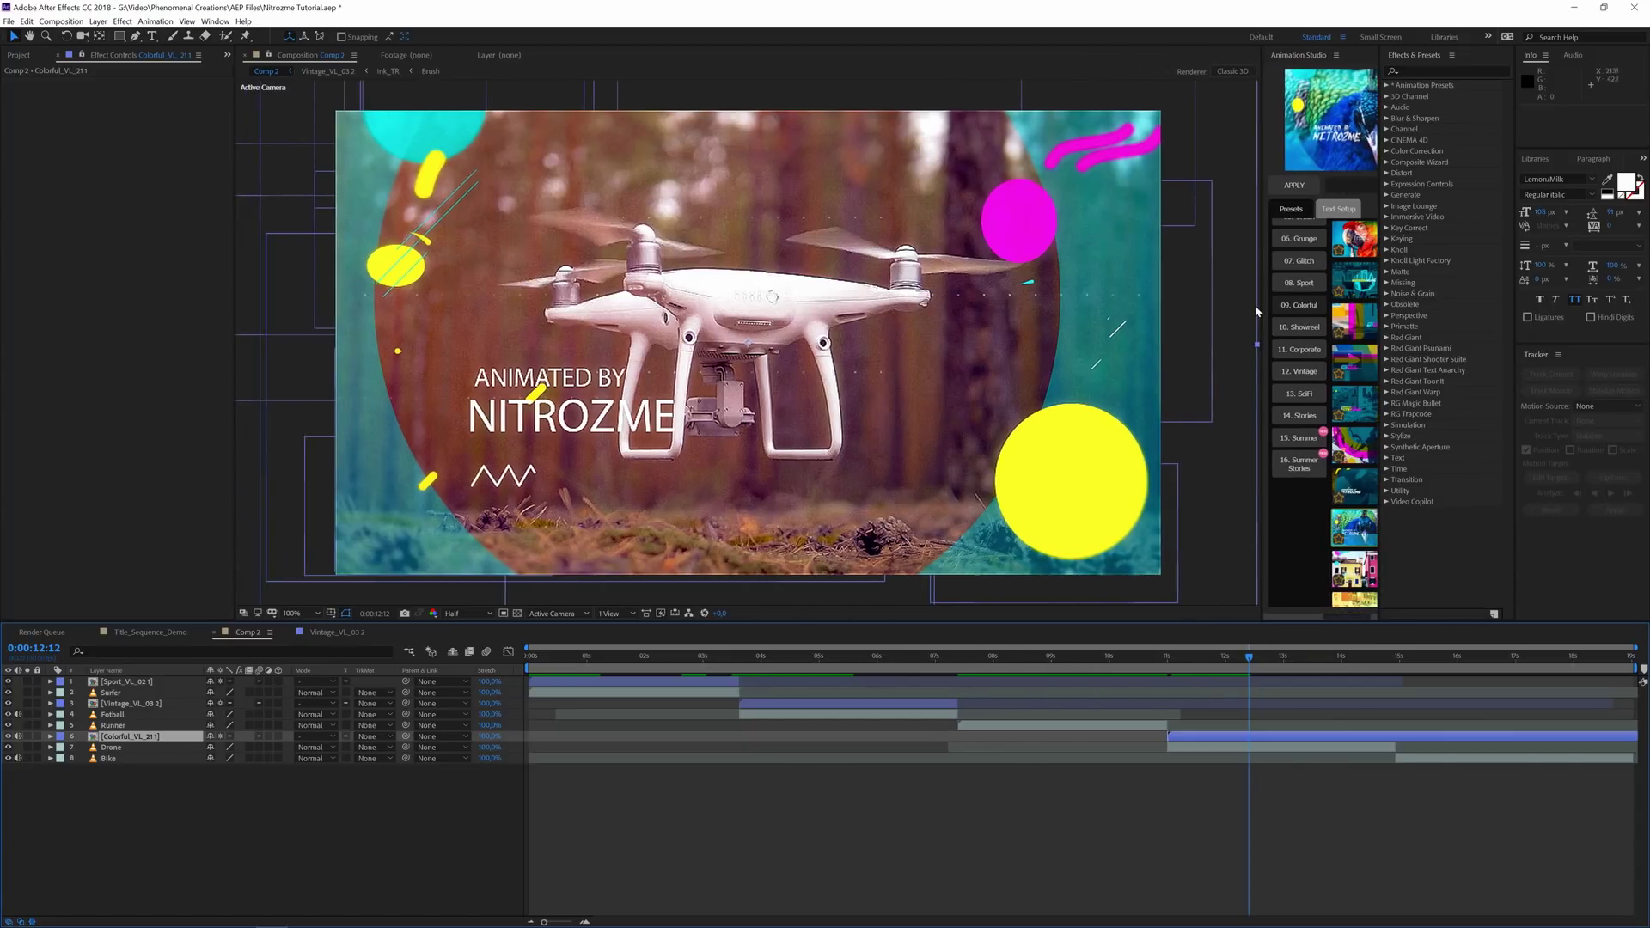
pyautogui.click(1393, 657)
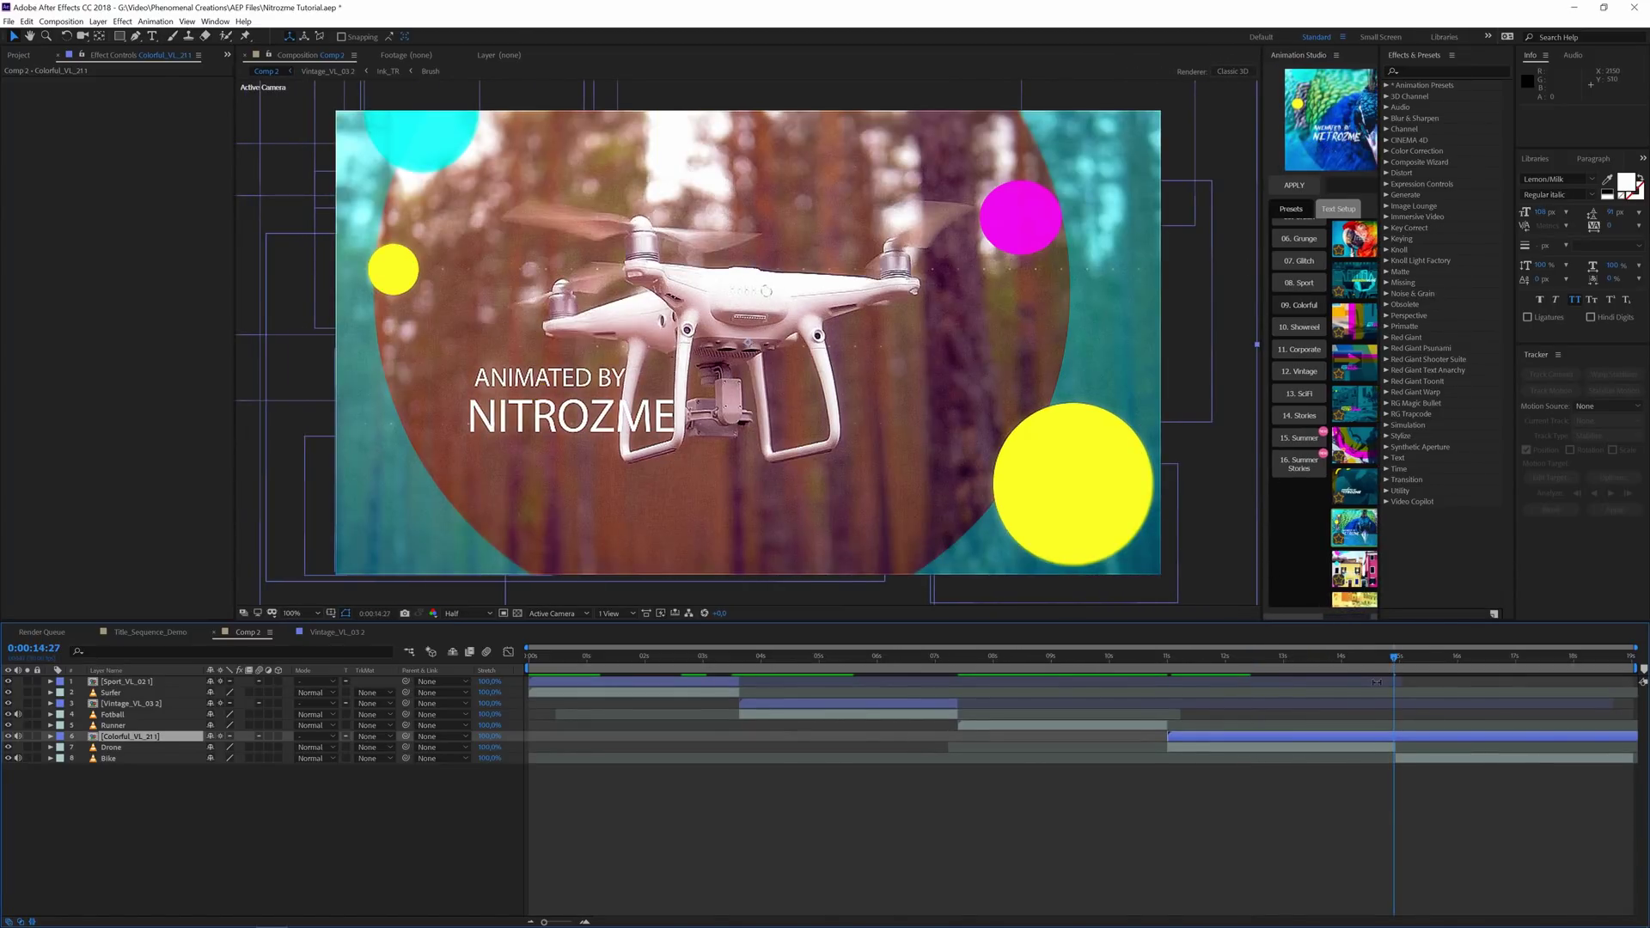
pyautogui.press('F2')
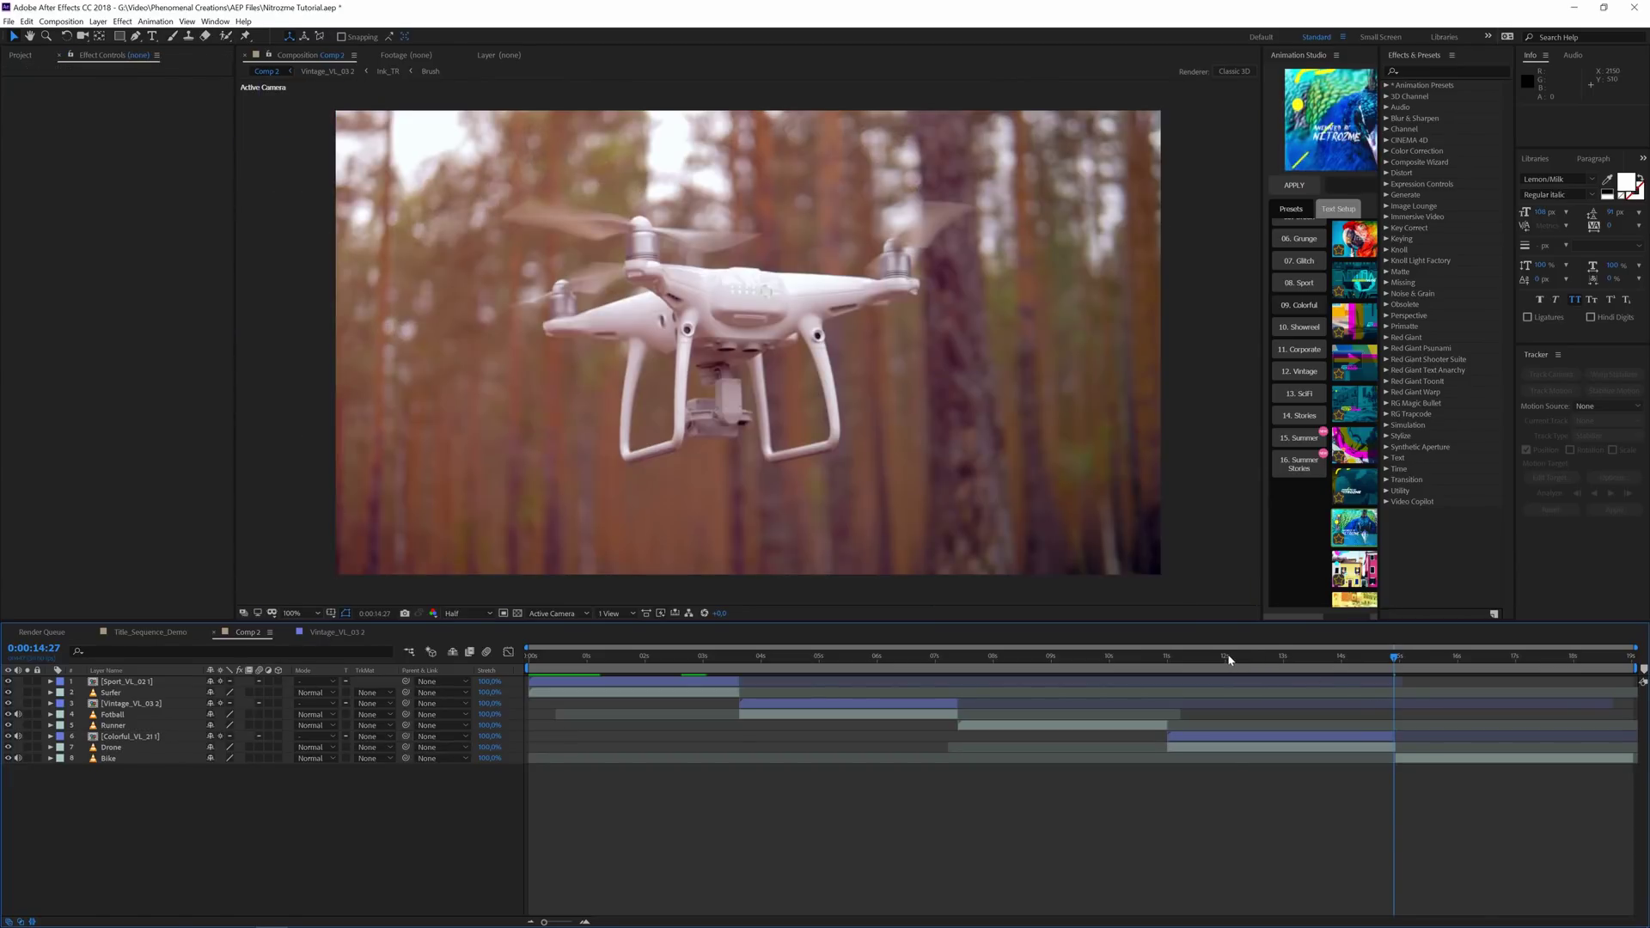
# At 0:00:11:26, open a second composition viewer, zoom both viewers to 50% and lock the first one on Comp 2.
pyautogui.click(1218, 658)
pyautogui.click(1035, 534)
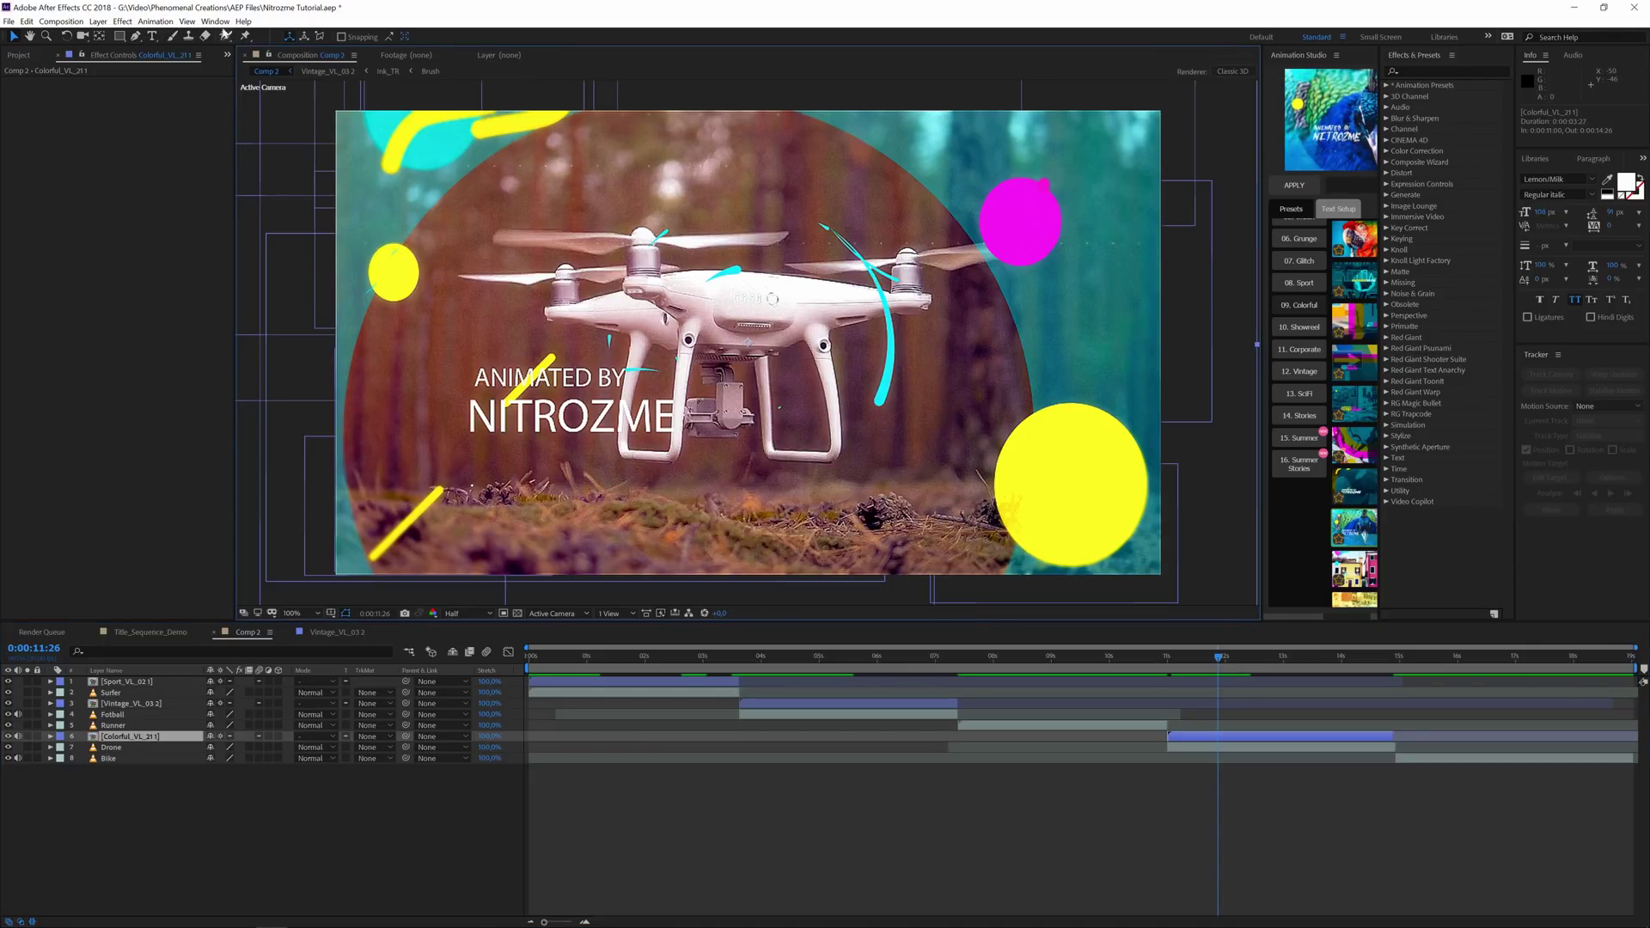
pyautogui.click(187, 22)
pyautogui.click(205, 36)
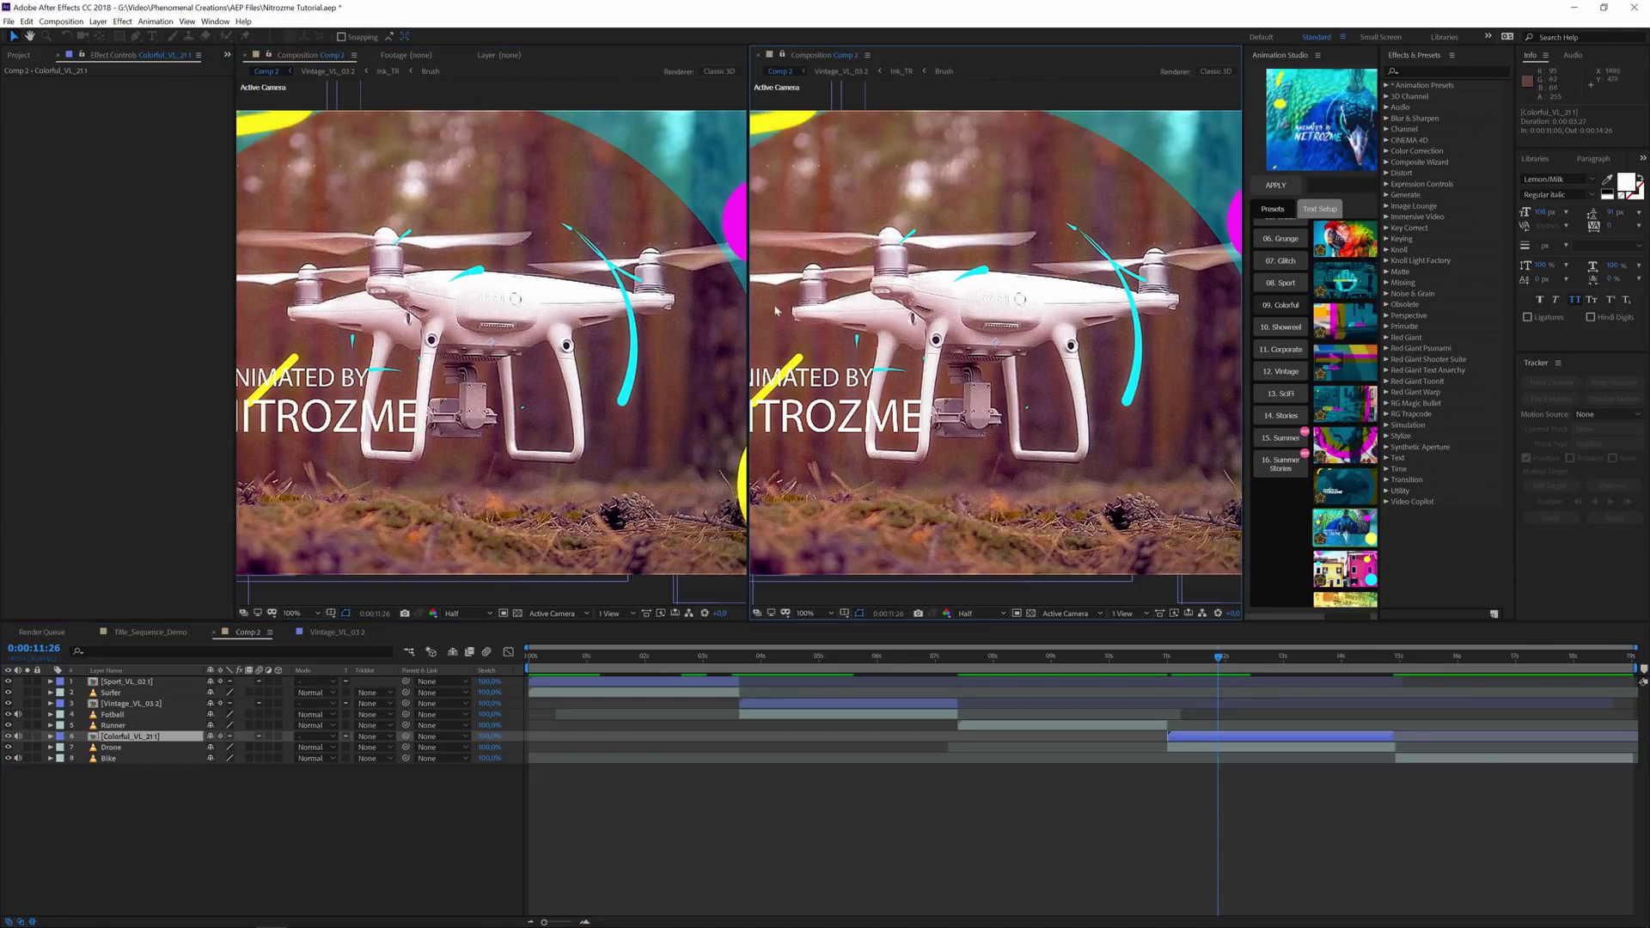
pyautogui.scroll(-2, 431, 270)
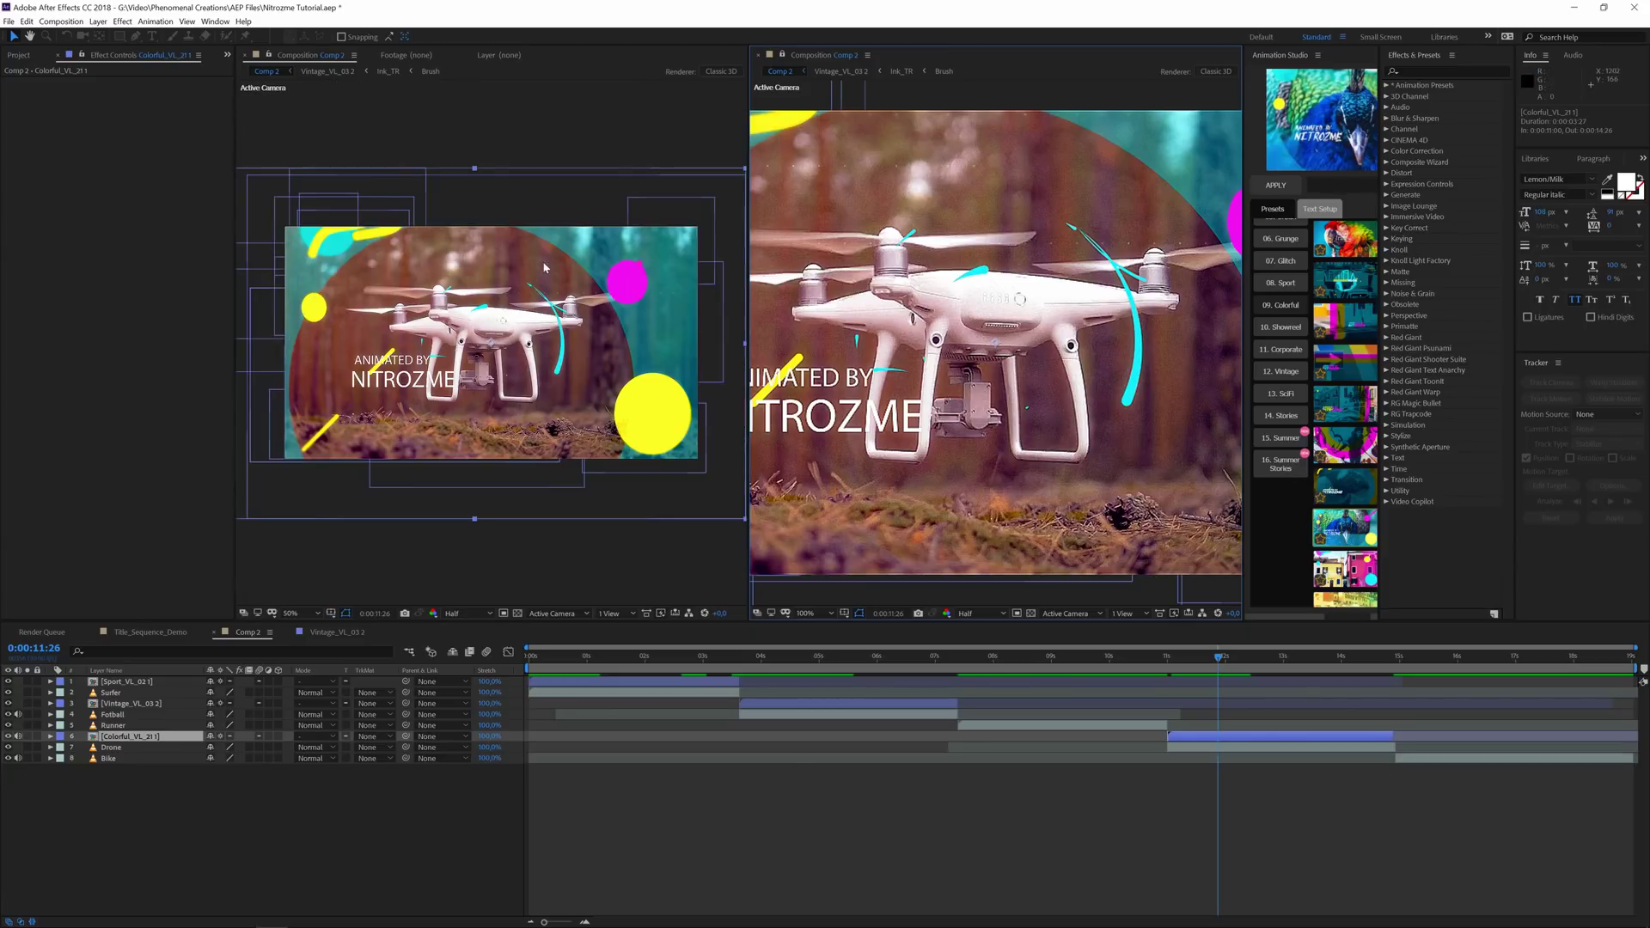
pyautogui.scroll(-2, 952, 384)
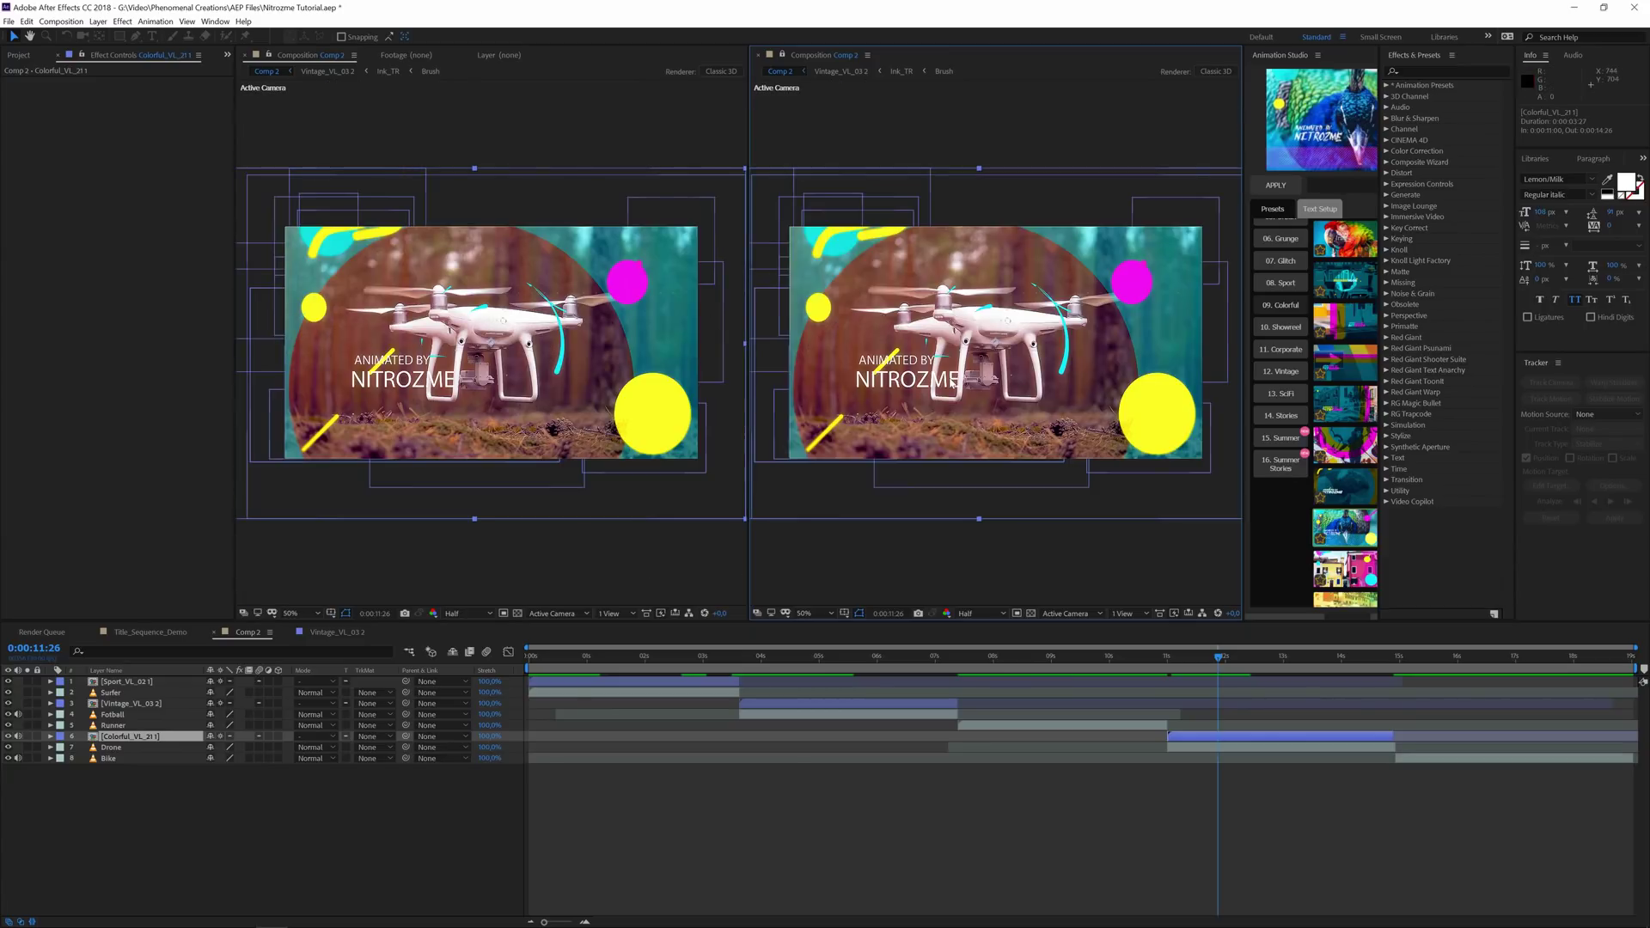
pyautogui.click(270, 54)
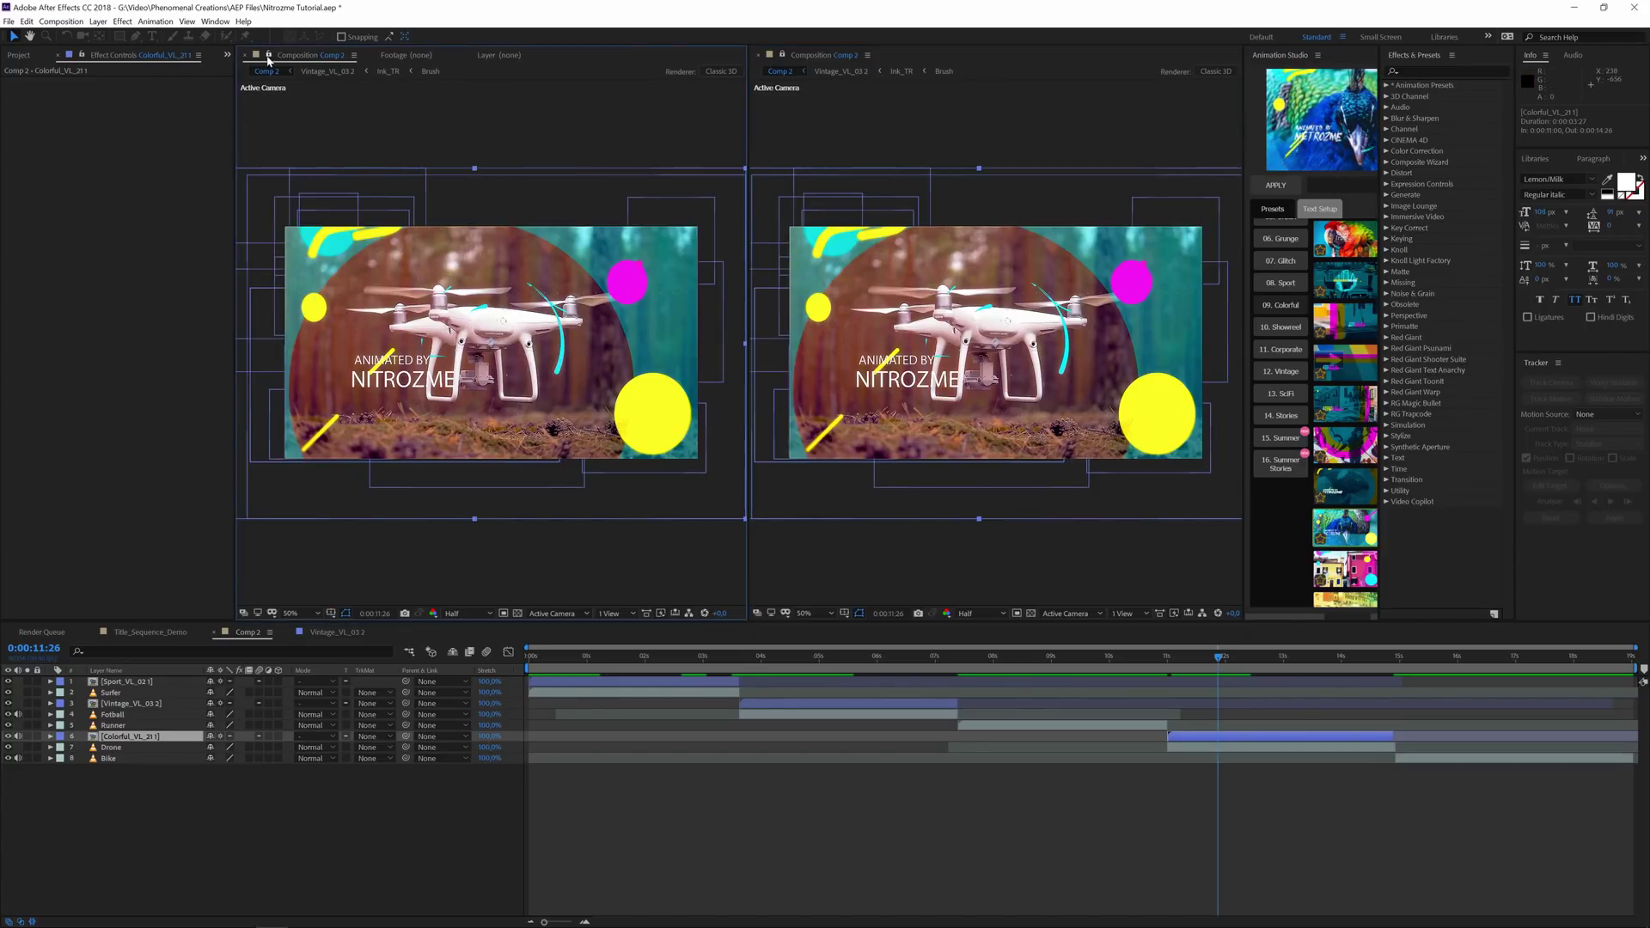
pyautogui.click(784, 55)
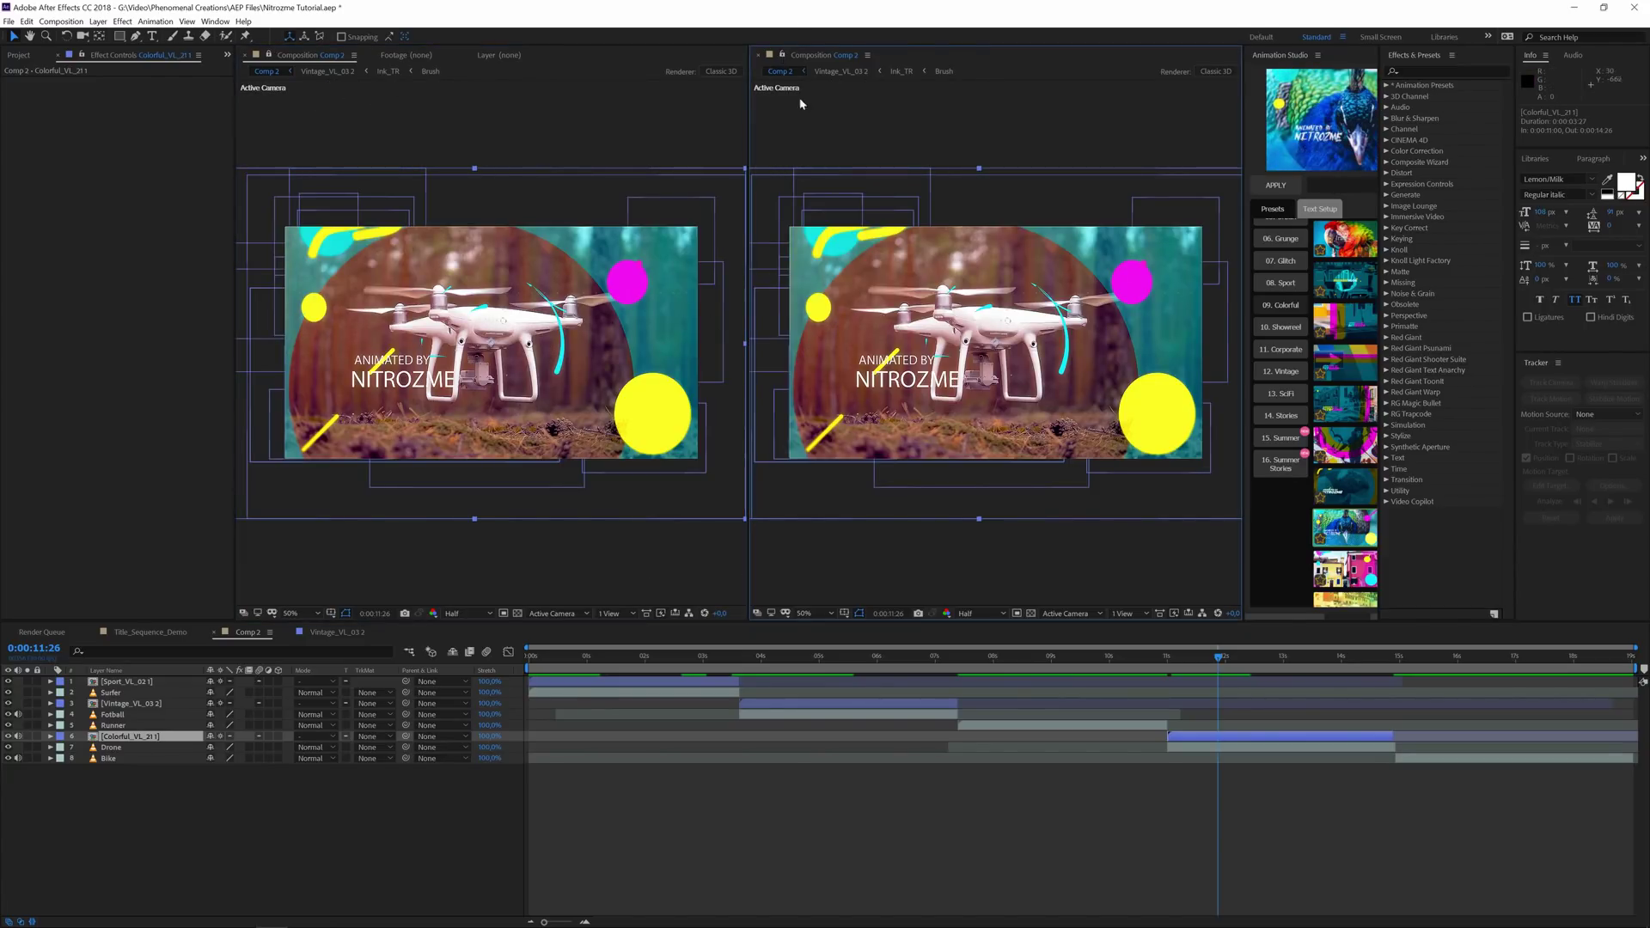
# Open the Colorful title precomp and set the CONTROL PANEL's COLOR#1 to a brown sampled from the drone footage background.
pyautogui.doubleClick(129, 736)
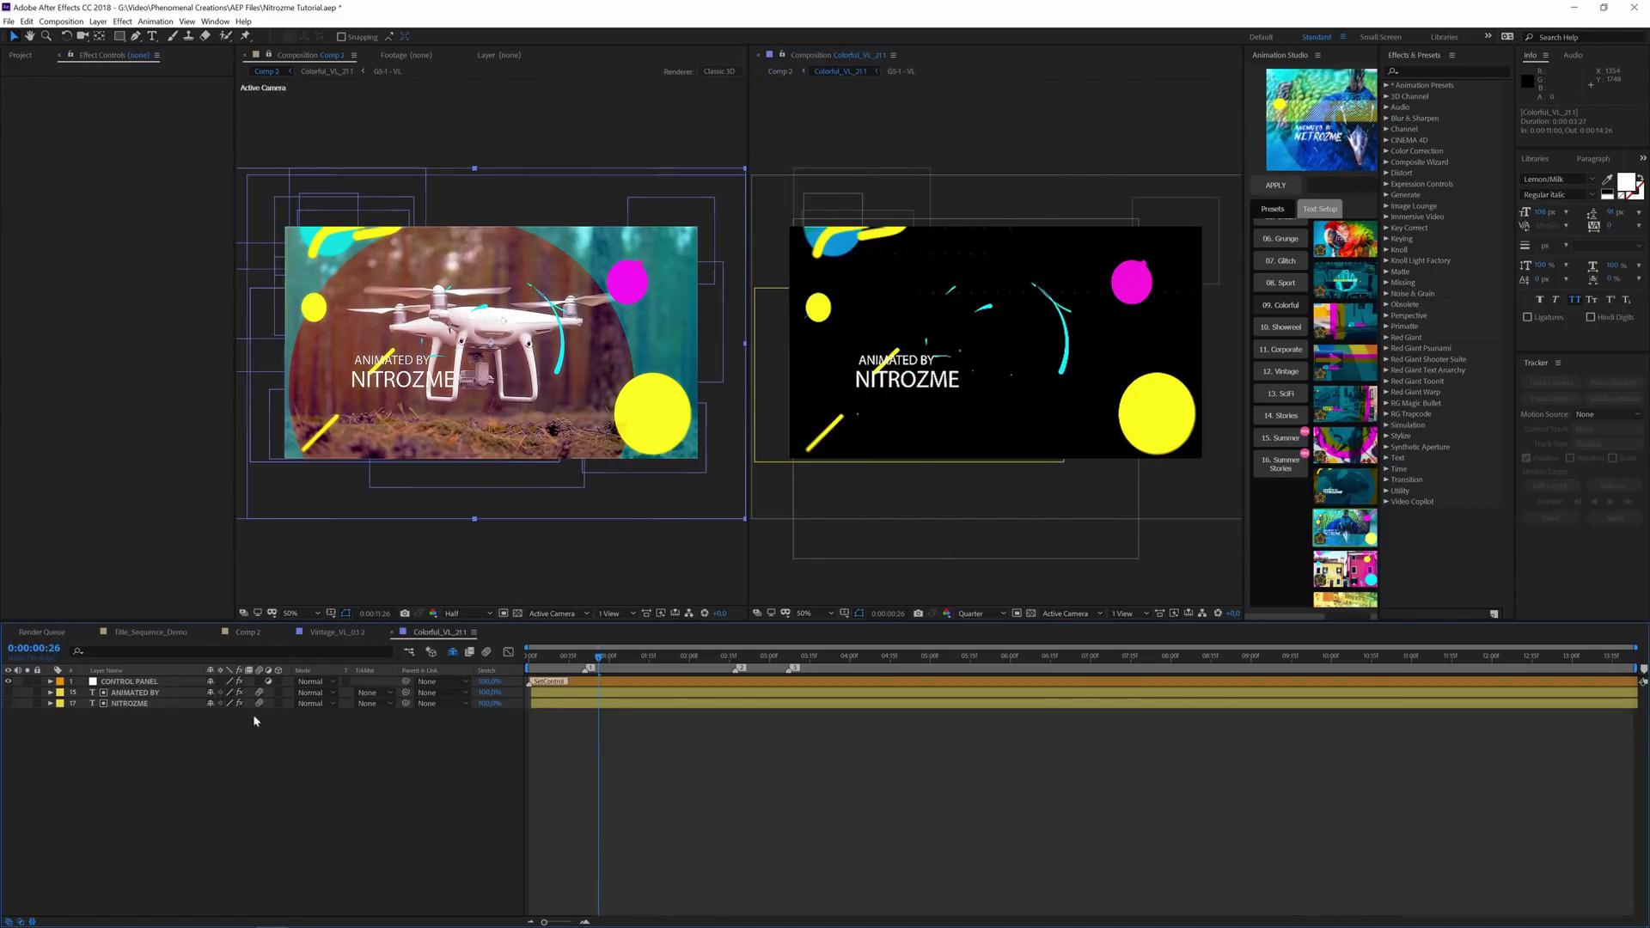
pyautogui.click(131, 682)
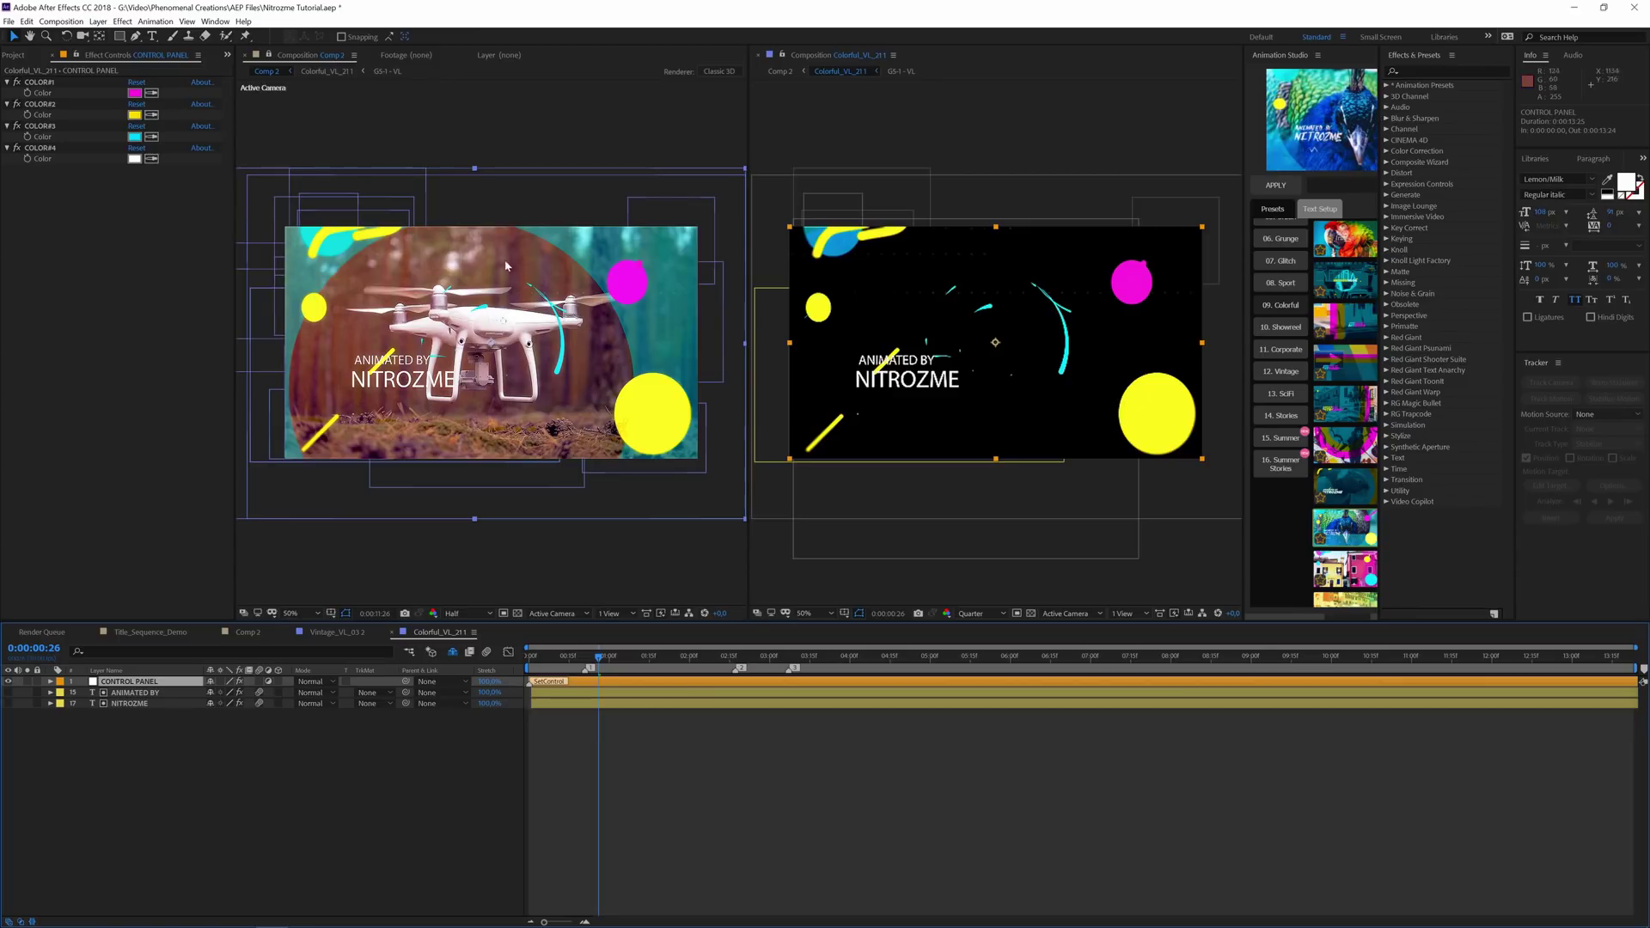
pyautogui.click(151, 94)
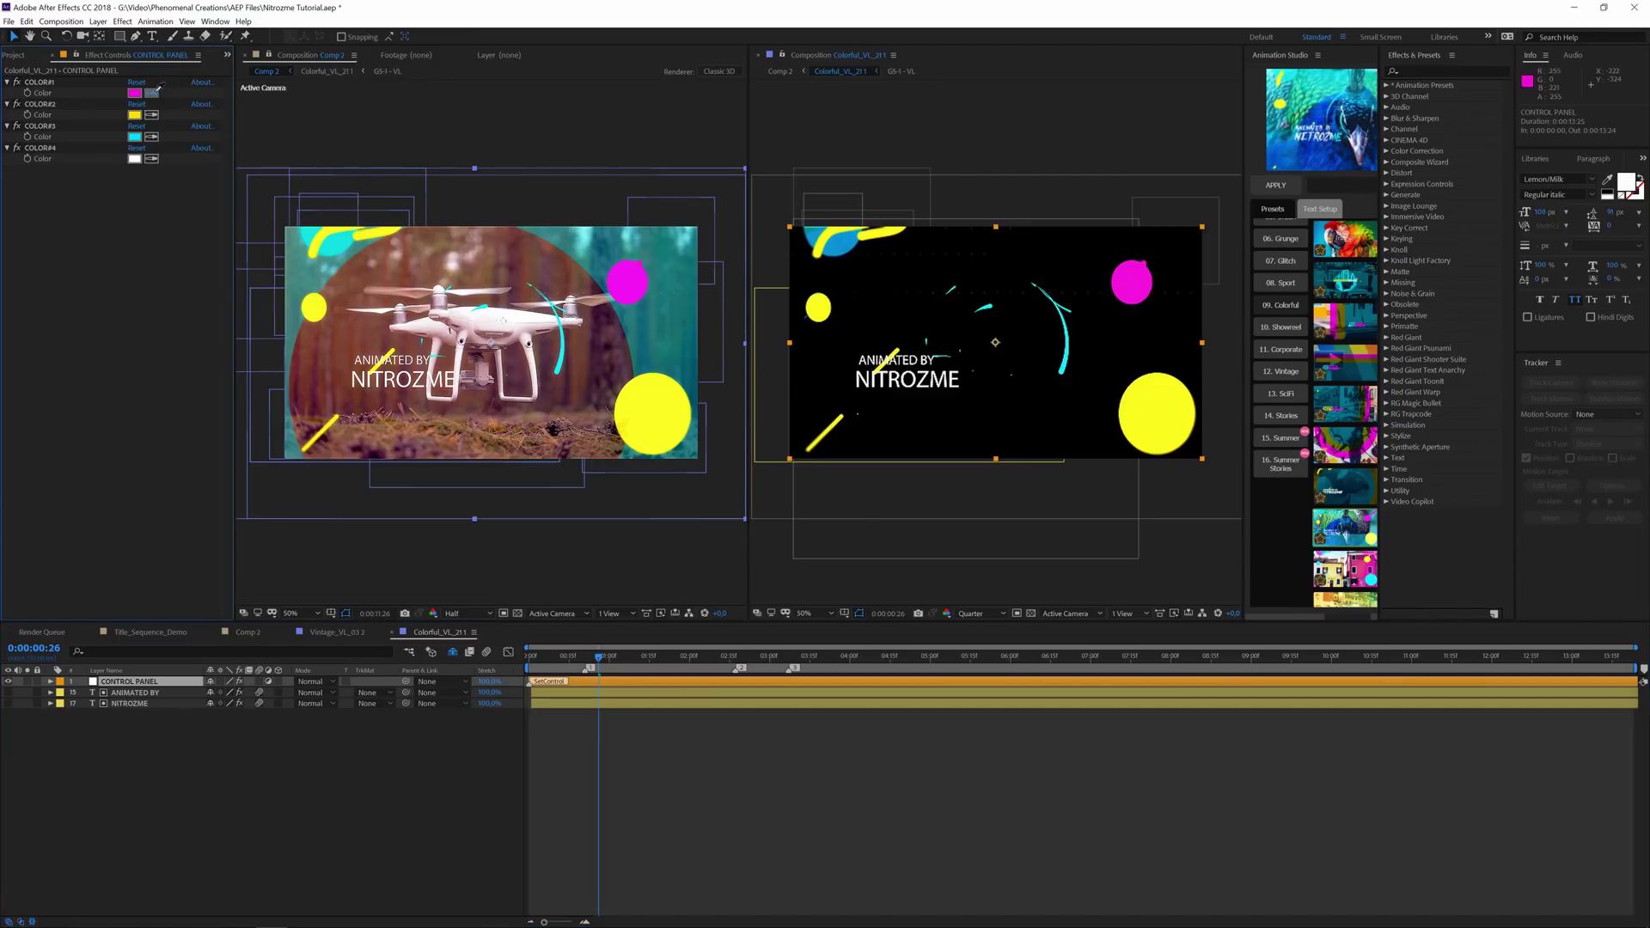
pyautogui.click(530, 265)
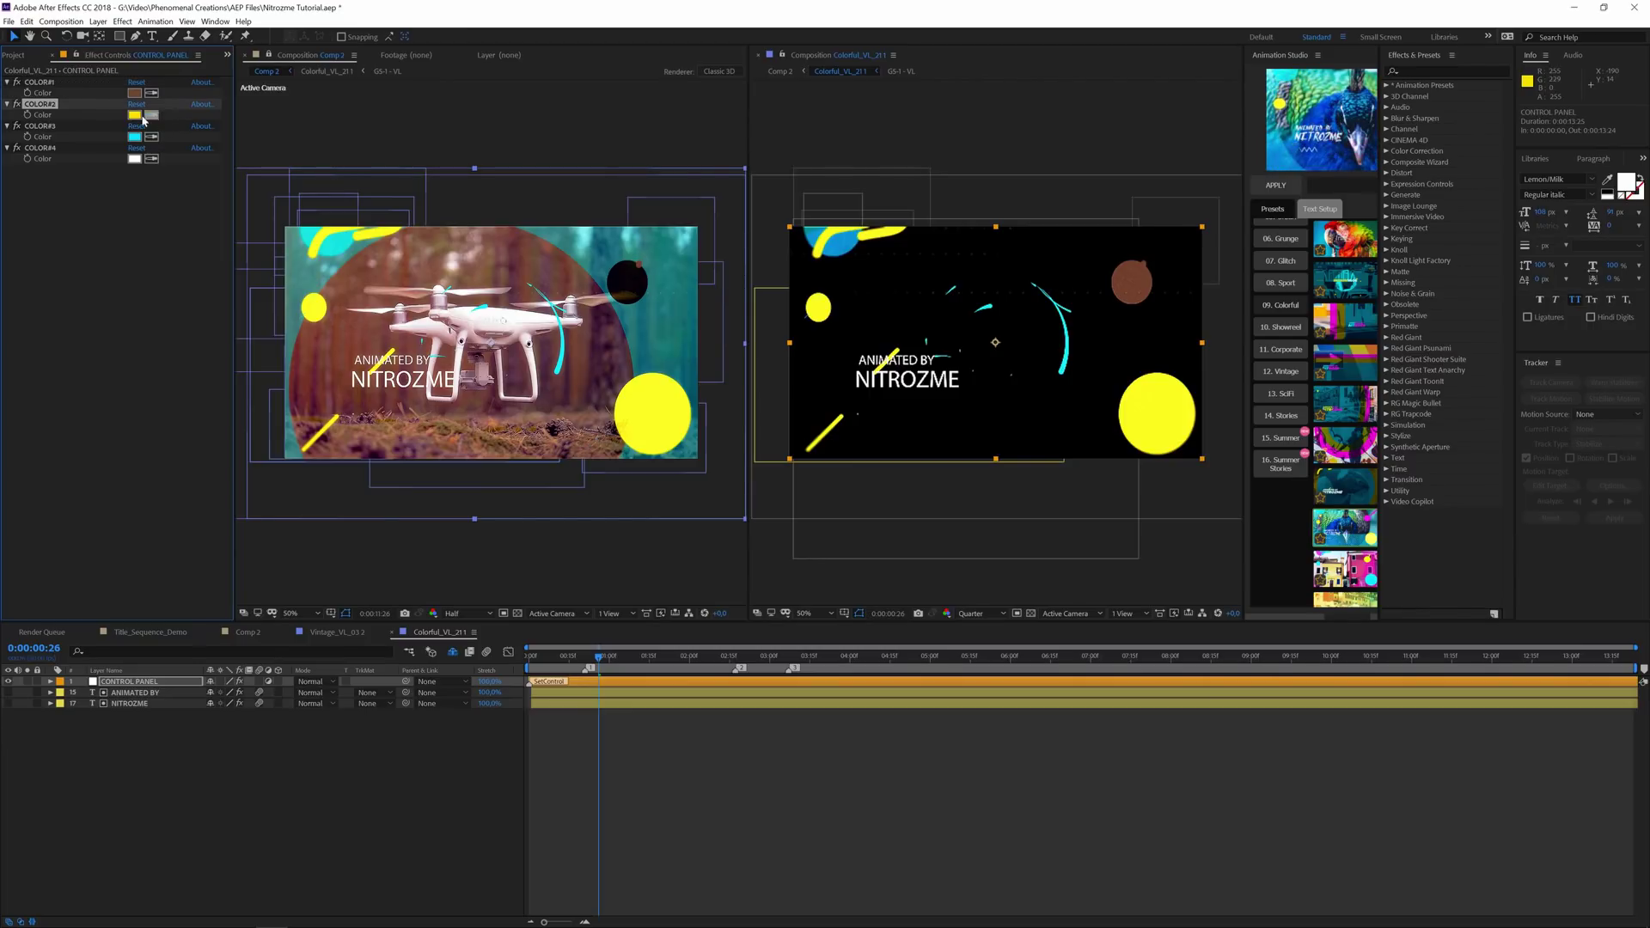
# Set the CONTROL PANEL's COLOR#2 to orange and sample COLOR#3 from the dark trees in the drone footage.
pyautogui.click(135, 114)
pyautogui.moveTo(201, 180); pyautogui.dragTo(203, 187)
pyautogui.click(296, 34)
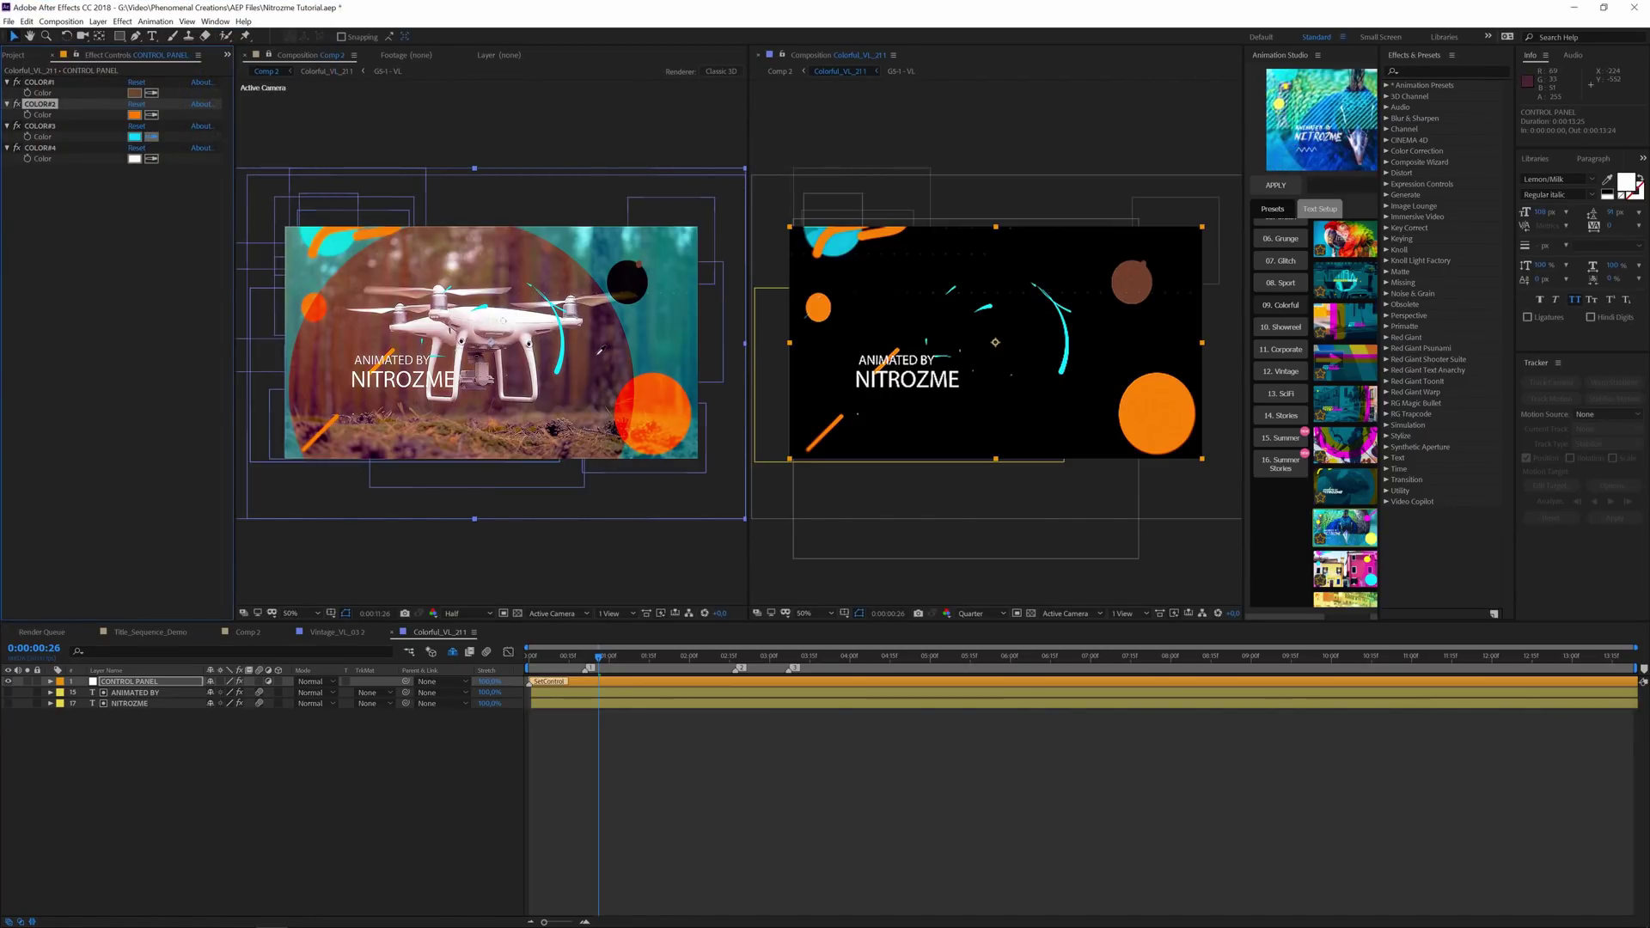
pyautogui.click(600, 351)
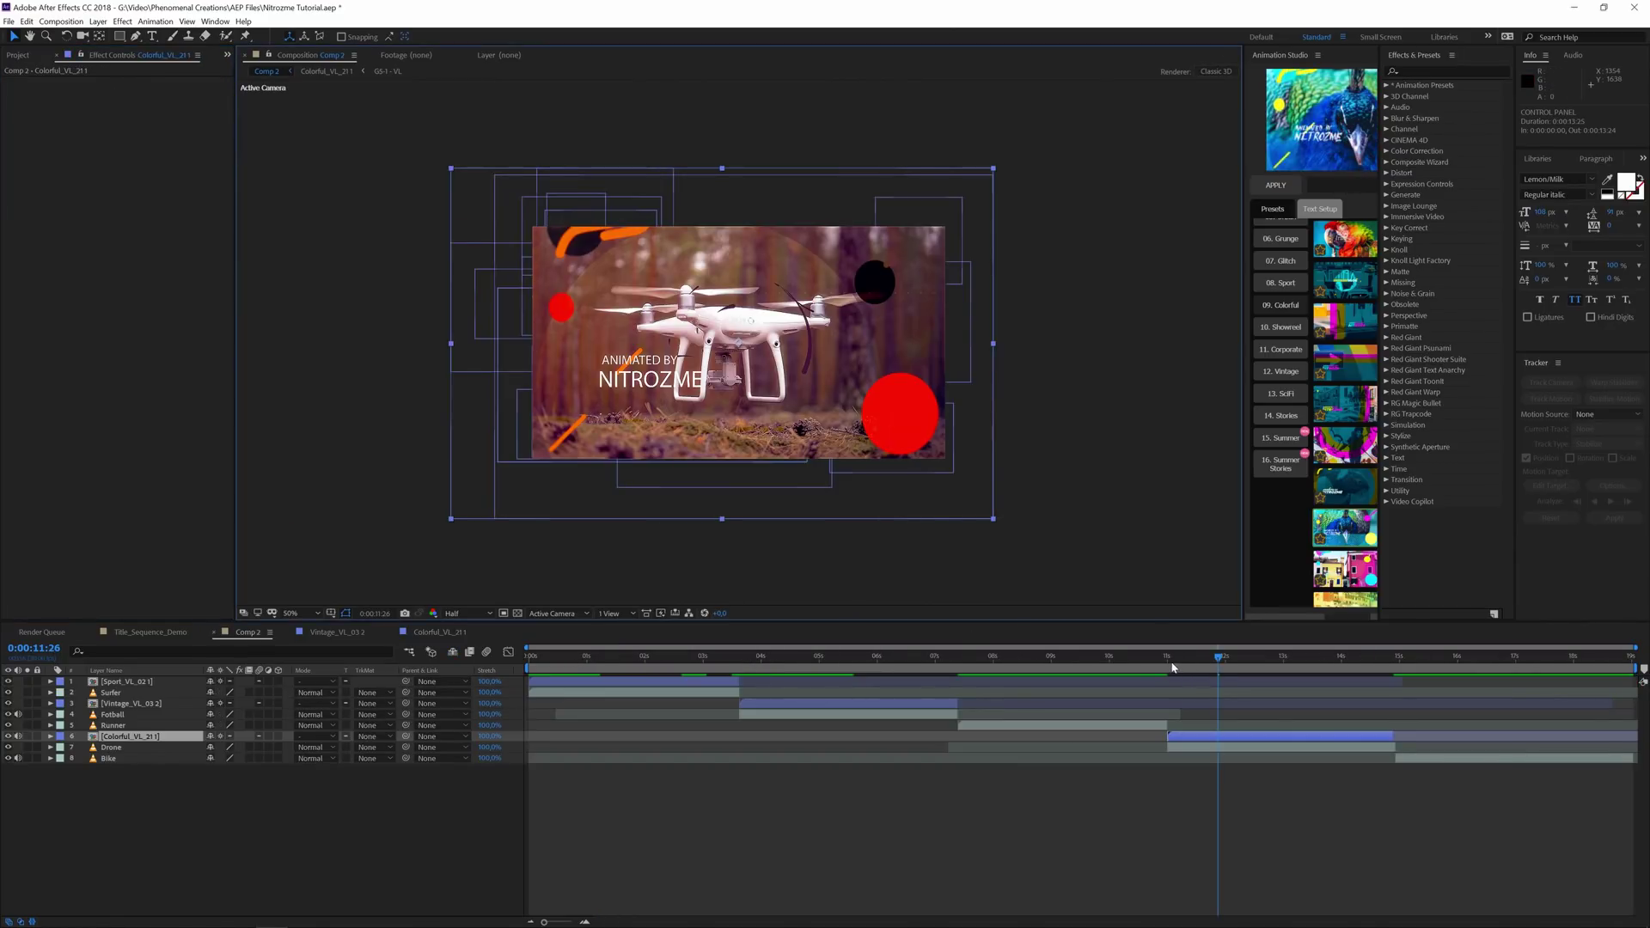
# Preview the recoloured drone title in Comp 2 from 0:00:11:02.
pyautogui.click(1172, 667)
pyautogui.press('space')
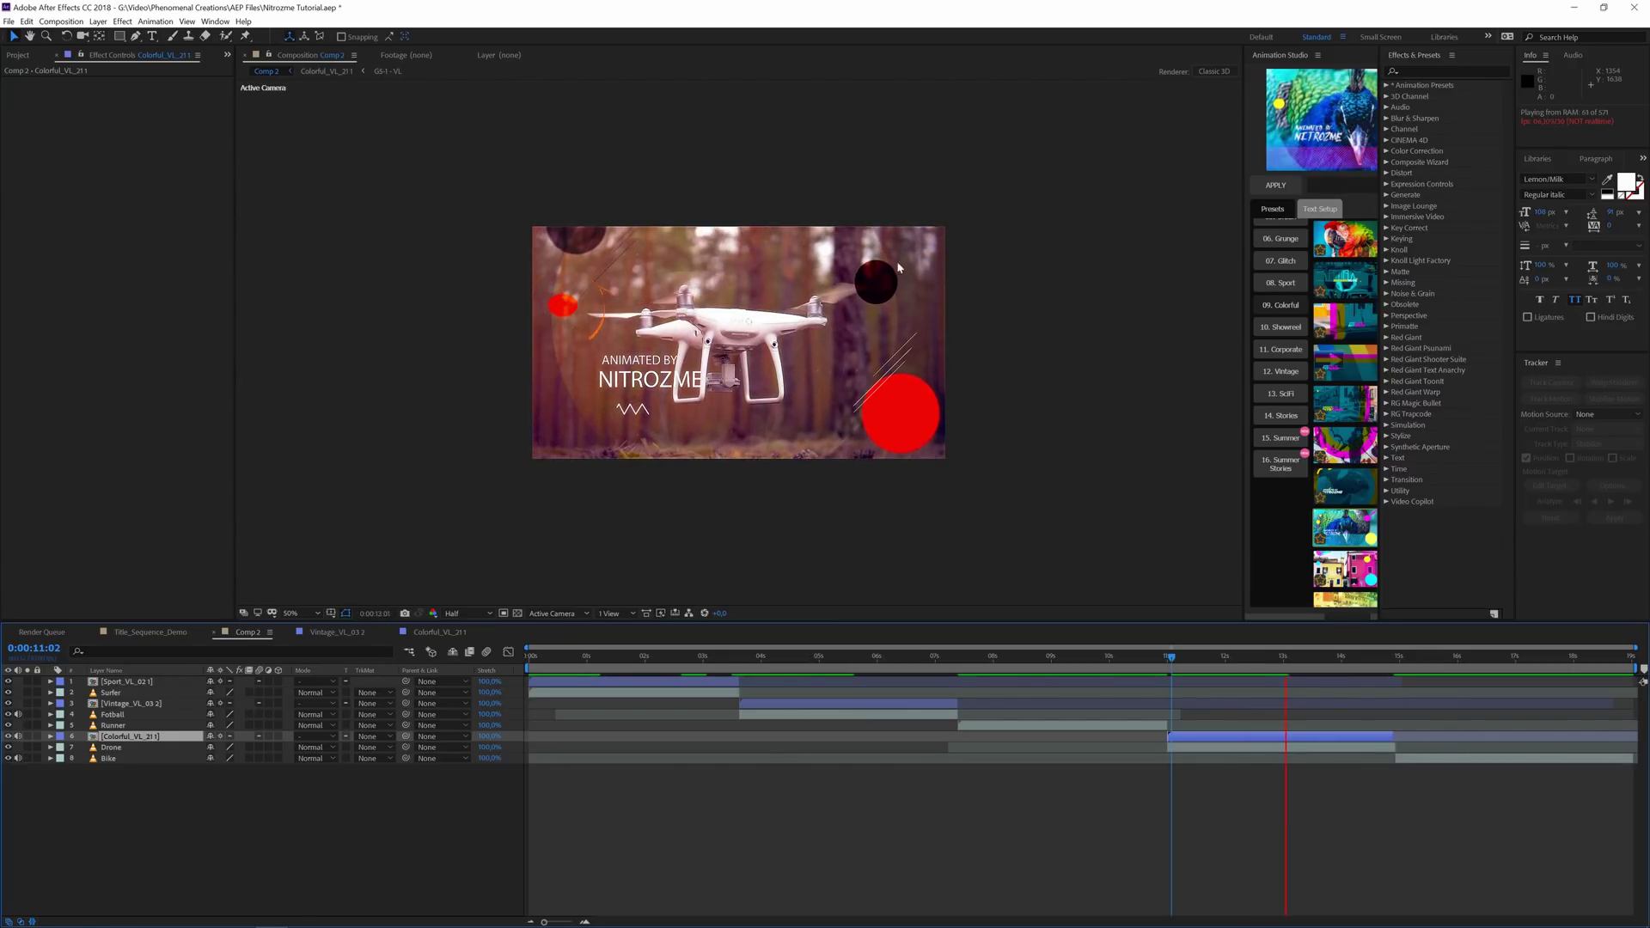
pyautogui.press('space')
pyautogui.press('space')
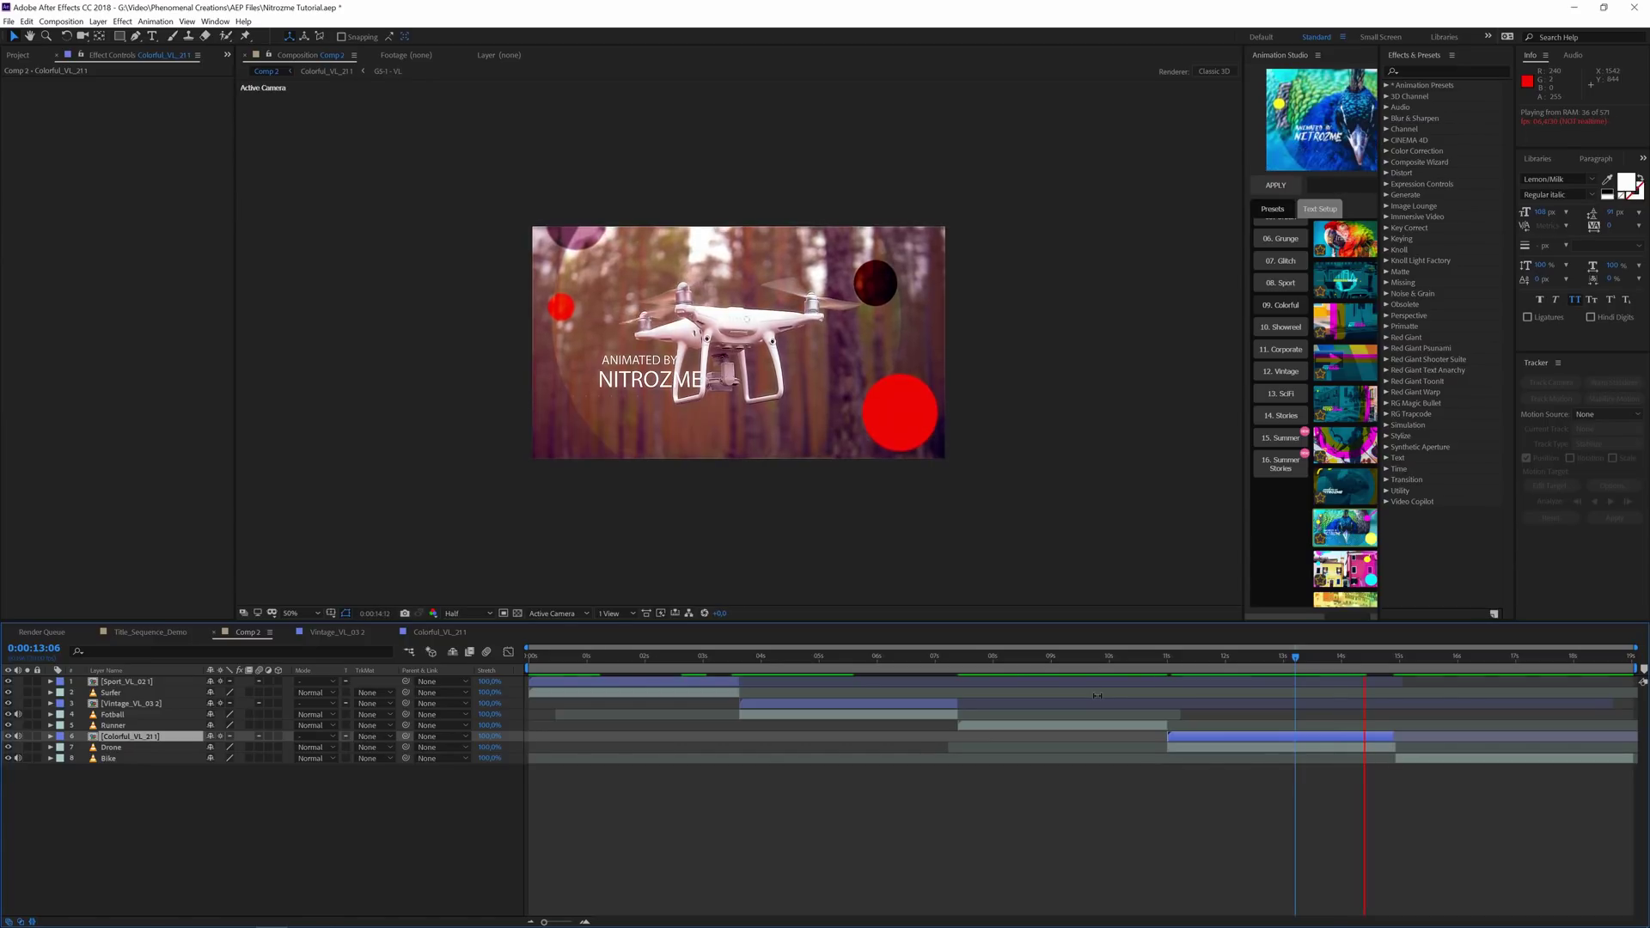
# Stop the preview and inspect the drone title in Comp 2 at 0:00:12:19, with Animation Studio's presets displayed.
pyautogui.press('space')
pyautogui.moveTo(1226, 658); pyautogui.dragTo(1261, 657)
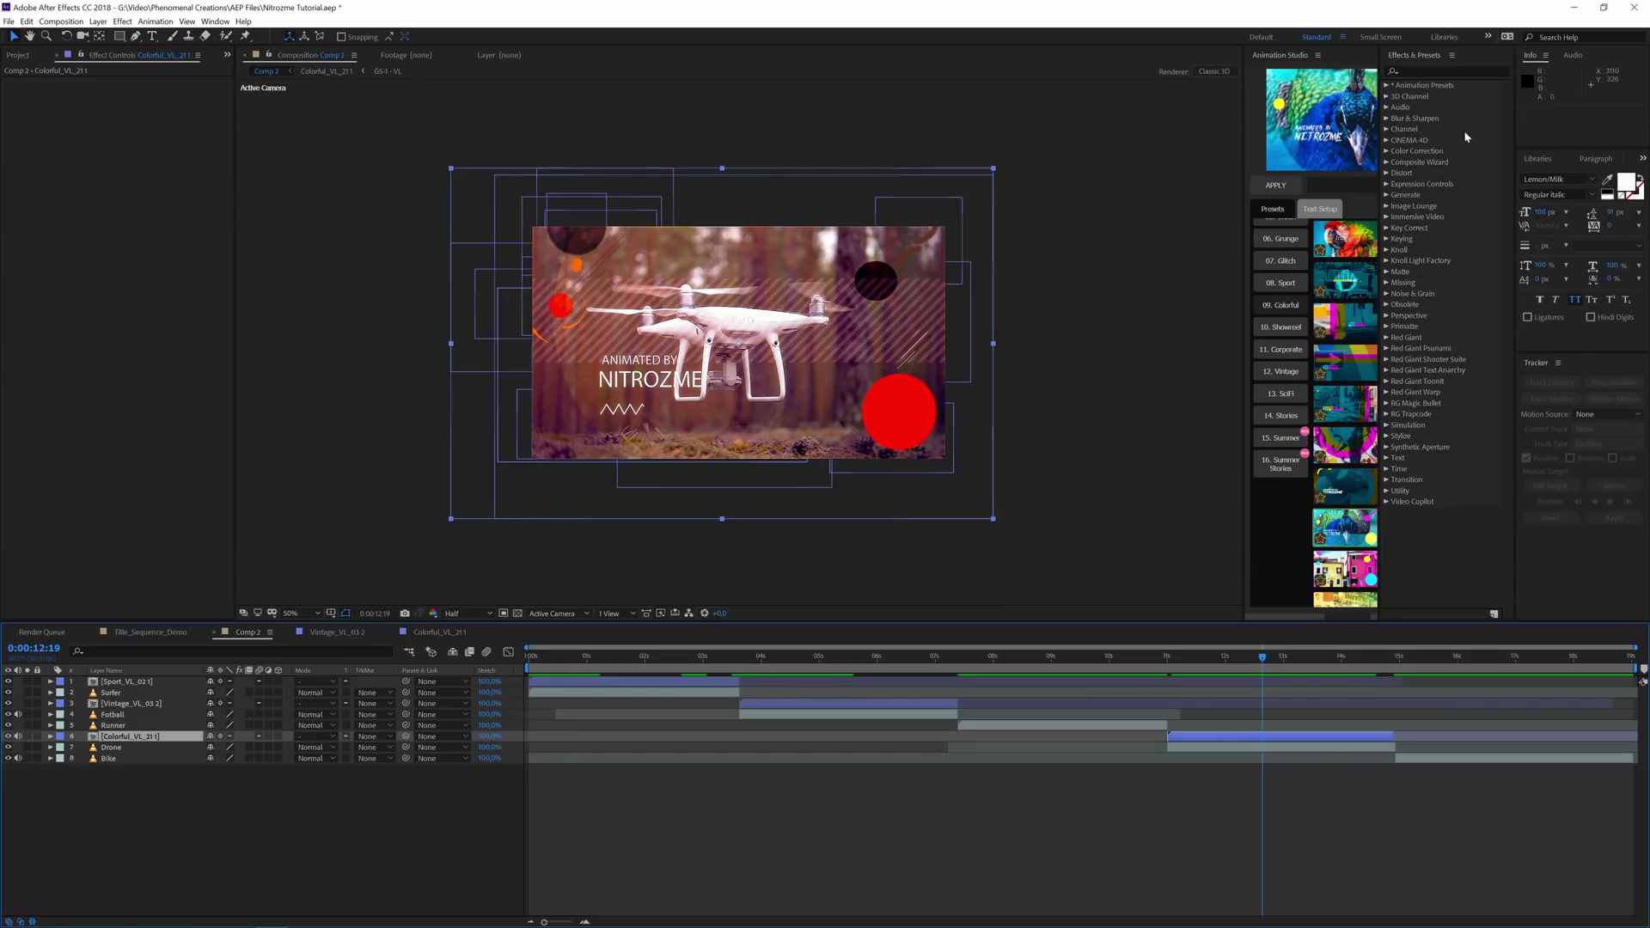
pyautogui.click(1320, 209)
pyautogui.click(1268, 211)
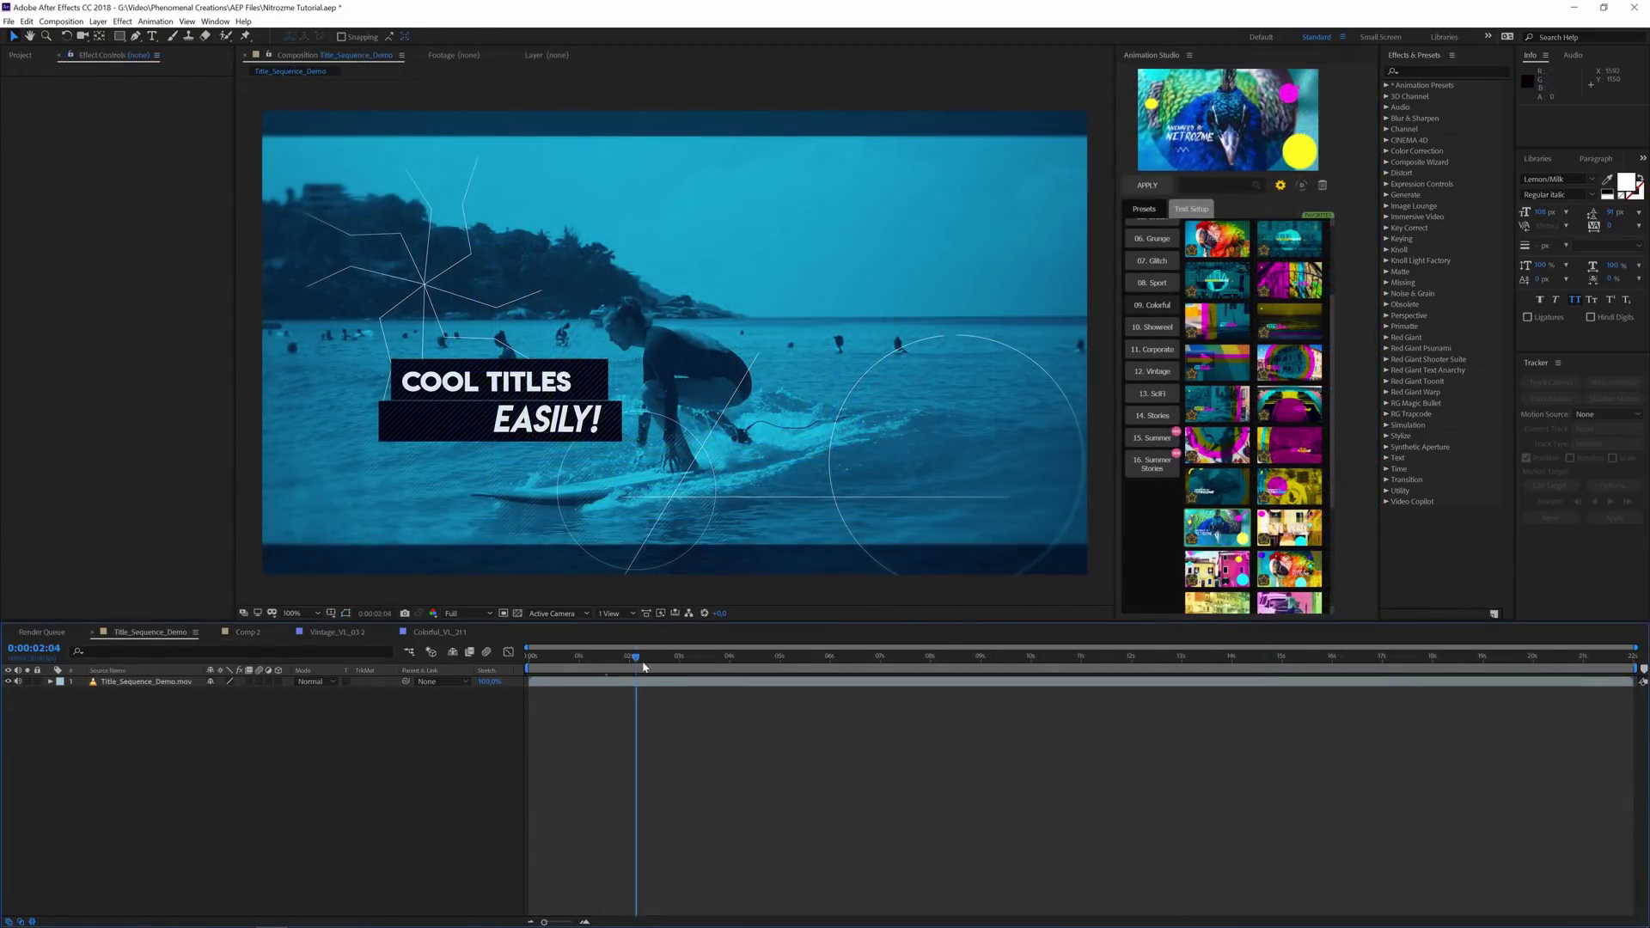
# Preview the finished Title_Sequence_Demo composition from 0:00:05:22.
pyautogui.click(817, 671)
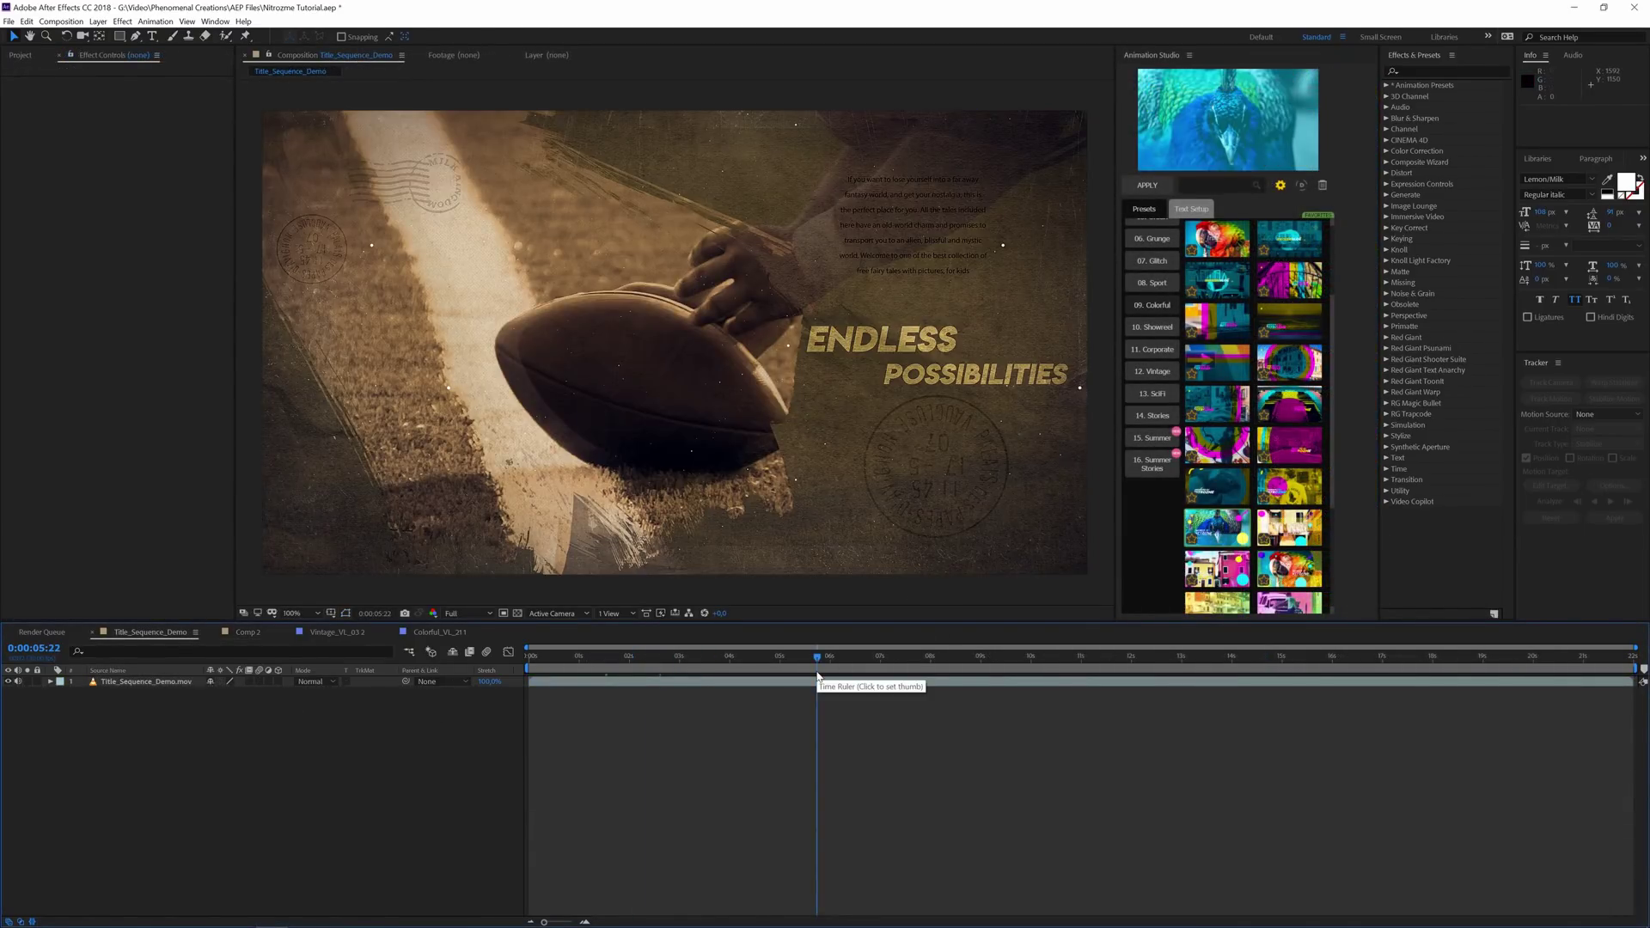
pyautogui.press('space')
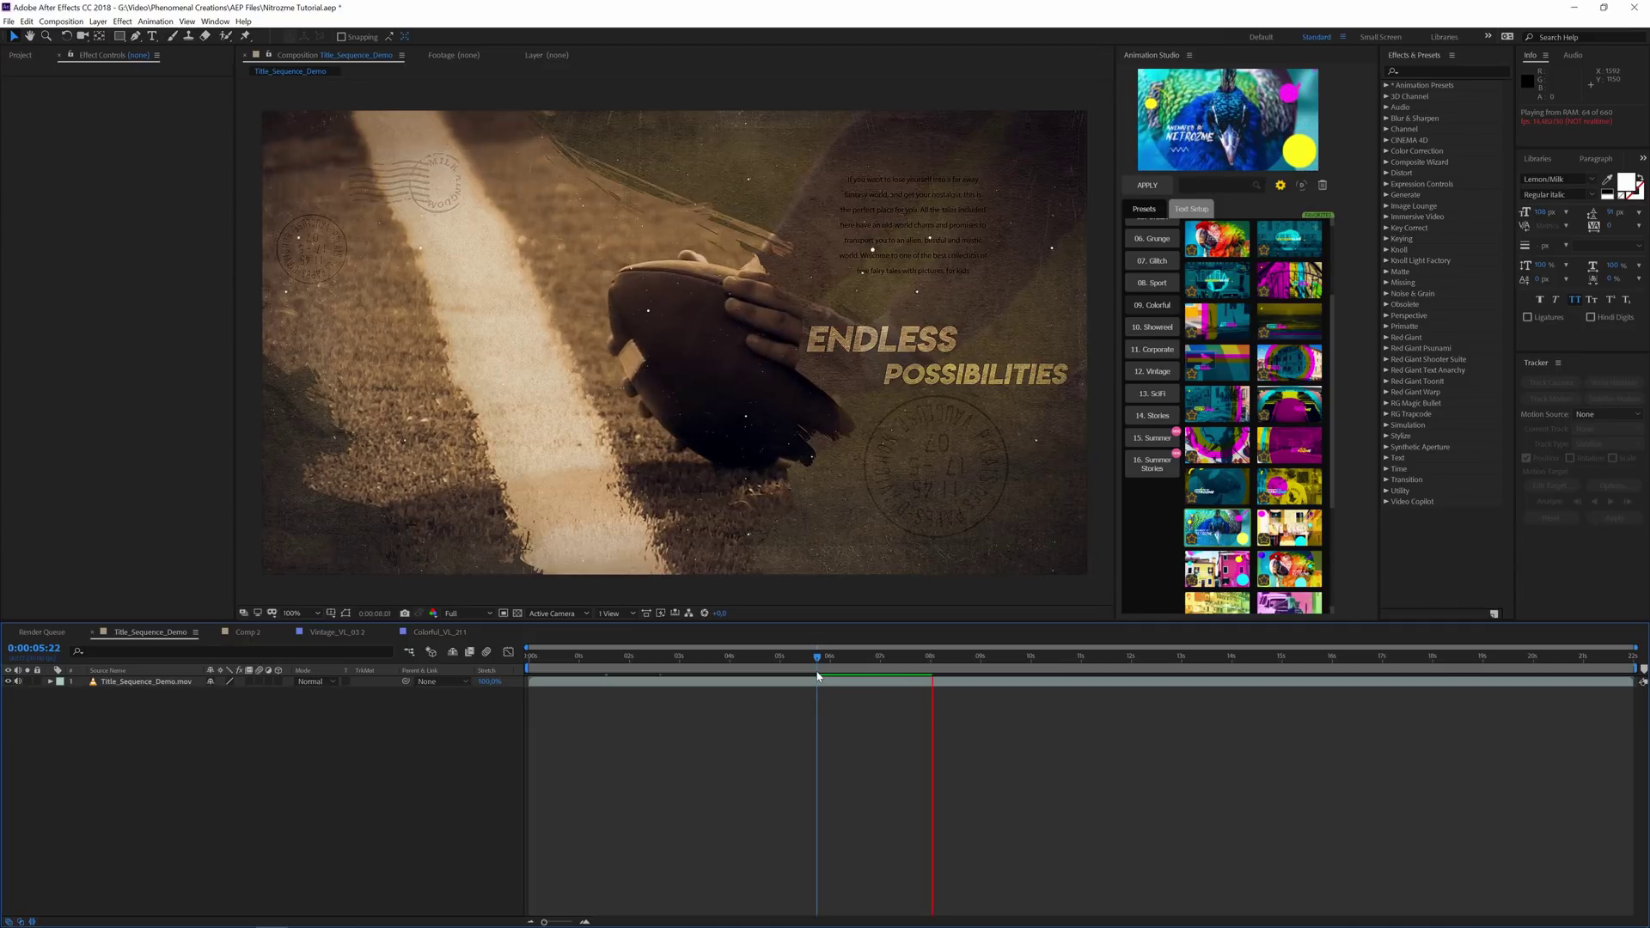
# Browse the Animation Studio preset categories from the start of the list and display the Stories presets.
pyautogui.click(1145, 257)
pyautogui.click(1144, 260)
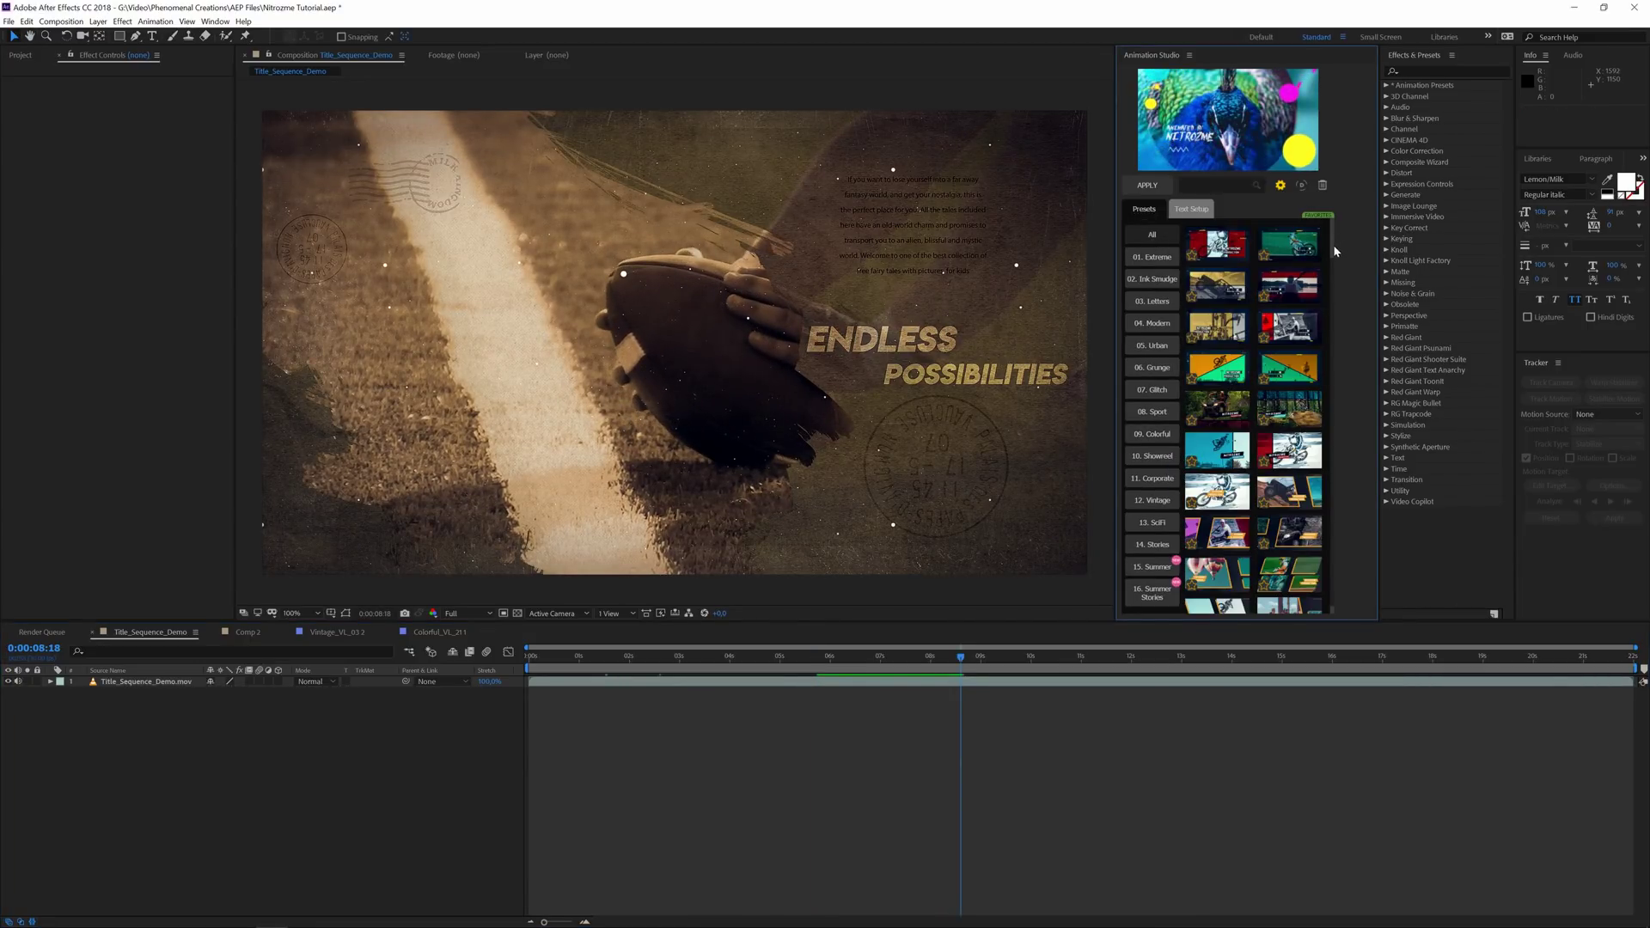
pyautogui.moveTo(1337, 241); pyautogui.dragTo(1348, 195)
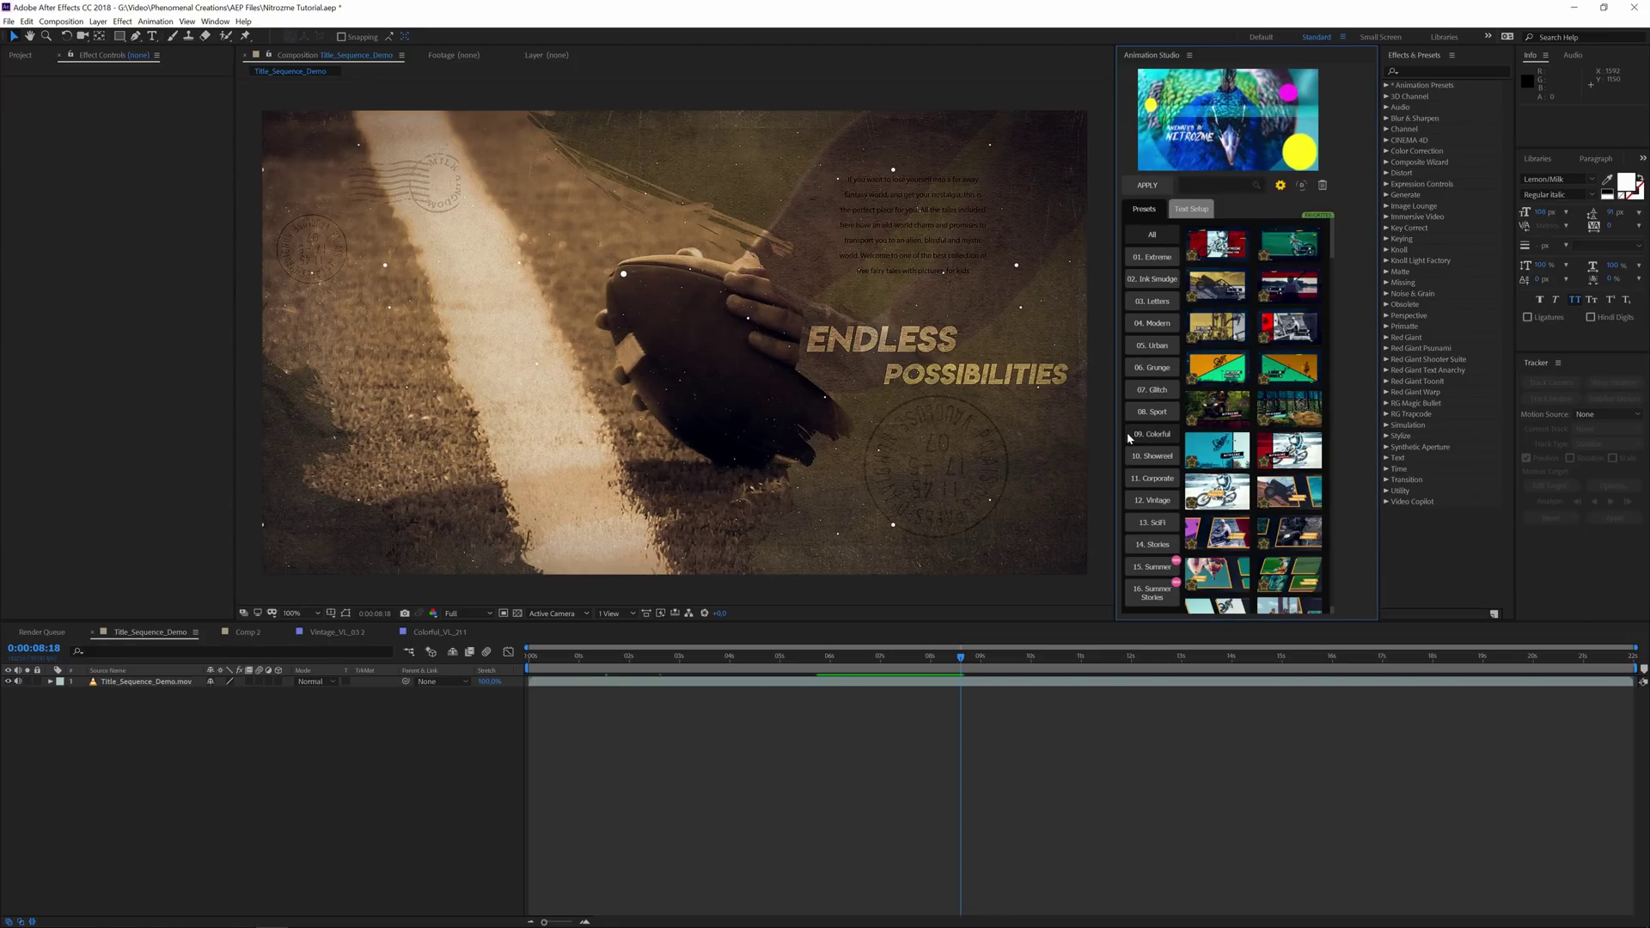
pyautogui.scroll(-5, 1172, 481)
pyautogui.scroll(5, 1182, 533)
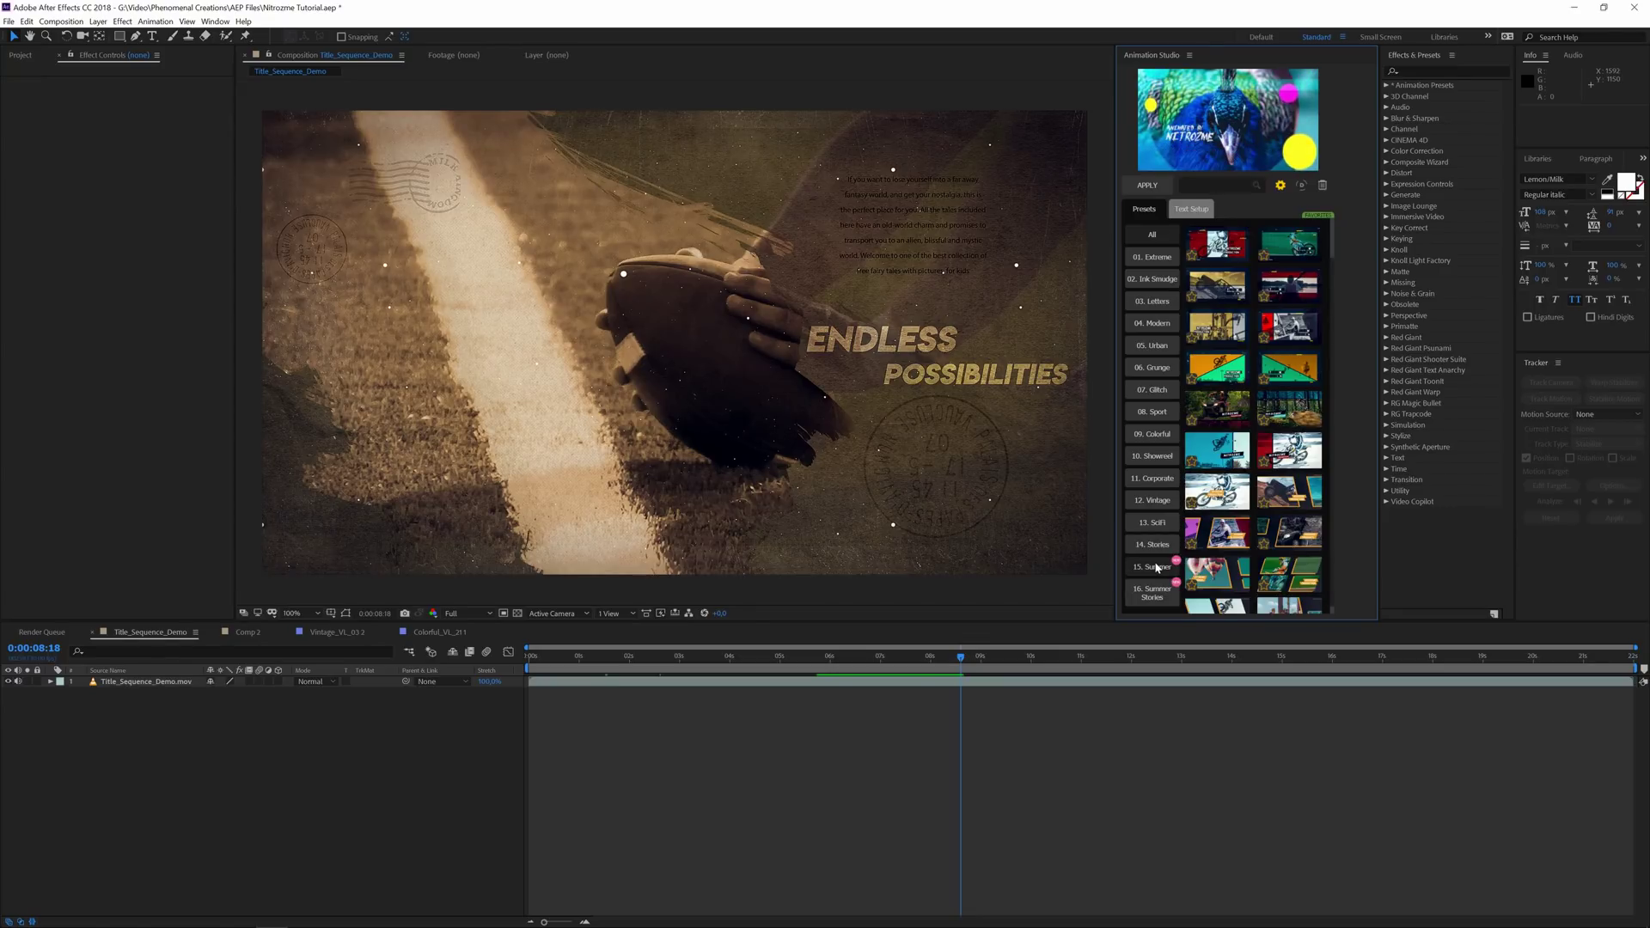
pyautogui.click(1161, 559)
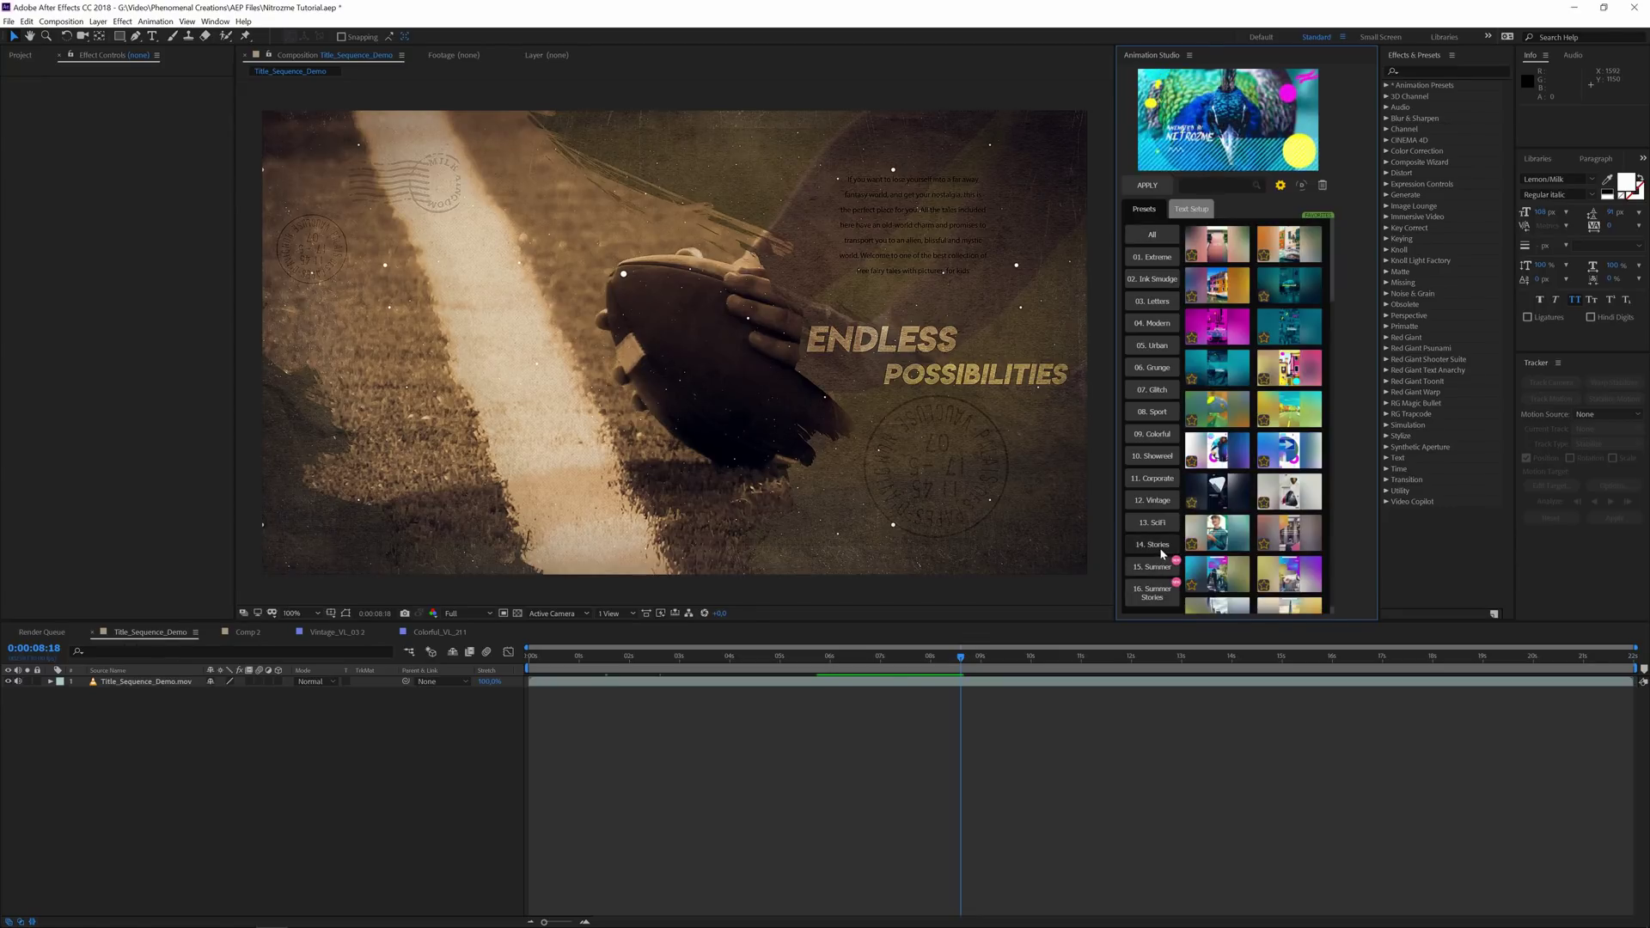
pyautogui.click(1161, 550)
pyautogui.click(1162, 560)
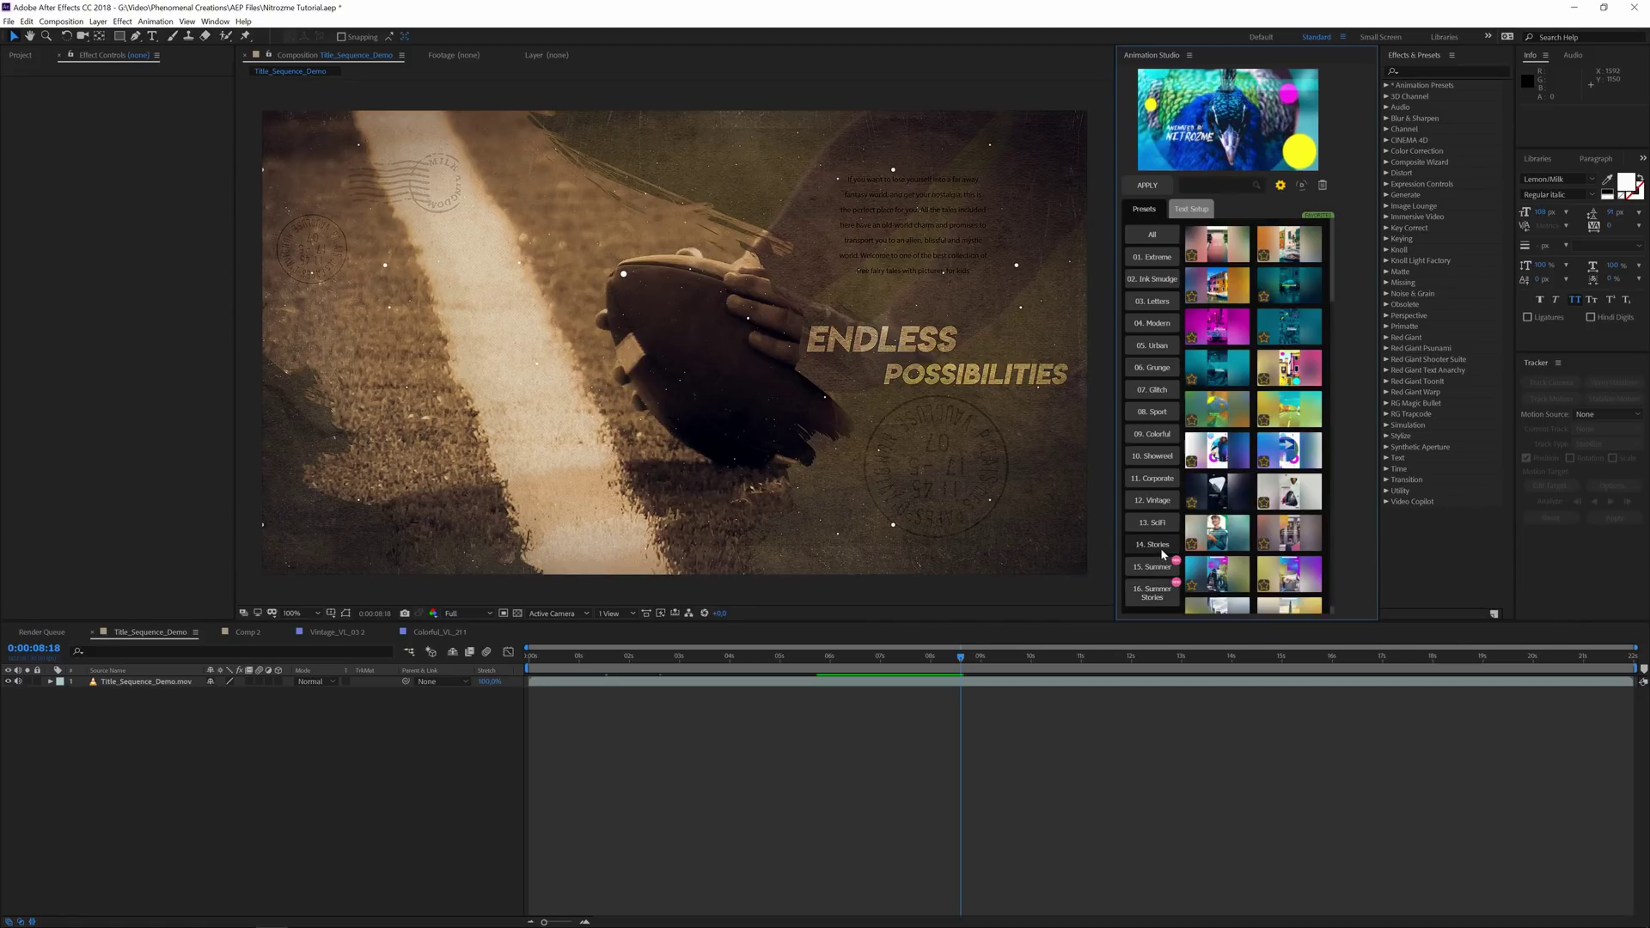